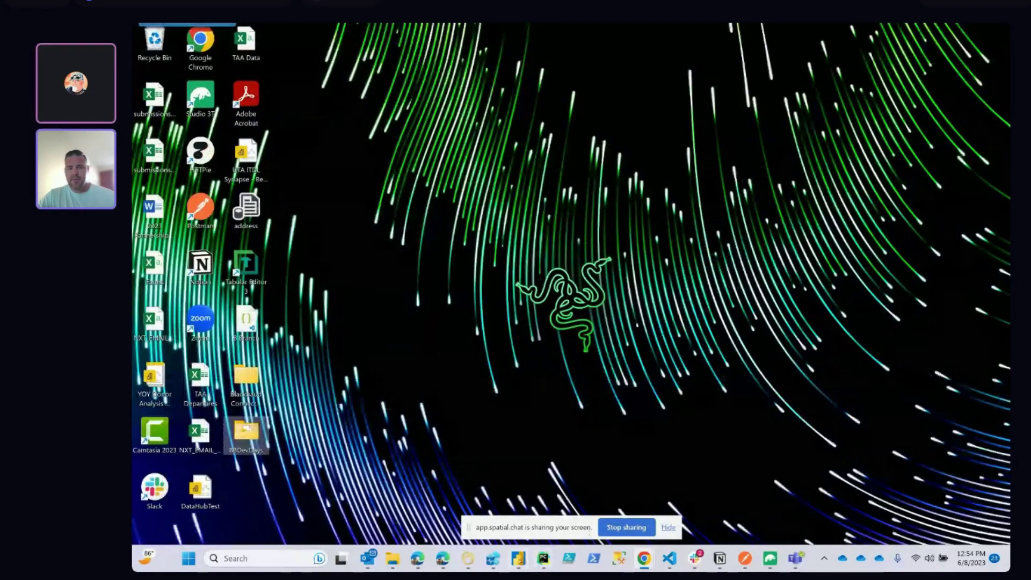
- Open the API keys page of the OpenAI platform account in the browser
{"action": "left_click", "coordinate": [451, 497]}
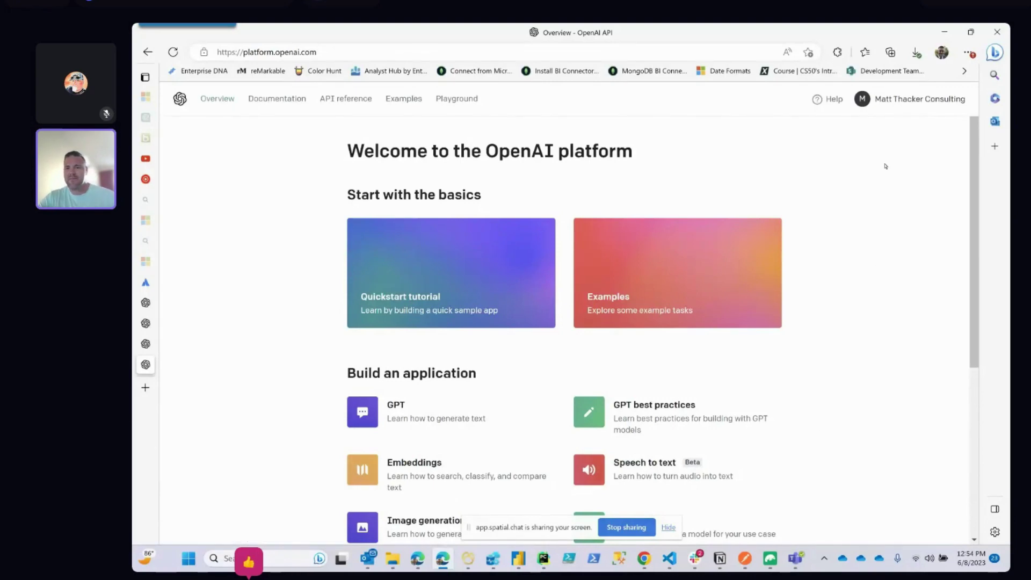
{"action": "left_click", "coordinate": [909, 100]}
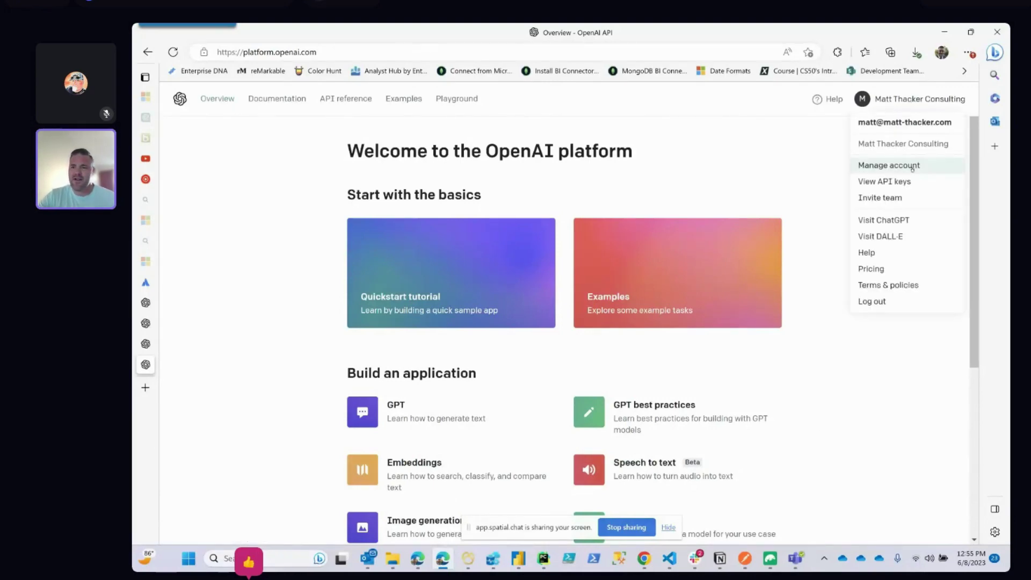
{"action": "left_click", "coordinate": [904, 182]}
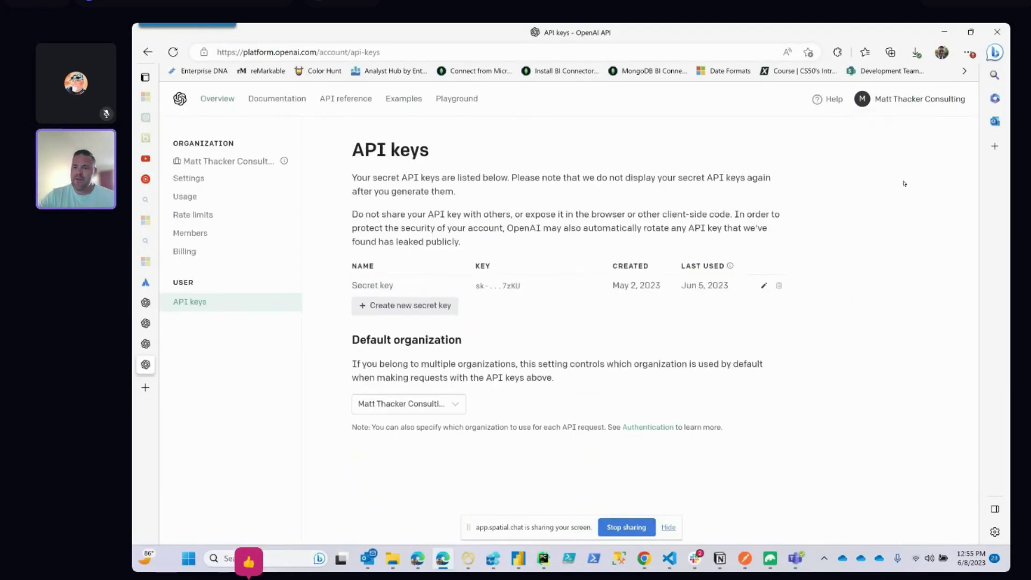
- Create a new OpenAI secret key named BBDevDays
{"action": "left_click", "coordinate": [435, 309]}
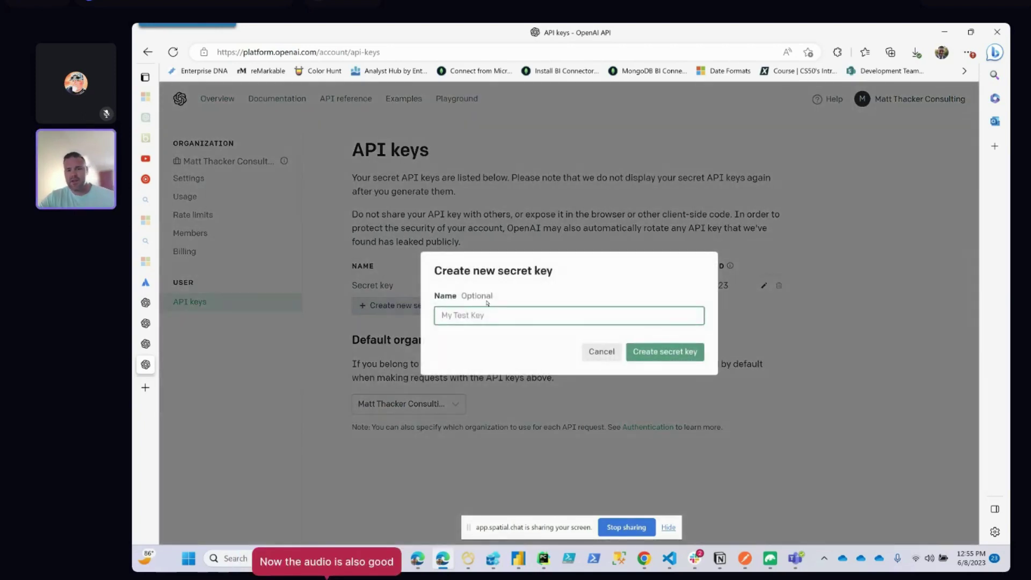
{"action": "type", "text": "BBDe"}
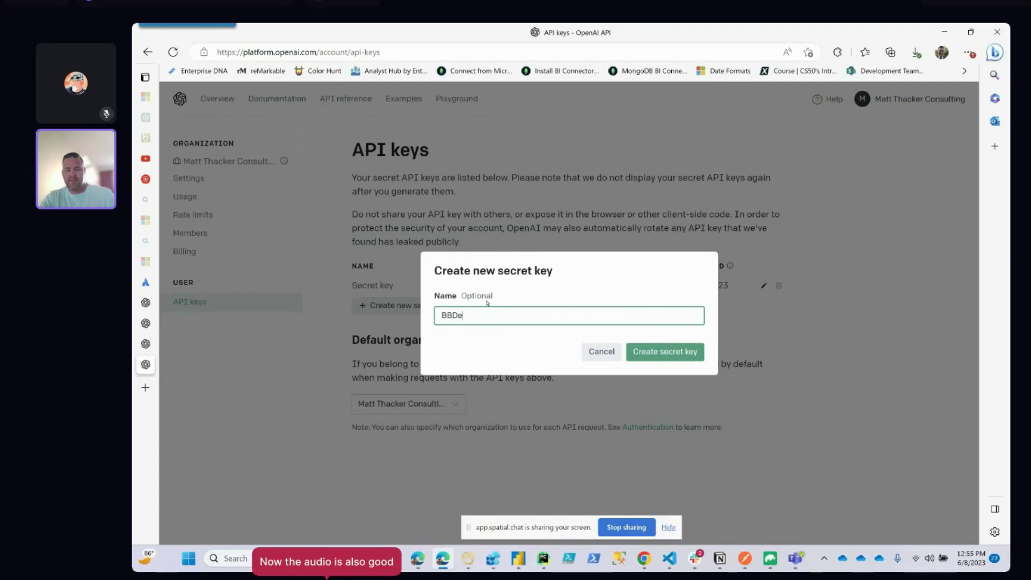
{"action": "type", "text": "vDays"}
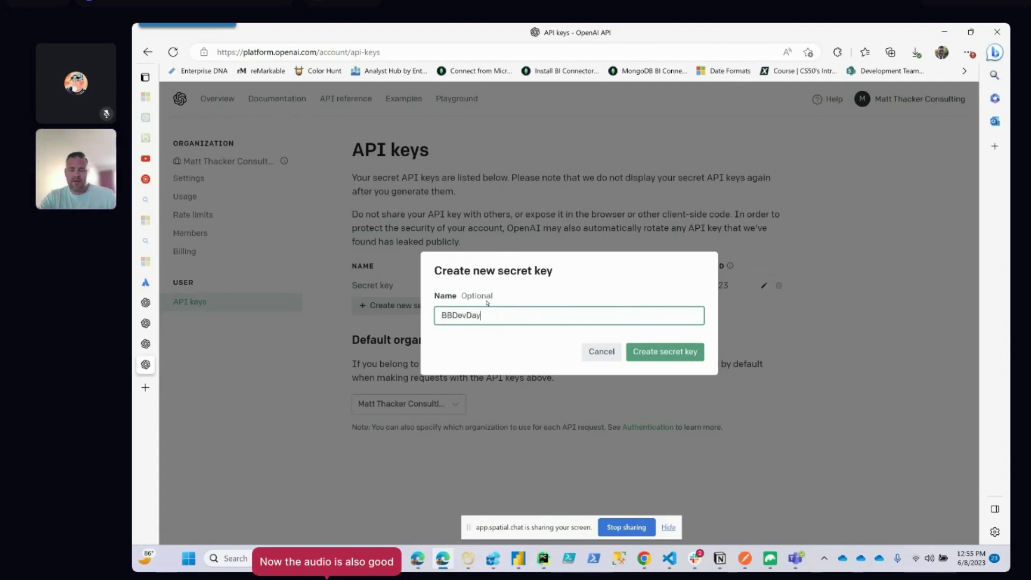
{"action": "left_click", "coordinate": [652, 352]}
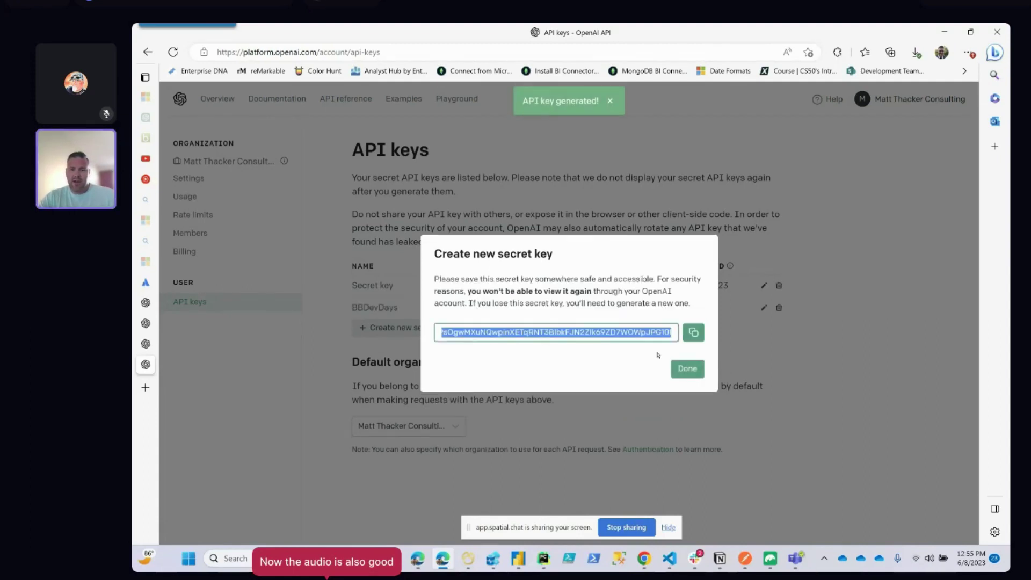
- Copy the generated API key and paste it below the JSON request body in Untitled-9 in Visual Studio Code
{"action": "left_click", "coordinate": [689, 335]}
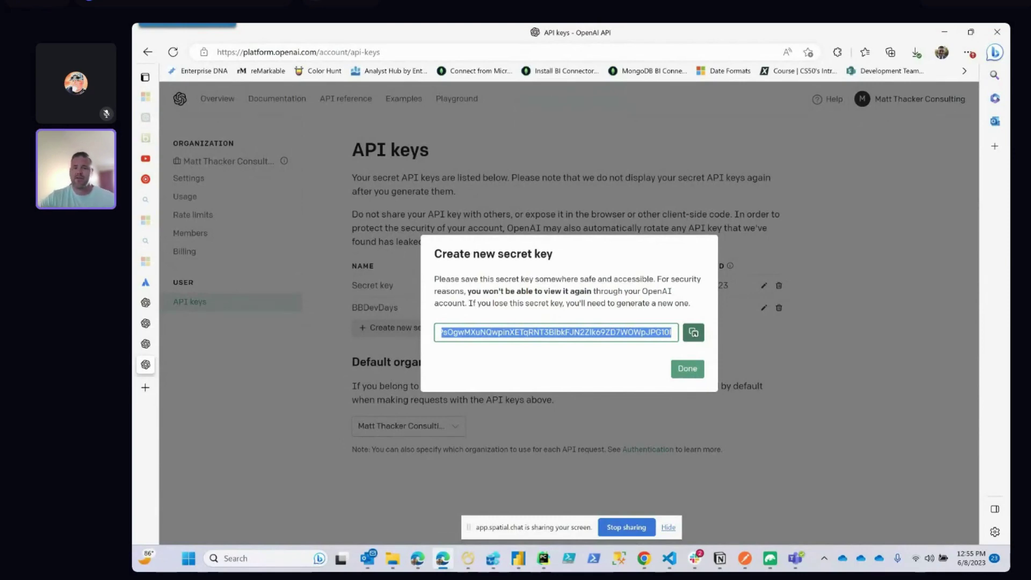
{"action": "left_click", "coordinate": [694, 332]}
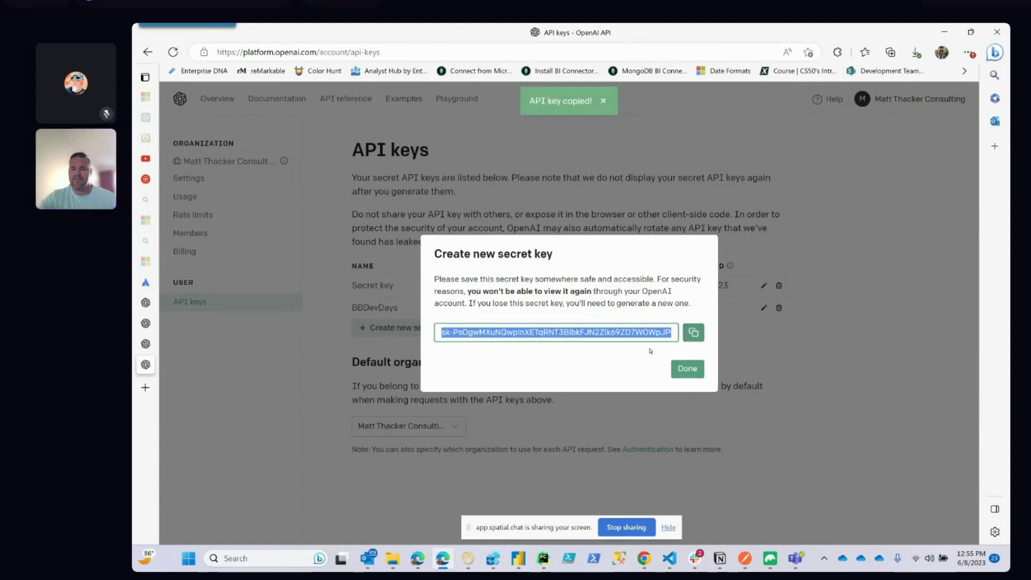
{"action": "left_click", "coordinate": [688, 367]}
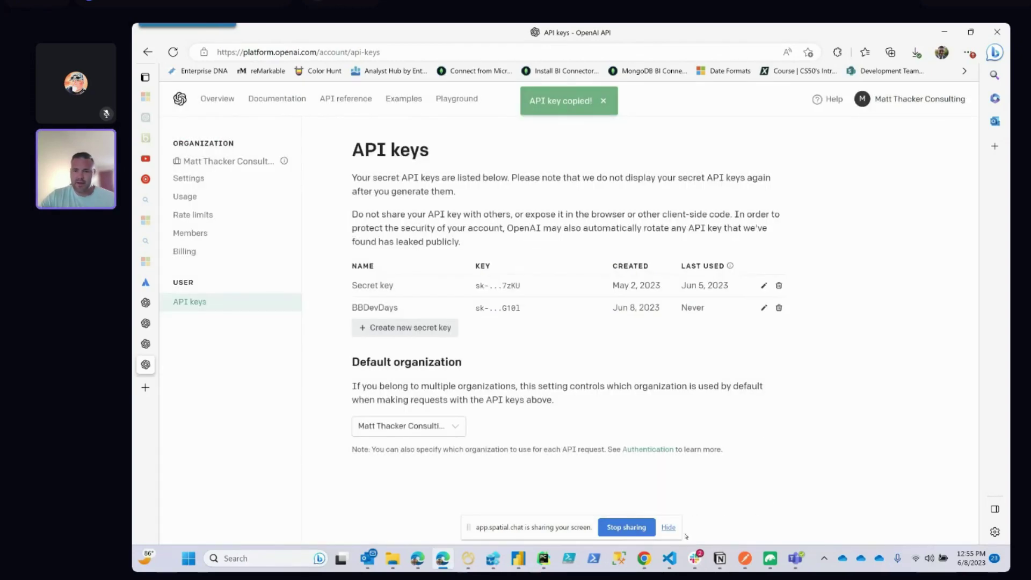
{"action": "left_click", "coordinate": [669, 558]}
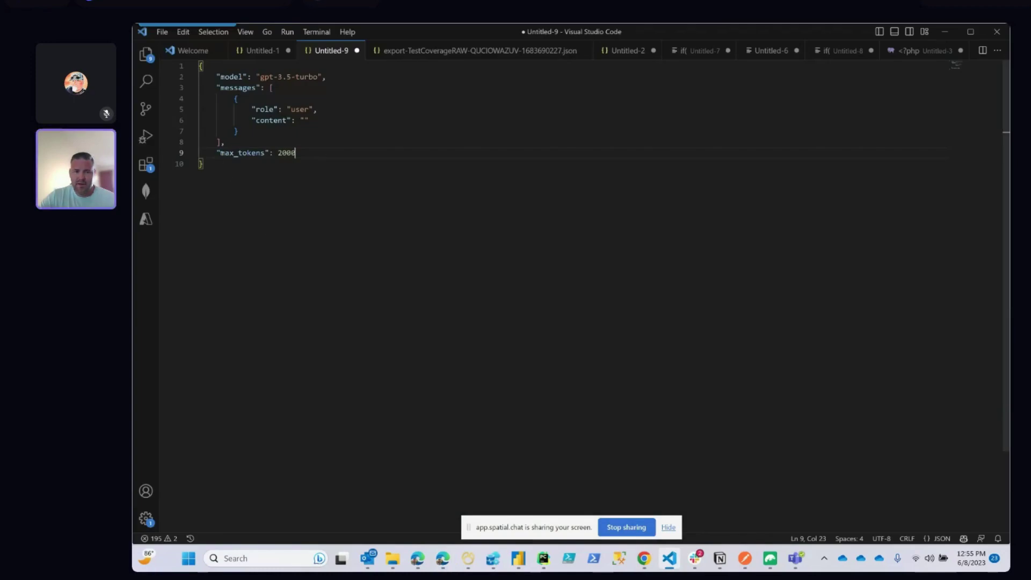
{"action": "key", "text": "ctrl+End"}
{"action": "key", "text": "Return"}
{"action": "key", "text": "Return"}
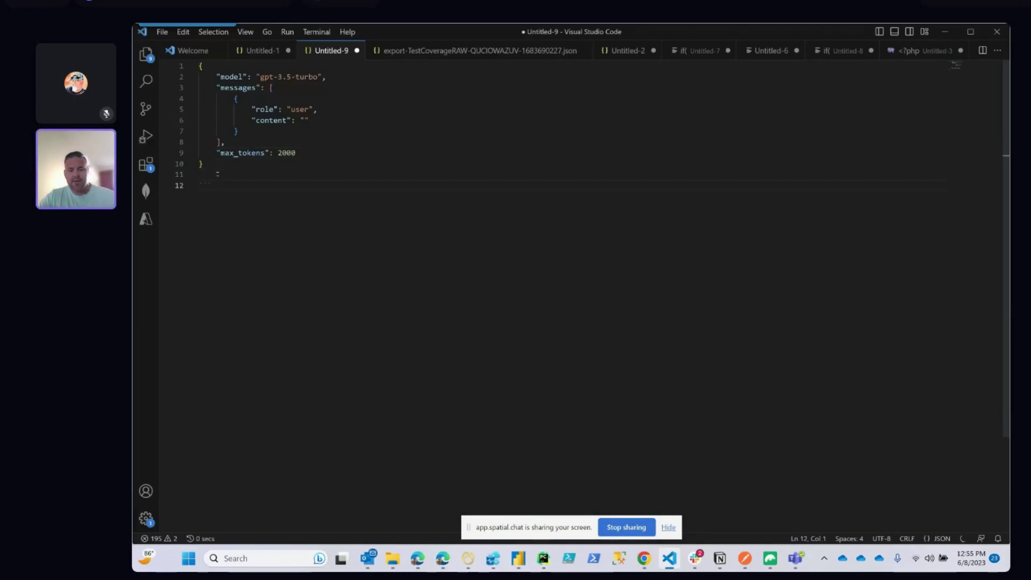
{"action": "key", "text": "ctrl+v"}
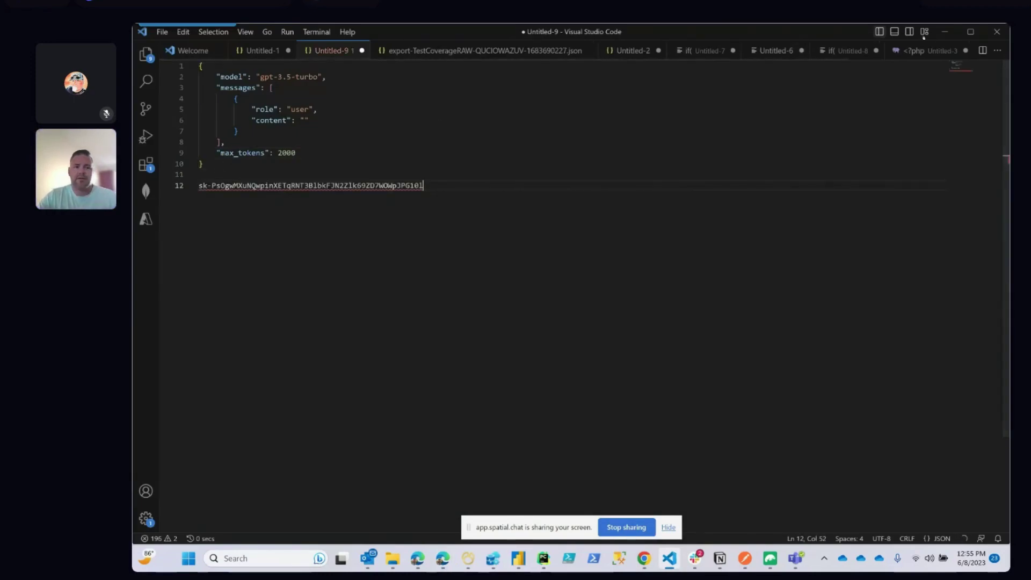
- Switch to the ChatGPT Demo file in Power BI Desktop and review its table relationships and the available report visual types
{"action": "key", "text": "alt+Tab"}
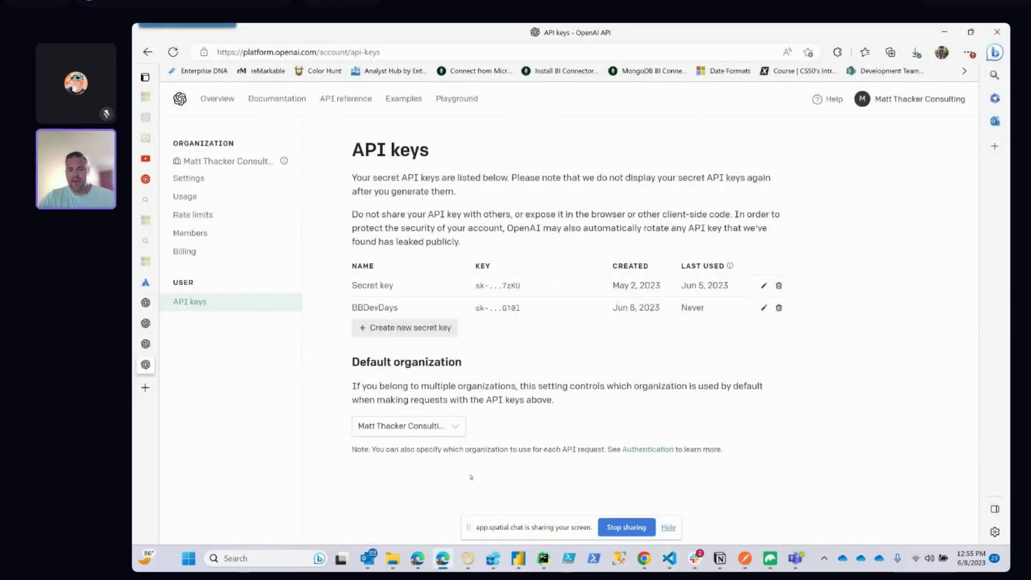
{"action": "key", "text": "alt+Tab"}
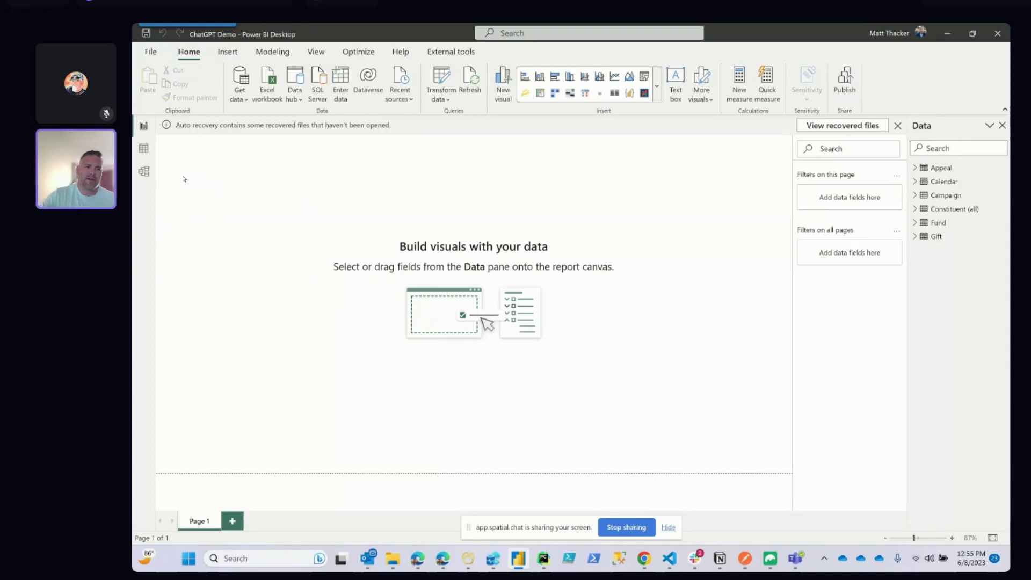
{"action": "left_click", "coordinate": [144, 171]}
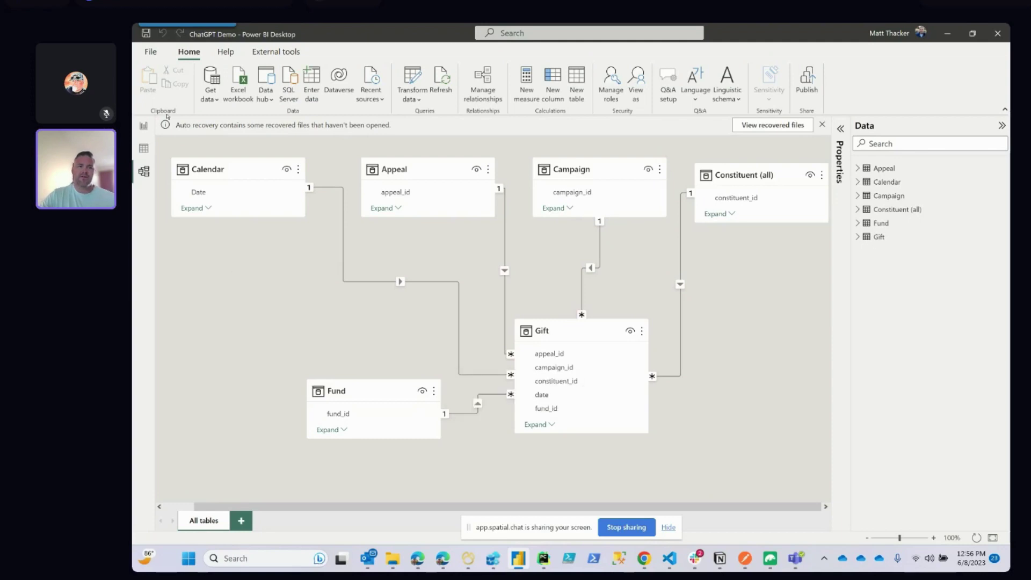
{"action": "left_click", "coordinate": [143, 125]}
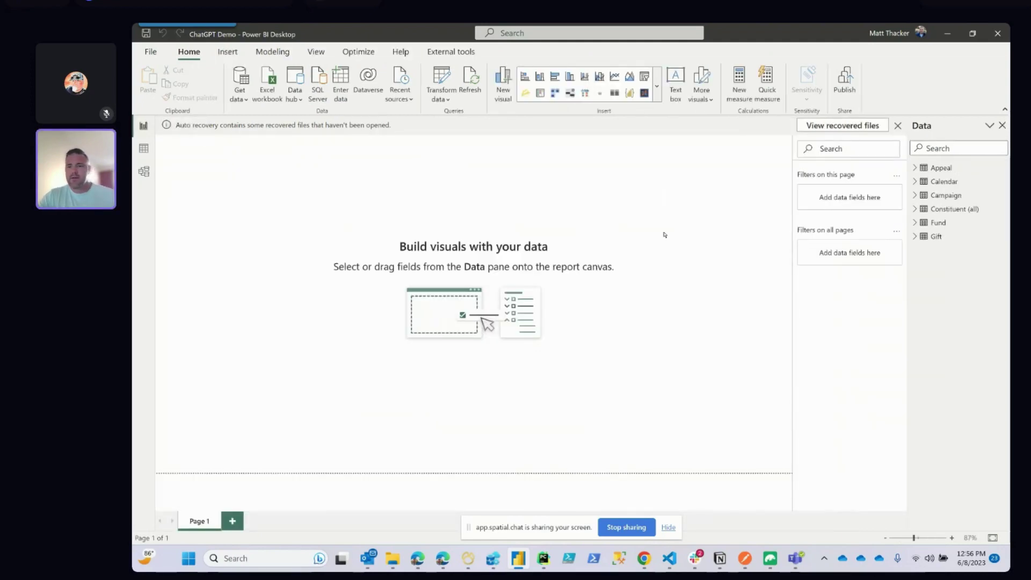
{"action": "left_click", "coordinate": [657, 91]}
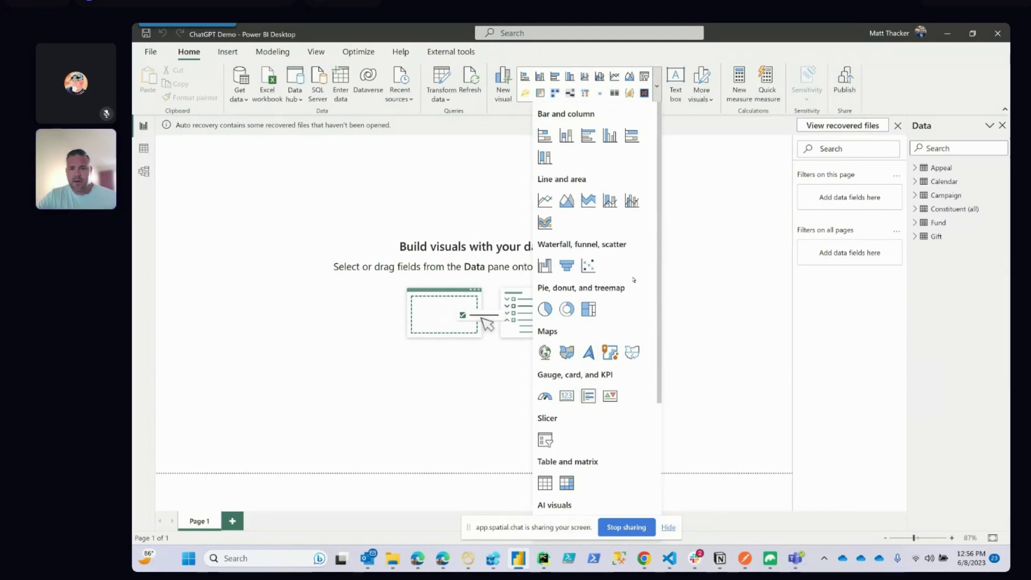
{"action": "left_click", "coordinate": [695, 279]}
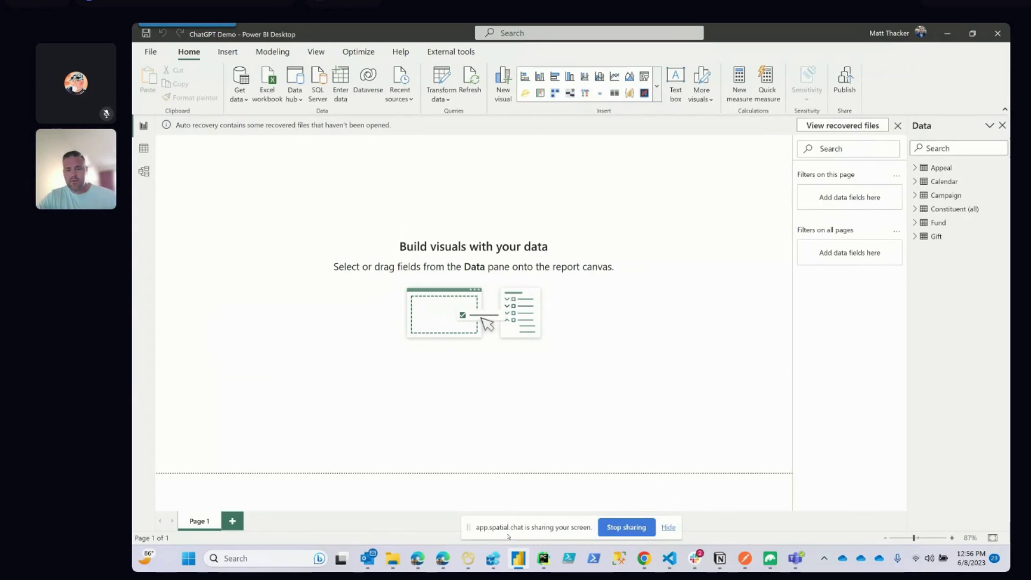
- Switch to Chrome and show the Development workspace in the Power BI service
{"action": "mouse_move", "coordinate": [468, 559]}
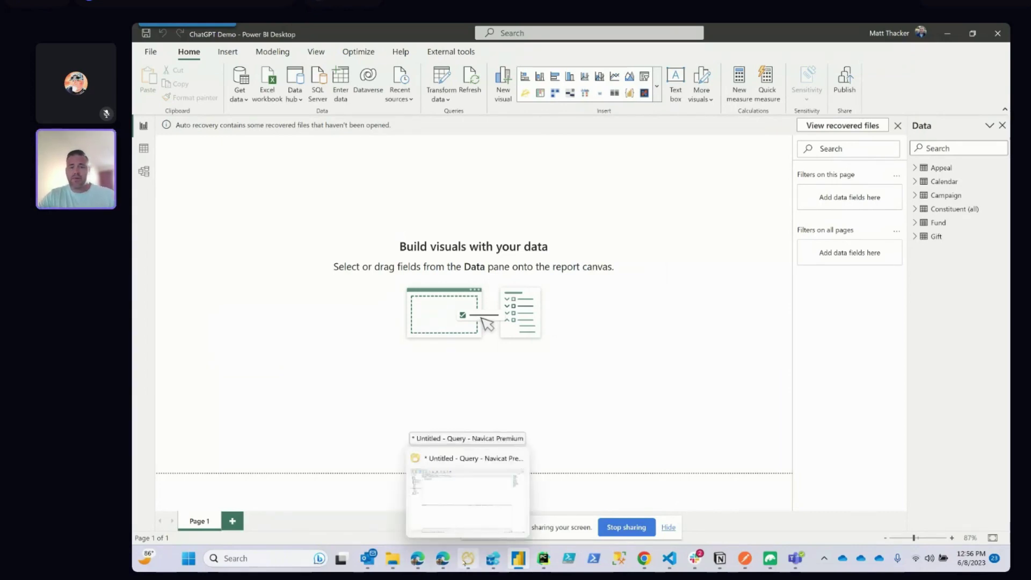
{"action": "mouse_move", "coordinate": [701, 563]}
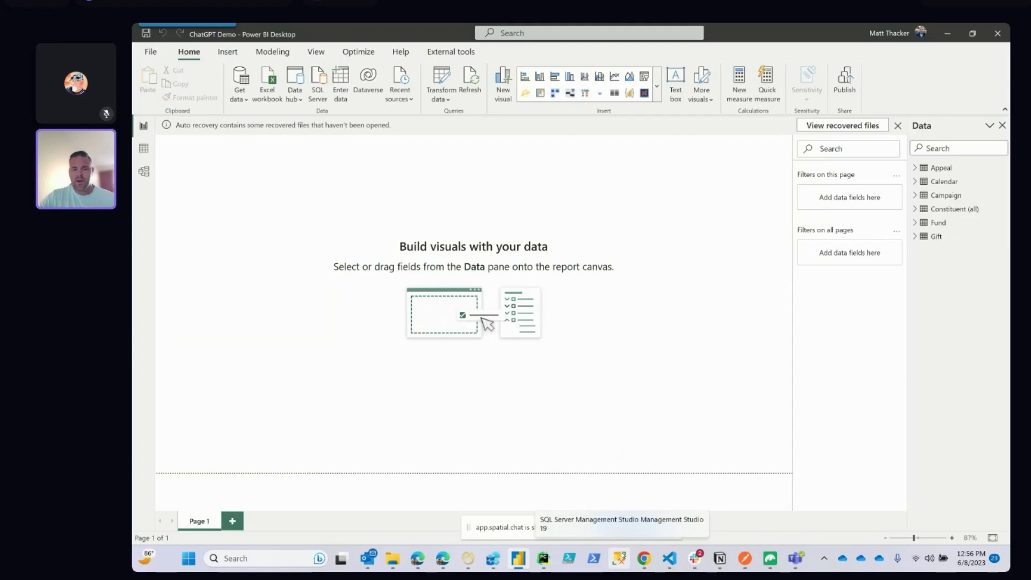
{"action": "mouse_move", "coordinate": [643, 552]}
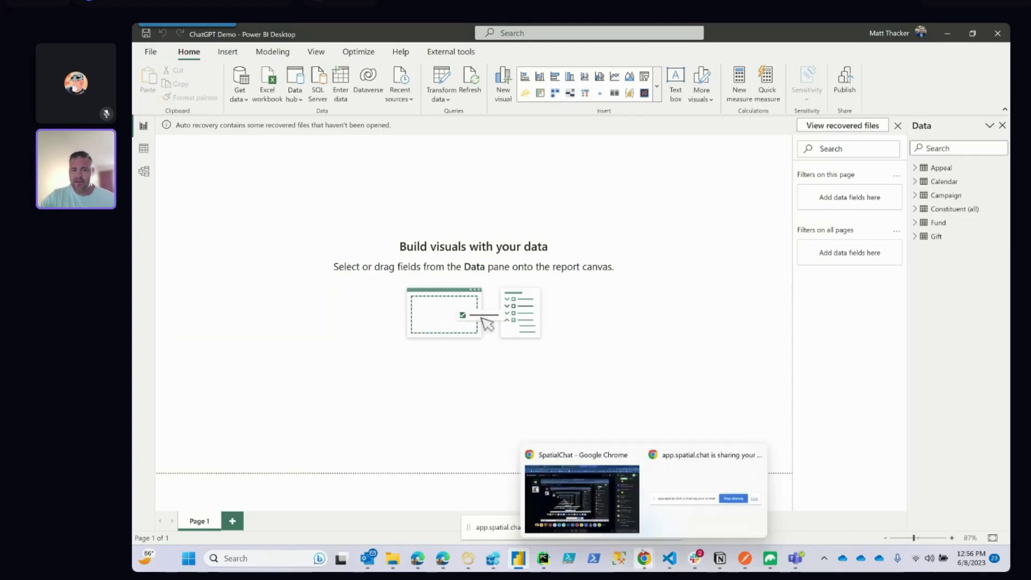
{"action": "left_click", "coordinate": [590, 483]}
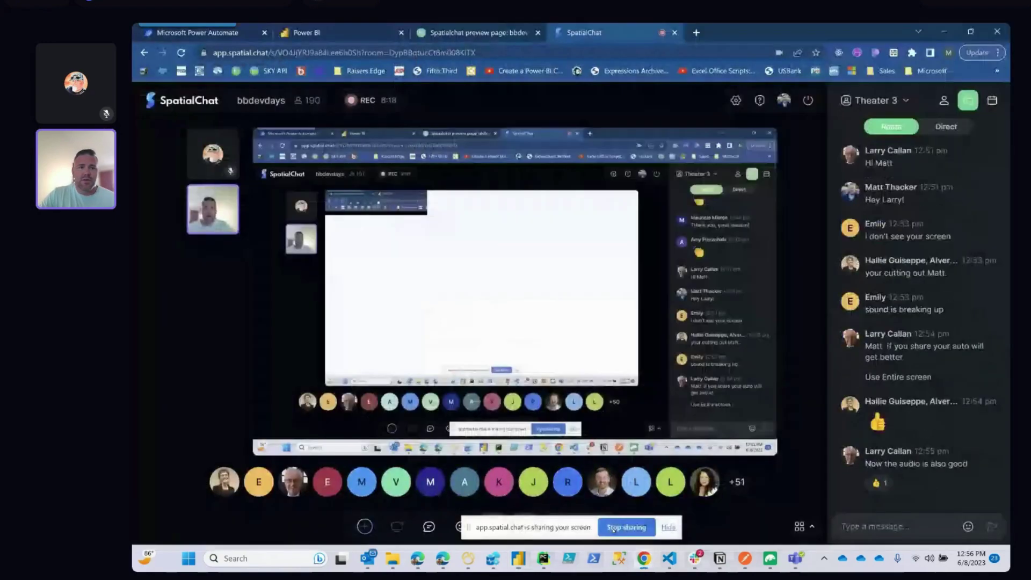
{"action": "left_click", "coordinate": [343, 38]}
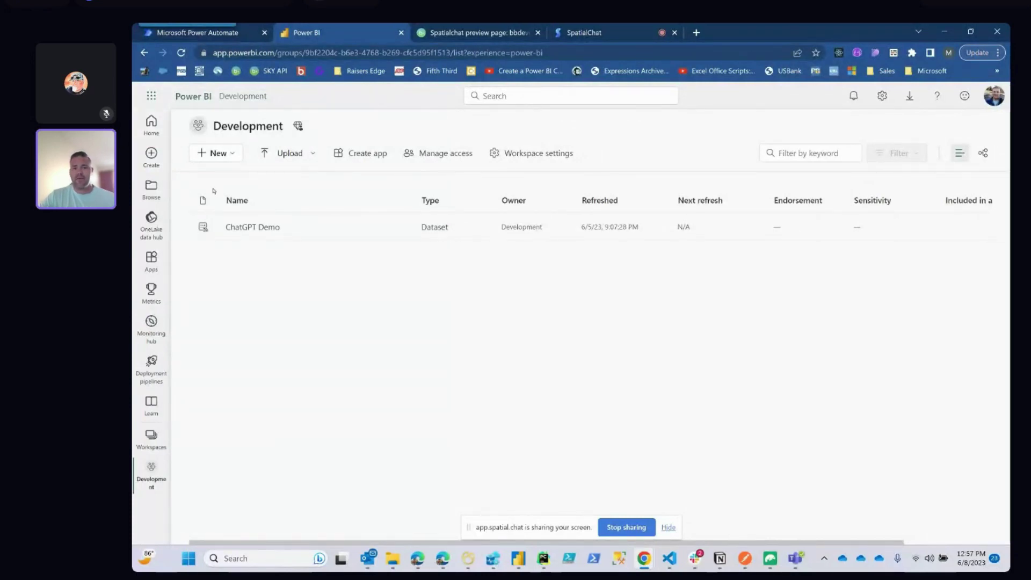
{"action": "left_click", "coordinate": [217, 154]}
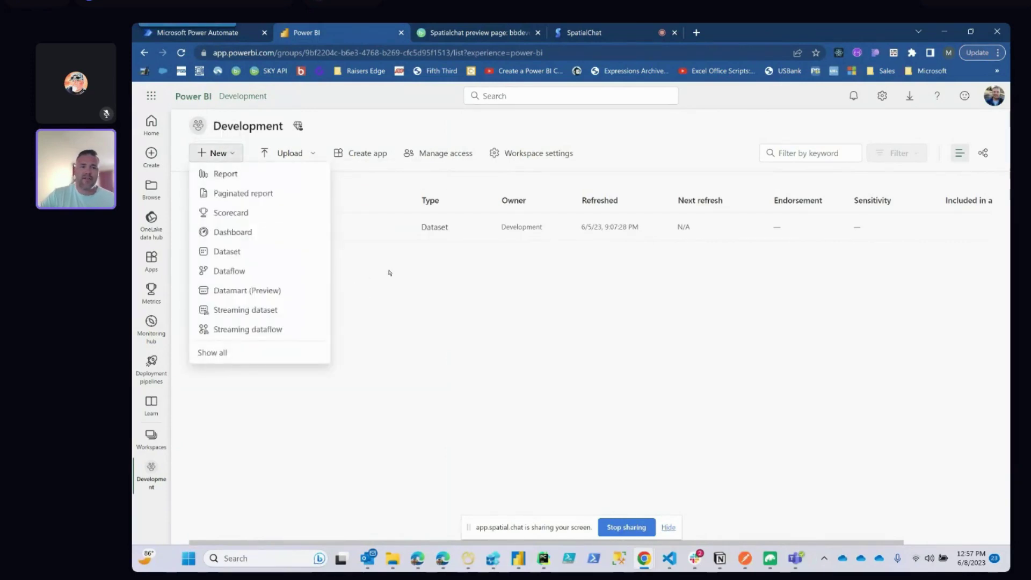
{"action": "left_click", "coordinate": [152, 122]}
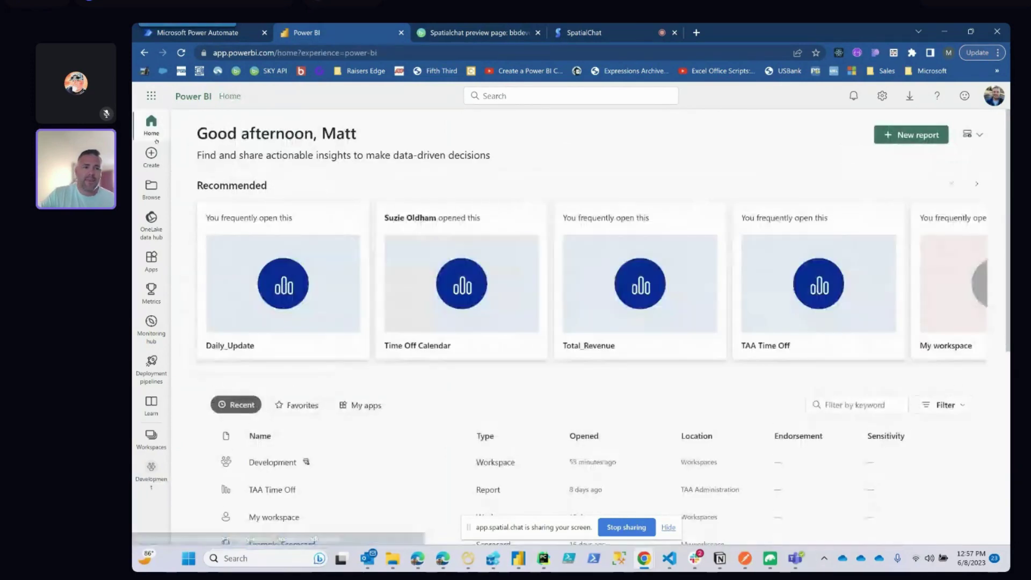
{"action": "left_click", "coordinate": [153, 155]}
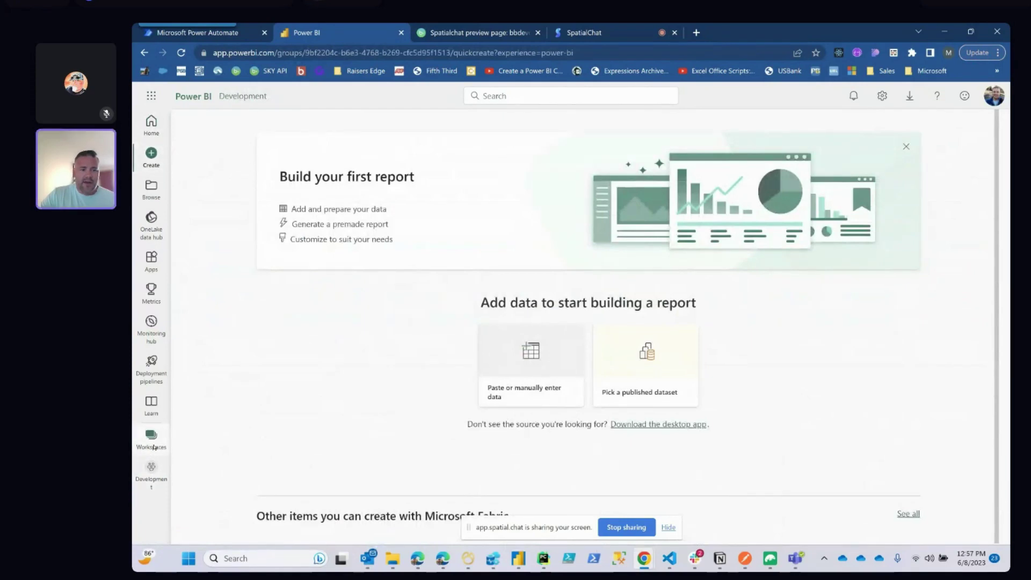
{"action": "left_click", "coordinate": [153, 446]}
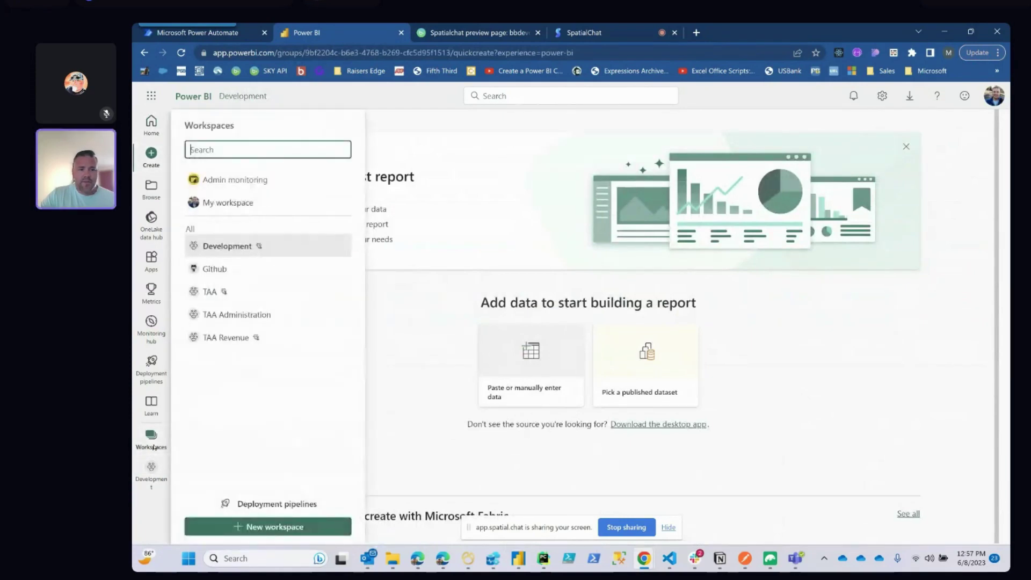
{"action": "left_click", "coordinate": [236, 250]}
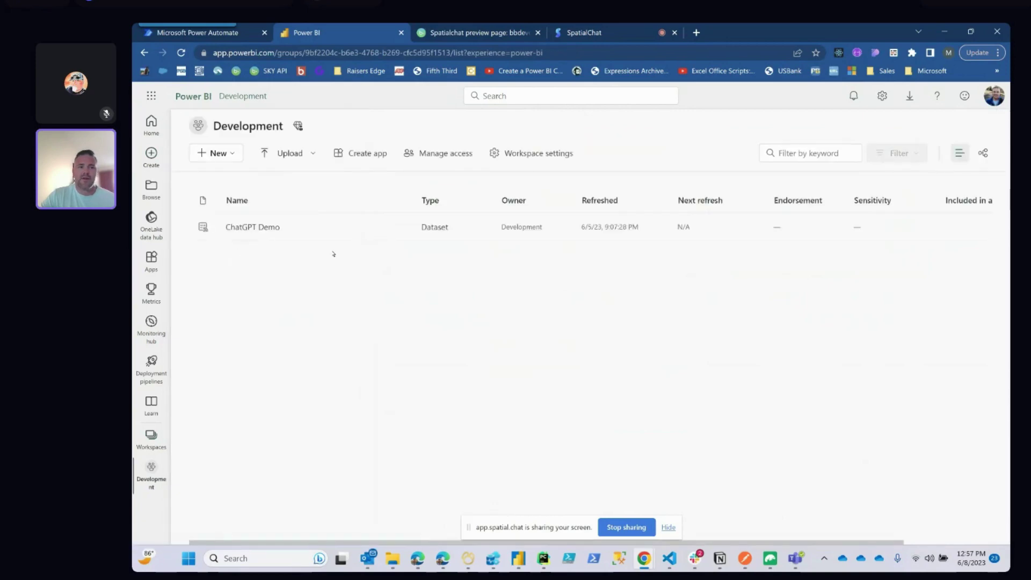
{"action": "left_click", "coordinate": [233, 155]}
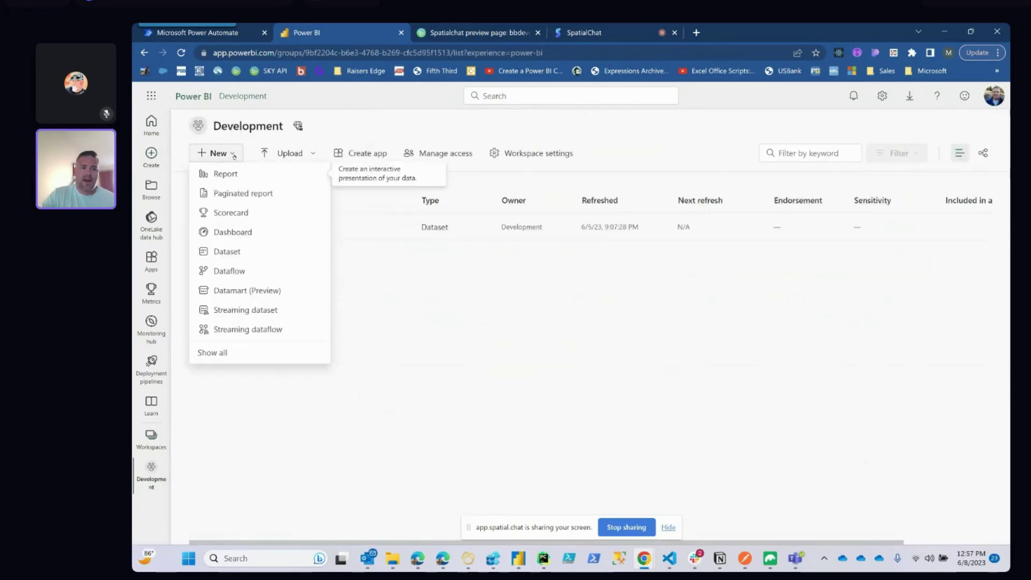
{"action": "left_click", "coordinate": [241, 253]}
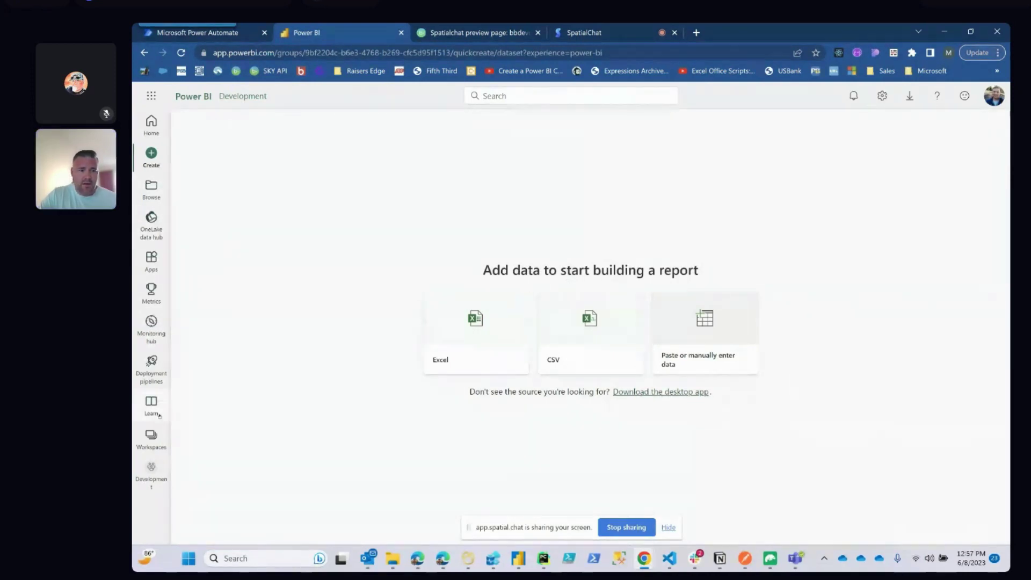
{"action": "left_click", "coordinate": [151, 470]}
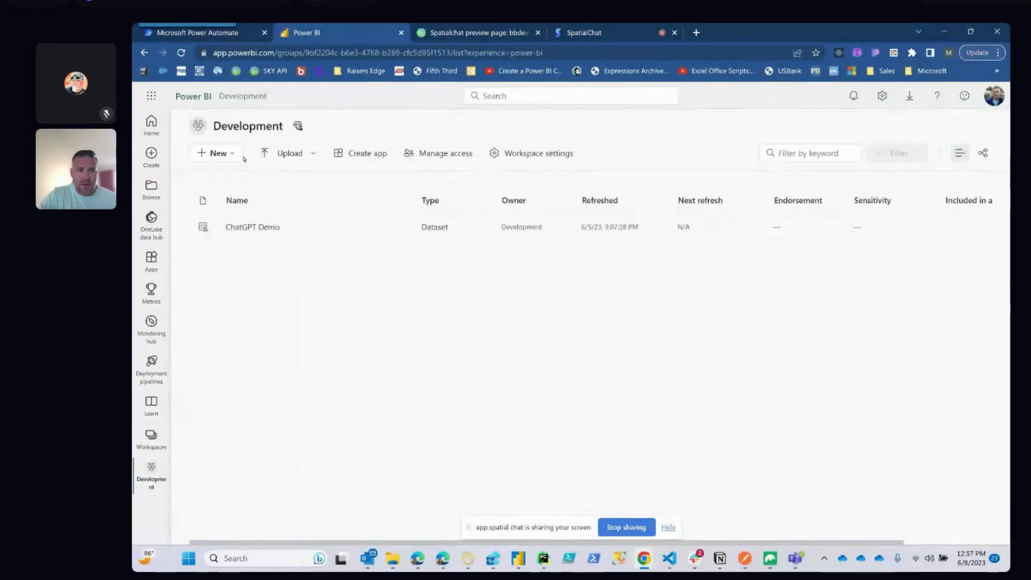
- Start a new streaming dataset in the Development workspace with API as its data source
{"action": "left_click", "coordinate": [218, 154]}
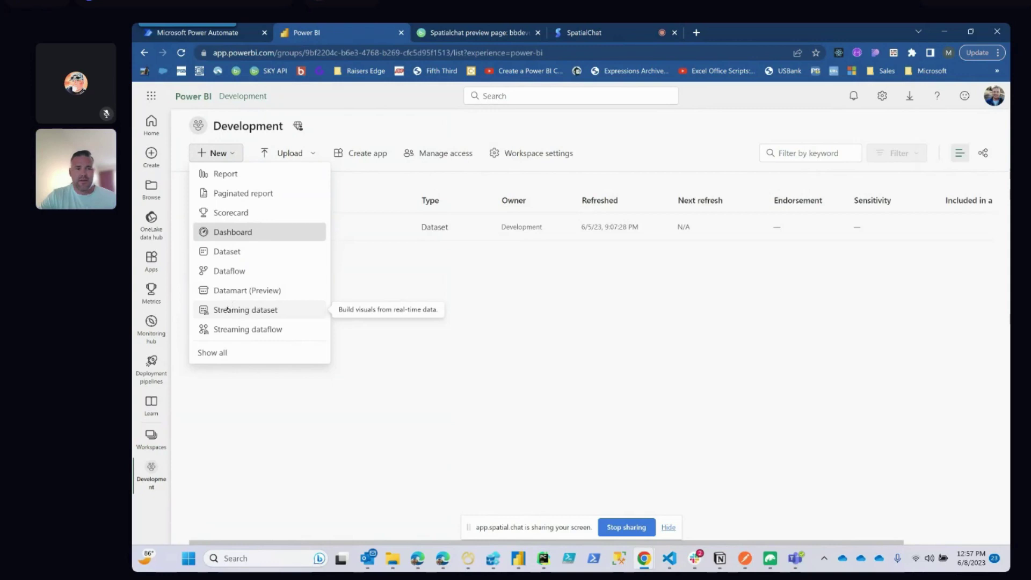
{"action": "left_click", "coordinate": [267, 311]}
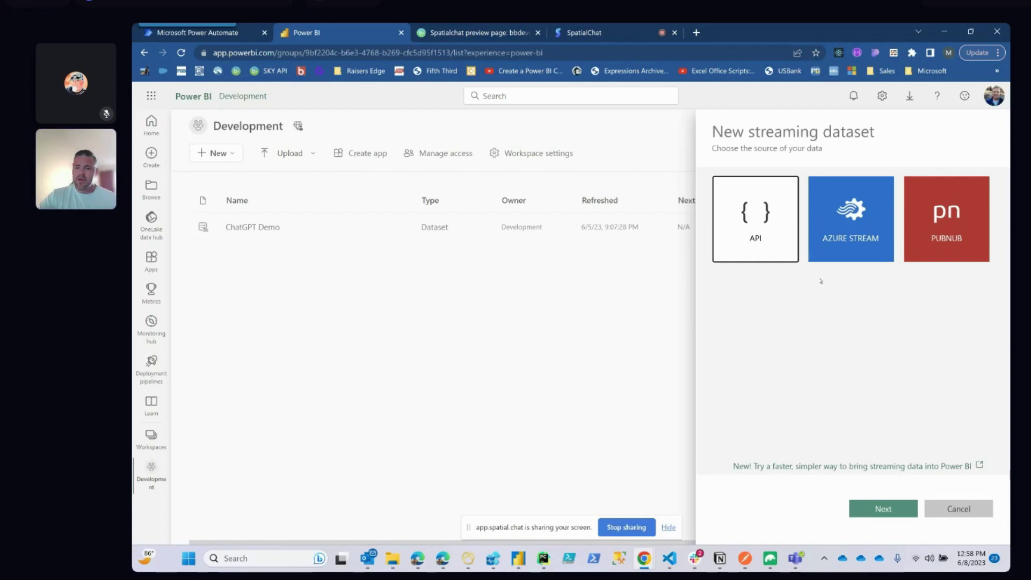
{"action": "left_click", "coordinate": [880, 510]}
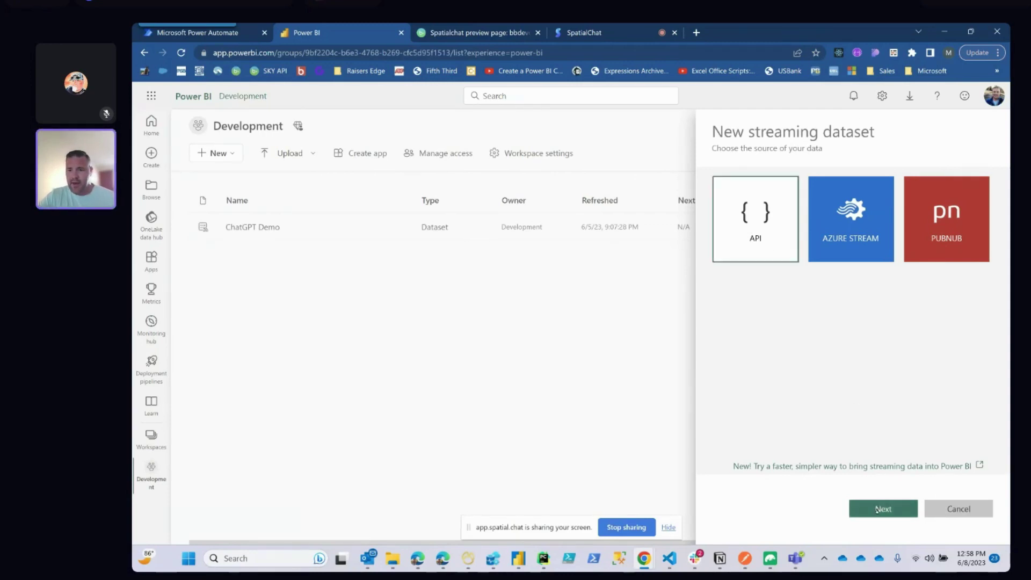
- Name the new streaming dataset BBDeveDays ChatGPT Demo
{"action": "left_click", "coordinate": [766, 236]}
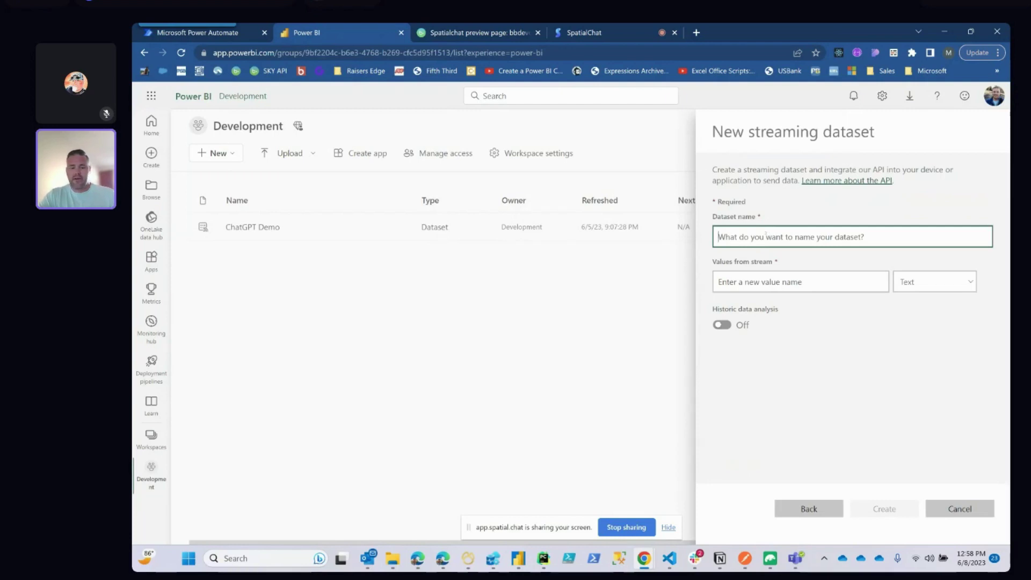
{"action": "type", "text": "BB"}
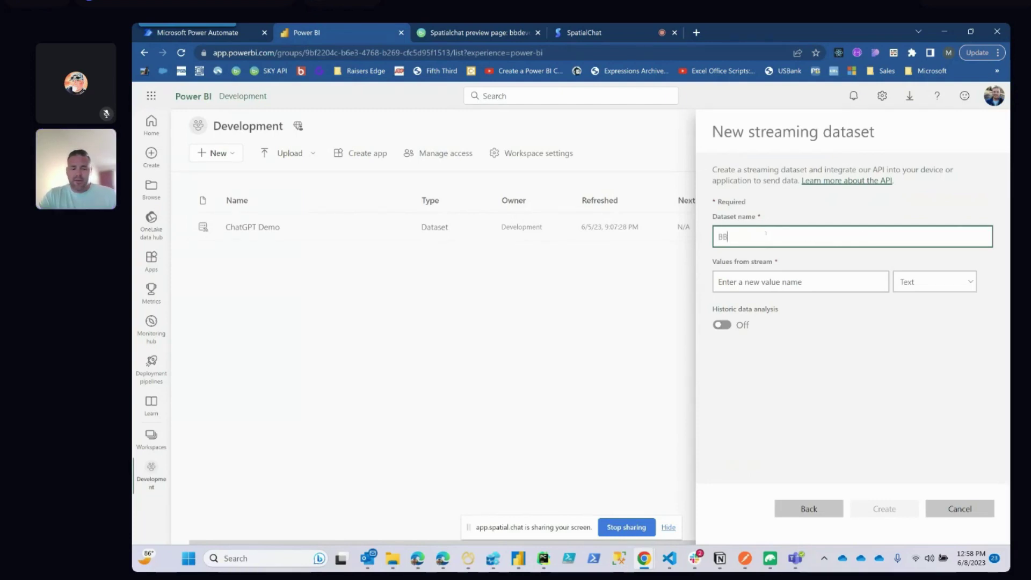
{"action": "type", "text": "DeveDay"}
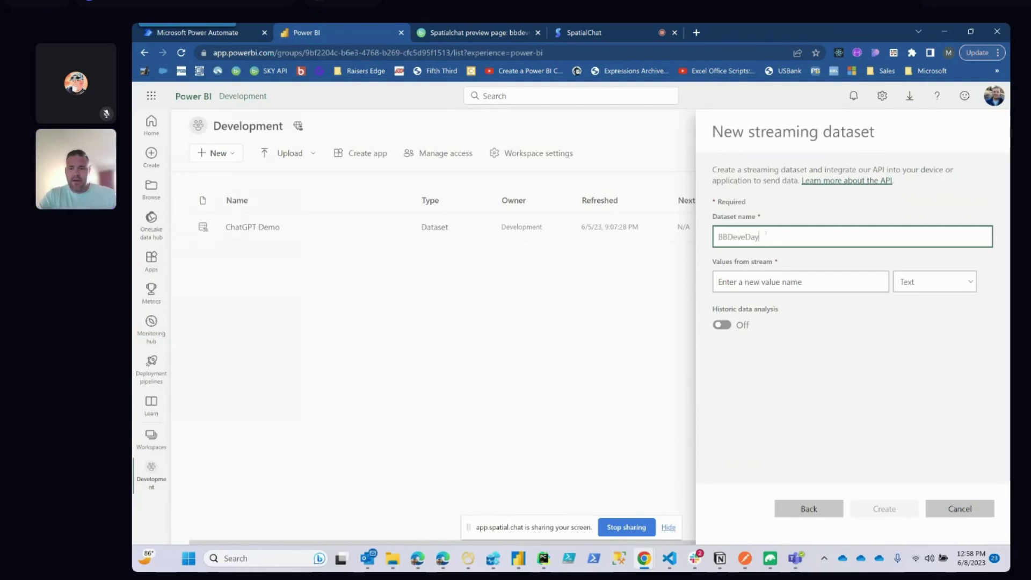
{"action": "type", "text": "s ChatGPT"}
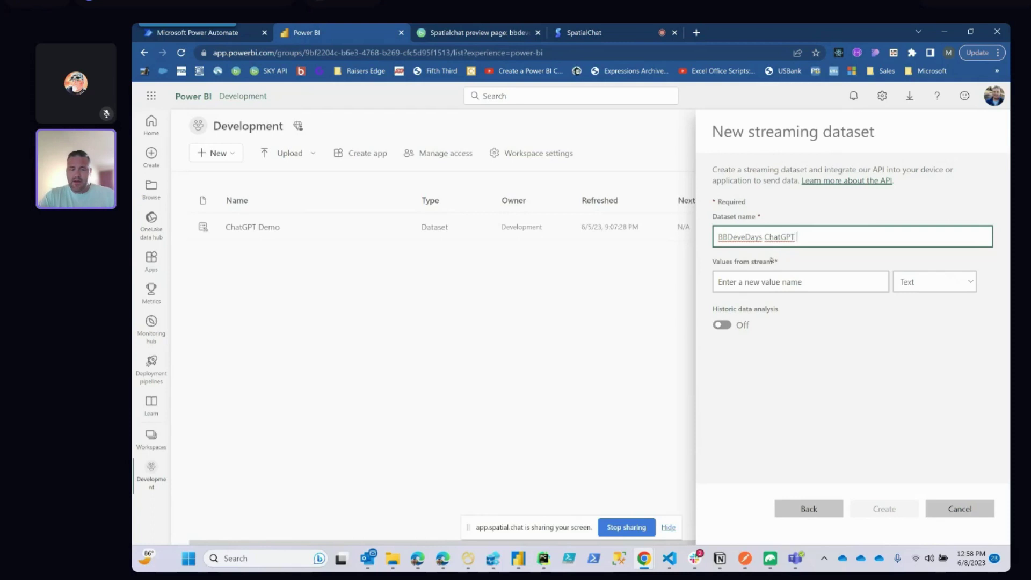
{"action": "type", "text": " Demo"}
- Define two stream values for the dataset: Response as Text and DateTime with the DateTime data type
{"action": "left_click", "coordinate": [769, 288]}
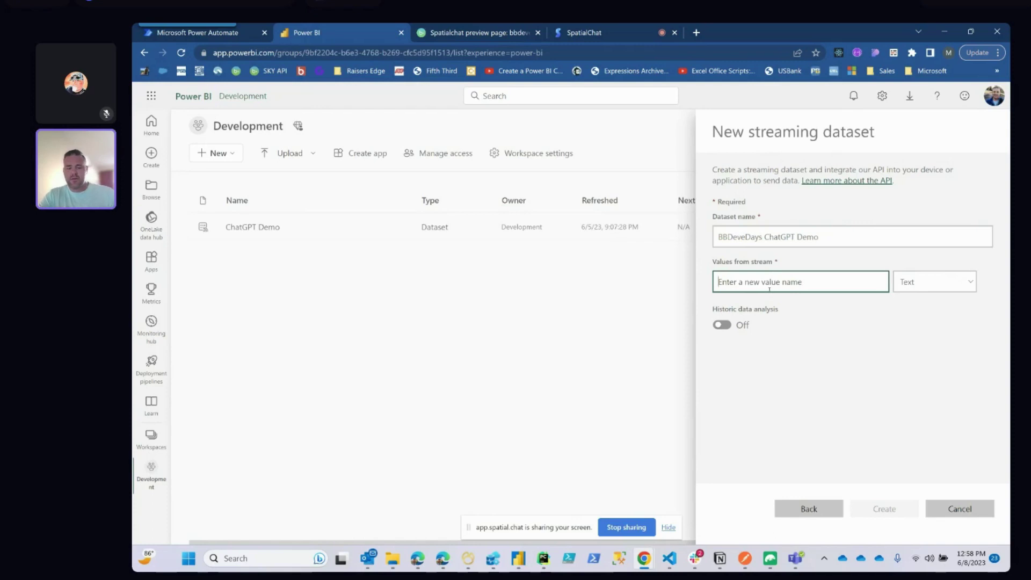
{"action": "type", "text": "Response"}
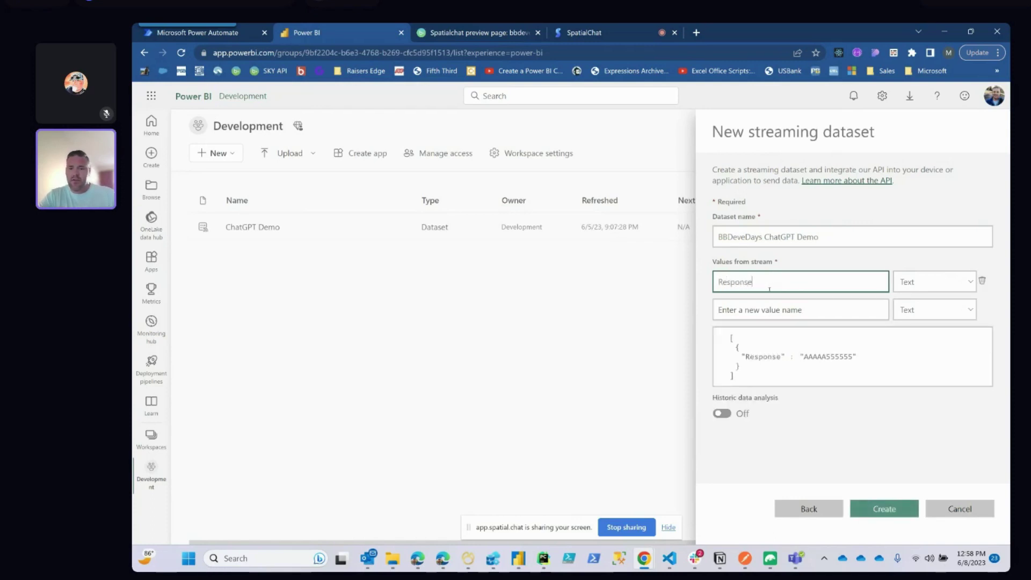
{"action": "left_click", "coordinate": [763, 311]}
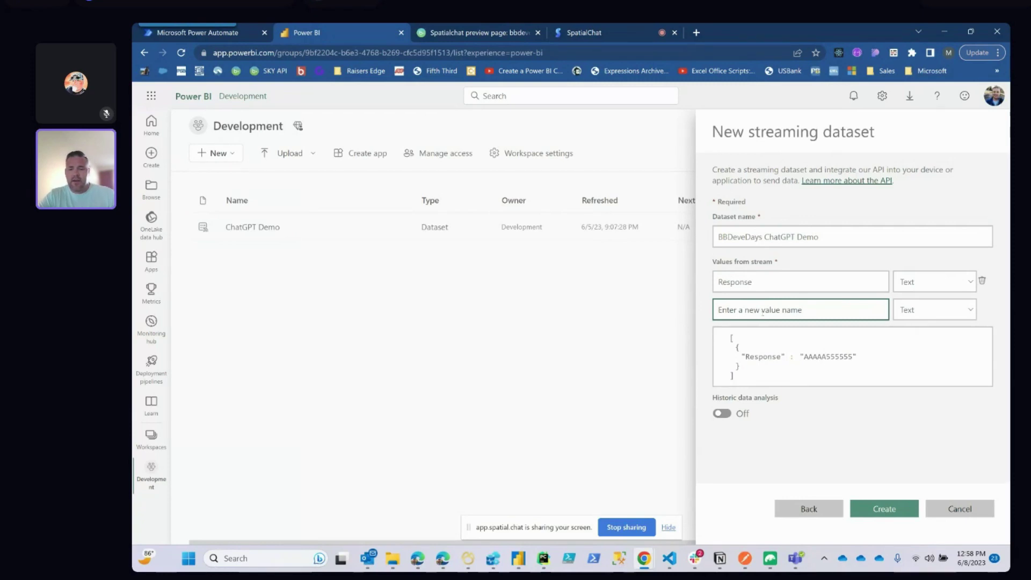
{"action": "type", "text": "D"}
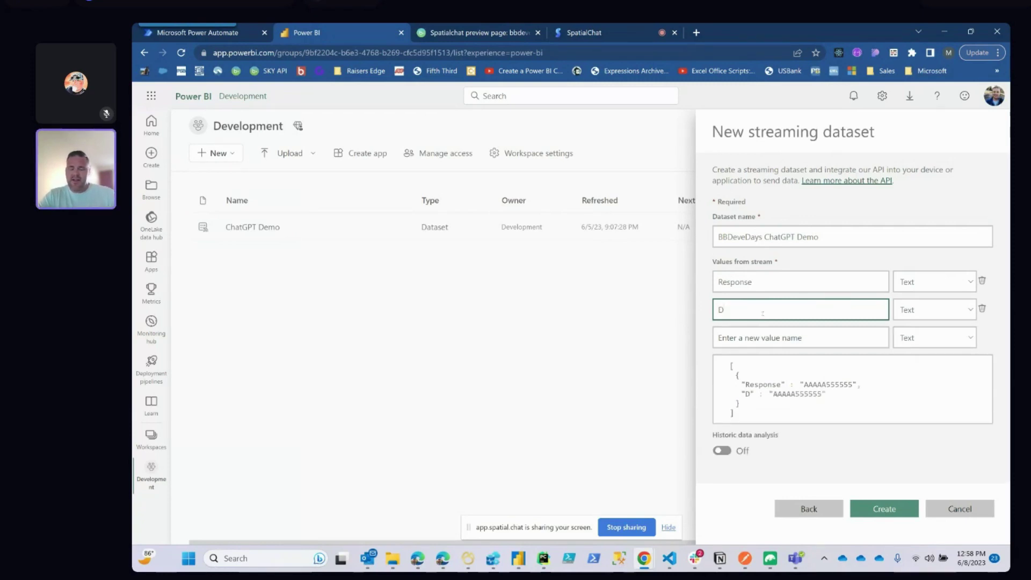
{"action": "type", "text": "ateTime"}
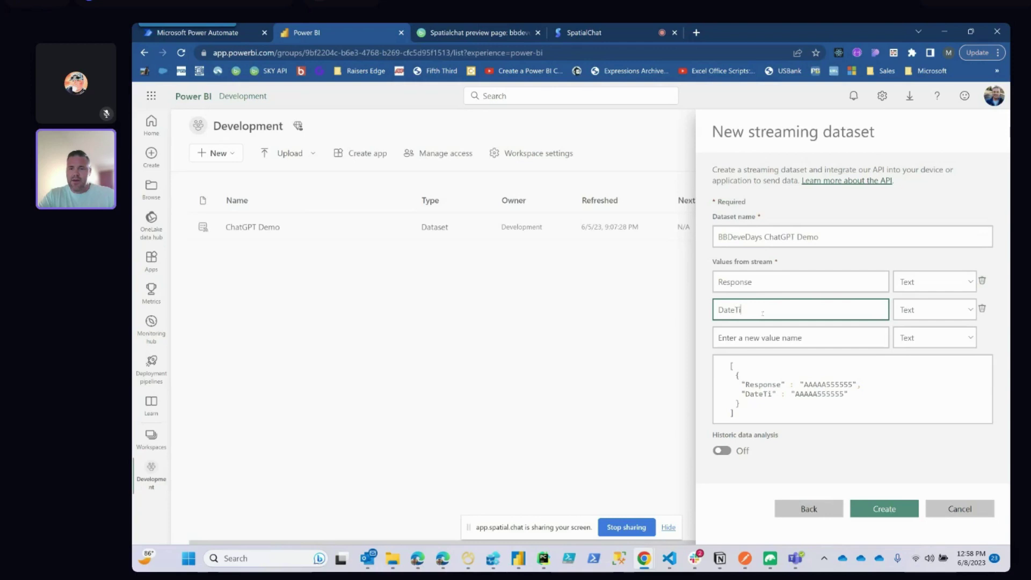
{"action": "left_click", "coordinate": [950, 316]}
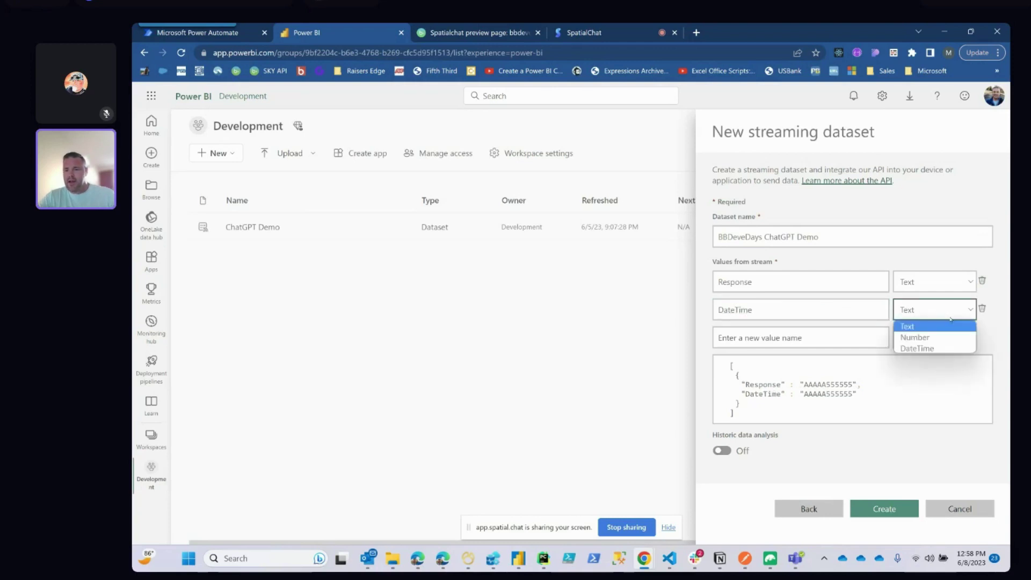
{"action": "left_click", "coordinate": [935, 349]}
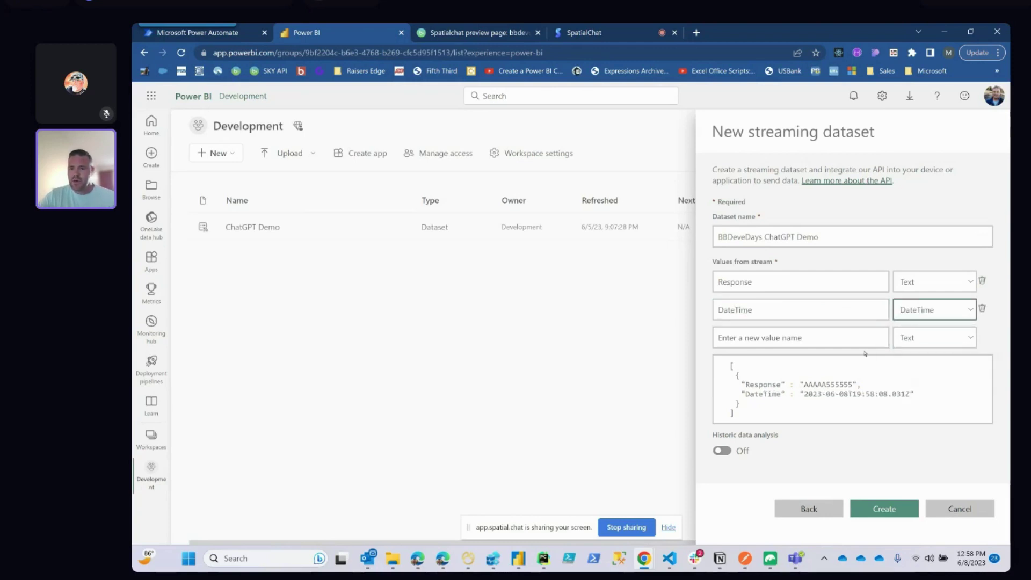
- Enable historic data analysis, create the streaming dataset and return to the Development workspace contents
{"action": "left_click", "coordinate": [720, 451]}
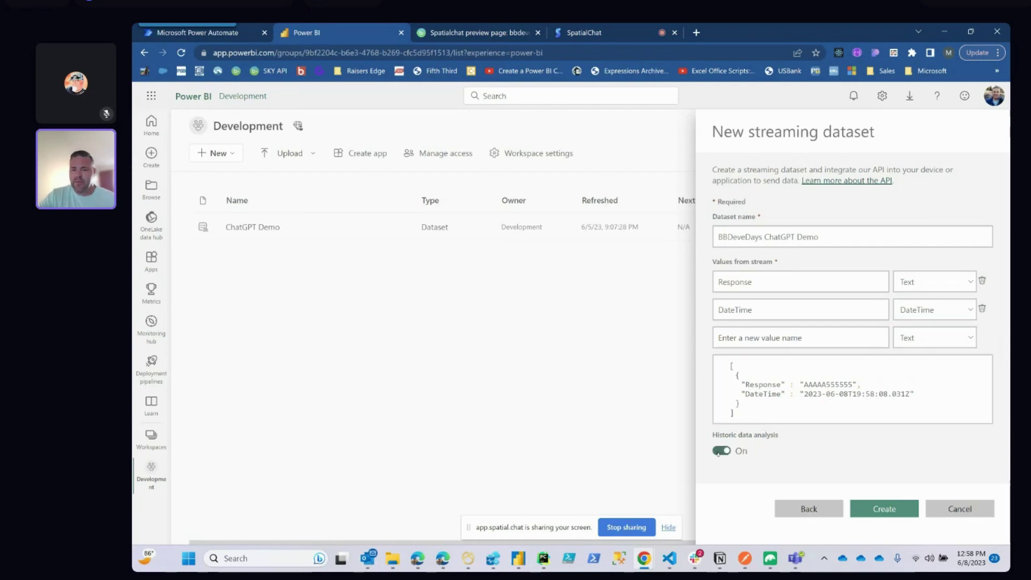
{"action": "left_click", "coordinate": [875, 510]}
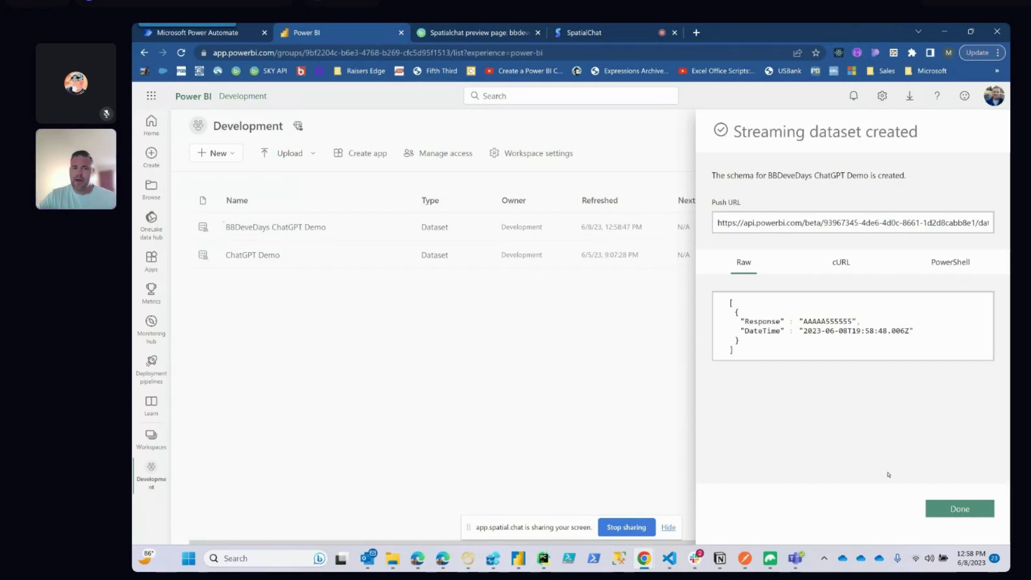
{"action": "left_click", "coordinate": [946, 509]}
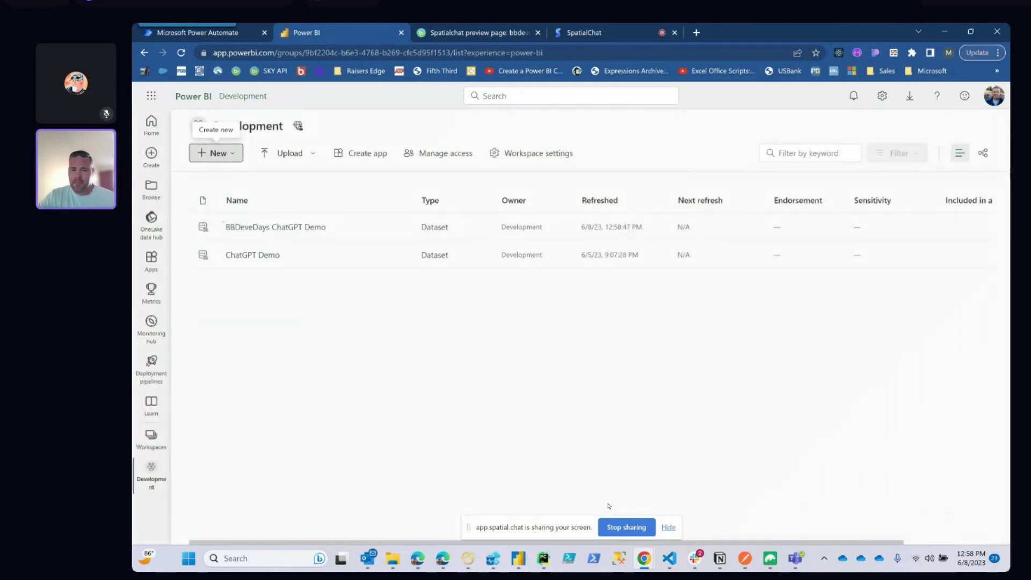
- Switch to the ChatGPT Demo file in Power BI Desktop and place a Power Automate visual in the upper-right area of Page 1
{"action": "left_click", "coordinate": [518, 558]}
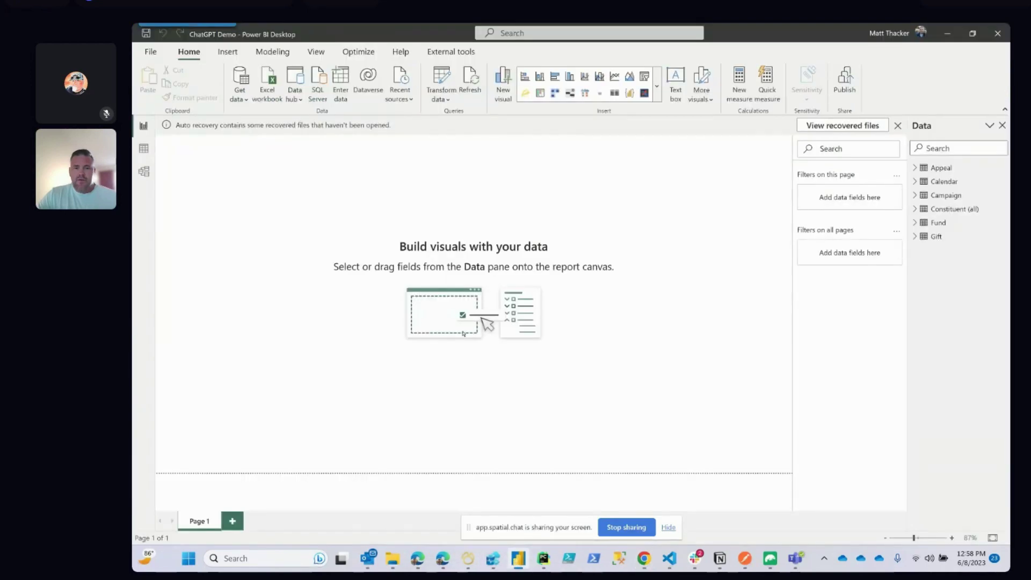
{"action": "left_click", "coordinate": [657, 96]}
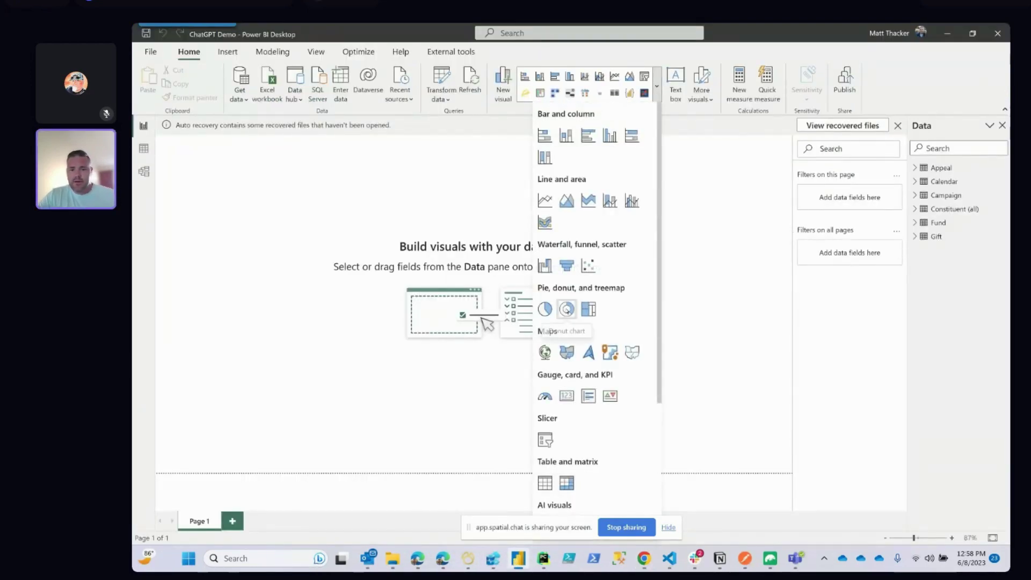
{"action": "scroll", "coordinate": [567, 311], "scroll_direction": "down", "scroll_amount": 2}
{"action": "scroll", "coordinate": [567, 312], "scroll_direction": "down", "scroll_amount": 2}
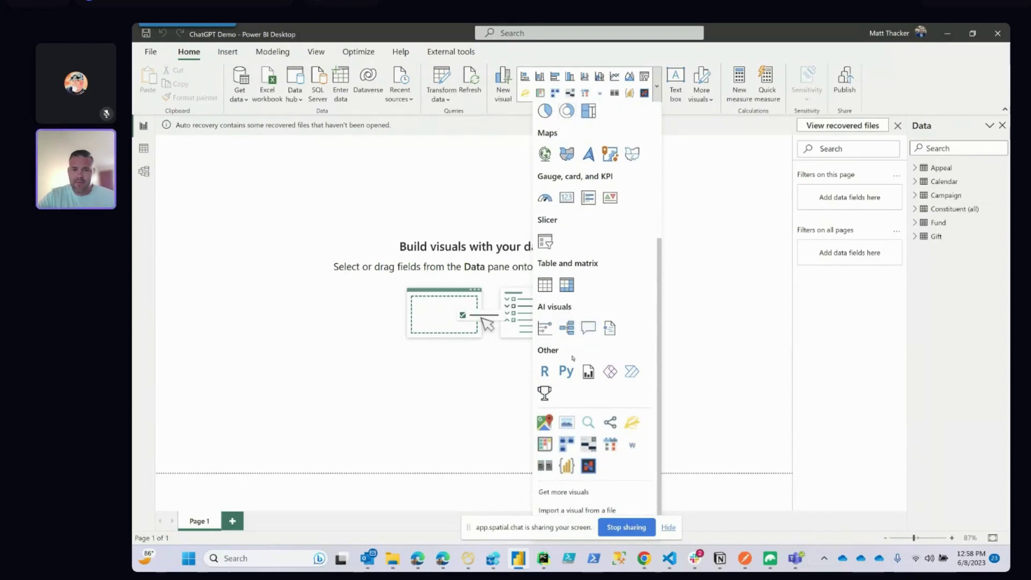
{"action": "left_click", "coordinate": [631, 371]}
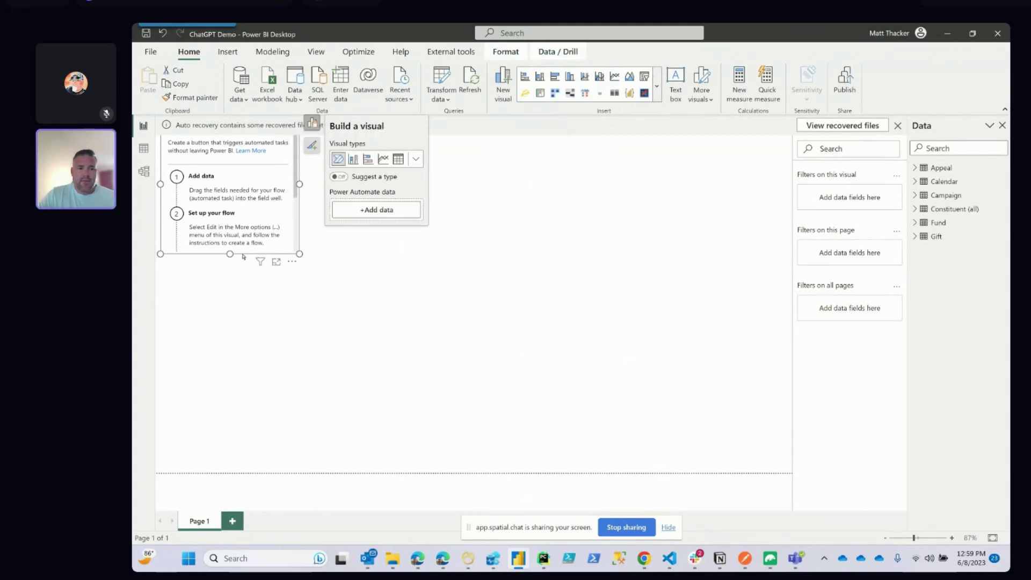
{"action": "left_click_drag", "start_coordinate": [245, 256], "coordinate": [656, 291]}
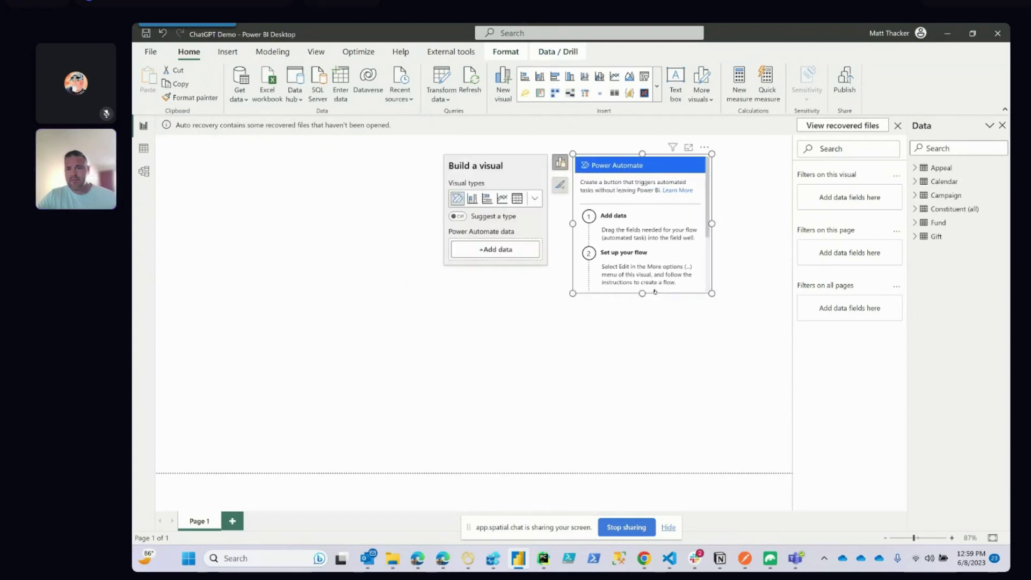
- Add address.state from Constituent (all) and amount from Gift as the Power Automate visual's data
{"action": "left_click", "coordinate": [517, 254]}
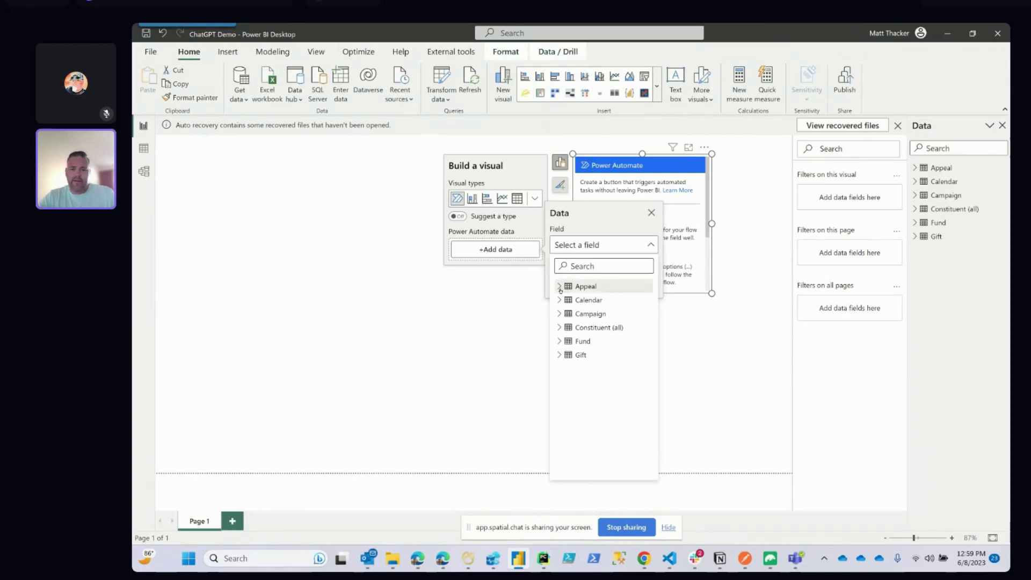
{"action": "left_click", "coordinate": [560, 327]}
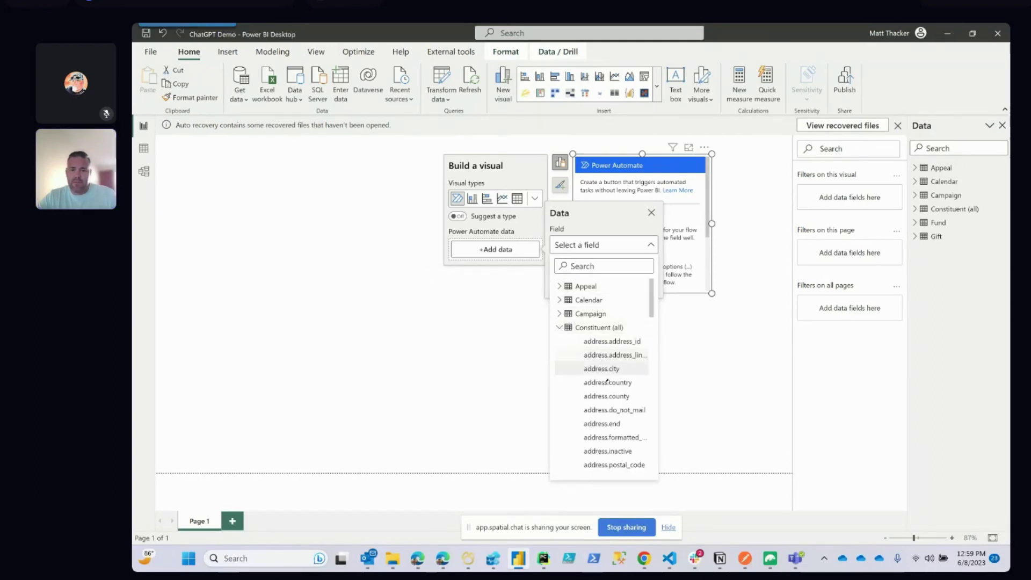
{"action": "scroll", "coordinate": [604, 403], "scroll_direction": "down", "scroll_amount": 4}
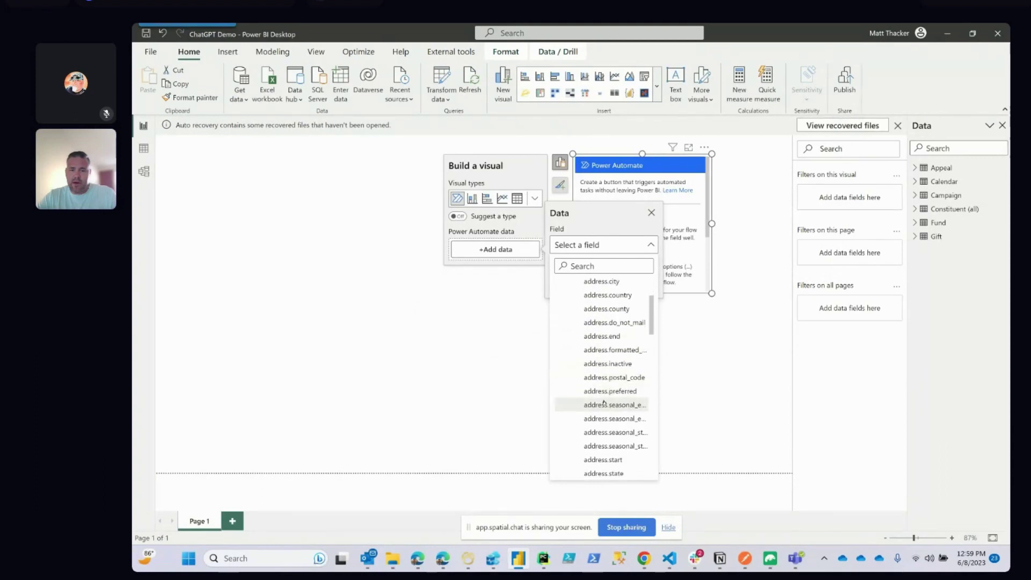
{"action": "left_click", "coordinate": [603, 391]}
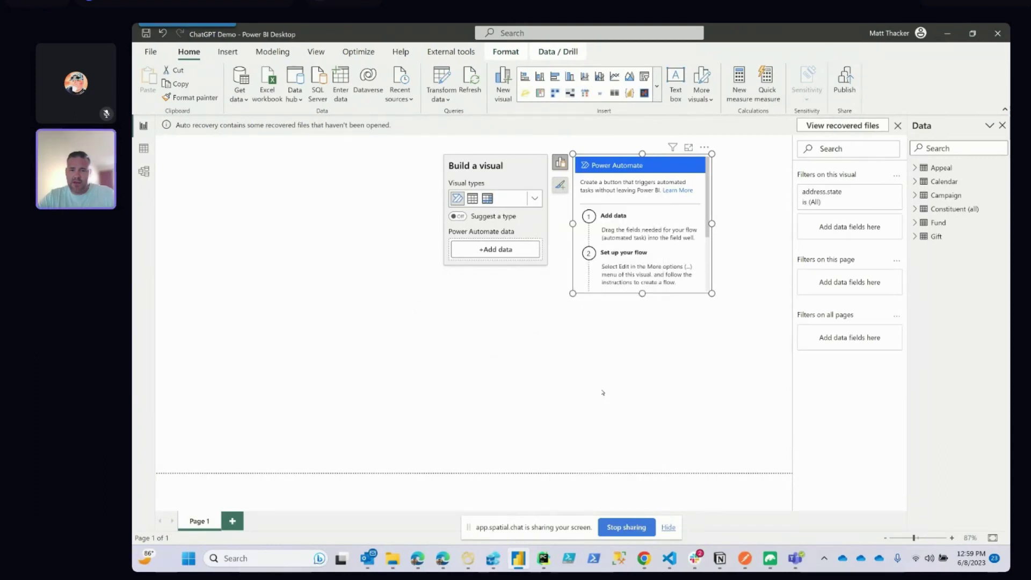
{"action": "left_click", "coordinate": [501, 275]}
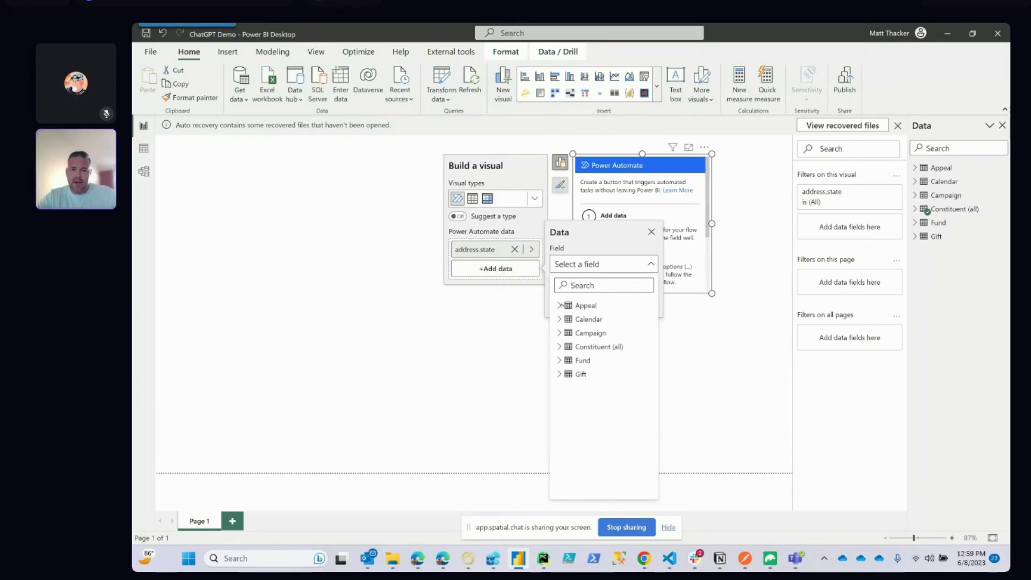
{"action": "left_click", "coordinate": [560, 374]}
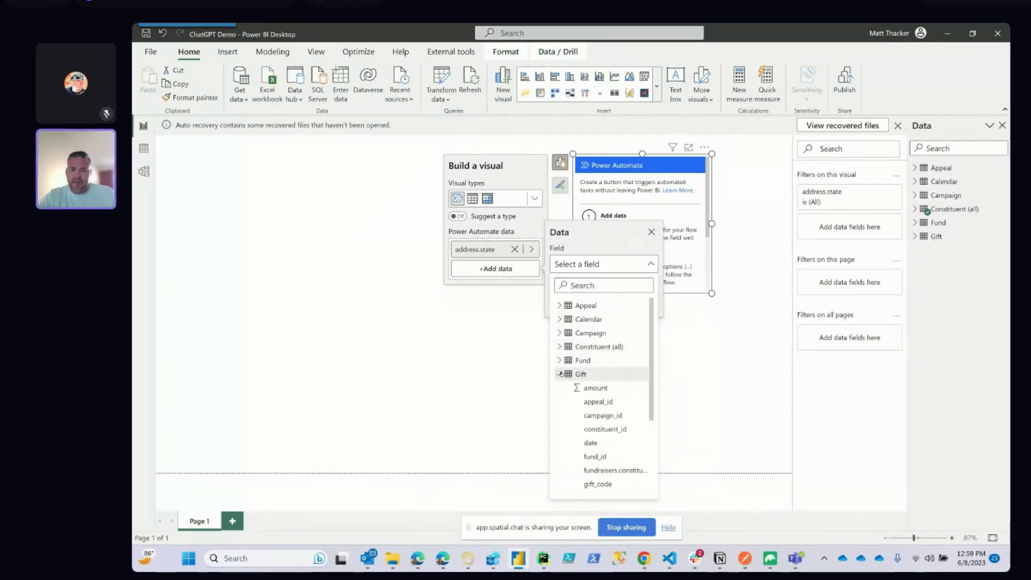
{"action": "left_click", "coordinate": [594, 388]}
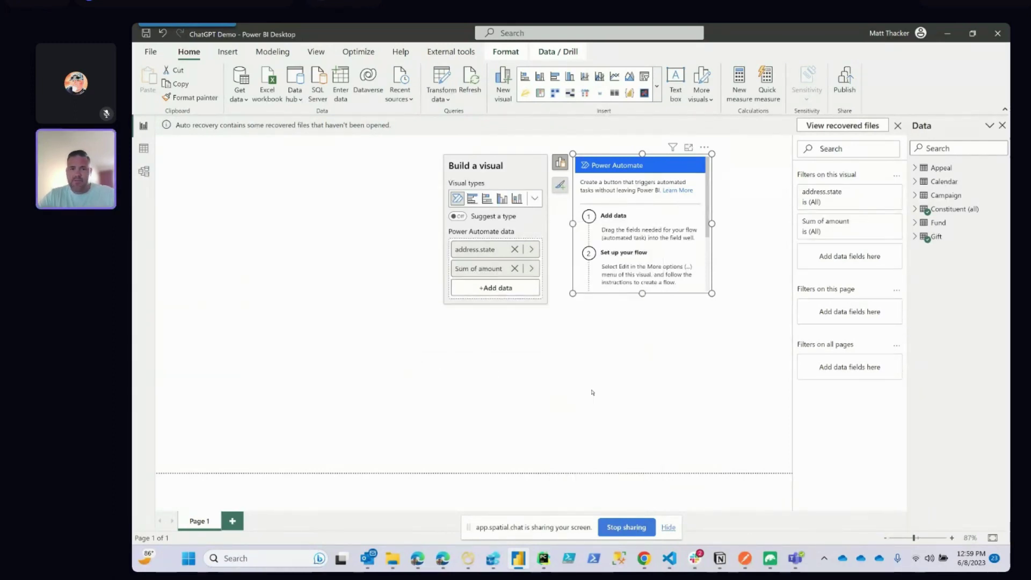
{"action": "left_click", "coordinate": [581, 355]}
{"action": "left_click", "coordinate": [638, 259]}
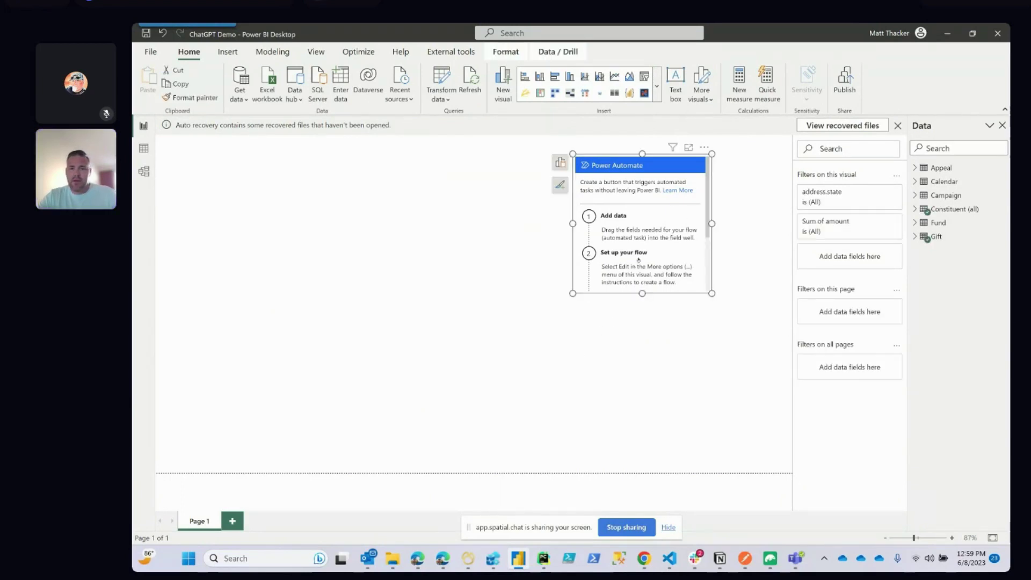
- Open the Power Automate visual for editing and start a new instant cloud flow
{"action": "left_click", "coordinate": [703, 147]}
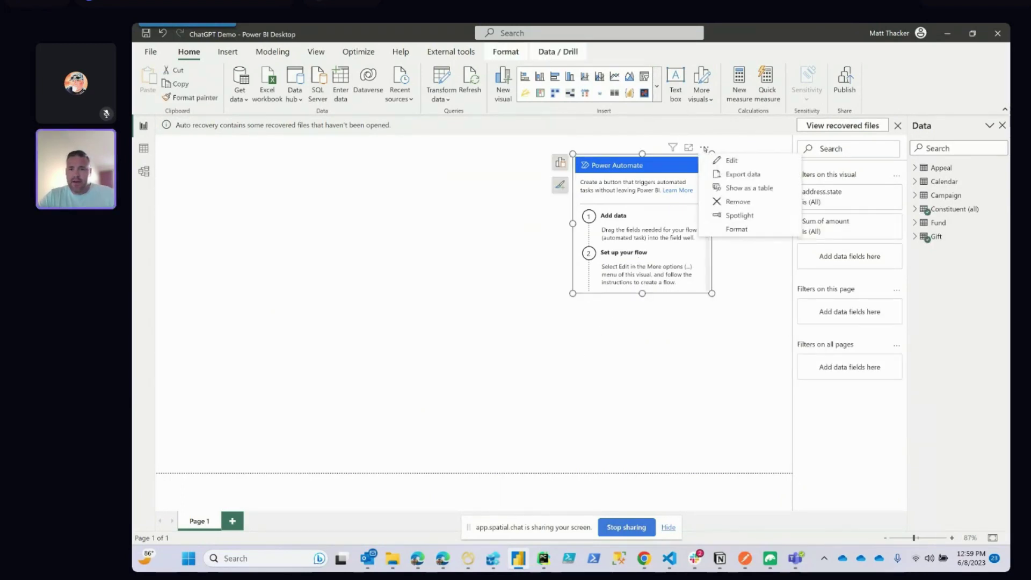
{"action": "left_click", "coordinate": [732, 161]}
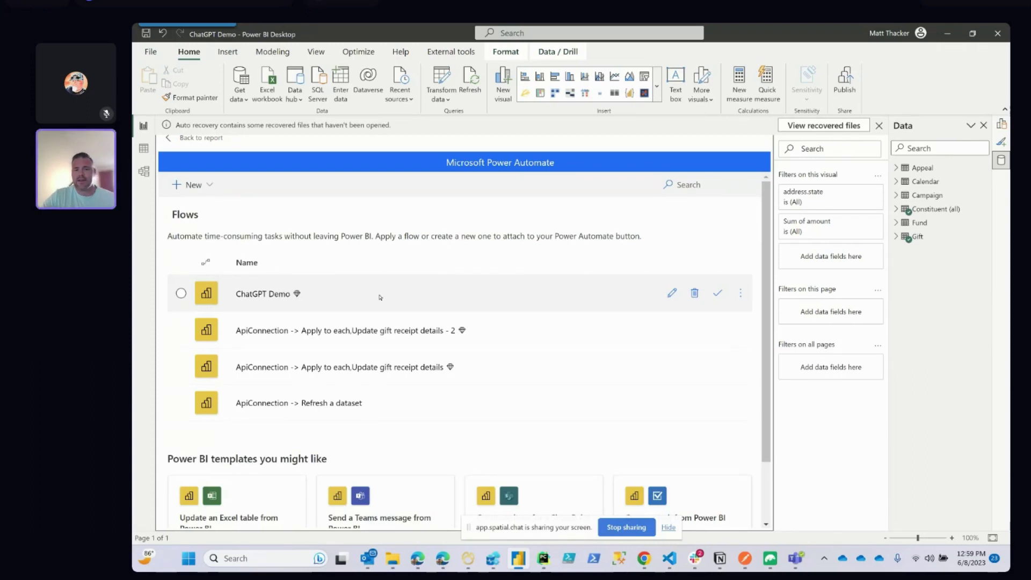
{"action": "left_click", "coordinate": [190, 184]}
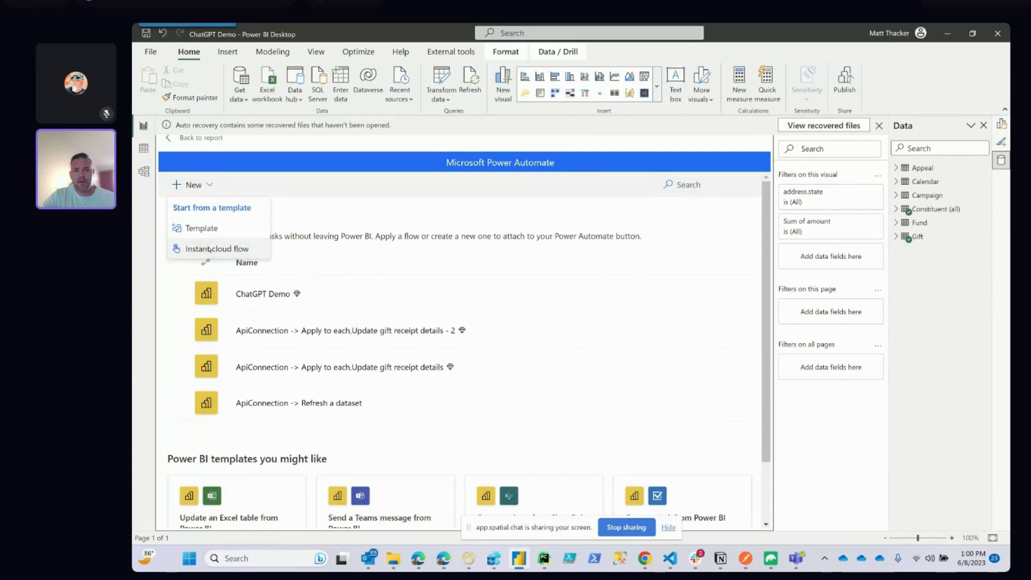
{"action": "left_click", "coordinate": [209, 249]}
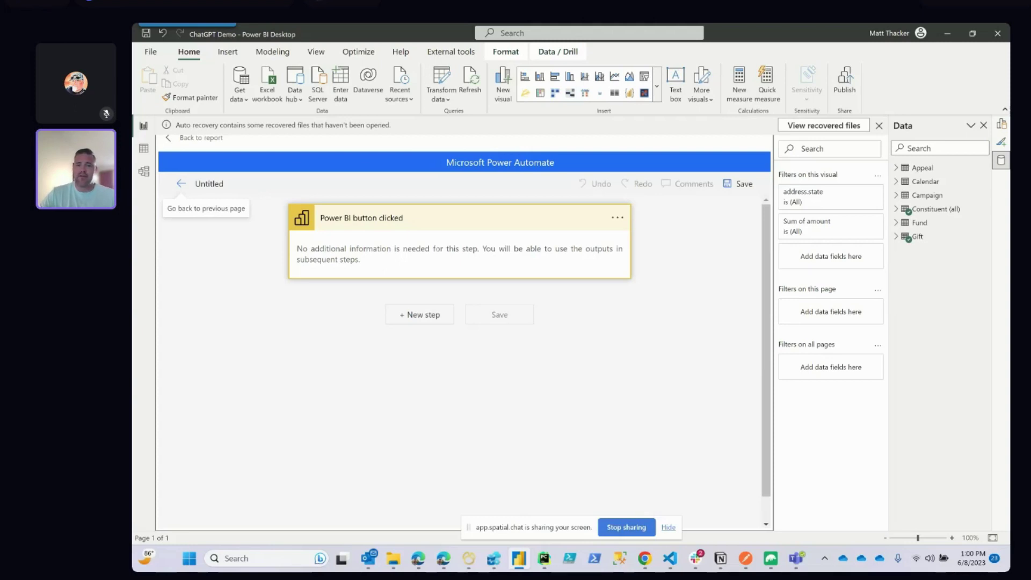
- Find the HTTP connector by searching for "http" and add its HTTP action after the Power BI button clicked trigger
{"action": "left_click", "coordinate": [422, 314]}
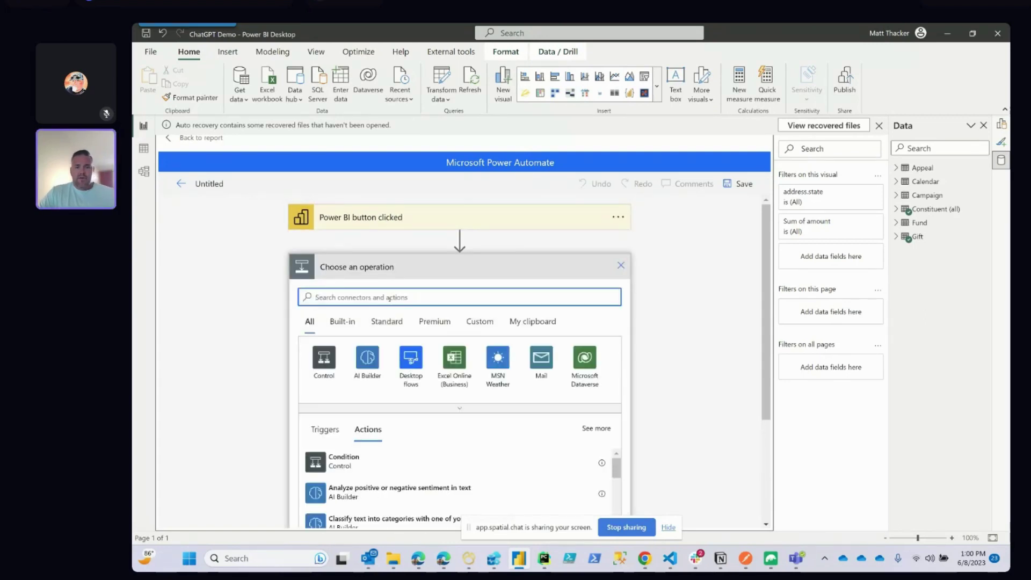
{"action": "type", "text": "http"}
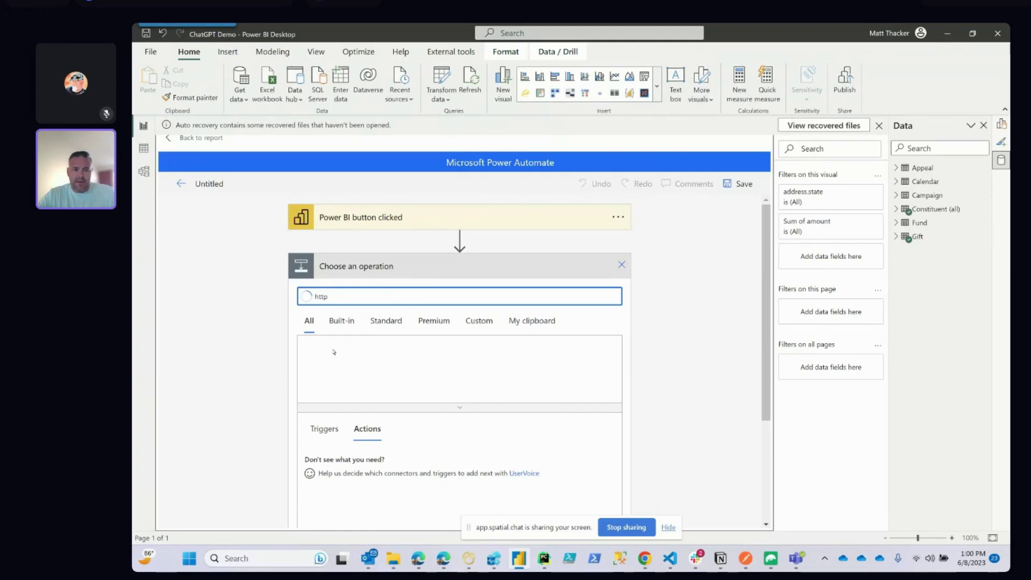
{"action": "left_click", "coordinate": [454, 356]}
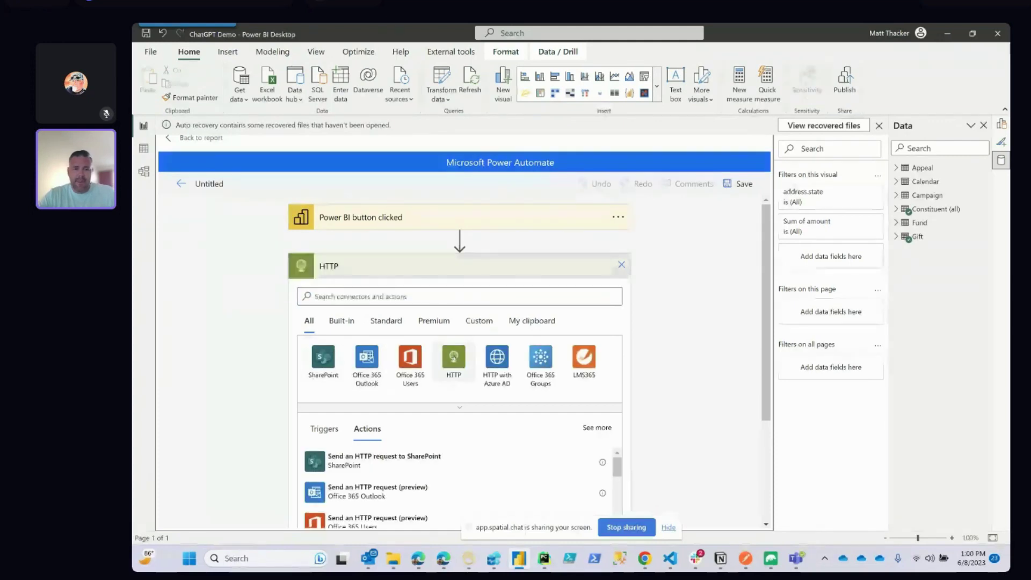
{"action": "left_click", "coordinate": [453, 350]}
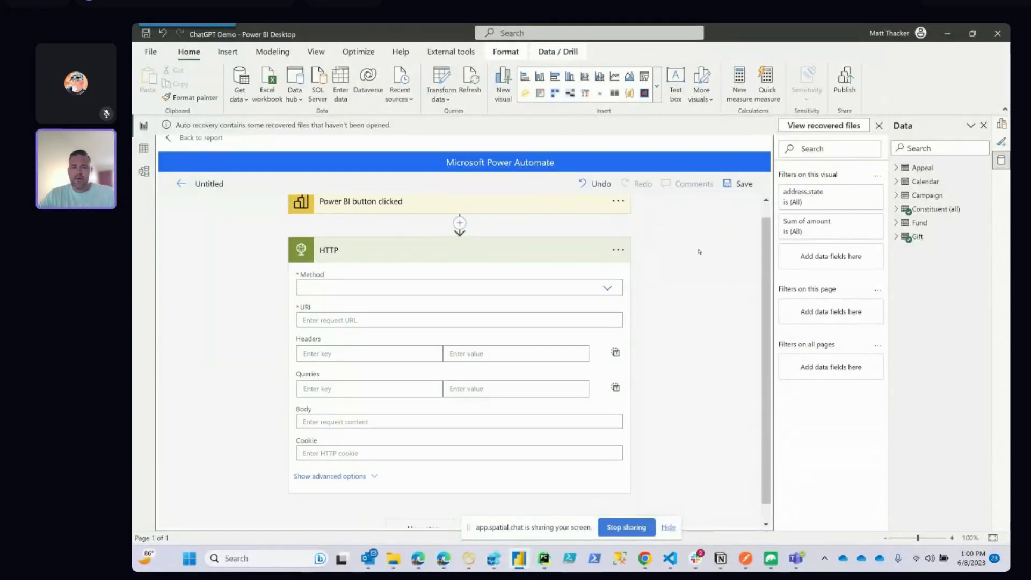
{"action": "left_click", "coordinate": [607, 288]}
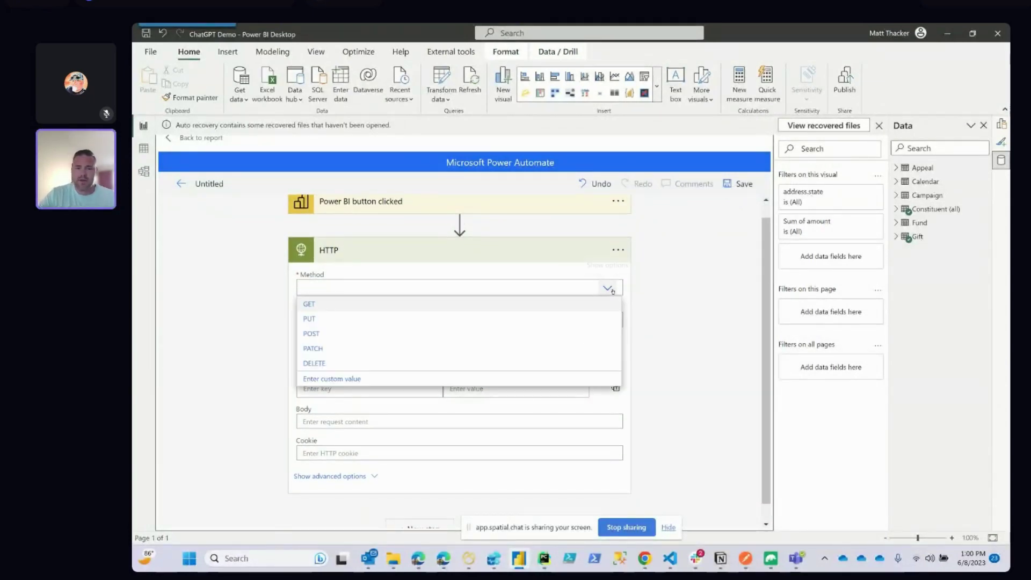
{"action": "left_click", "coordinate": [508, 335]}
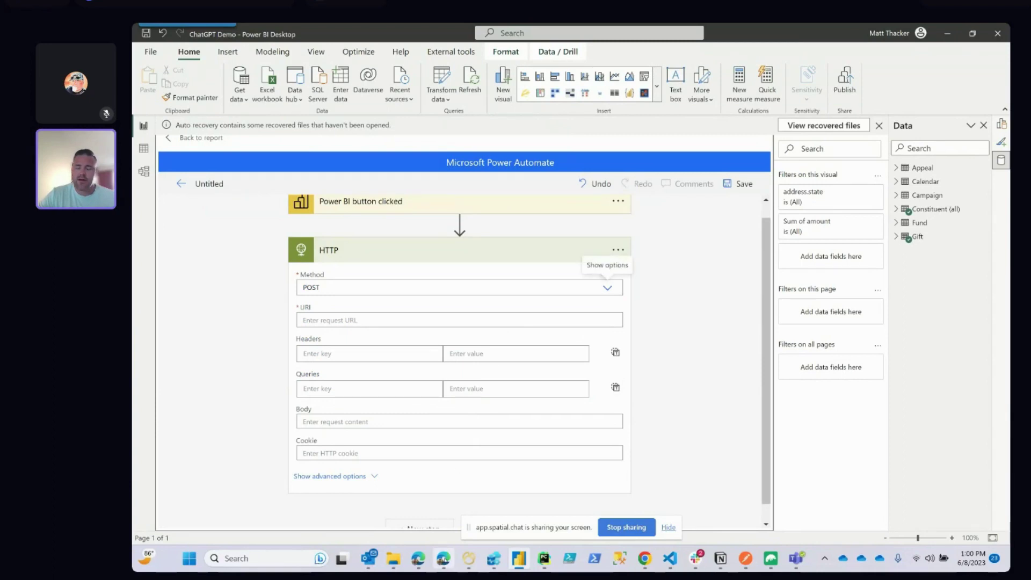
{"action": "mouse_move", "coordinate": [443, 559]}
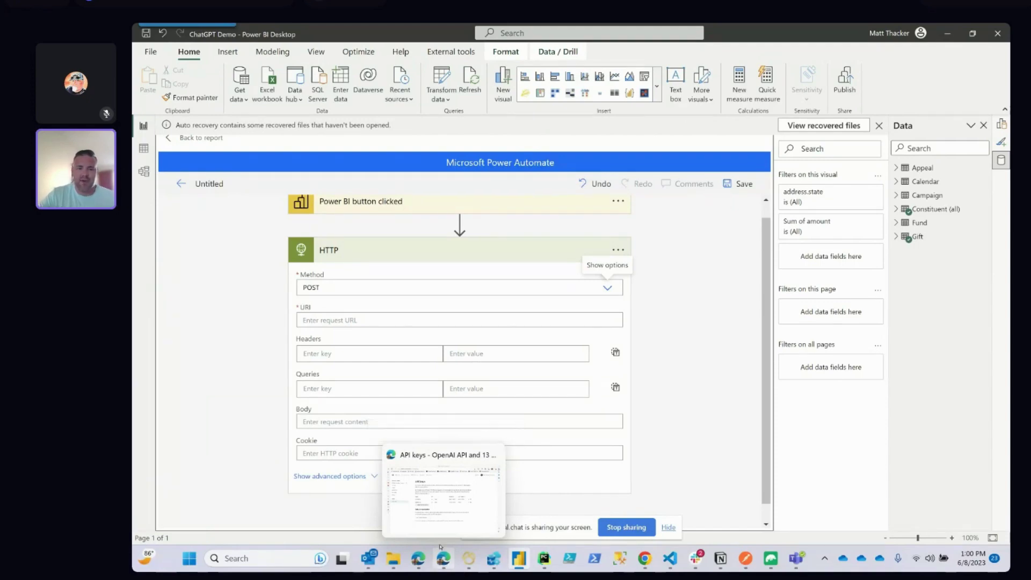
{"action": "left_click", "coordinate": [386, 484]}
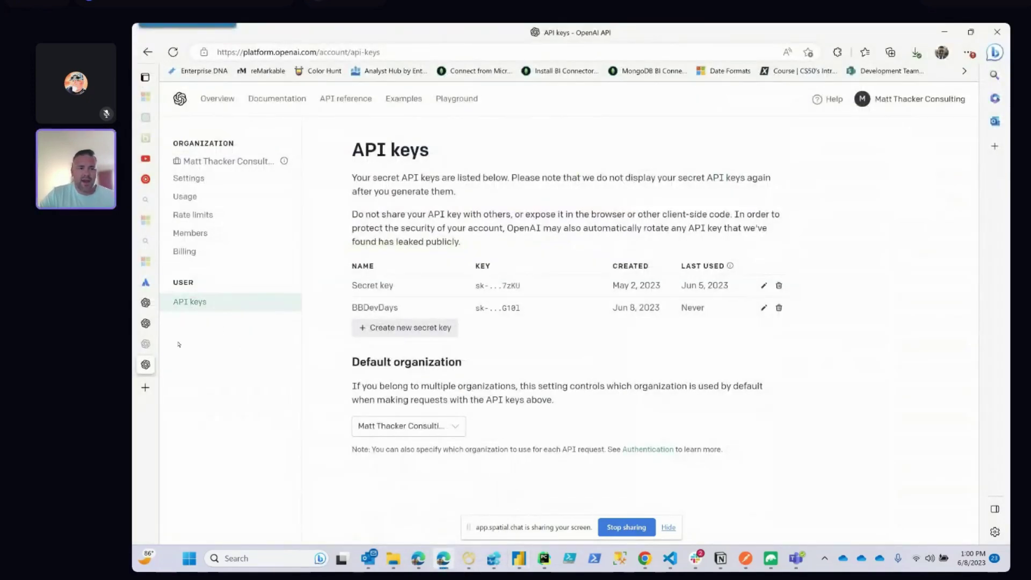
{"action": "mouse_move", "coordinate": [153, 333]}
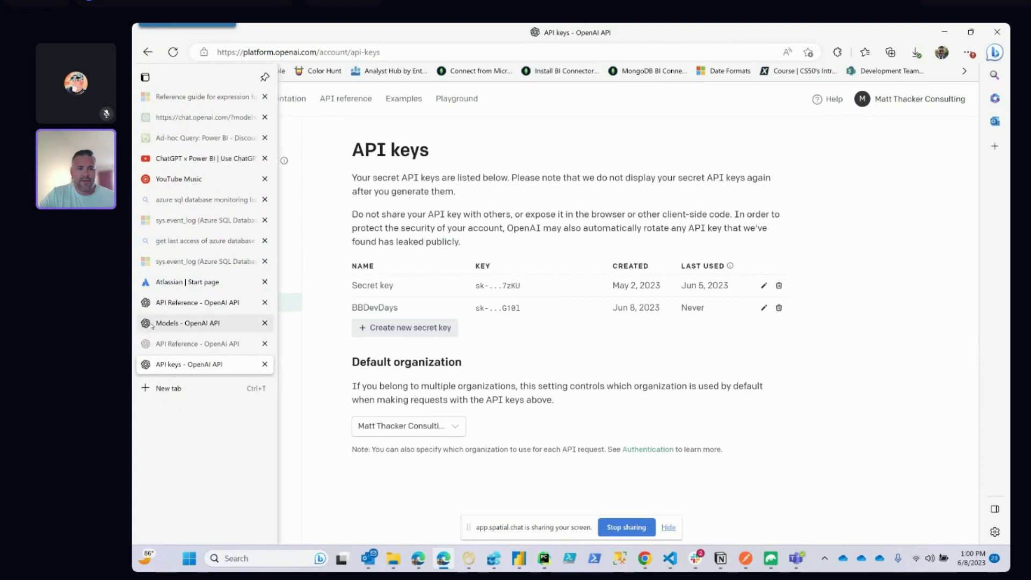
{"action": "left_click", "coordinate": [176, 303]}
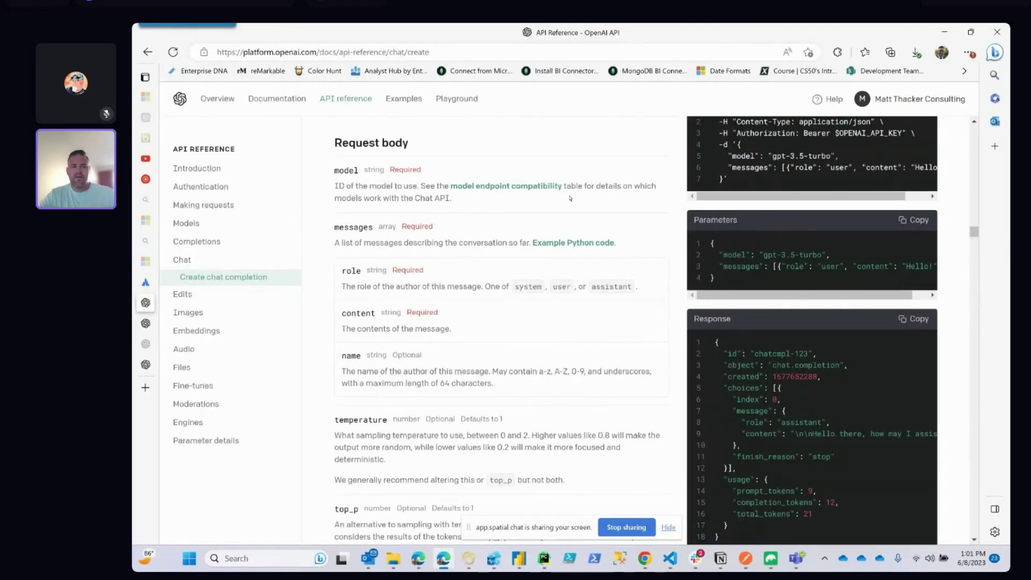
{"action": "scroll", "coordinate": [570, 198], "scroll_direction": "up", "scroll_amount": 1}
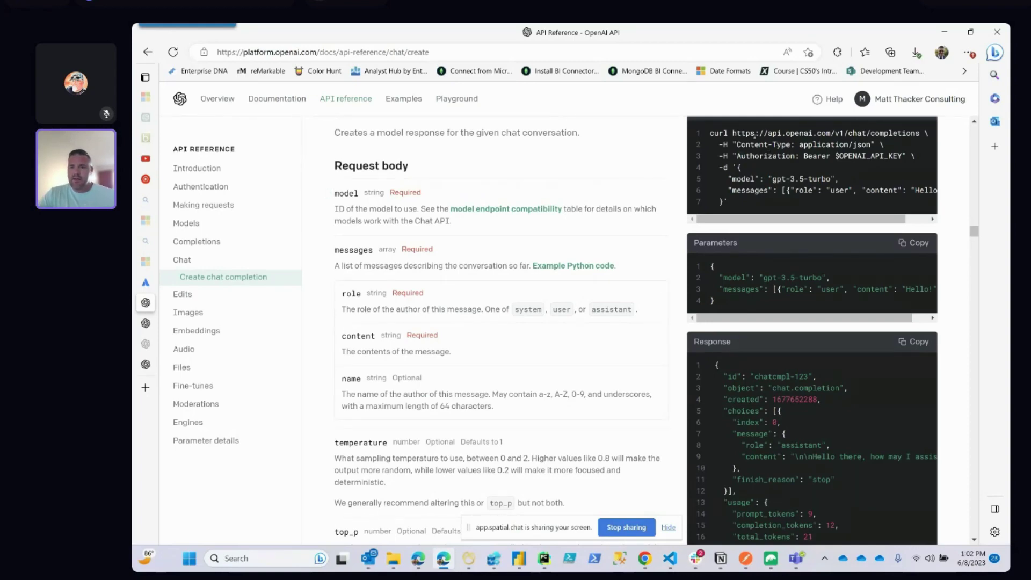
{"action": "left_click_drag", "start_coordinate": [732, 133], "coordinate": [921, 133]}
{"action": "key", "text": "ctrl+c"}
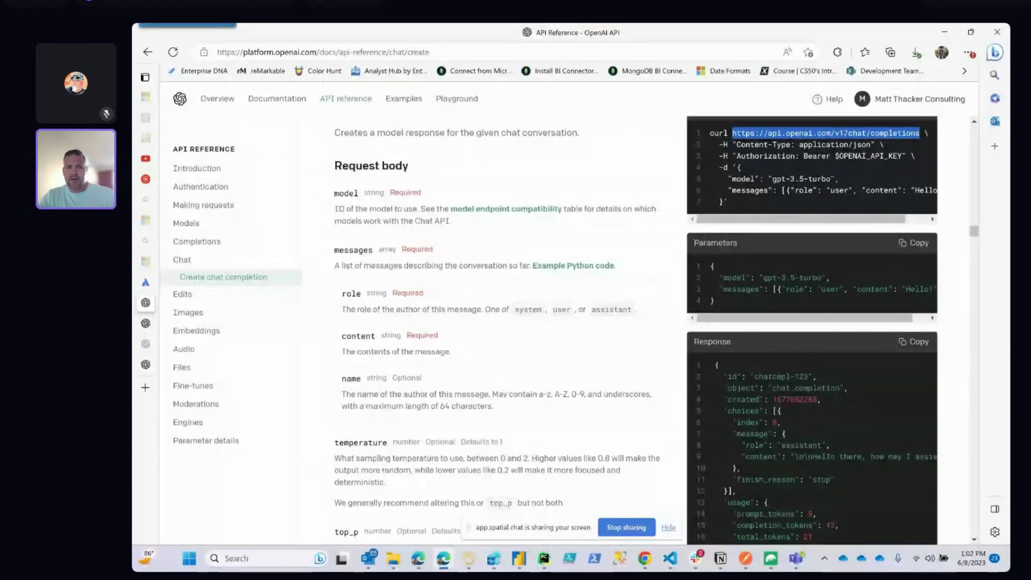
{"action": "left_click", "coordinate": [944, 32]}
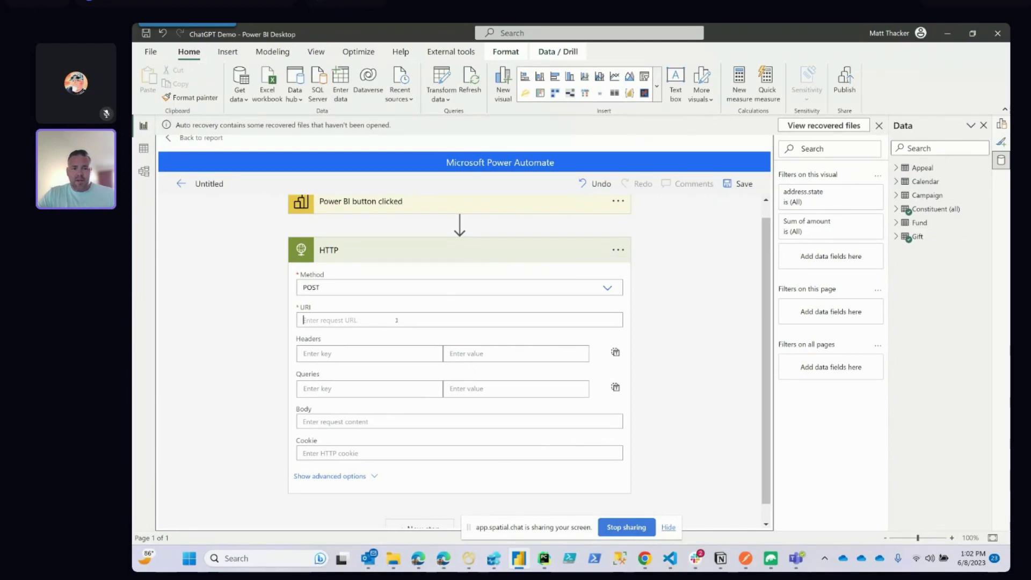
{"action": "left_click", "coordinate": [364, 319]}
{"action": "key", "text": "ctrl+v"}
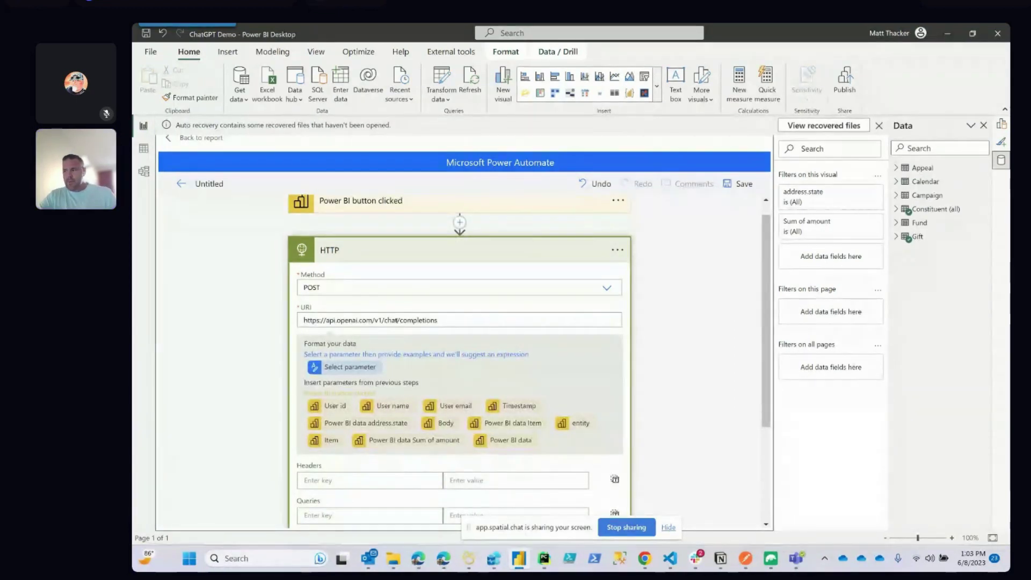
- Add a Content-Type header with the value application/json to the HTTP action
{"action": "left_click", "coordinate": [342, 482]}
{"action": "type", "text": "cont"}
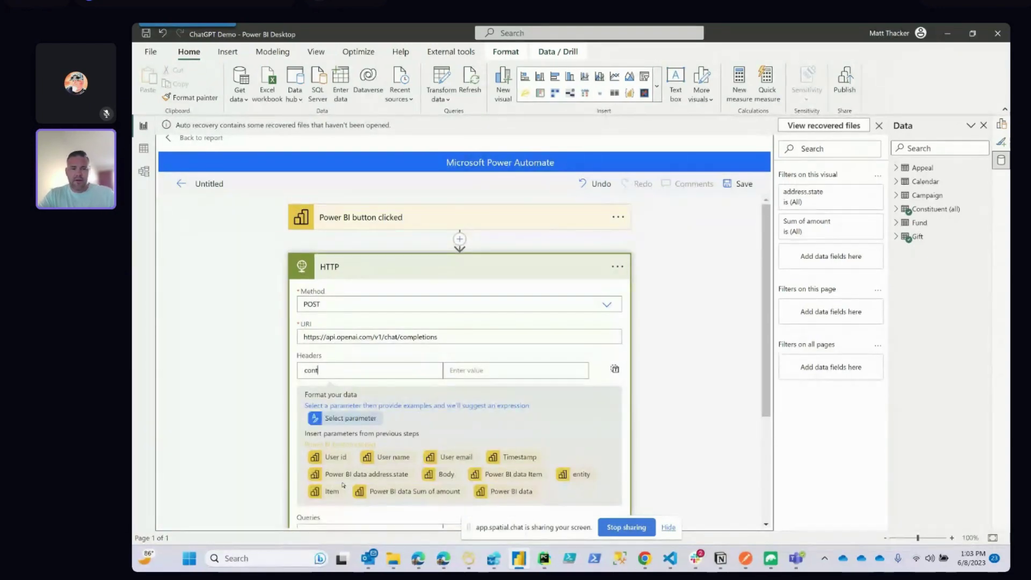
{"action": "type", "text": "ent"}
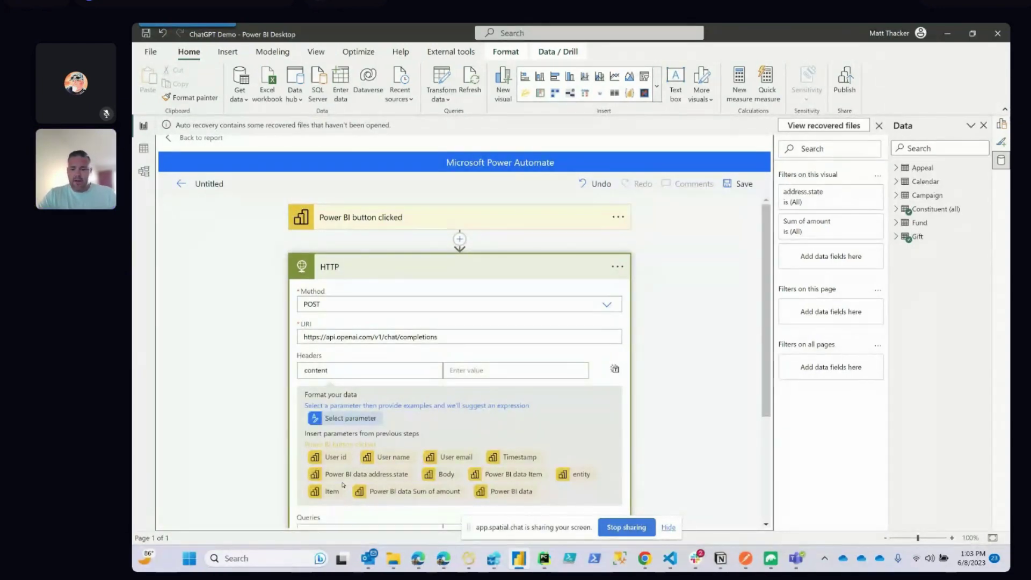
{"action": "type", "text": "/type"}
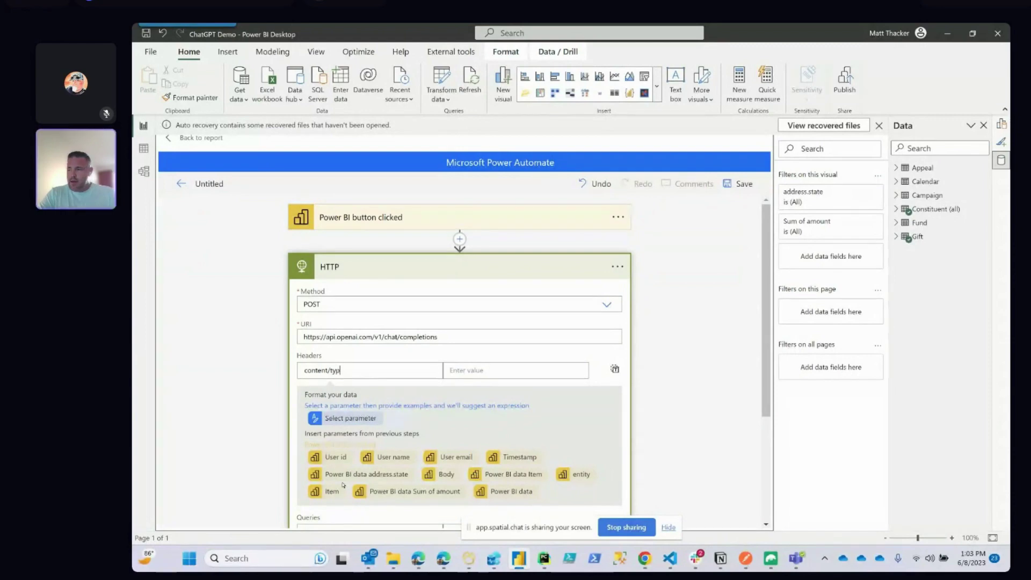
{"action": "key", "text": "BackSpace"}
{"action": "key", "text": "BackSpace"}
{"action": "key", "text": "BackSpace"}
{"action": "key", "text": "BackSpace"}
{"action": "key", "text": "BackSpace"}
{"action": "key", "text": "BackSpace"}
{"action": "key", "text": "BackSpace"}
{"action": "key", "text": "BackSpace"}
{"action": "key", "text": "BackSpace"}
{"action": "key", "text": "BackSpace"}
{"action": "key", "text": "BackSpace"}
{"action": "key", "text": "BackSpace"}
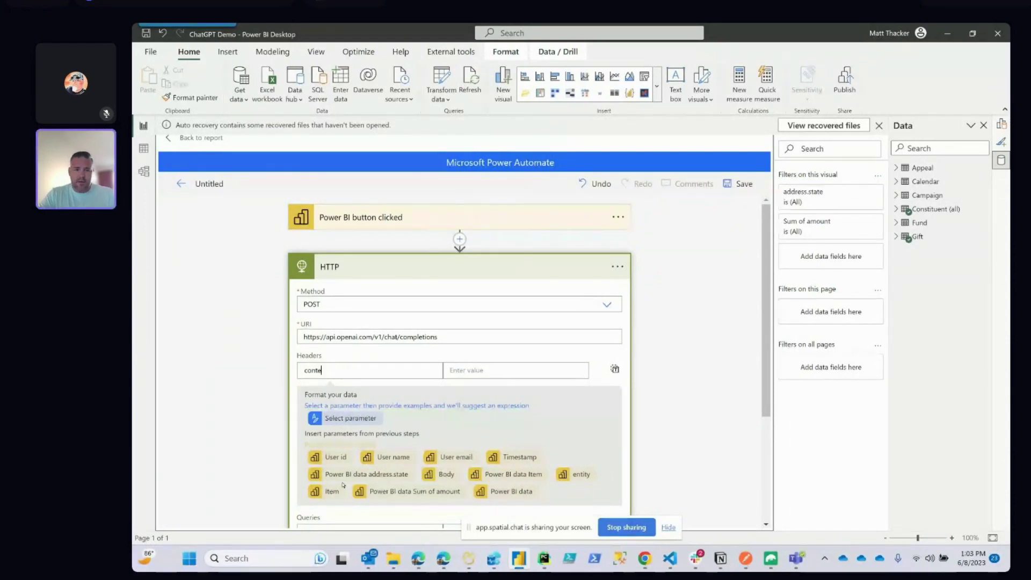
{"action": "type", "text": "Content"}
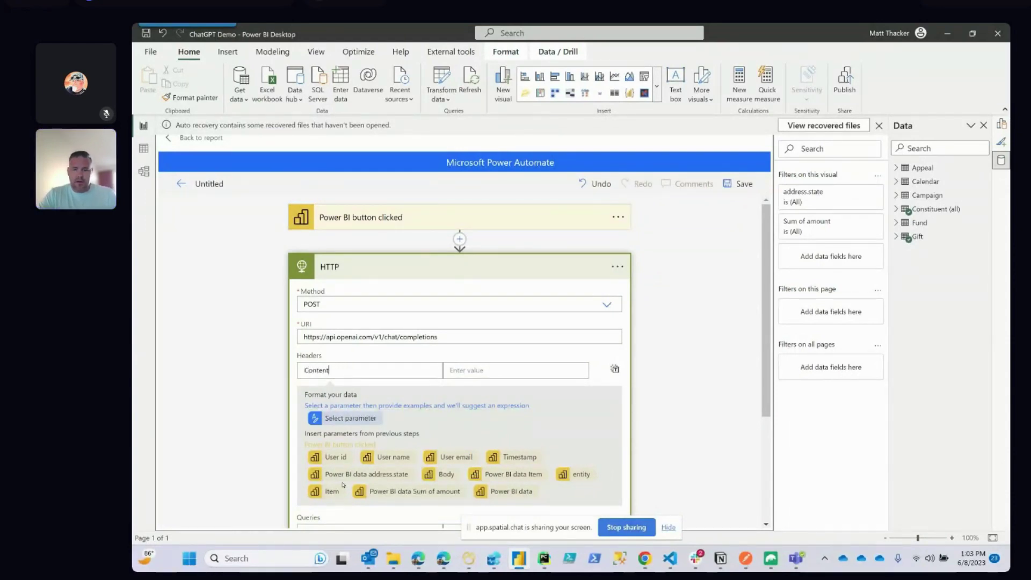
{"action": "type", "text": "-Type"}
{"action": "key", "text": "Tab"}
{"action": "type", "text": "app"}
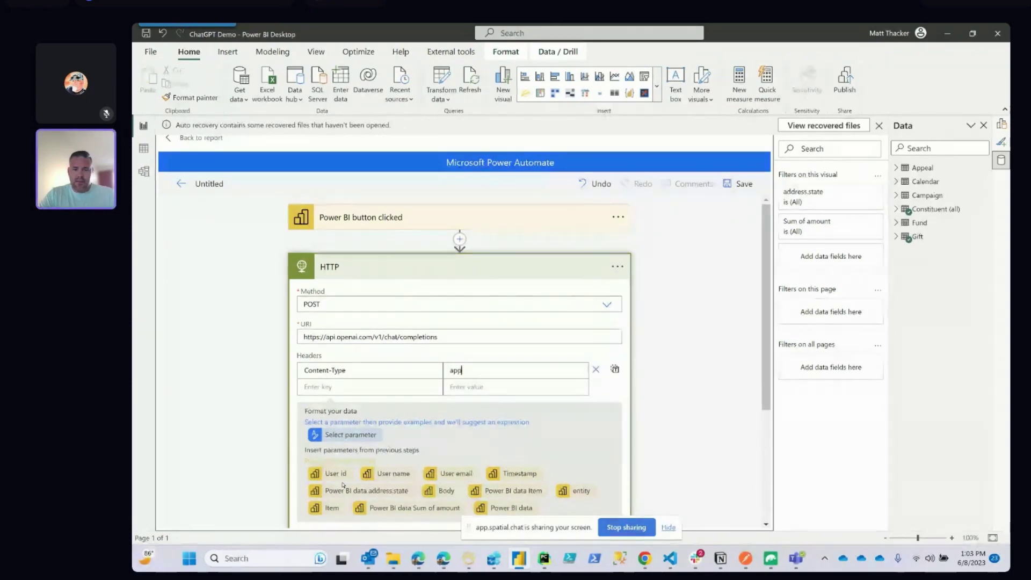
{"action": "type", "text": "lication/"}
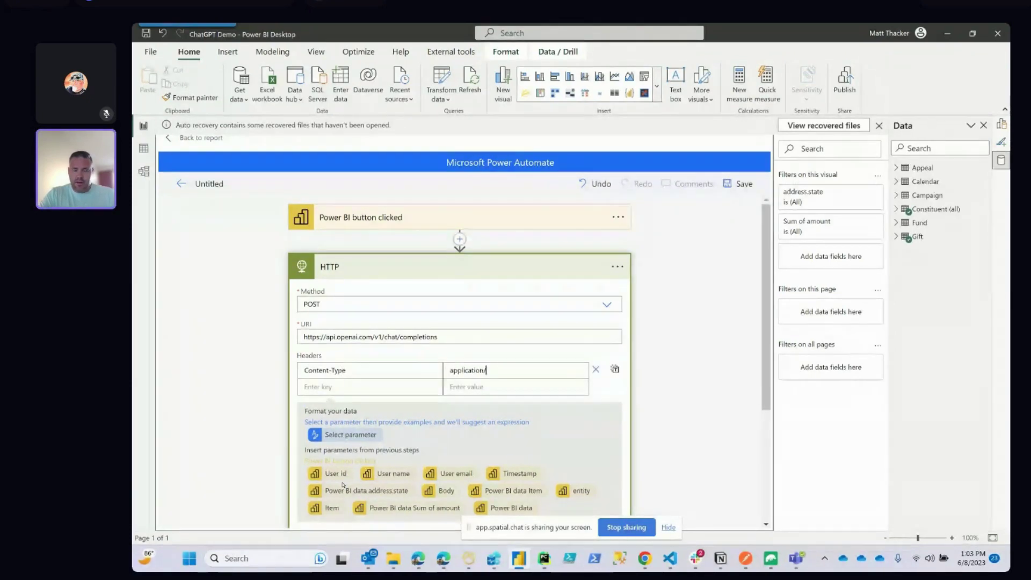
{"action": "type", "text": "json"}
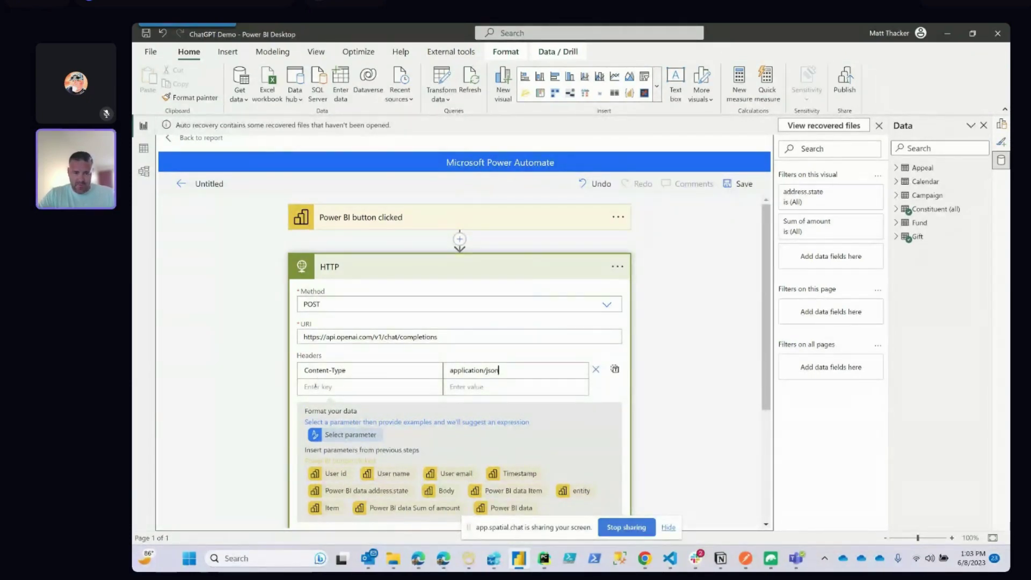
- Add a second header named Authorization and start its value with the word Bearer
{"action": "left_click", "coordinate": [316, 386]}
{"action": "type", "text": "Author"}
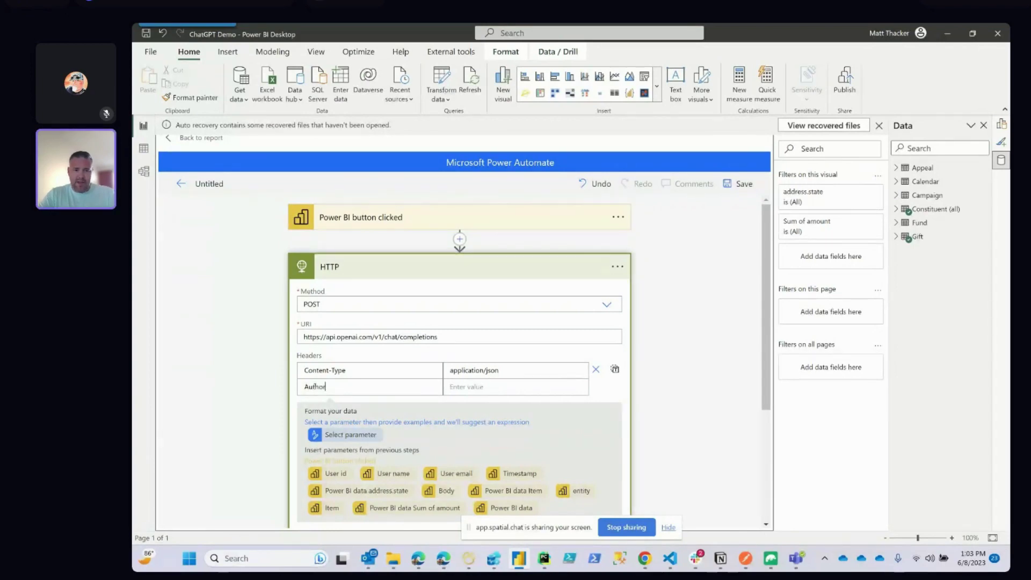
{"action": "type", "text": "i"}
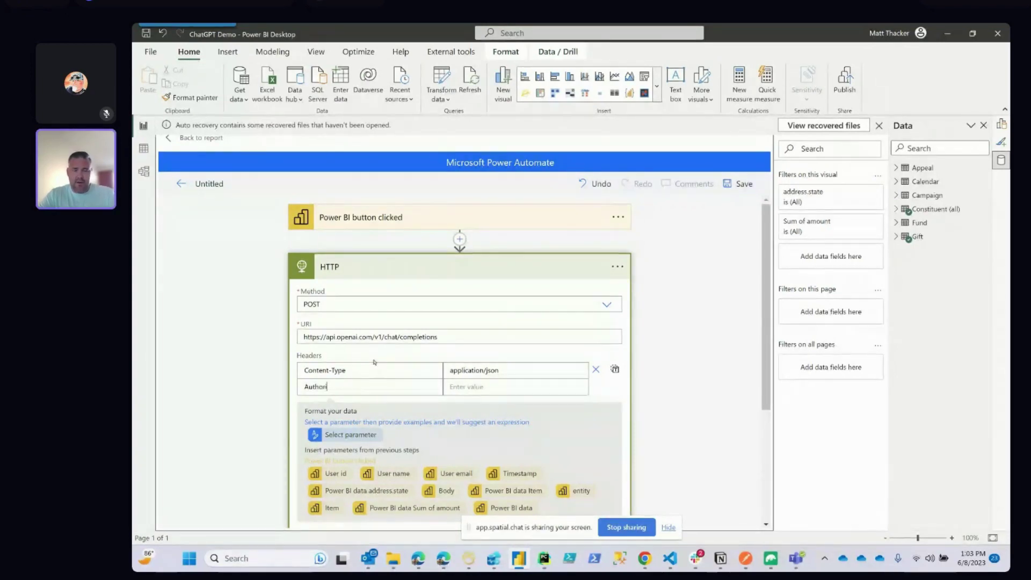
{"action": "type", "text": "zation"}
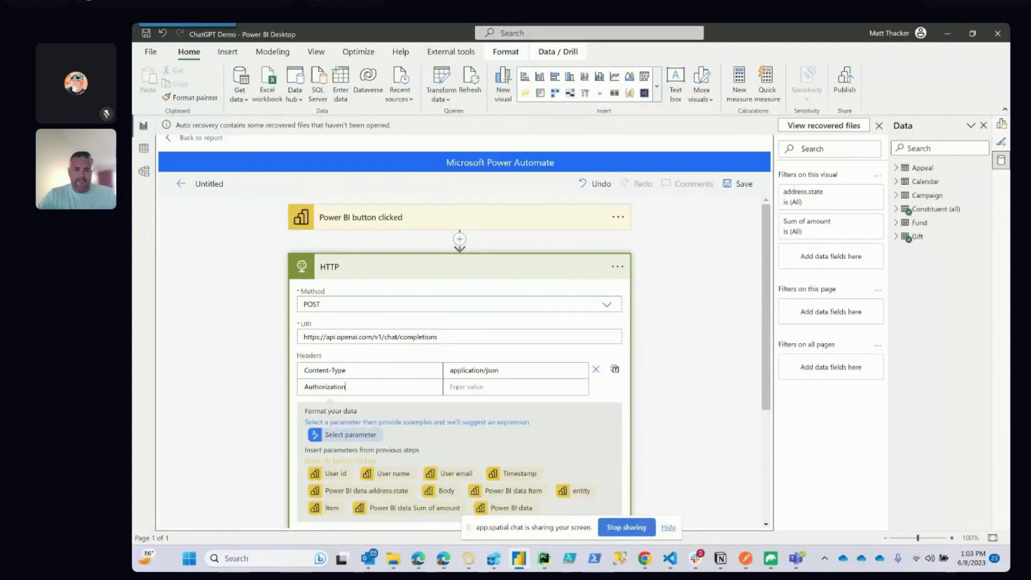
{"action": "key", "text": "Tab"}
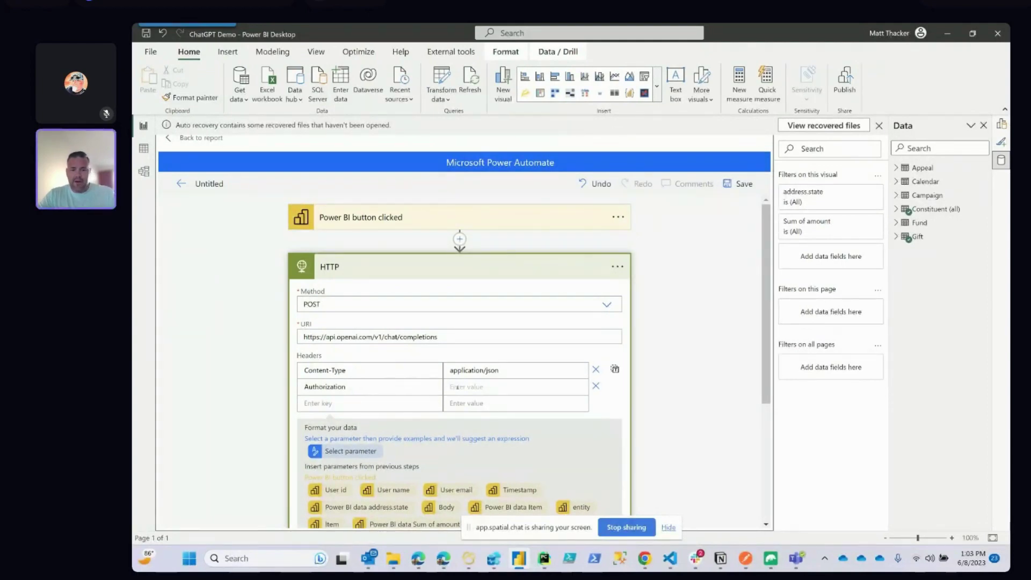
{"action": "type", "text": "Bearer"}
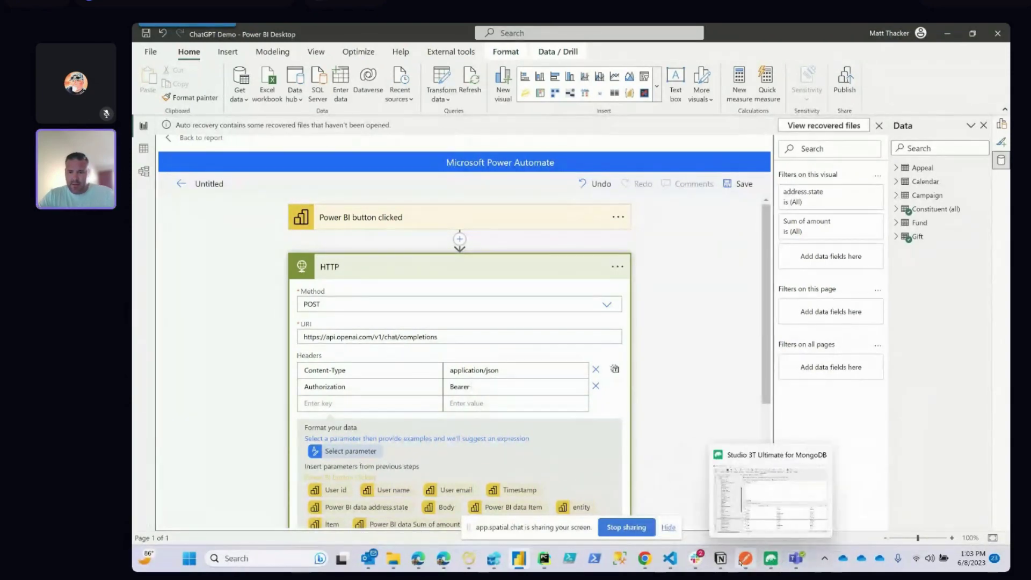
- Copy the OpenAI API key from the Untitled-9 file in Visual Studio Code and paste it after Bearer in the Authorization header
{"action": "left_click", "coordinate": [669, 558]}
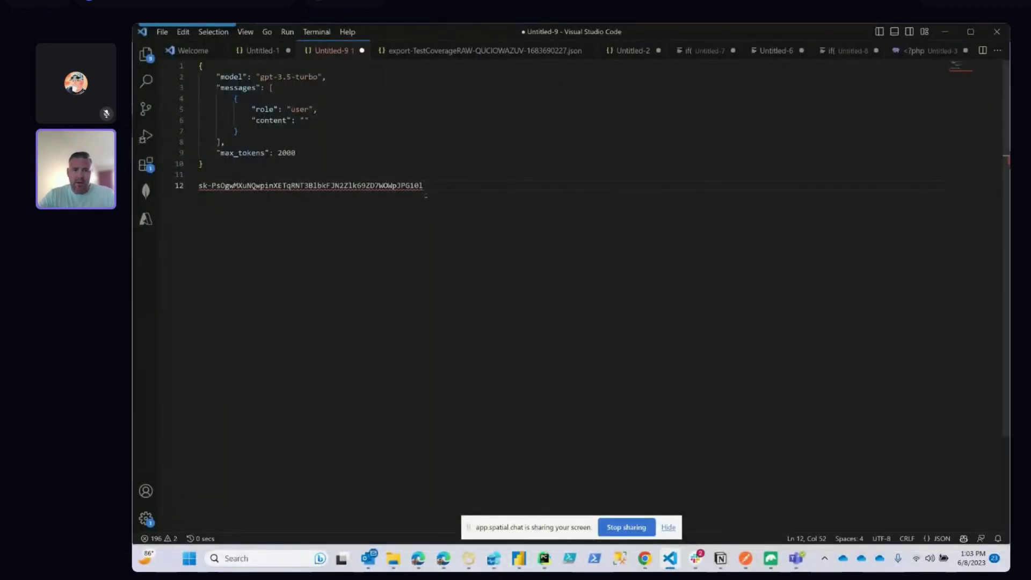
{"action": "left_click_drag", "start_coordinate": [431, 189], "coordinate": [185, 184]}
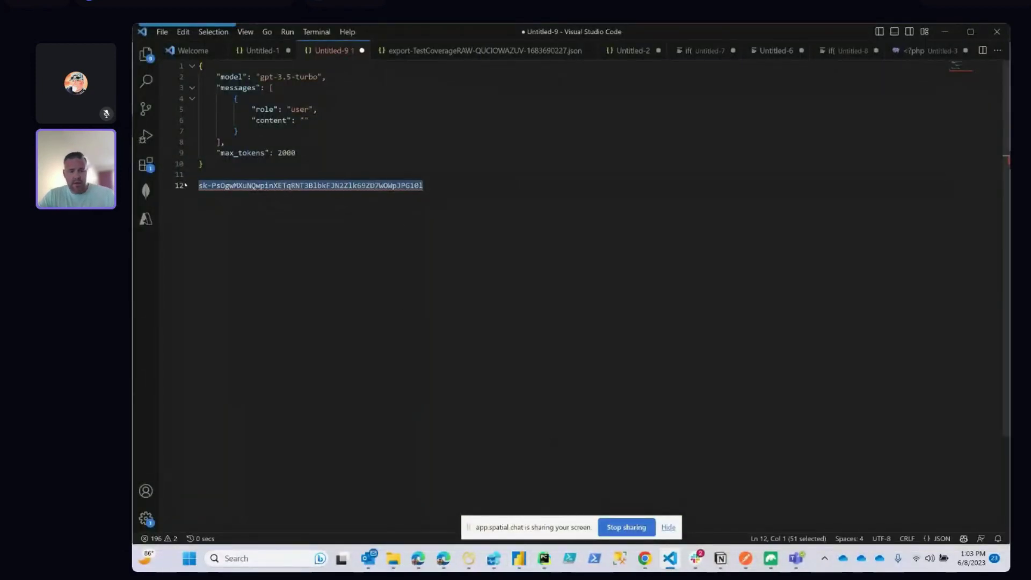
{"action": "left_click", "coordinate": [945, 32]}
{"action": "key", "text": "ctrl+v"}
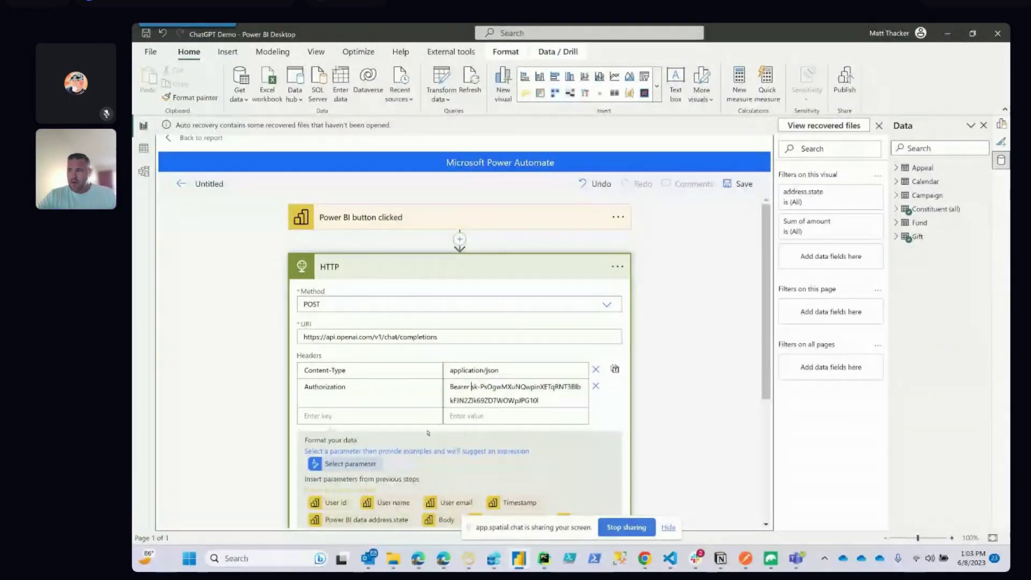
- Fill the request body with the Untitled-9 JSON from Visual Studio Code: model gpt-3.5-turbo, one user message with empty content, max_tokens 2000
{"action": "scroll", "coordinate": [428, 433], "scroll_direction": "down", "scroll_amount": 3}
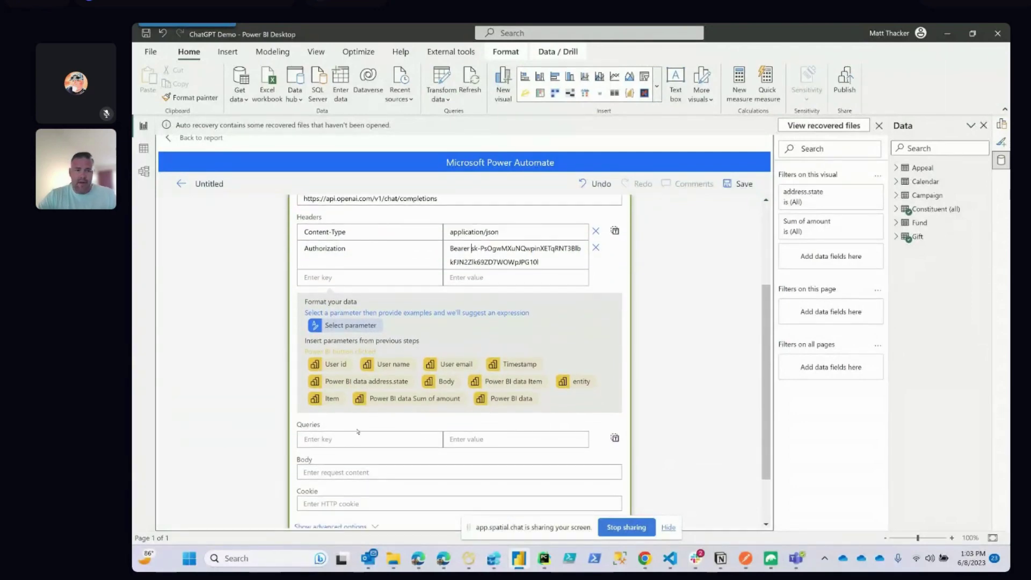
{"action": "scroll", "coordinate": [356, 432], "scroll_direction": "down", "scroll_amount": 2}
{"action": "left_click", "coordinate": [357, 402]}
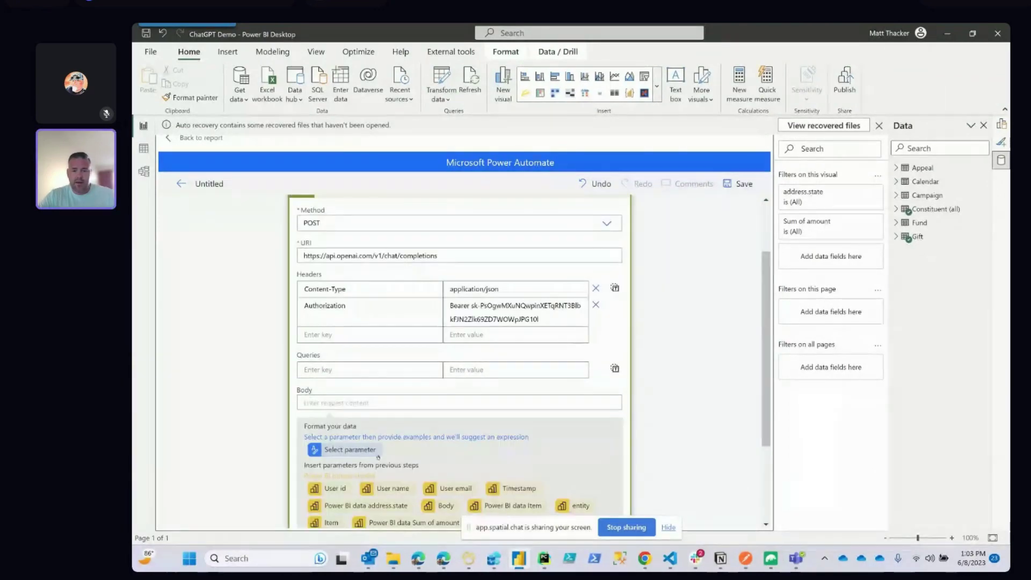
{"action": "mouse_move", "coordinate": [444, 558]}
{"action": "left_click", "coordinate": [443, 491]}
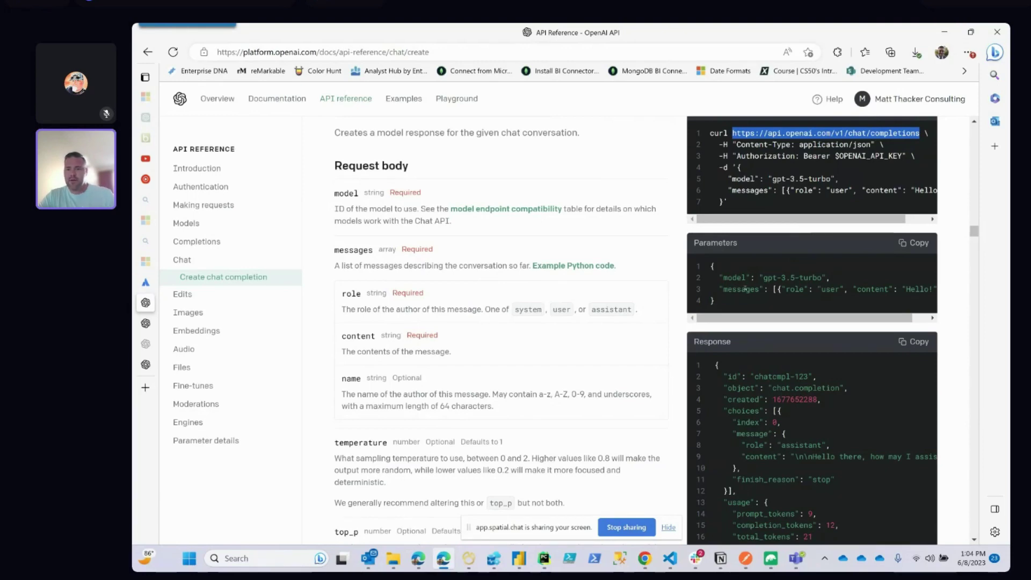
{"action": "left_click", "coordinate": [945, 32]}
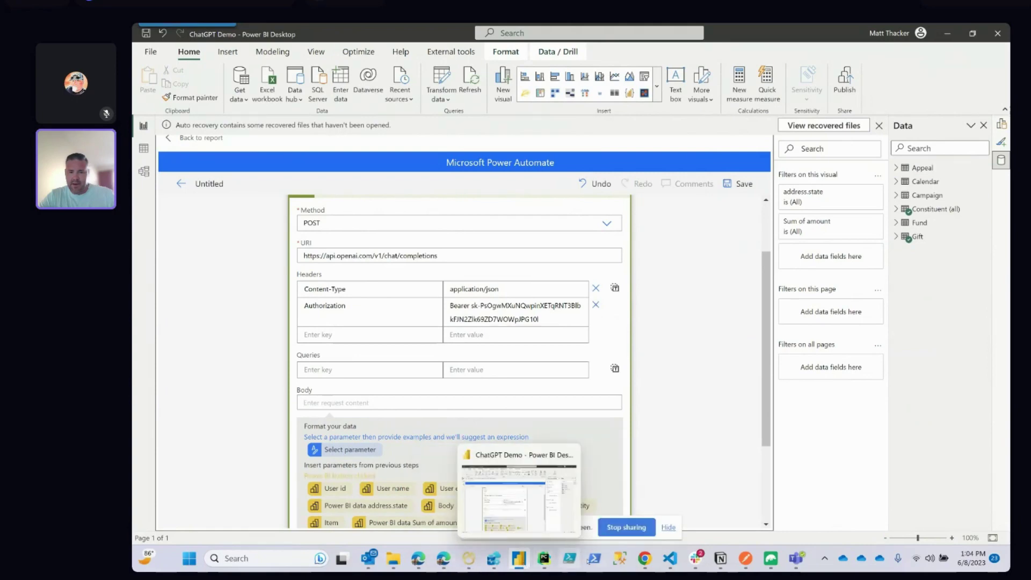
{"action": "left_click", "coordinate": [670, 558]}
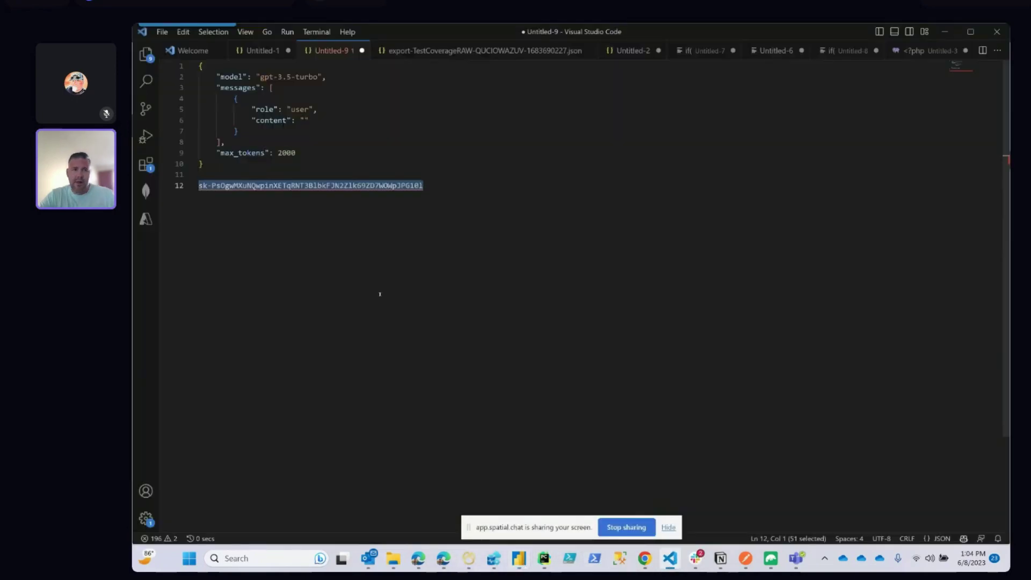
{"action": "left_click_drag", "start_coordinate": [204, 164], "coordinate": [183, 60]}
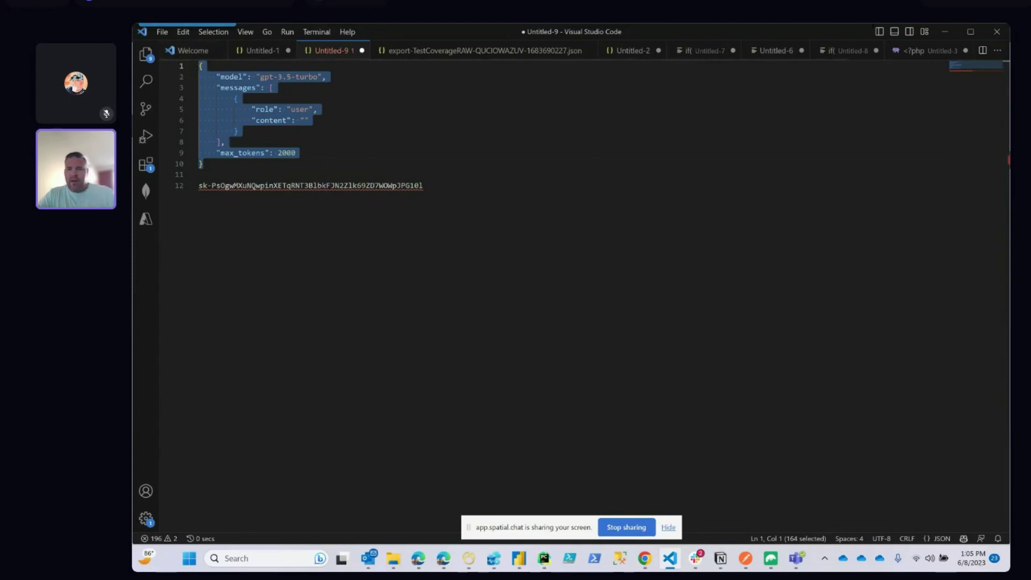
{"action": "left_click", "coordinate": [944, 32]}
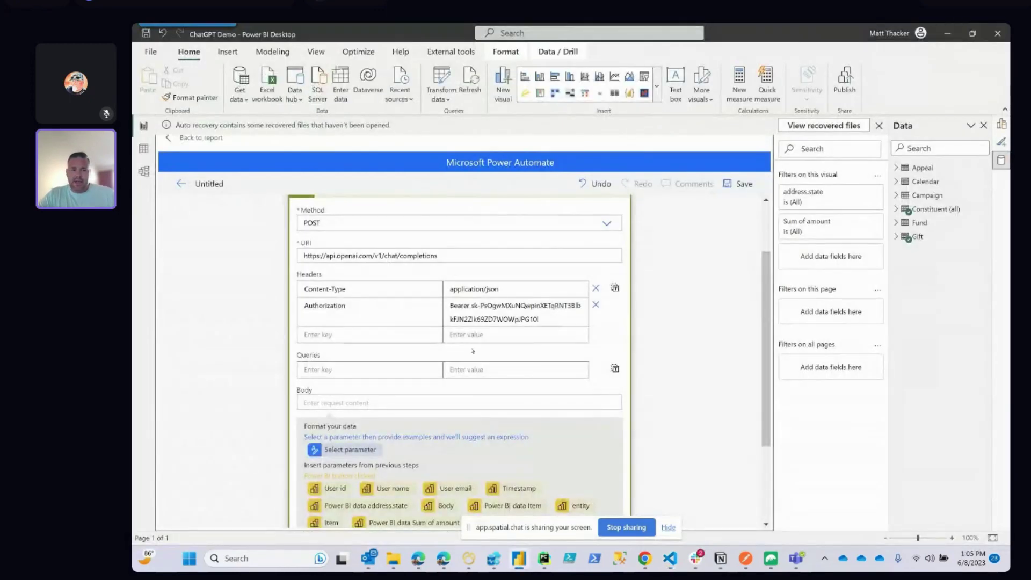
{"action": "scroll", "coordinate": [346, 353], "scroll_direction": "down", "scroll_amount": 2}
{"action": "left_click", "coordinate": [324, 324]}
{"action": "type", "text": "{     \"model\": \"gpt-3.5-turbo\",     \"messages\": [         {             \"role\": \"user\",             \"content\": \"\"         }     ],     \"max_tokens\": 2000 }"}
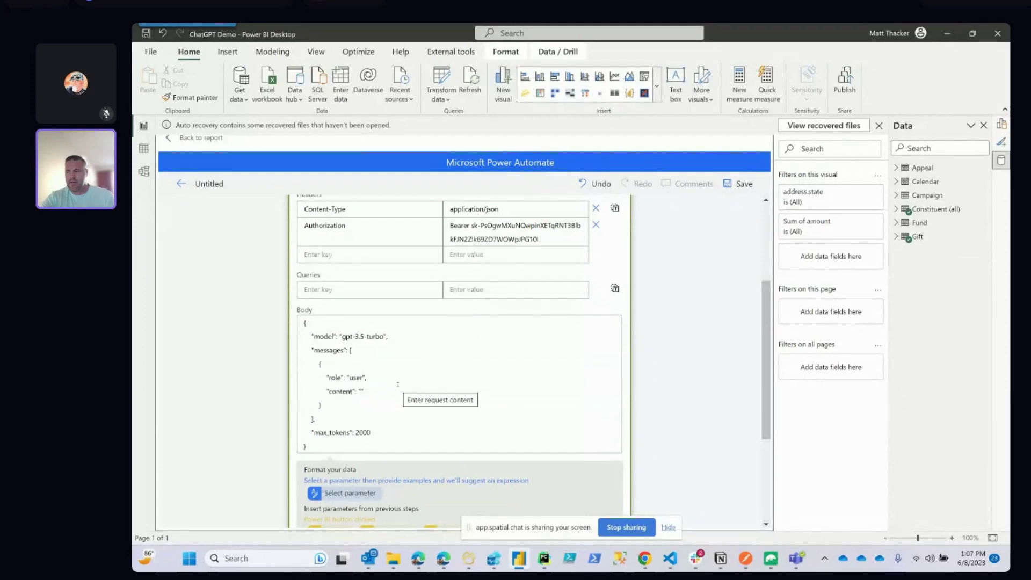
- Fill the empty user message content in the request body with "Identify patterns and generate insights for the following data"
{"action": "type", "text": "Ide"}
{"action": "type", "text": "ntify p"}
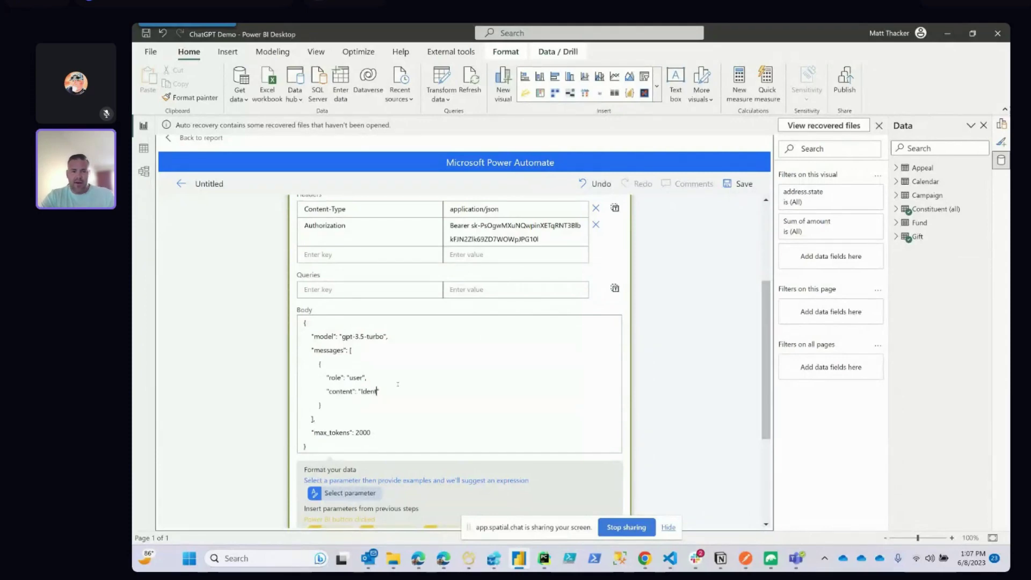
{"action": "type", "text": "atterns "}
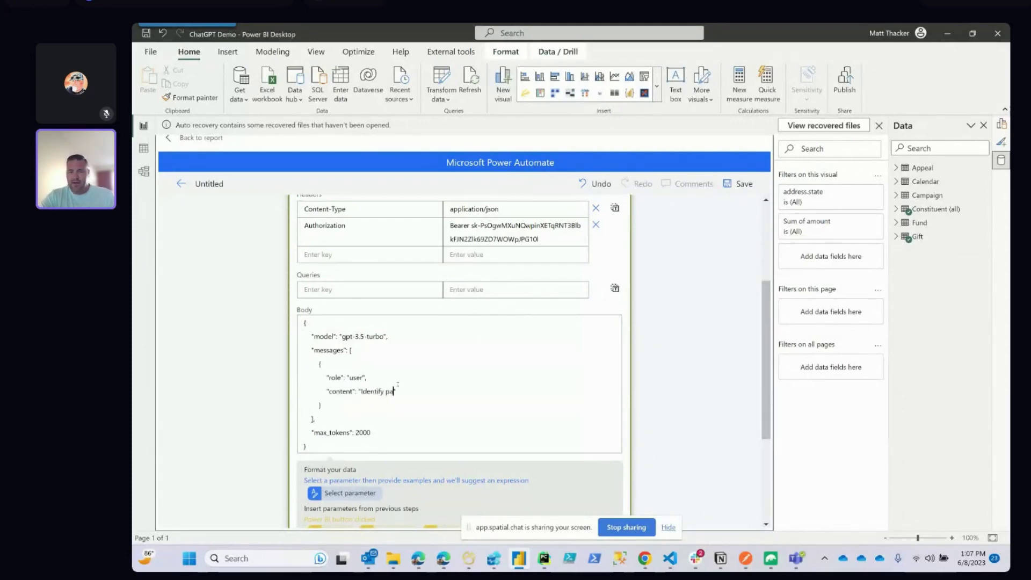
{"action": "type", "text": "and generate "}
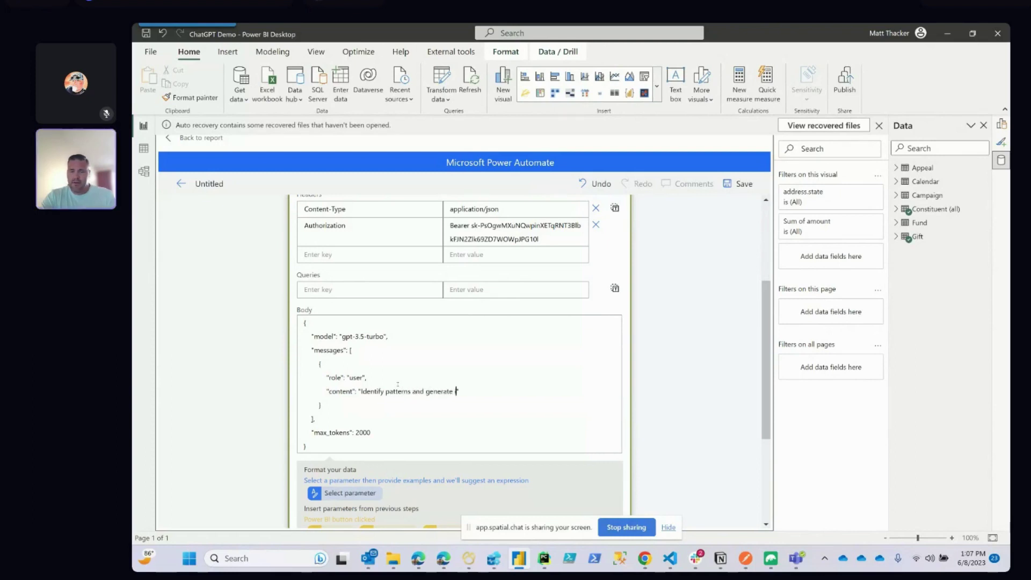
{"action": "type", "text": "insights fo"}
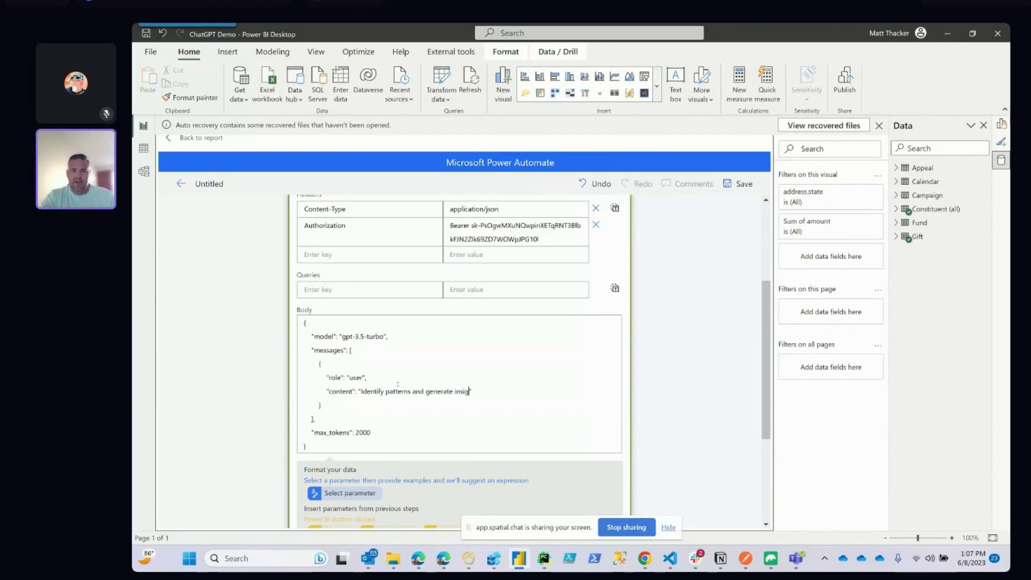
{"action": "type", "text": "r the following data"}
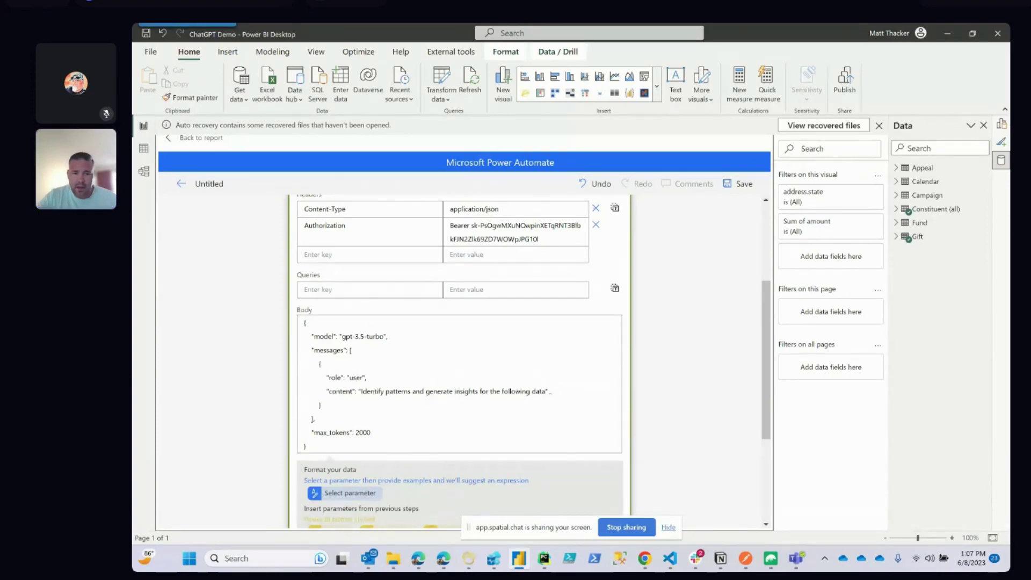
- Append the Power BI data parameter from the button trigger to the end of the message content in the HTTP request body
{"action": "scroll", "coordinate": [327, 414], "scroll_direction": "down", "scroll_amount": 3}
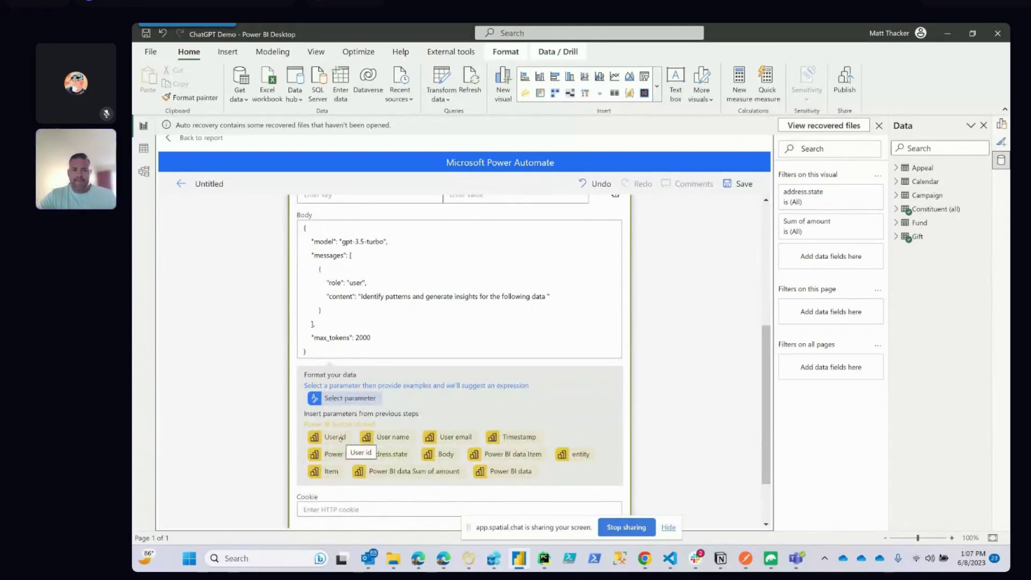
{"action": "scroll", "coordinate": [344, 424], "scroll_direction": "up", "scroll_amount": 5}
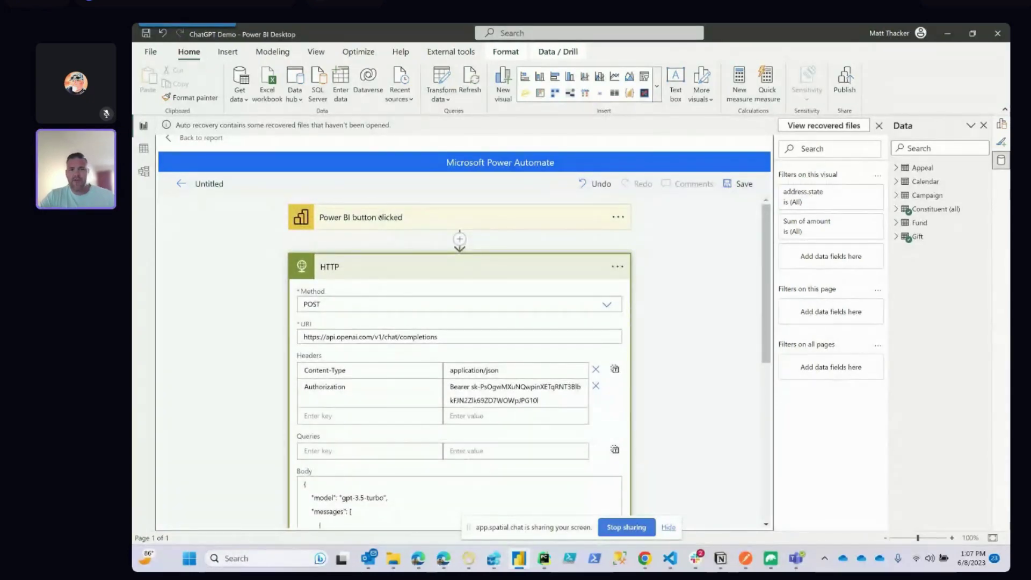
{"action": "scroll", "coordinate": [380, 217], "scroll_direction": "down", "scroll_amount": 5}
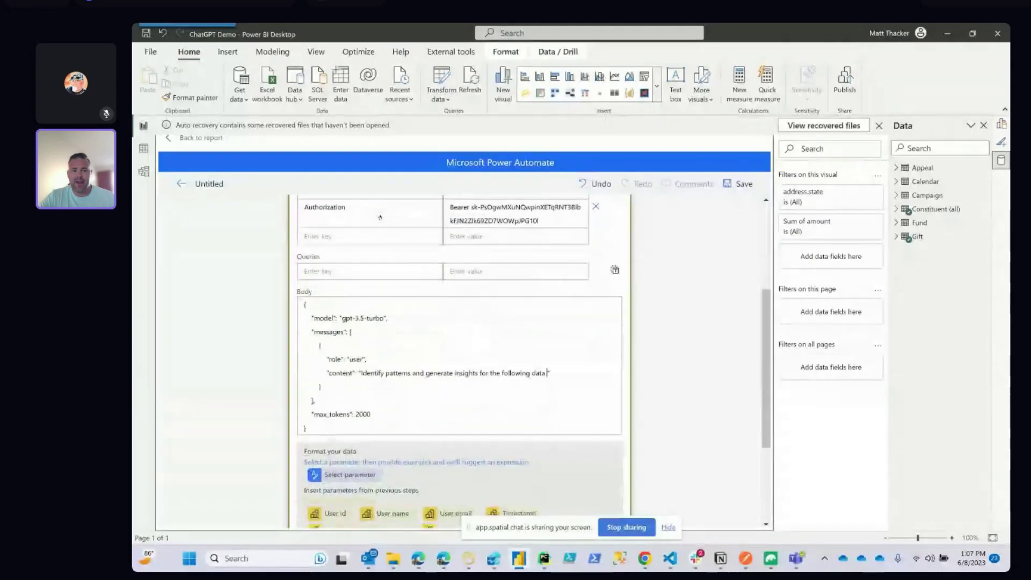
{"action": "scroll", "coordinate": [380, 217], "scroll_direction": "down", "scroll_amount": 1}
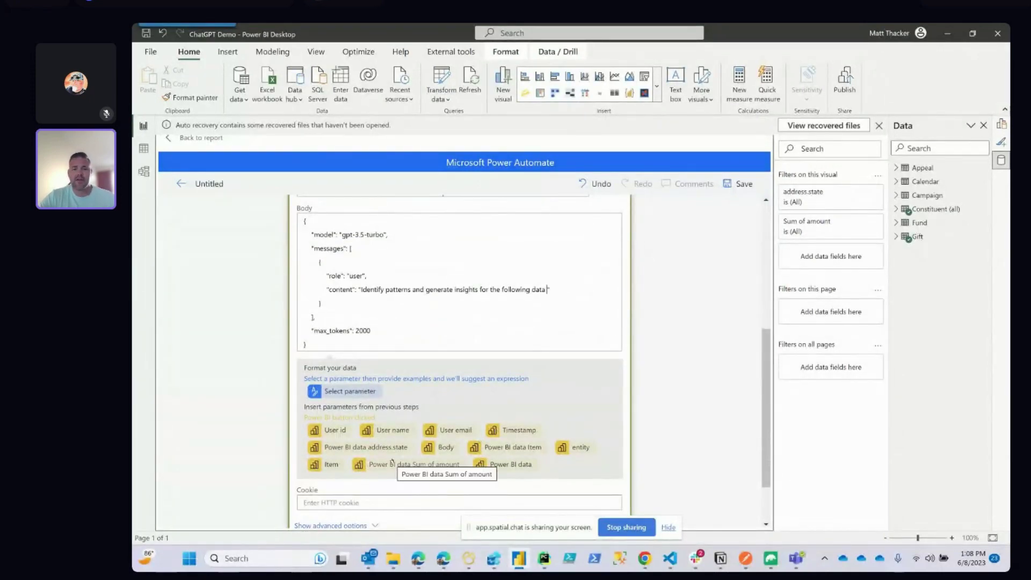
{"action": "left_click", "coordinate": [503, 465]}
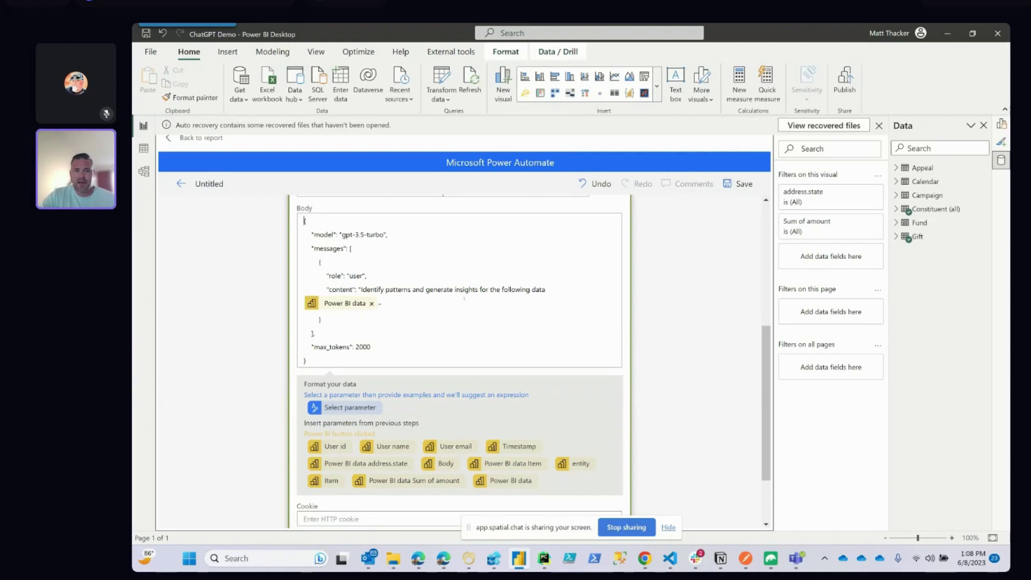
{"action": "scroll", "coordinate": [464, 299], "scroll_direction": "down", "scroll_amount": 2}
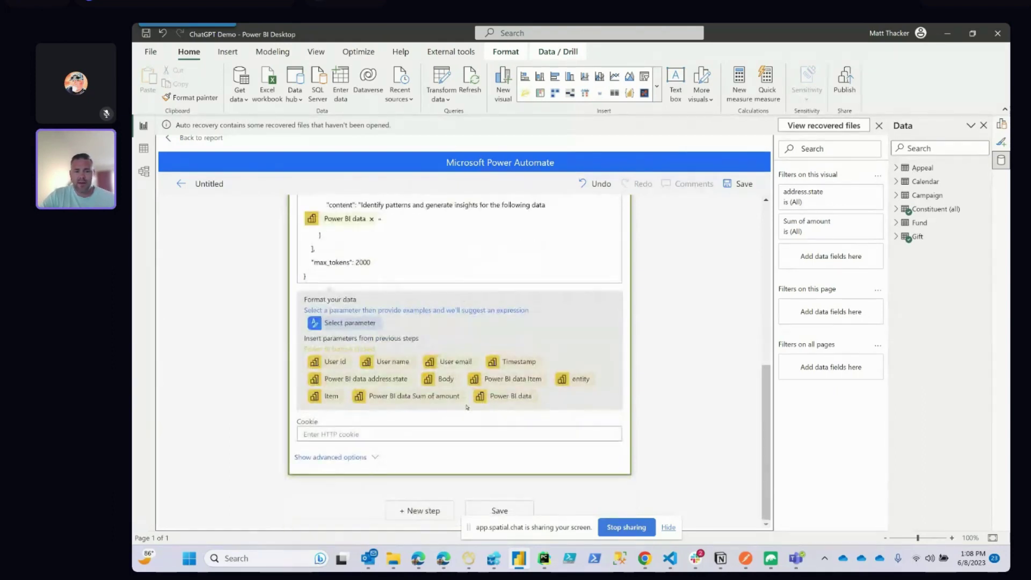
{"action": "left_click", "coordinate": [422, 511]}
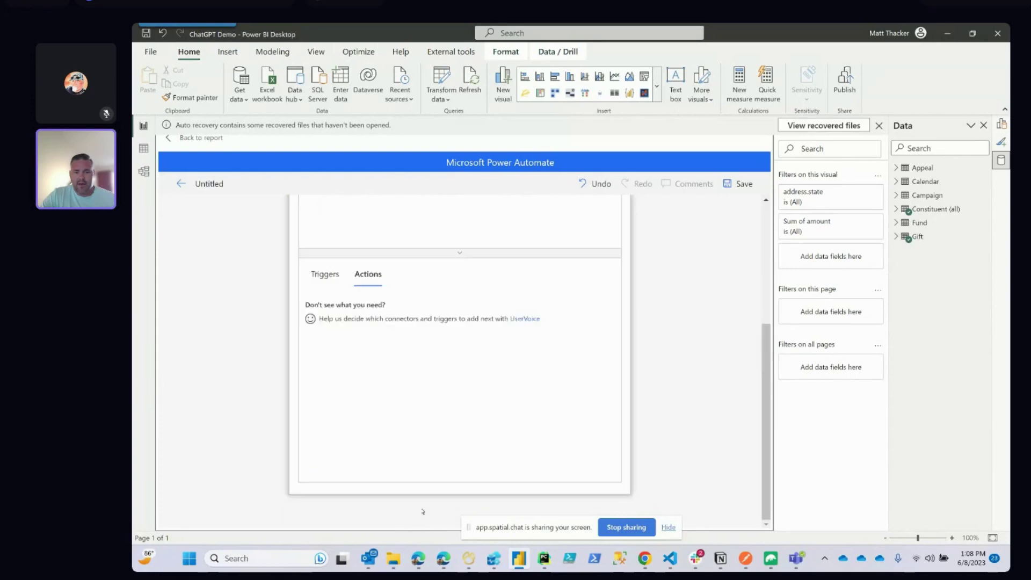
{"action": "scroll", "coordinate": [706, 400], "scroll_direction": "down", "scroll_amount": 3}
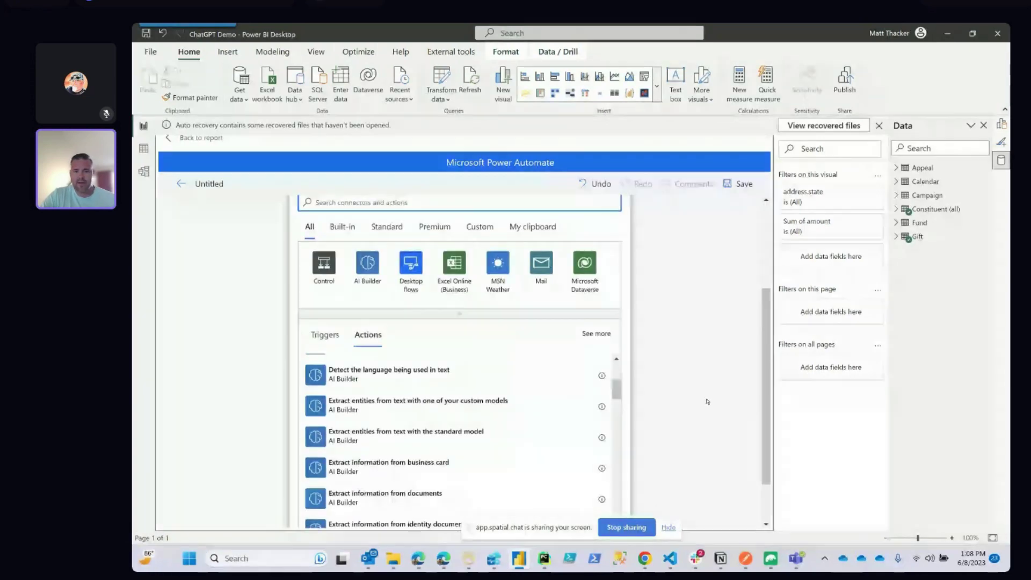
{"action": "scroll", "coordinate": [666, 349], "scroll_direction": "up", "scroll_amount": 3}
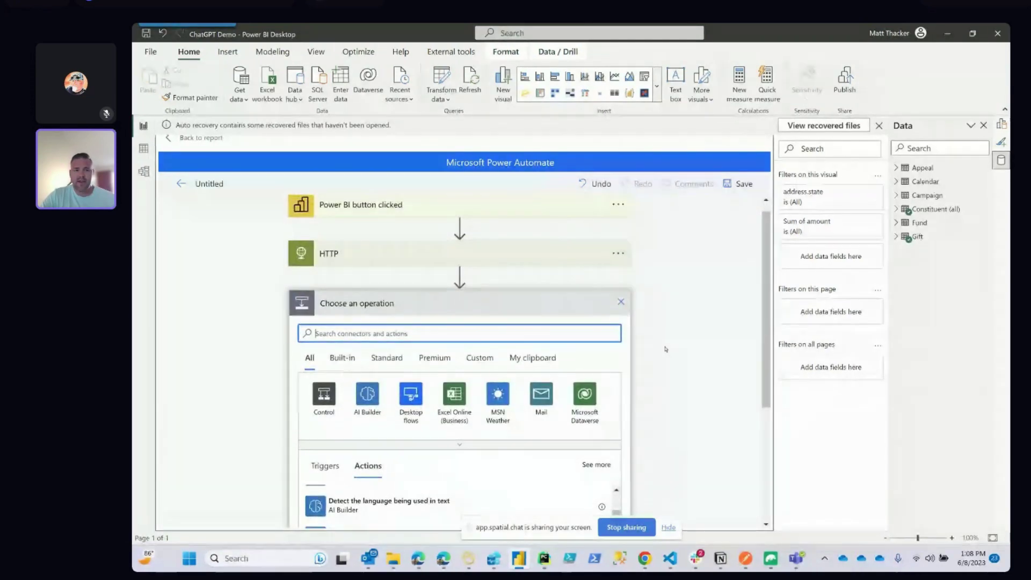
{"action": "left_click", "coordinate": [492, 263]}
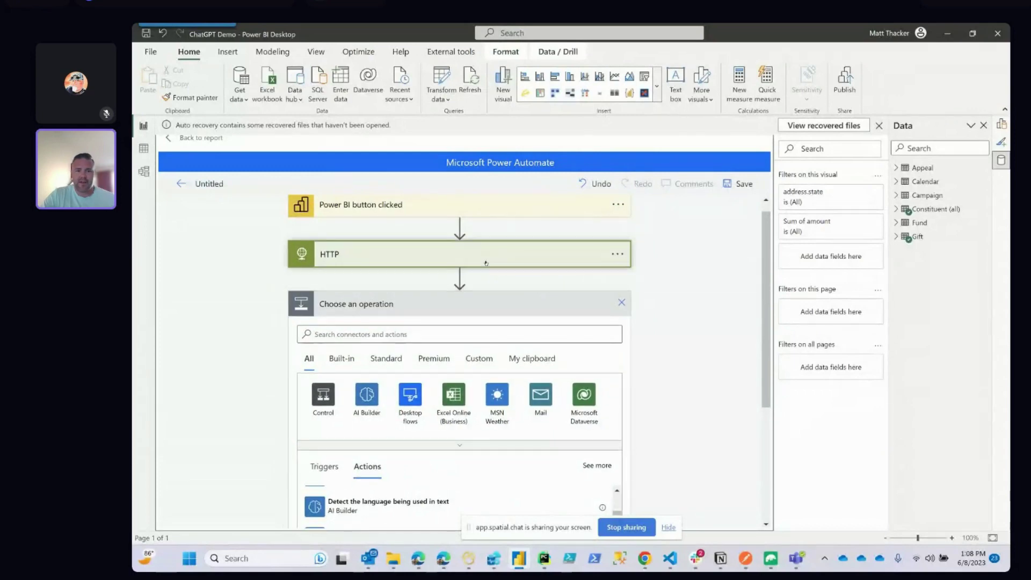
{"action": "scroll", "coordinate": [487, 264], "scroll_direction": "down", "scroll_amount": 5}
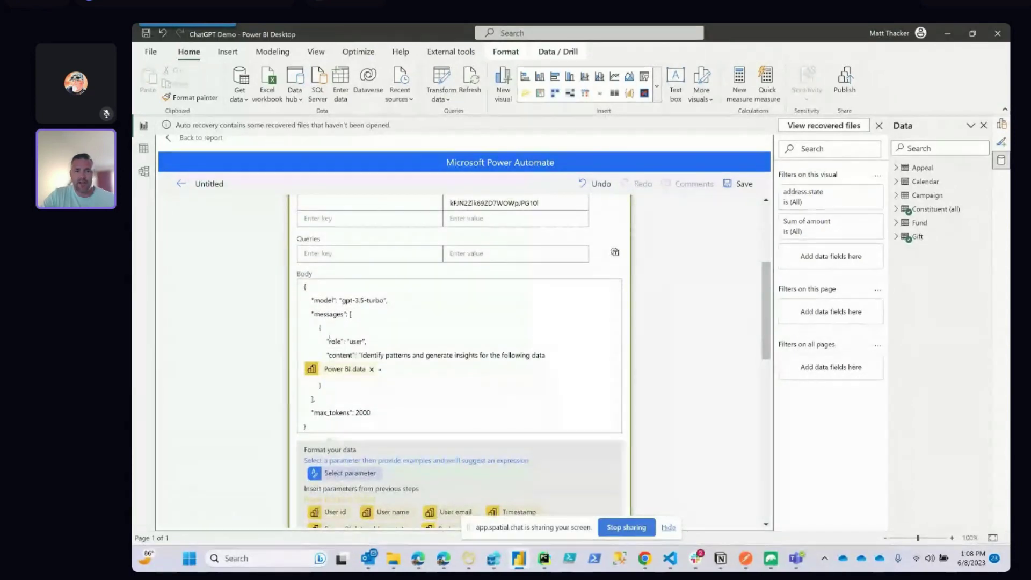
{"action": "scroll", "coordinate": [379, 339], "scroll_direction": "down", "scroll_amount": 6}
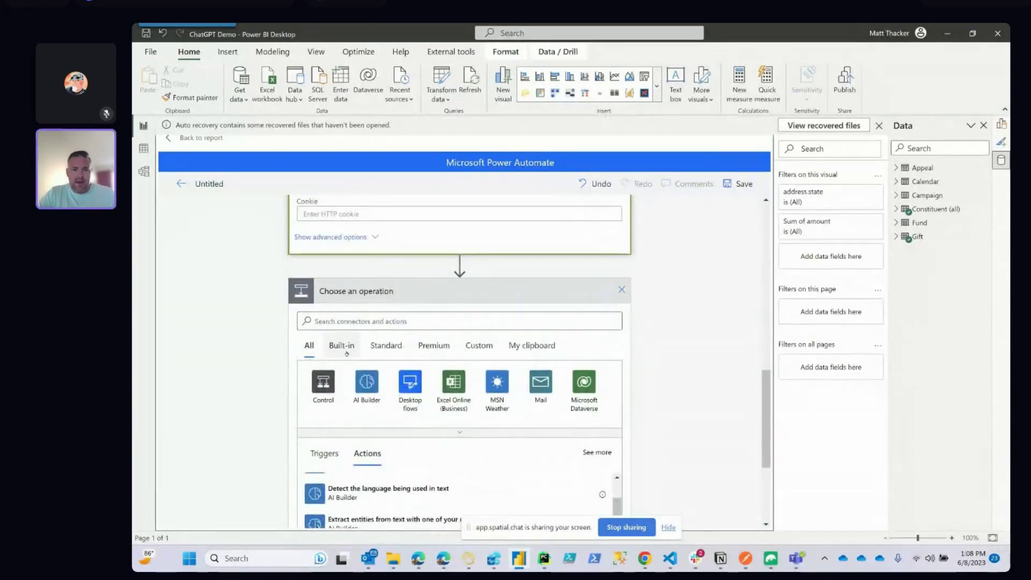
{"action": "left_click", "coordinate": [331, 383]}
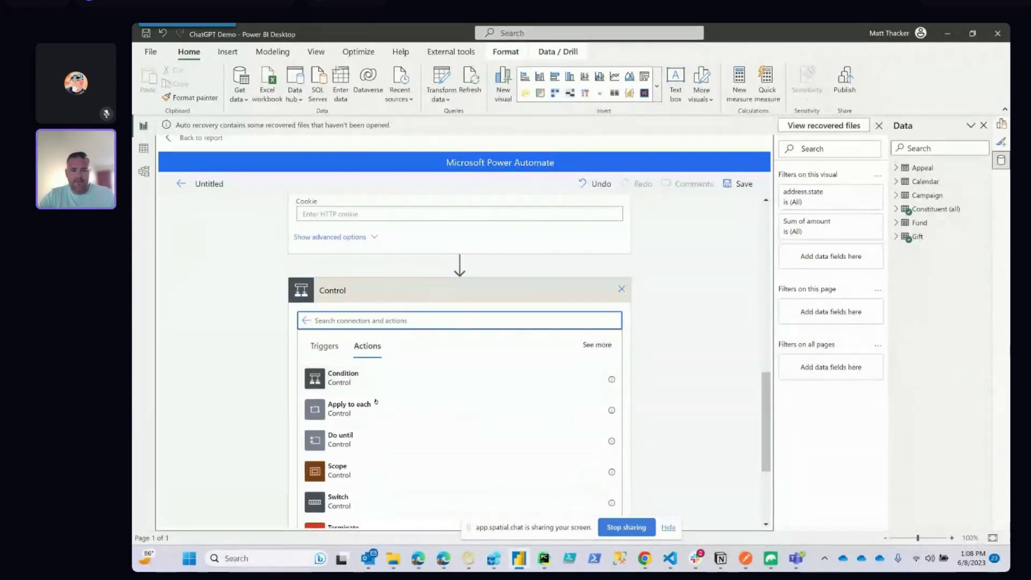
{"action": "left_click", "coordinate": [375, 404]}
{"action": "left_click", "coordinate": [357, 328]}
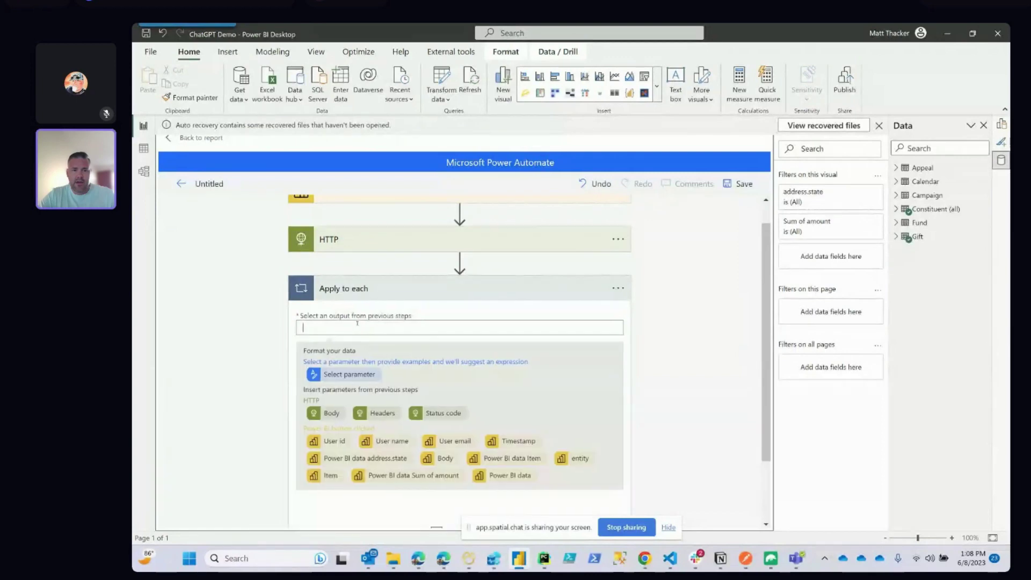
{"action": "scroll", "coordinate": [414, 377], "scroll_direction": "down", "scroll_amount": 2}
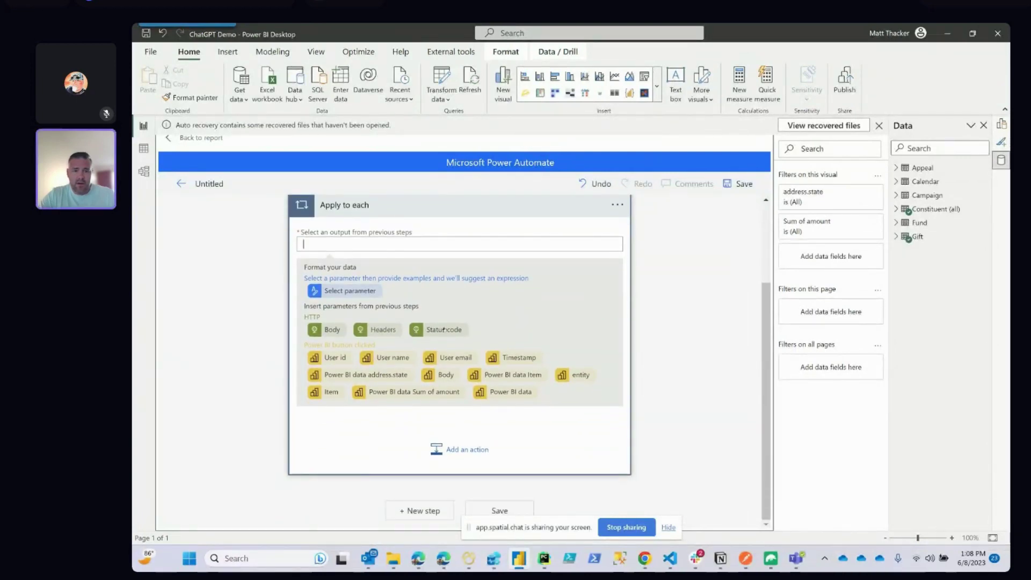
{"action": "left_click", "coordinate": [617, 204]}
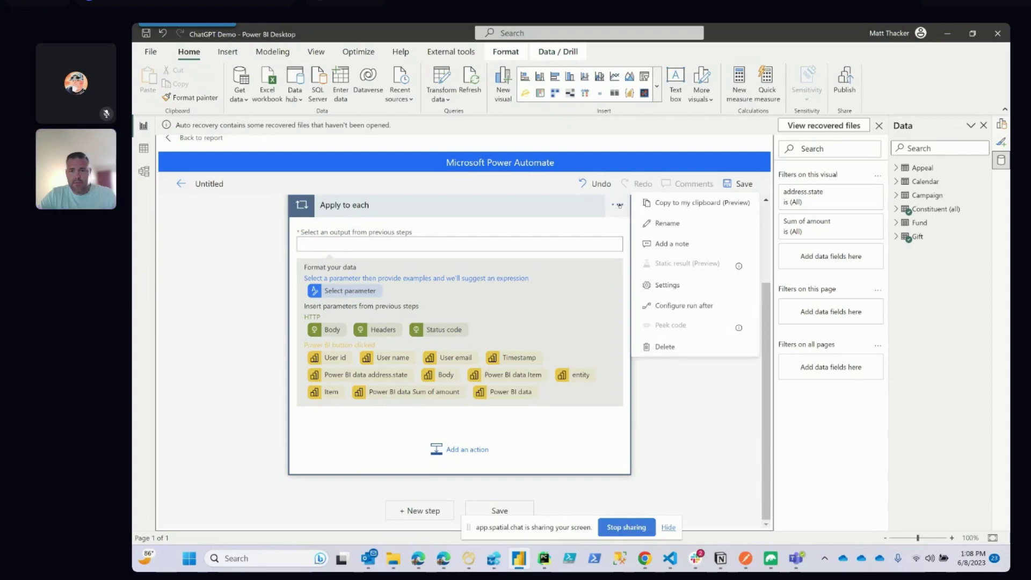
{"action": "left_click", "coordinate": [670, 351]}
- Add a Parse JSON data operation after the HTTP action and set its content to the HTTP Body output
{"action": "left_click", "coordinate": [419, 289]}
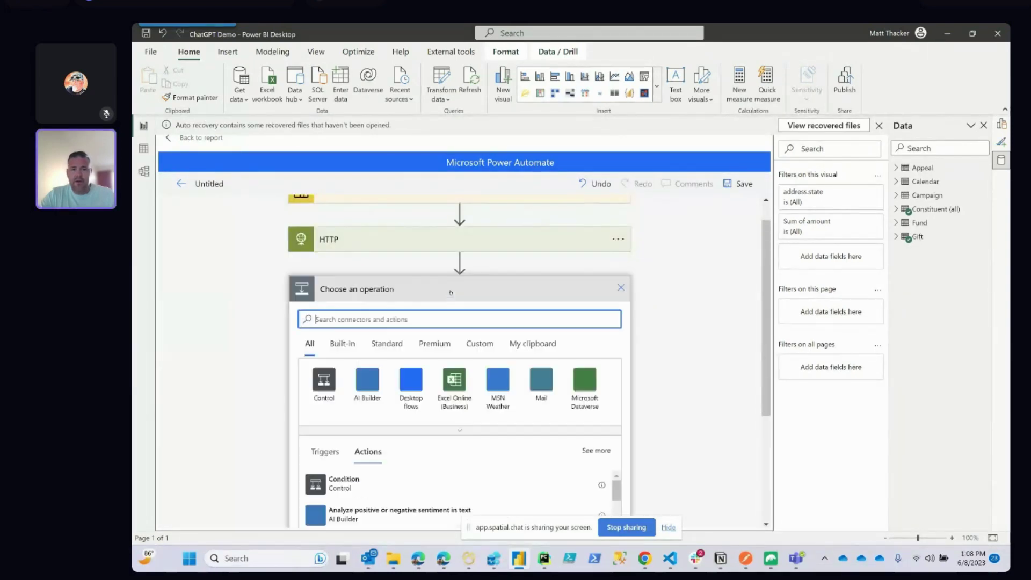
{"action": "type", "text": "pars"}
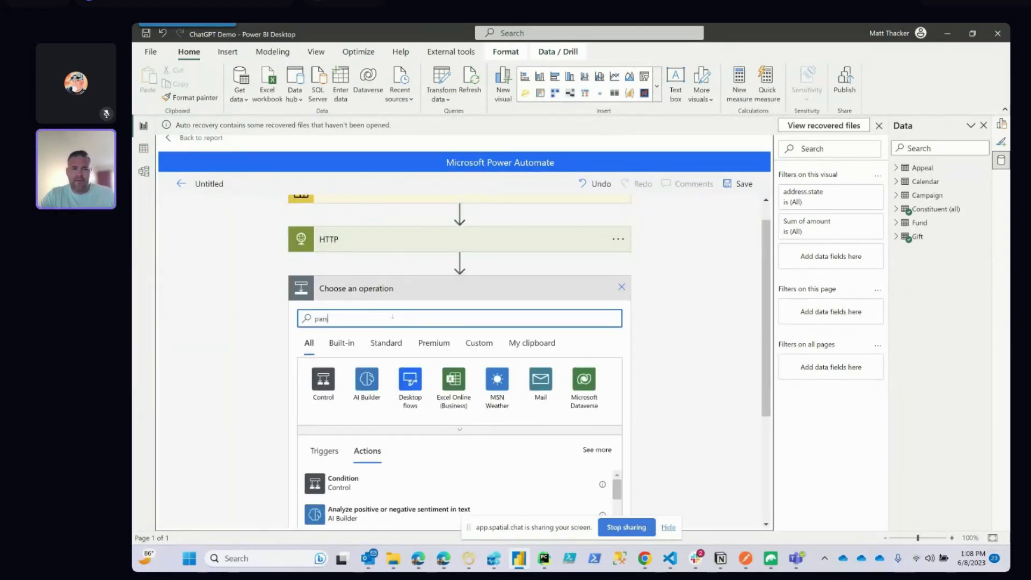
{"action": "type", "text": "e json"}
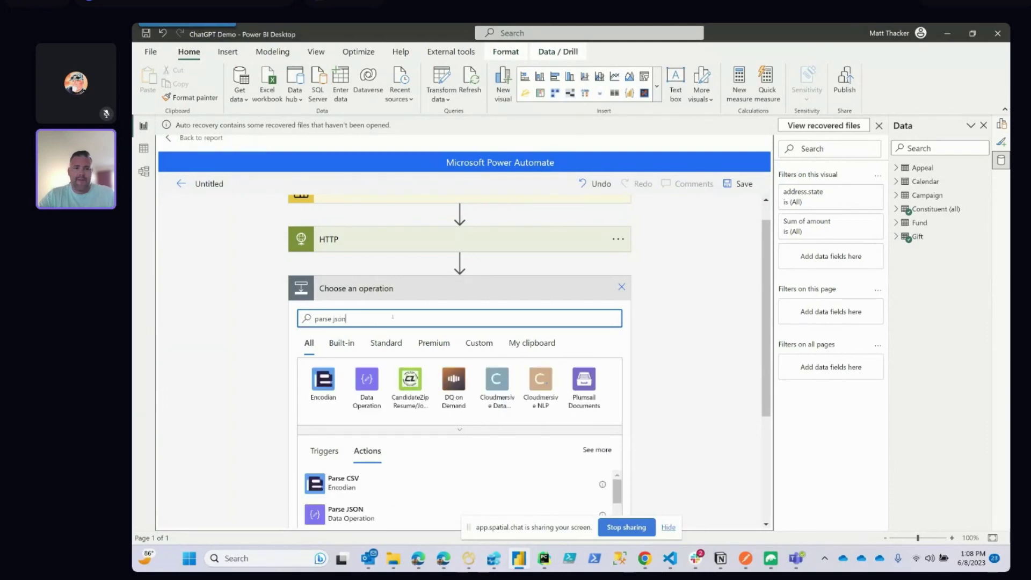
{"action": "left_click", "coordinate": [345, 481]}
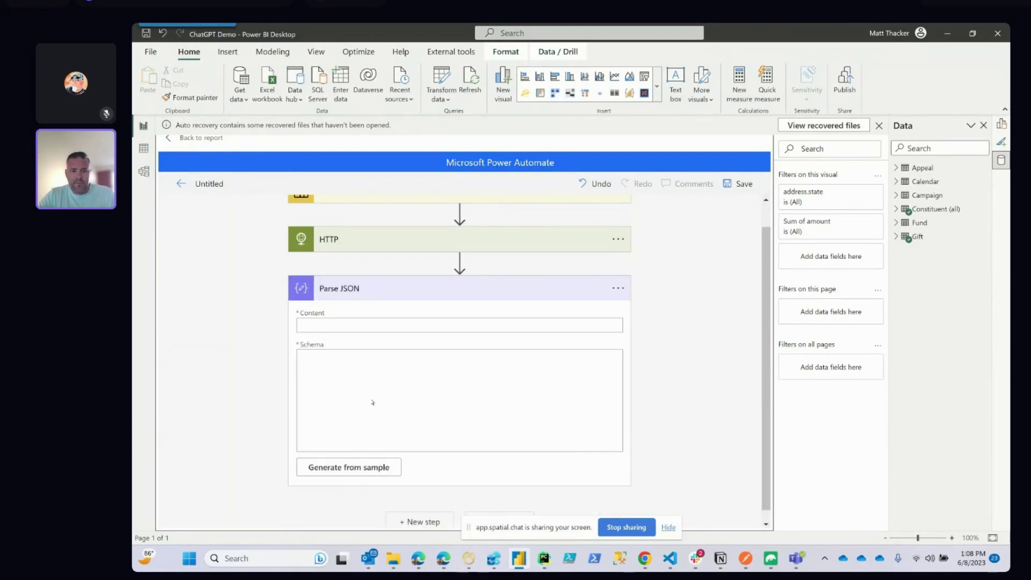
{"action": "left_click", "coordinate": [353, 325]}
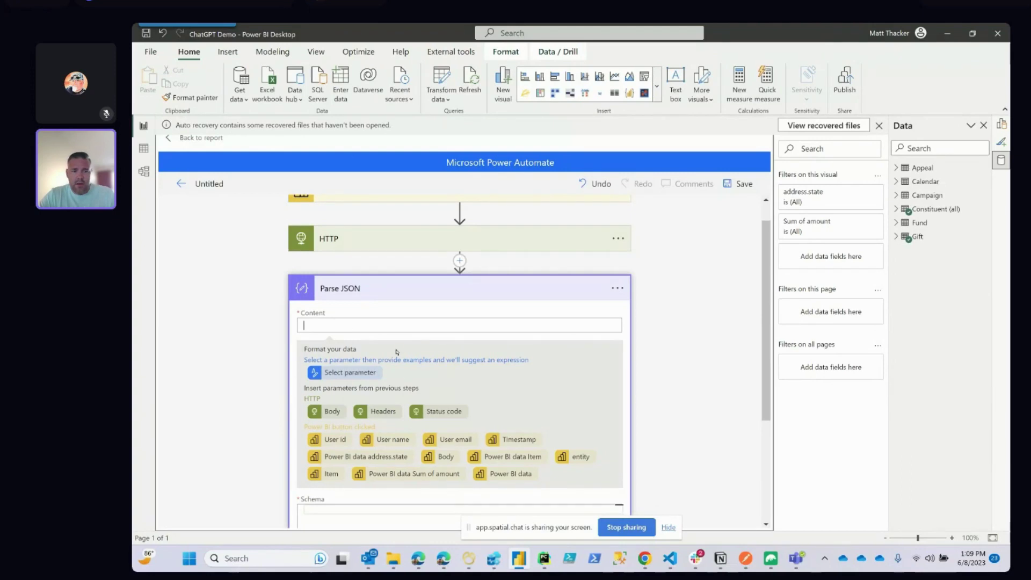
{"action": "left_click", "coordinate": [331, 411]}
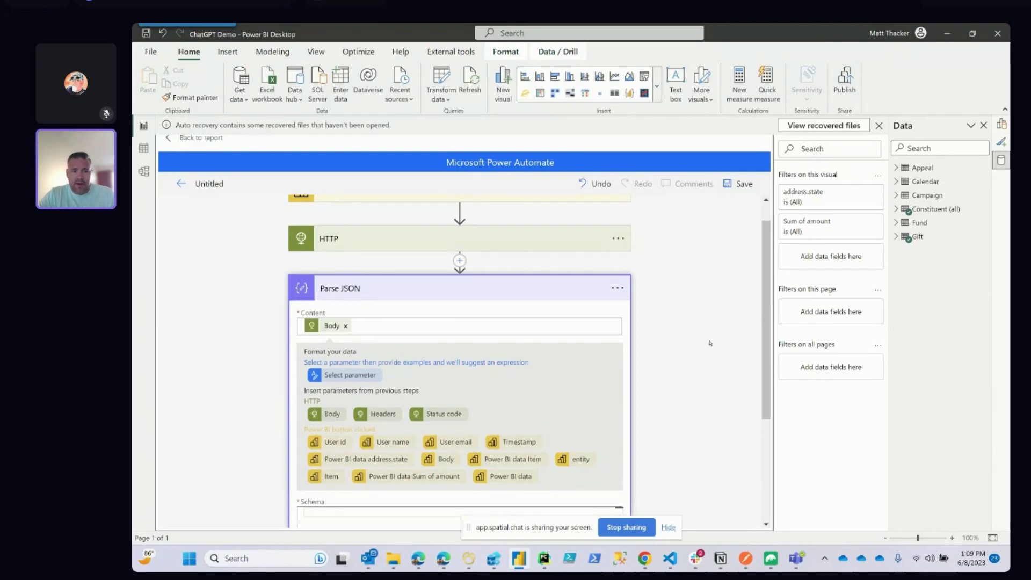
- Open the sample payload entry for the Parse JSON schema and copy the example chat completion response from the OpenAI API reference in Edge
{"action": "scroll", "coordinate": [647, 432], "scroll_direction": "down", "scroll_amount": 2}
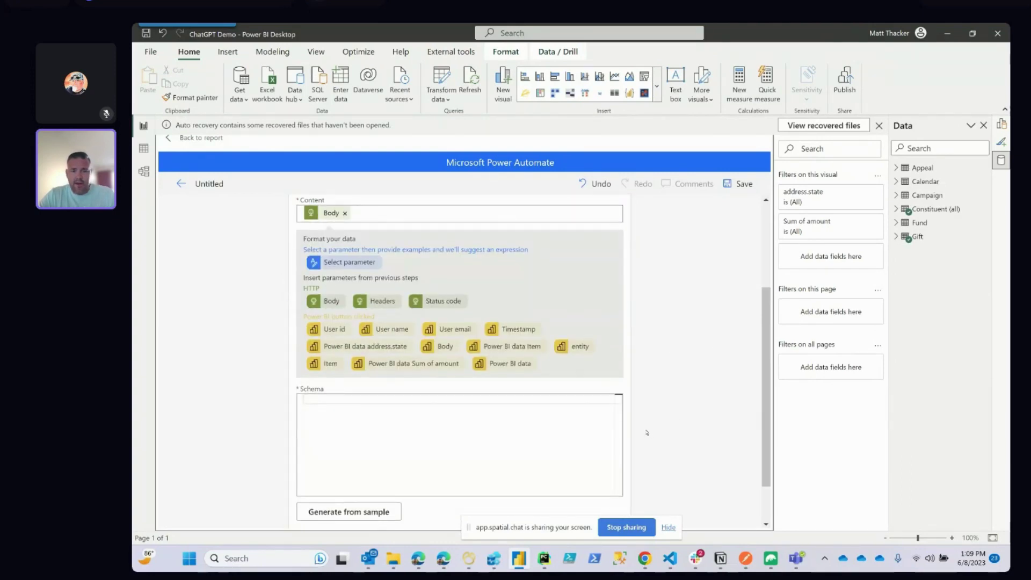
{"action": "left_click", "coordinate": [348, 512]}
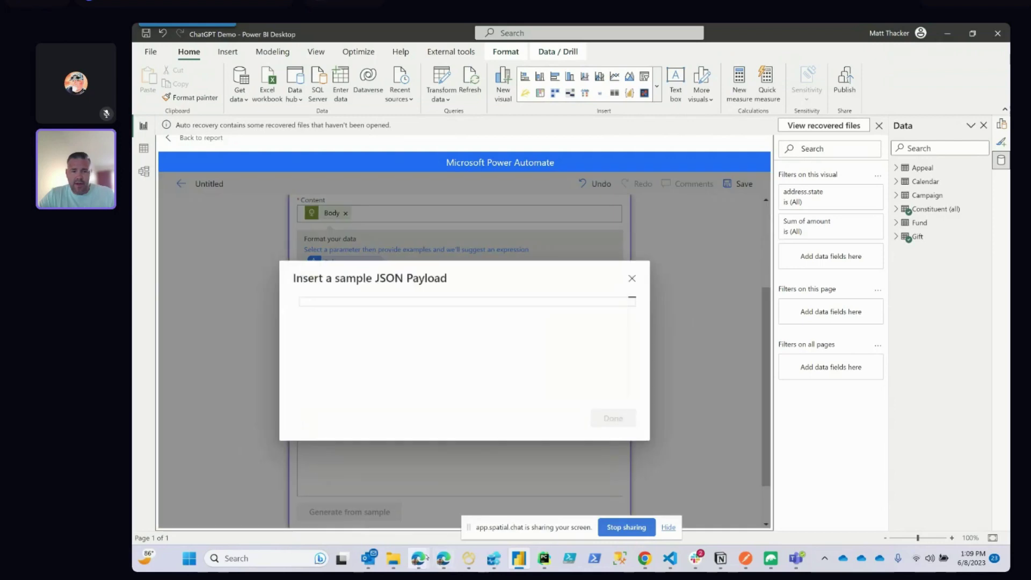
{"action": "mouse_move", "coordinate": [420, 560]}
{"action": "mouse_move", "coordinate": [542, 553]}
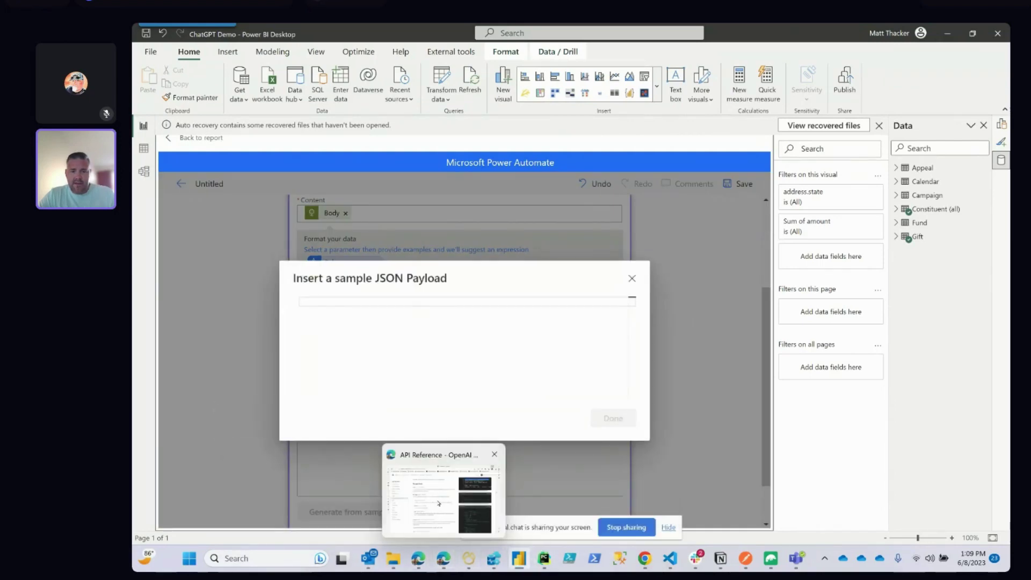
{"action": "left_click", "coordinate": [438, 499]}
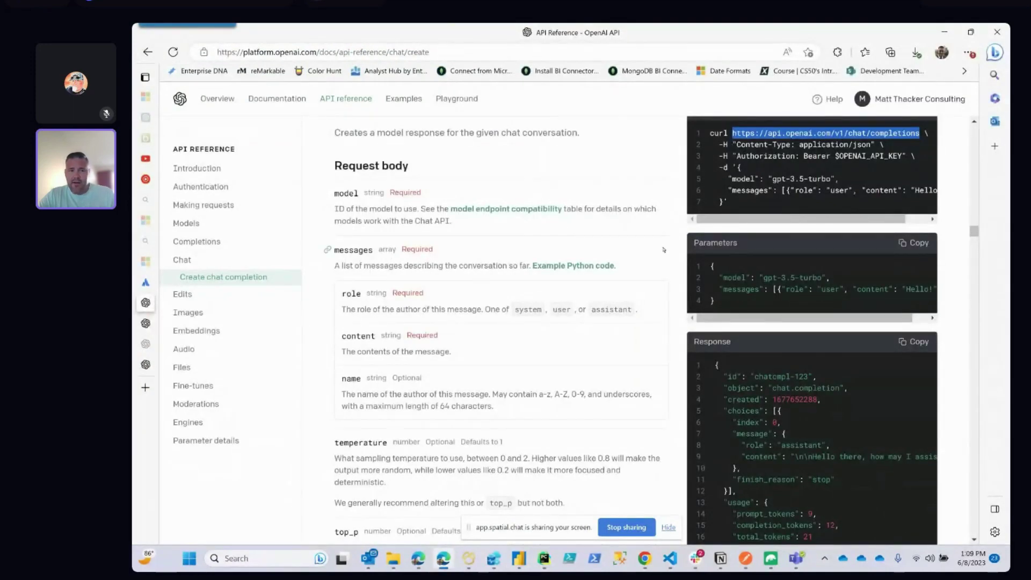
{"action": "scroll", "coordinate": [774, 267], "scroll_direction": "down", "scroll_amount": 1}
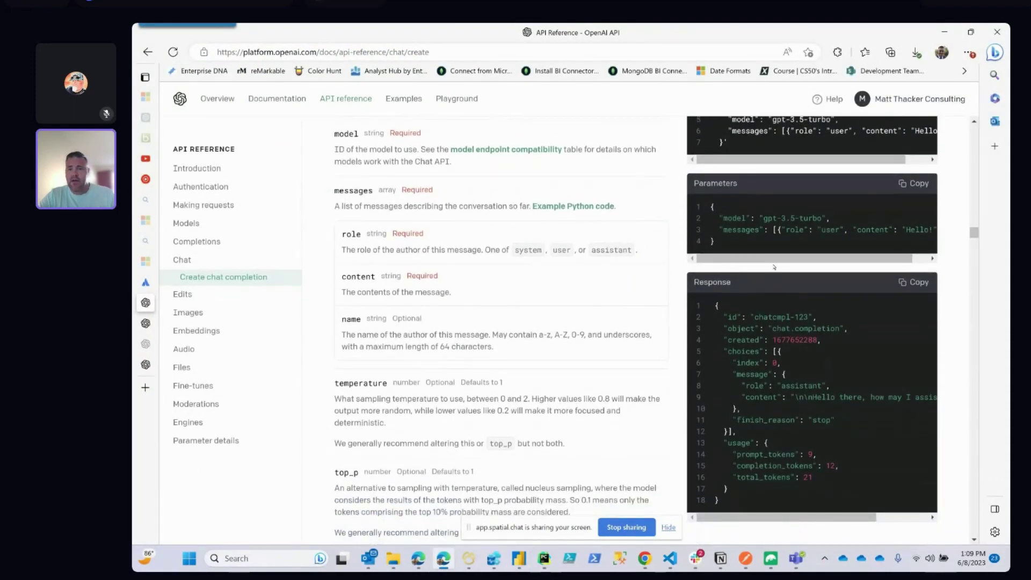
{"action": "scroll", "coordinate": [741, 155], "scroll_direction": "up", "scroll_amount": 2}
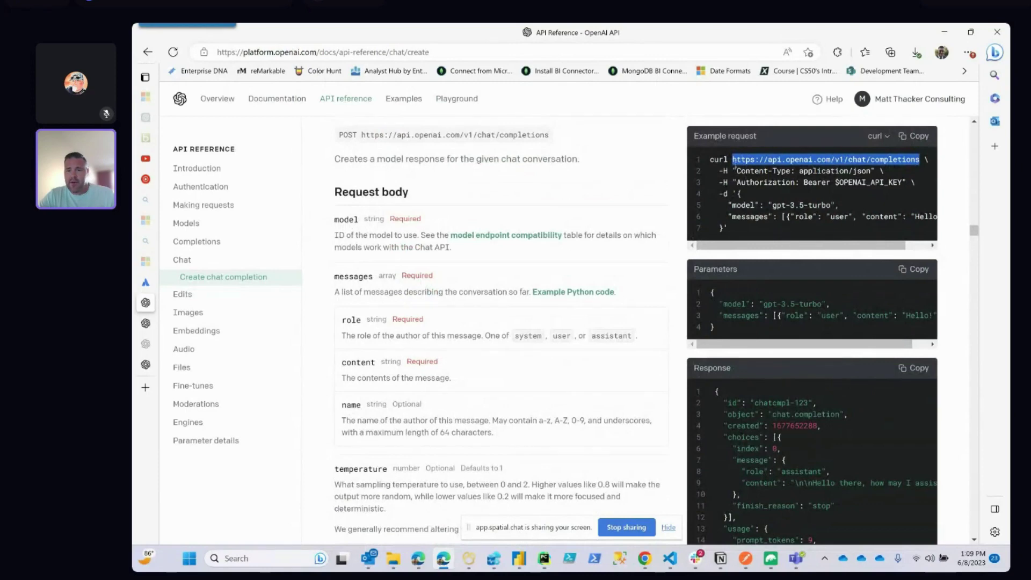
{"action": "scroll", "coordinate": [859, 317], "scroll_direction": "down", "scroll_amount": 1}
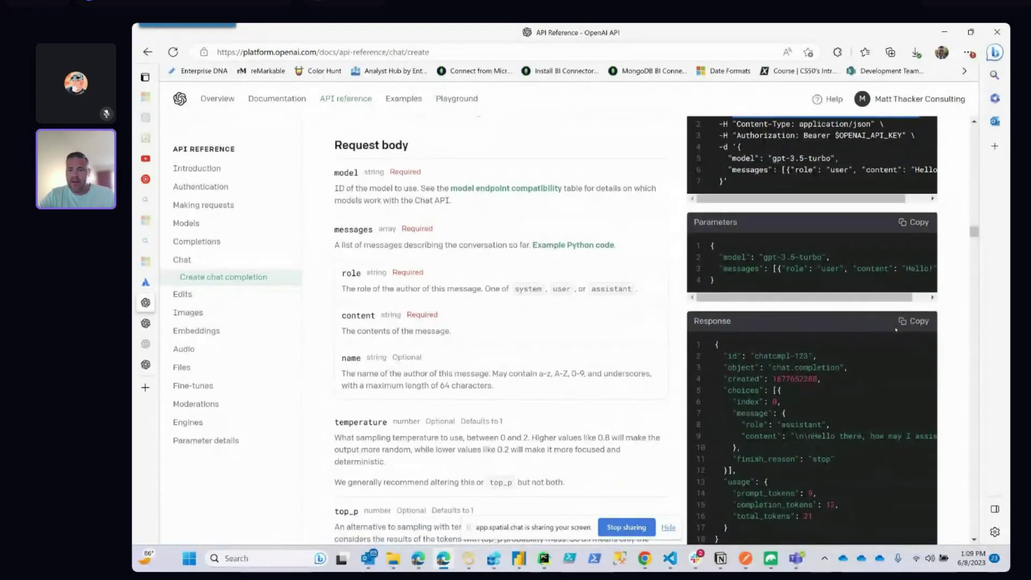
{"action": "left_click", "coordinate": [913, 321]}
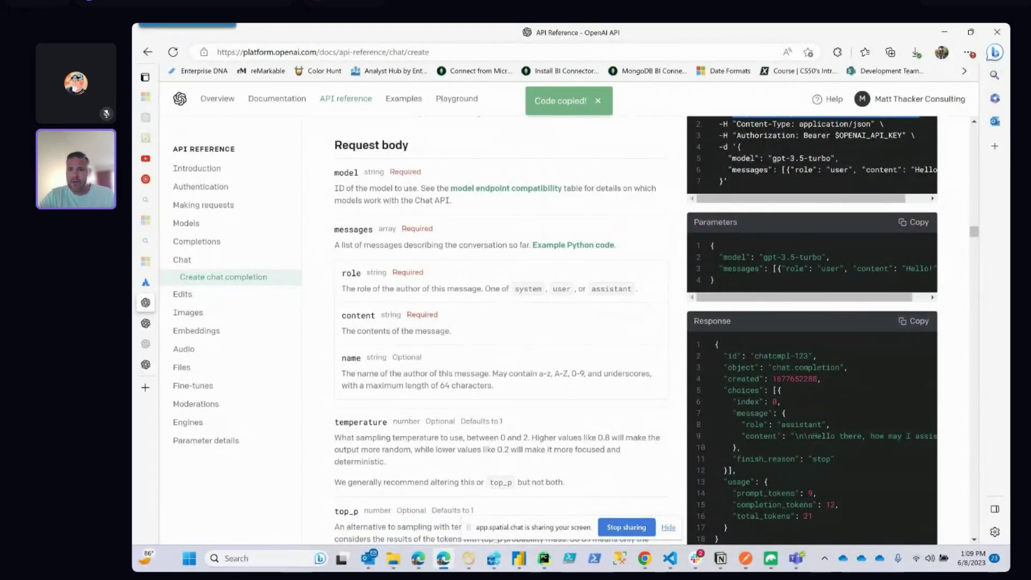
- Return to Power BI Desktop, try to generate the schema from the copied response as the sample payload, and clear the payload text
{"action": "key", "text": "alt+Tab"}
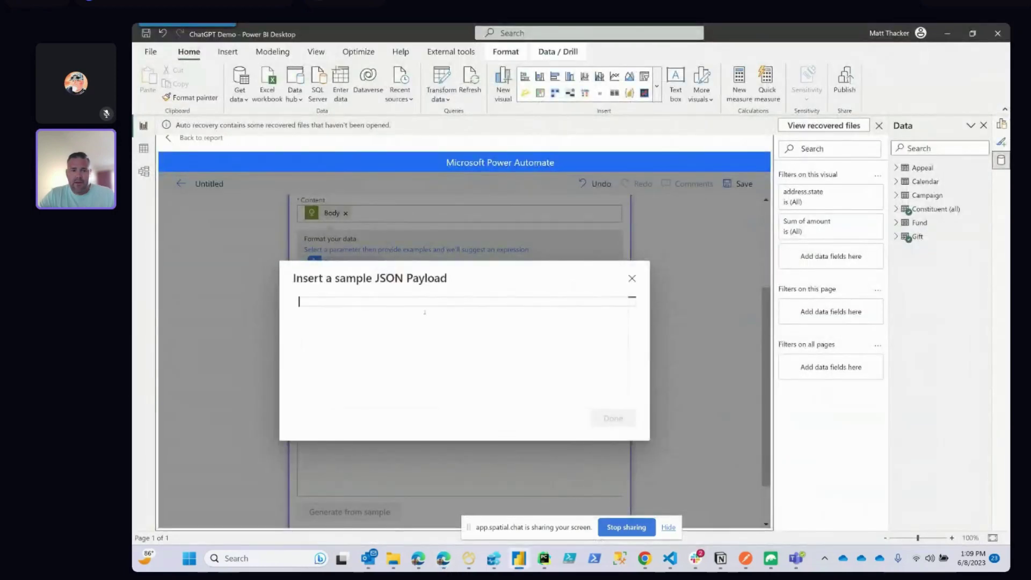
{"action": "left_click", "coordinate": [299, 301]}
{"action": "key", "text": "ctrl+v"}
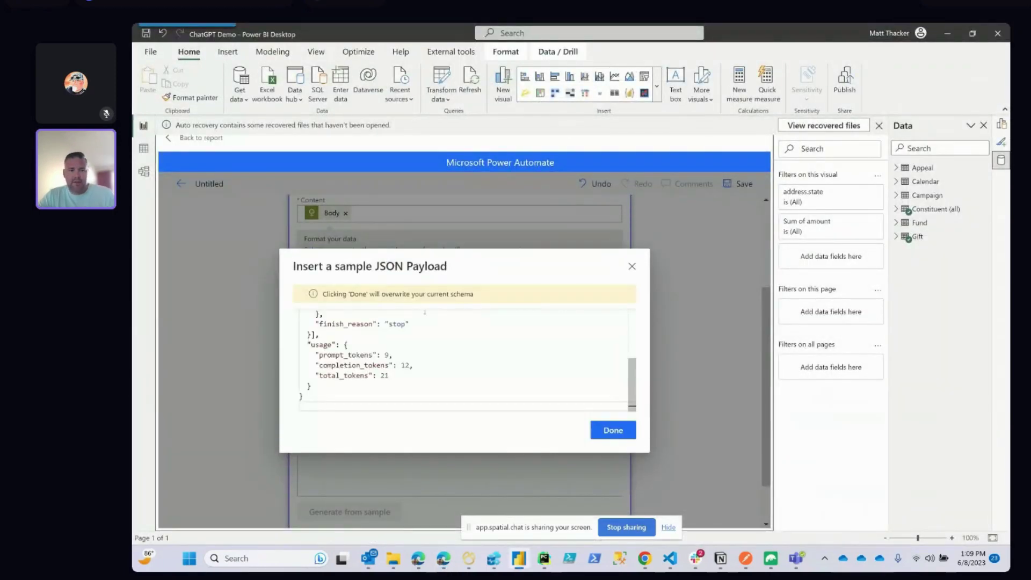
{"action": "left_click", "coordinate": [613, 430]}
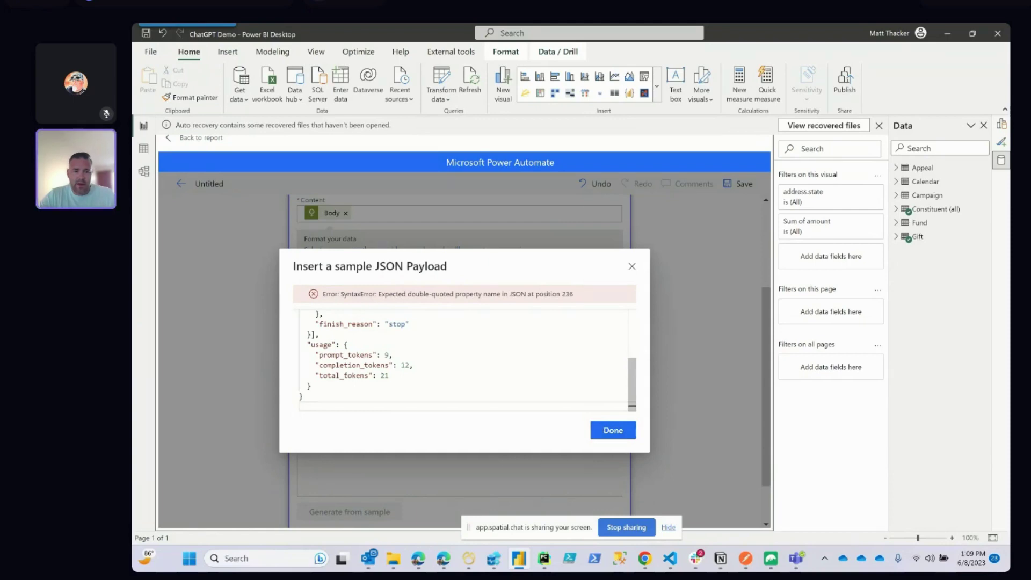
{"action": "scroll", "coordinate": [346, 375], "scroll_direction": "up", "scroll_amount": 5}
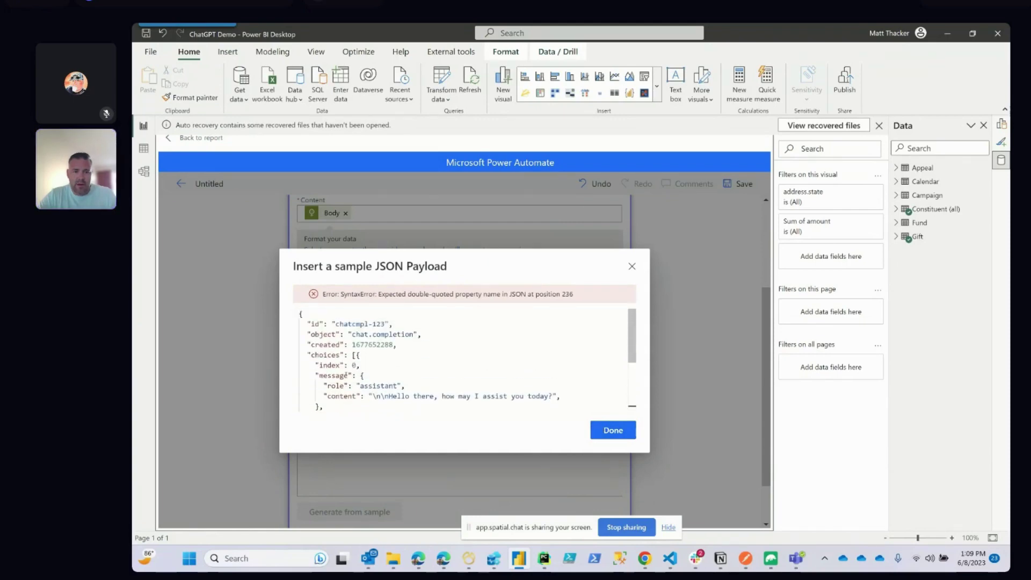
{"action": "scroll", "coordinate": [346, 375], "scroll_direction": "down", "scroll_amount": 5}
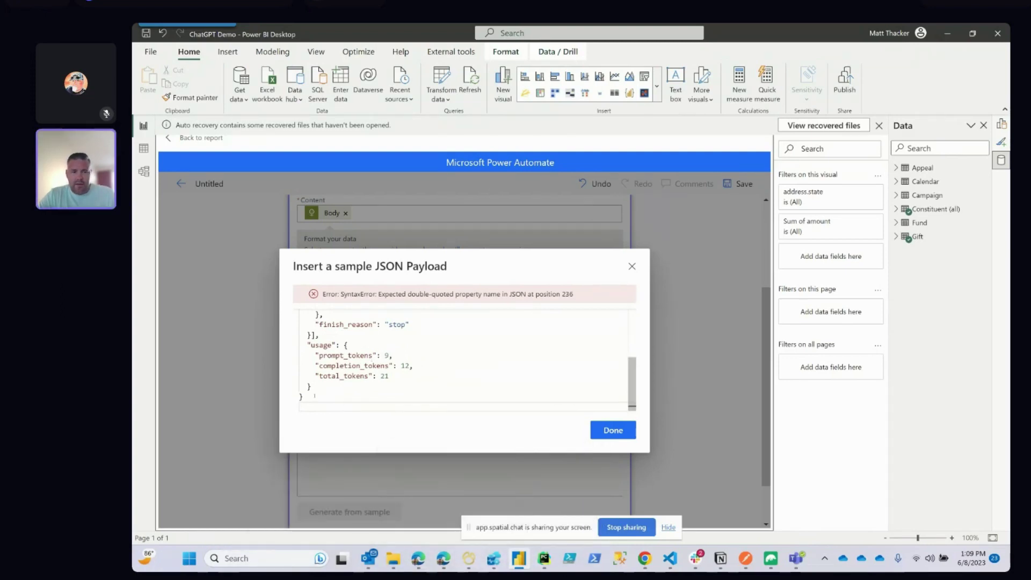
{"action": "left_click_drag", "start_coordinate": [314, 395], "coordinate": [251, 265]}
{"action": "key", "text": "BackSpace"}
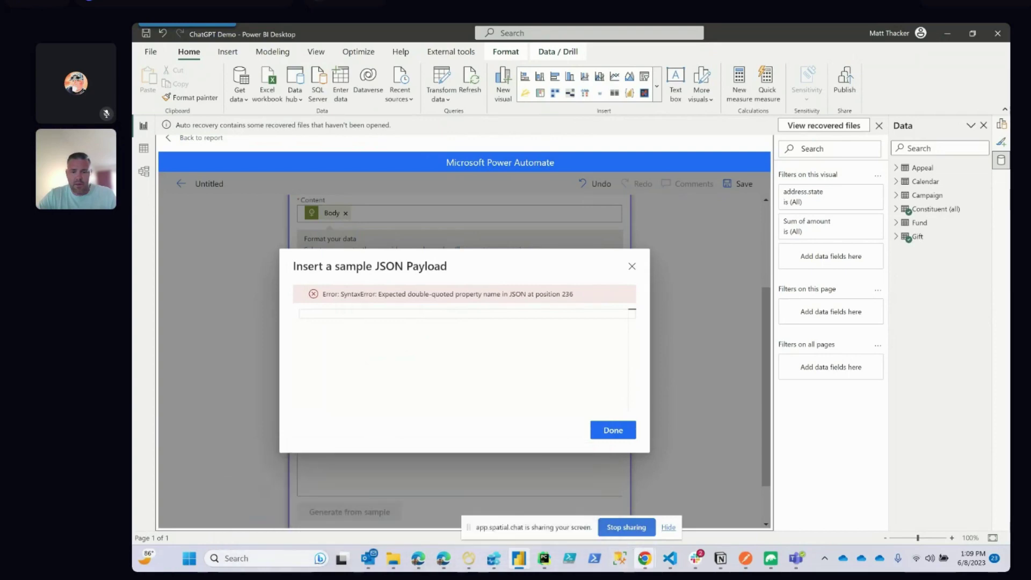
- Switch to Power Automate in Chrome and open the Jun 5, 10:24 PM run of the ChatGPT Demo flow
{"action": "mouse_move", "coordinate": [644, 558]}
{"action": "left_click", "coordinate": [580, 496]}
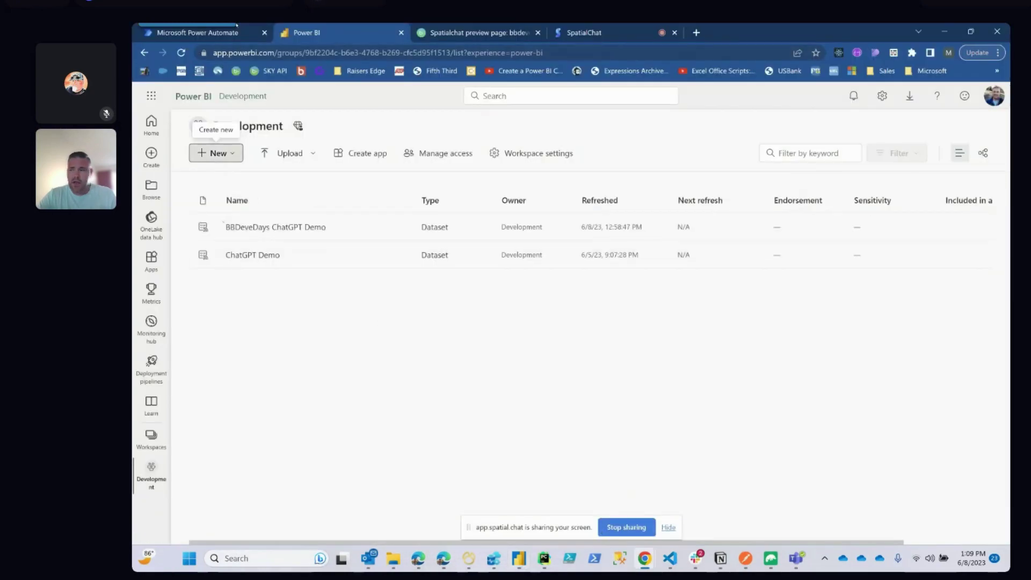
{"action": "left_click", "coordinate": [253, 33]}
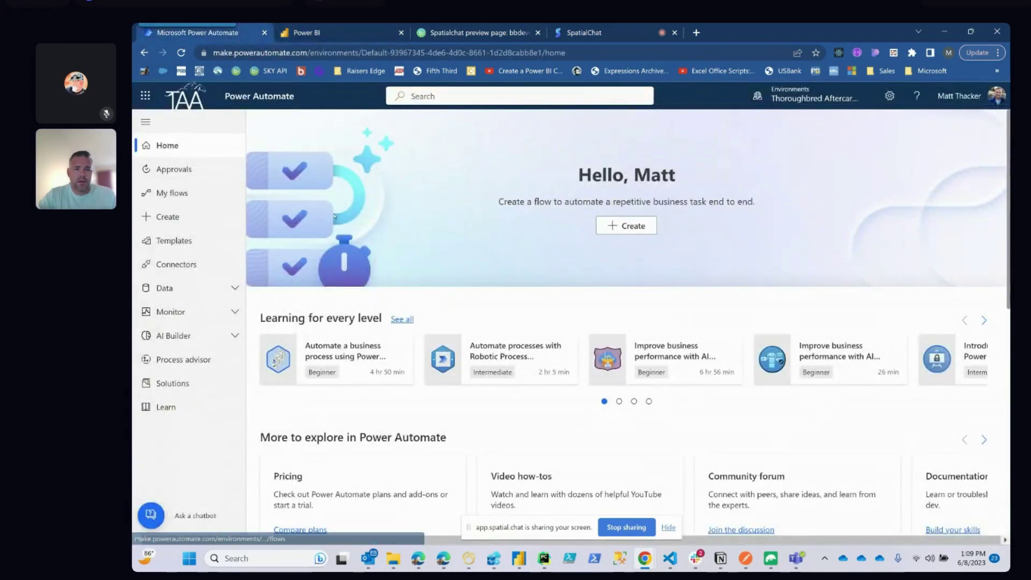
{"action": "left_click", "coordinate": [187, 194]}
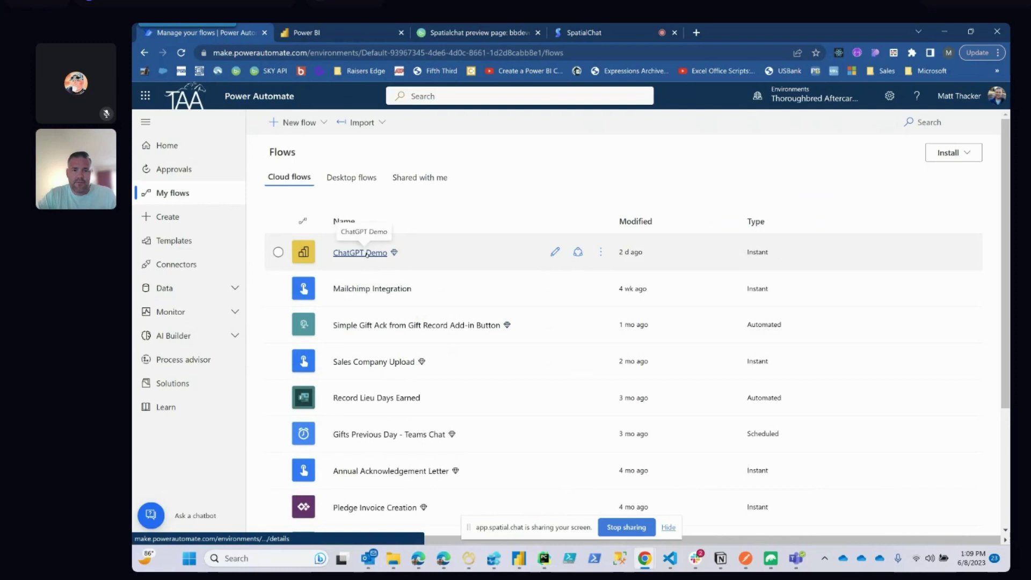
{"action": "left_click", "coordinate": [369, 253]}
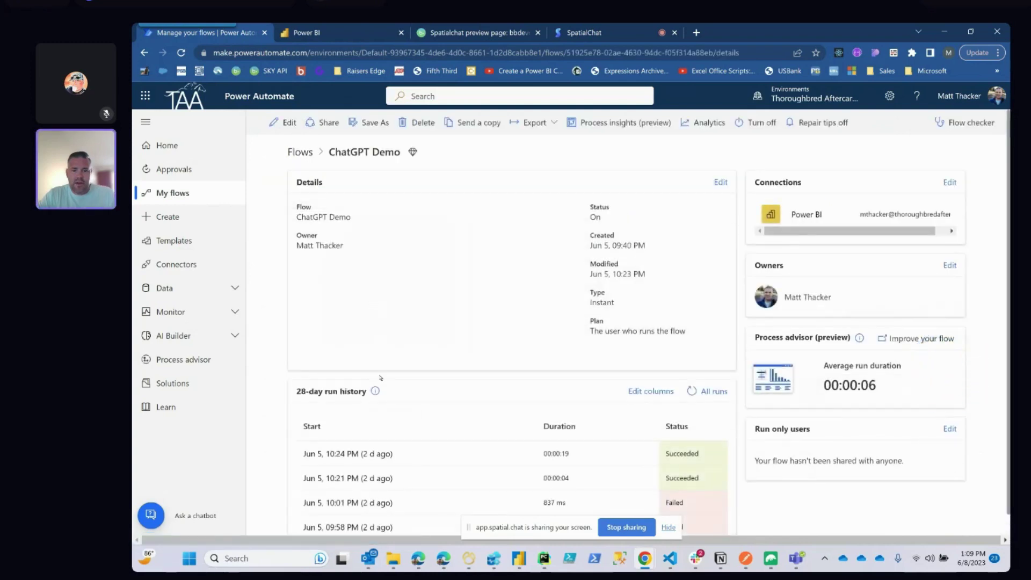
{"action": "left_click", "coordinate": [361, 454]}
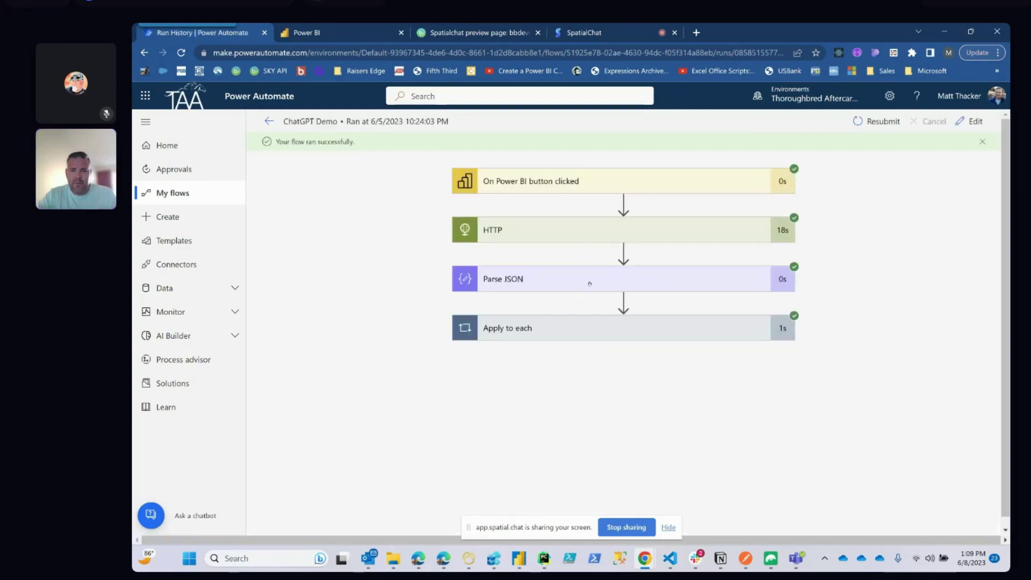
- Copy the full request body JSON from the run's HTTP action inputs and return to Power BI Desktop
{"action": "left_click", "coordinate": [566, 235]}
{"action": "scroll", "coordinate": [540, 334], "scroll_direction": "down", "scroll_amount": 3}
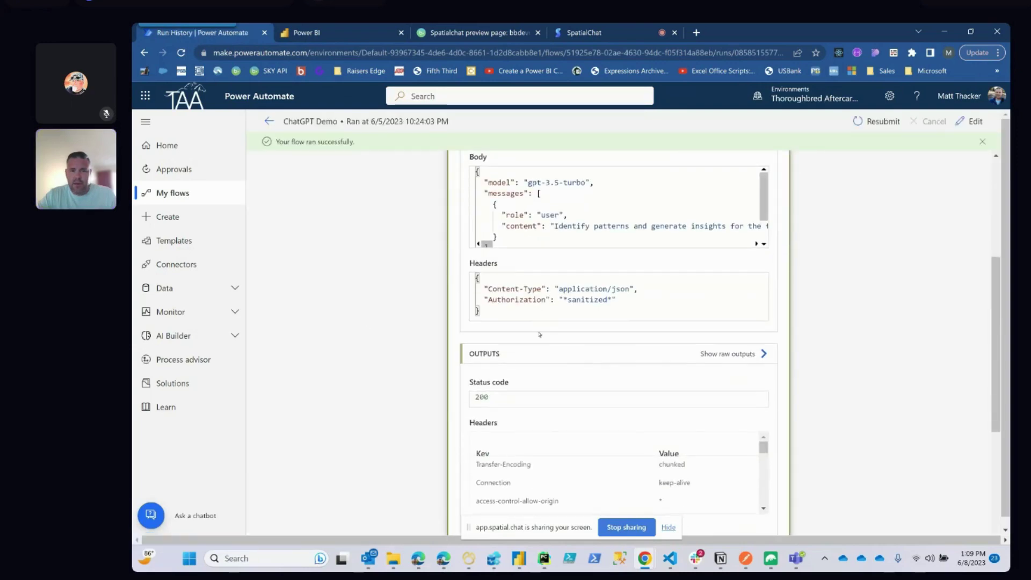
{"action": "scroll", "coordinate": [540, 334], "scroll_direction": "up", "scroll_amount": 2}
{"action": "scroll", "coordinate": [532, 325], "scroll_direction": "down", "scroll_amount": 3}
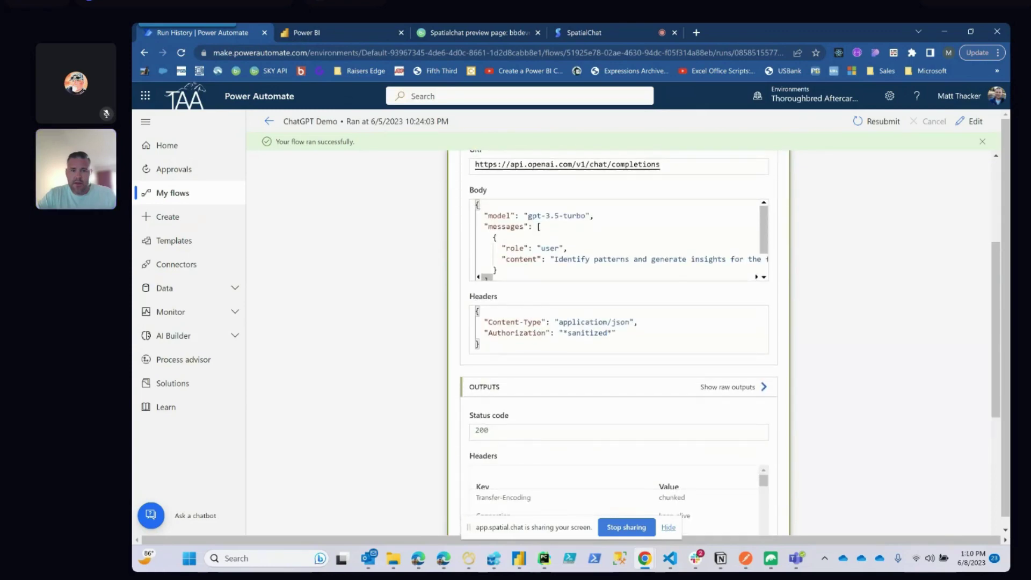
{"action": "left_click_drag", "start_coordinate": [477, 204], "coordinate": [562, 372]}
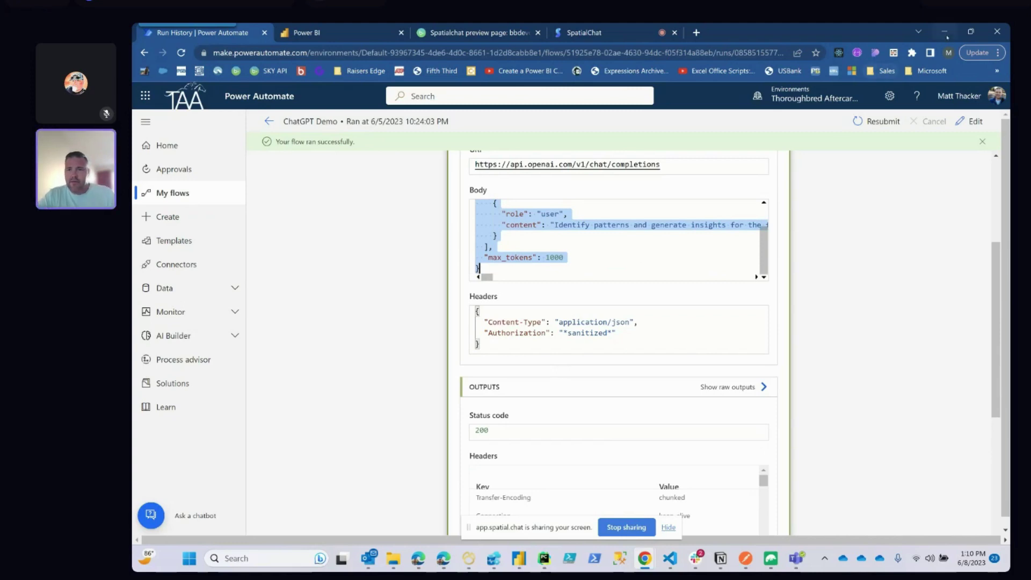
{"action": "left_click", "coordinate": [167, 145]}
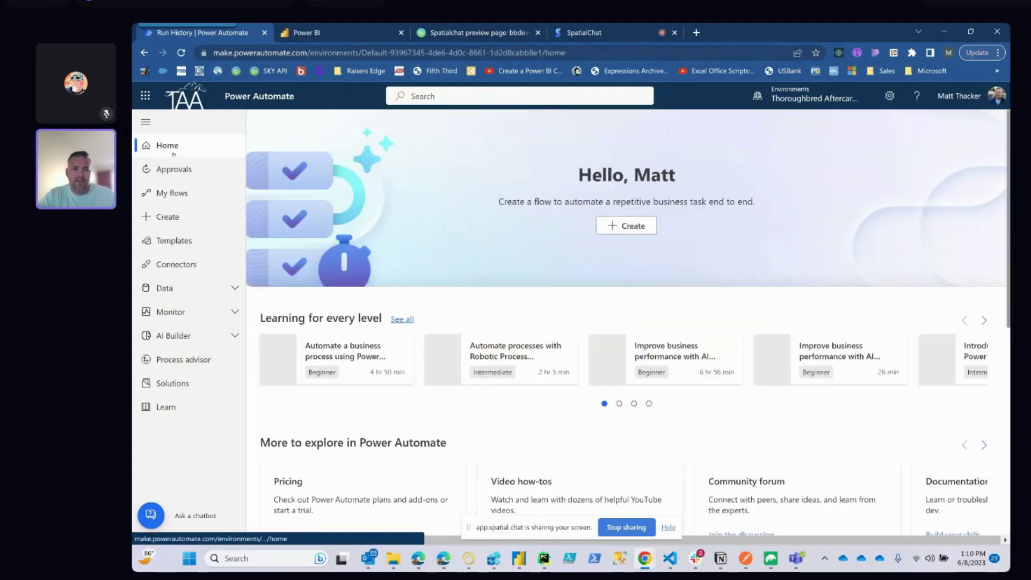
{"action": "left_click", "coordinate": [945, 28]}
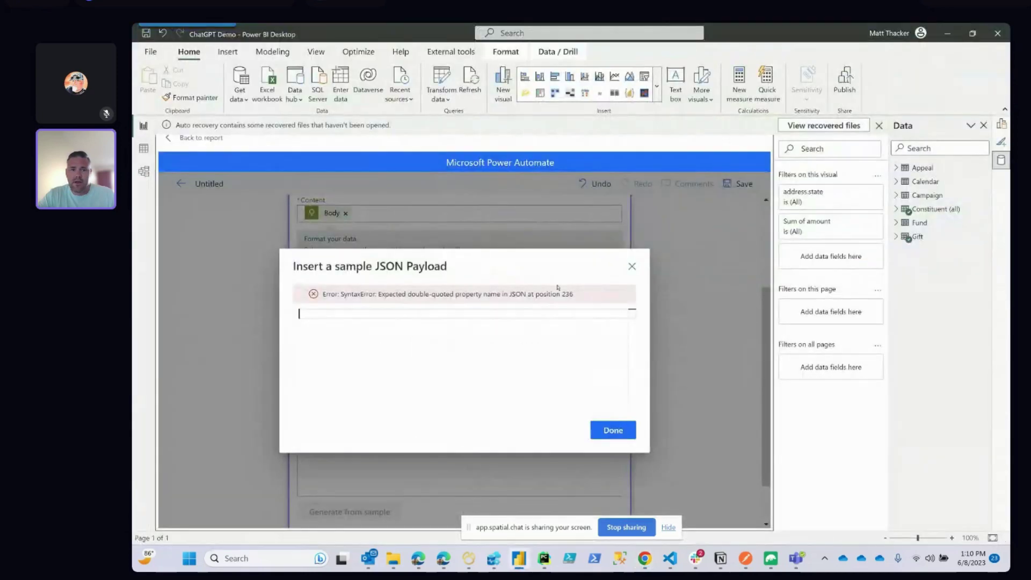
- Generate the Parse JSON schema using the copied HTTP request body as the sample payload
{"action": "left_click", "coordinate": [426, 354]}
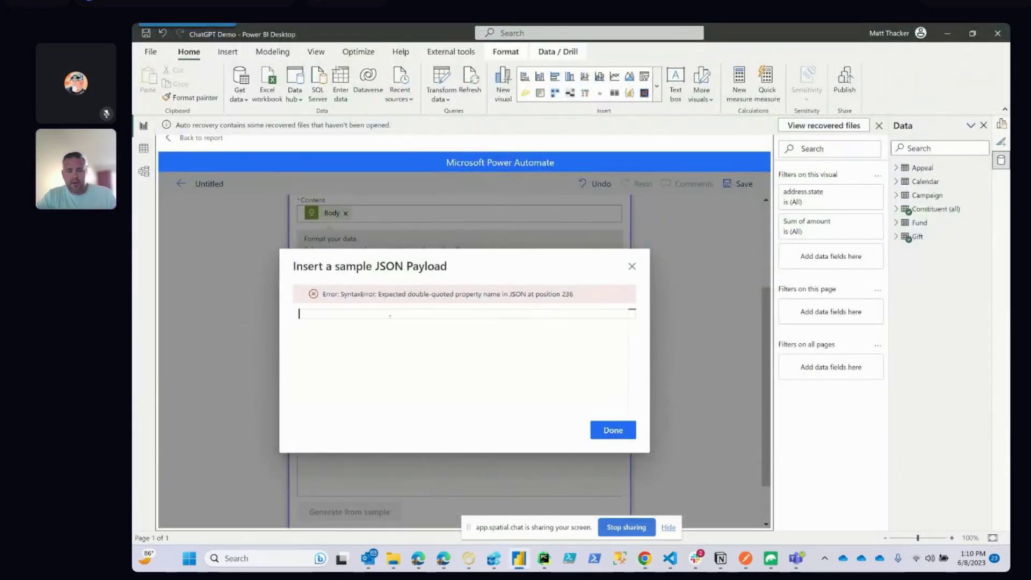
{"action": "key", "text": "ctrl+v"}
{"action": "left_click", "coordinate": [615, 430]}
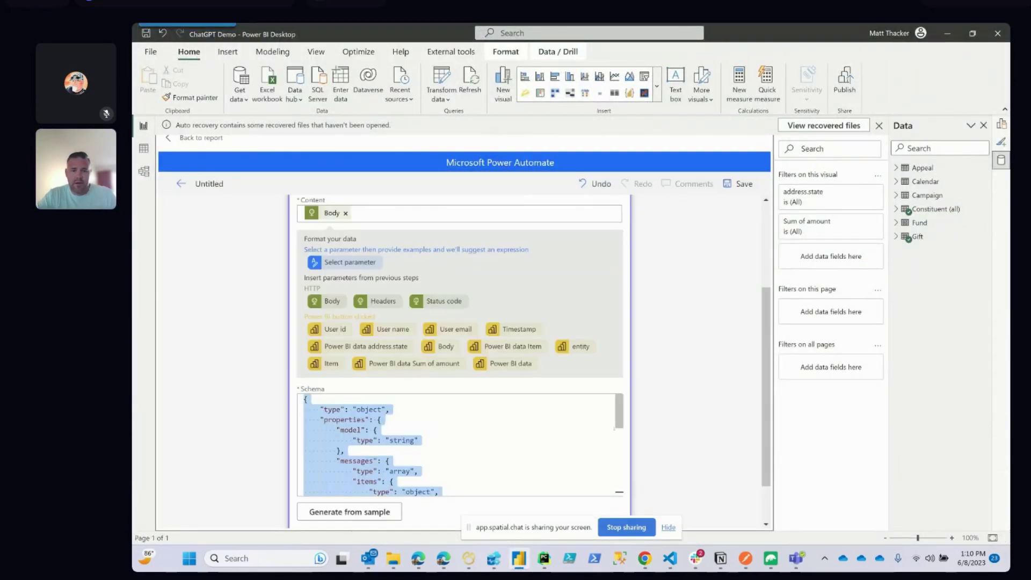
- Try adding an Apply to each control on the Parse JSON content output, and delete the outer loop over messages with its nested loop
{"action": "scroll", "coordinate": [649, 396], "scroll_direction": "down", "scroll_amount": 1}
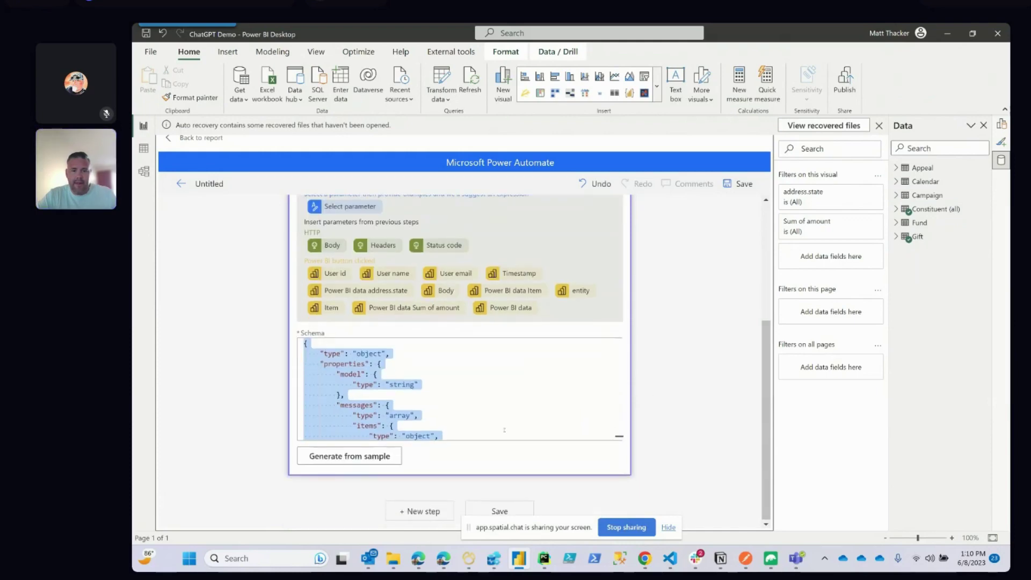
{"action": "left_click", "coordinate": [400, 509]}
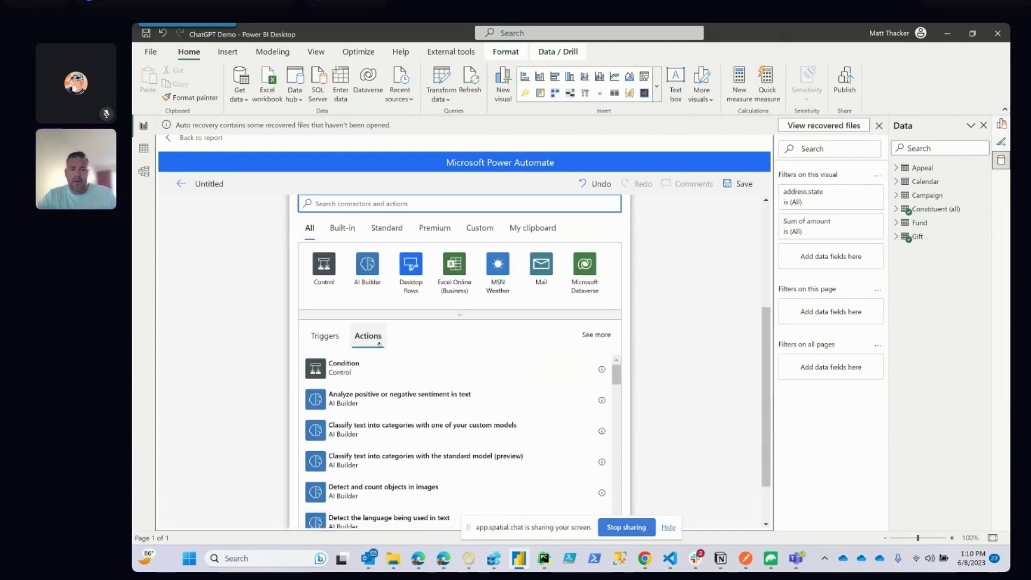
{"action": "left_click", "coordinate": [324, 264]}
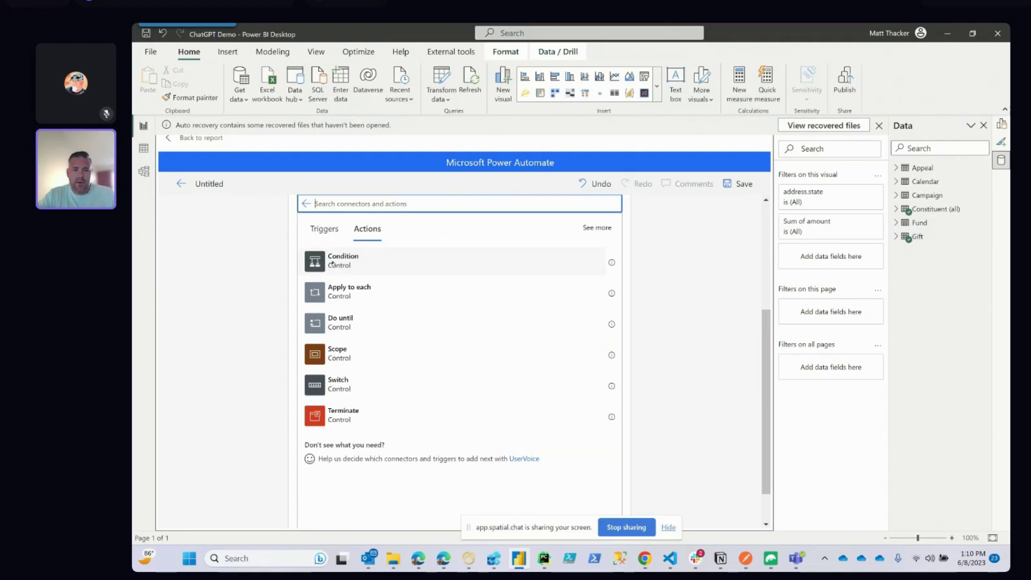
{"action": "left_click", "coordinate": [349, 304]}
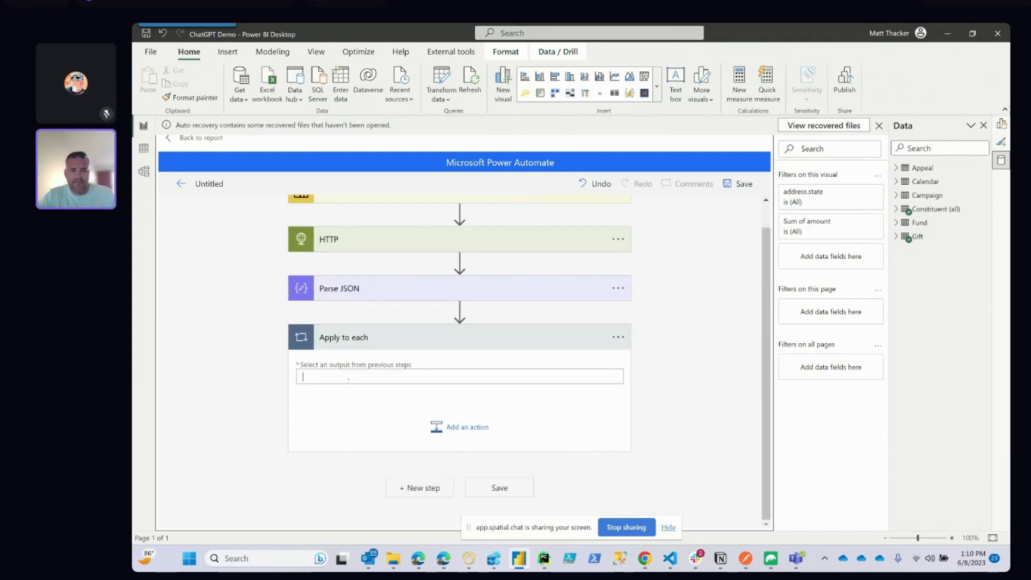
{"action": "left_click", "coordinate": [348, 379]}
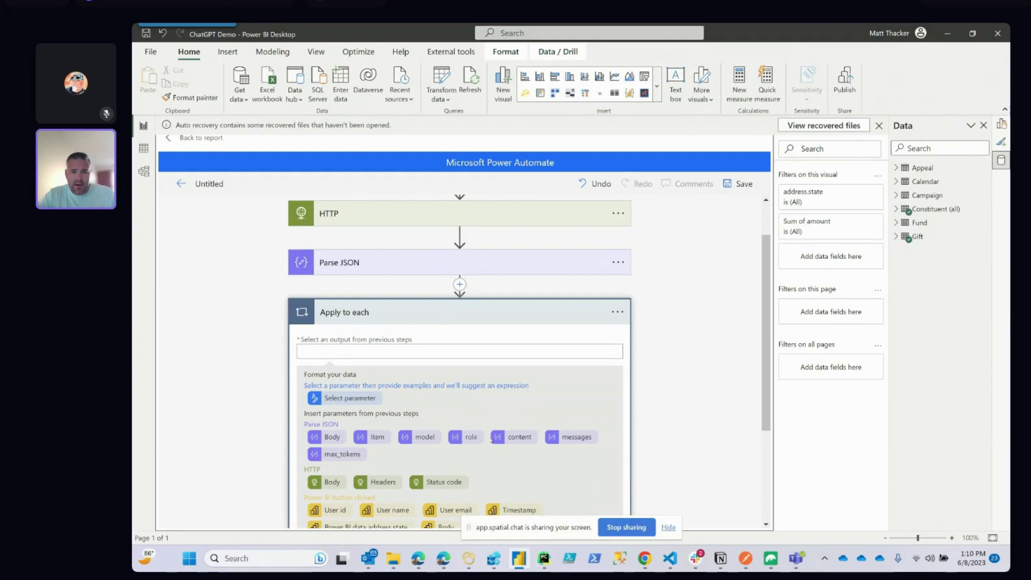
{"action": "left_click", "coordinate": [509, 437]}
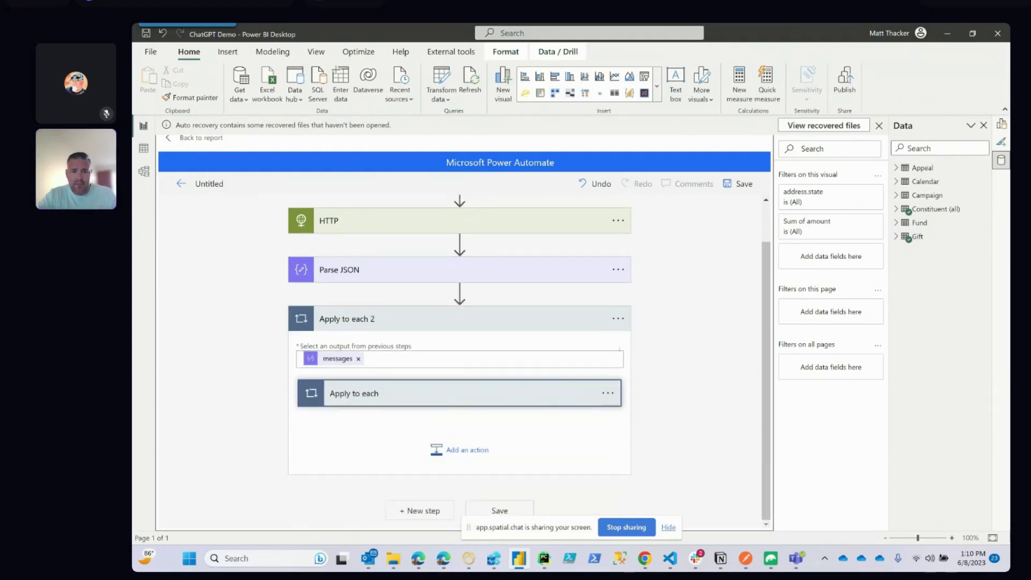
{"action": "left_click", "coordinate": [617, 321]}
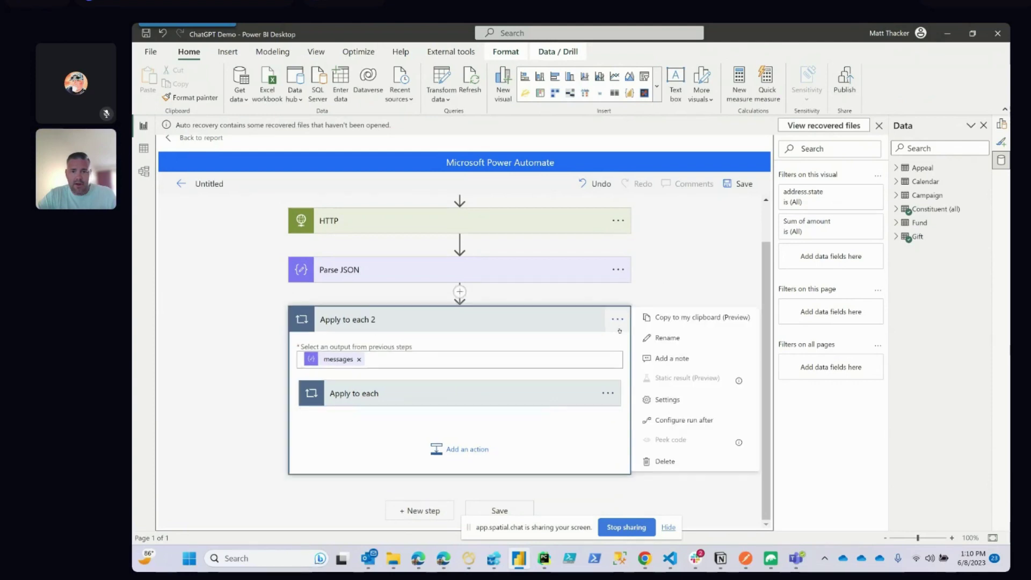
{"action": "left_click", "coordinate": [666, 461]}
- Start a new flow step after Parse JSON and search the built-in operations for "power bi"
{"action": "left_click", "coordinate": [423, 337]}
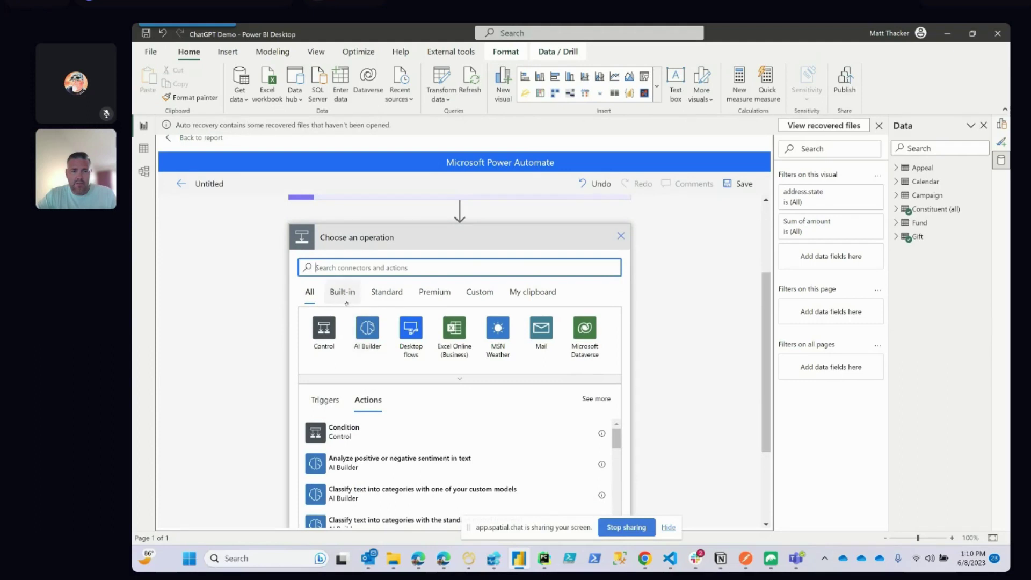
{"action": "left_click", "coordinate": [344, 292]}
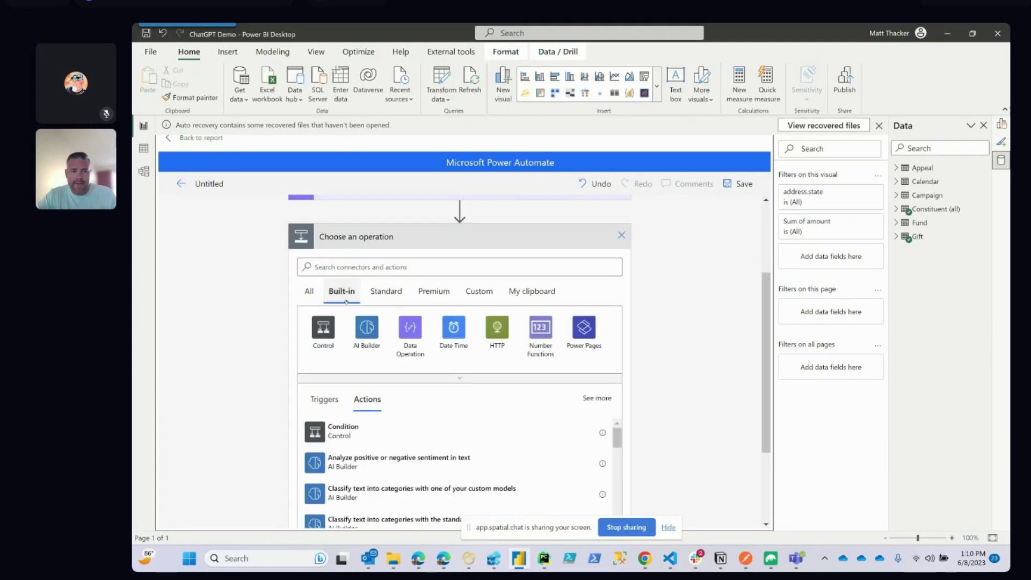
{"action": "left_click", "coordinate": [337, 271]}
{"action": "type", "text": "pow"}
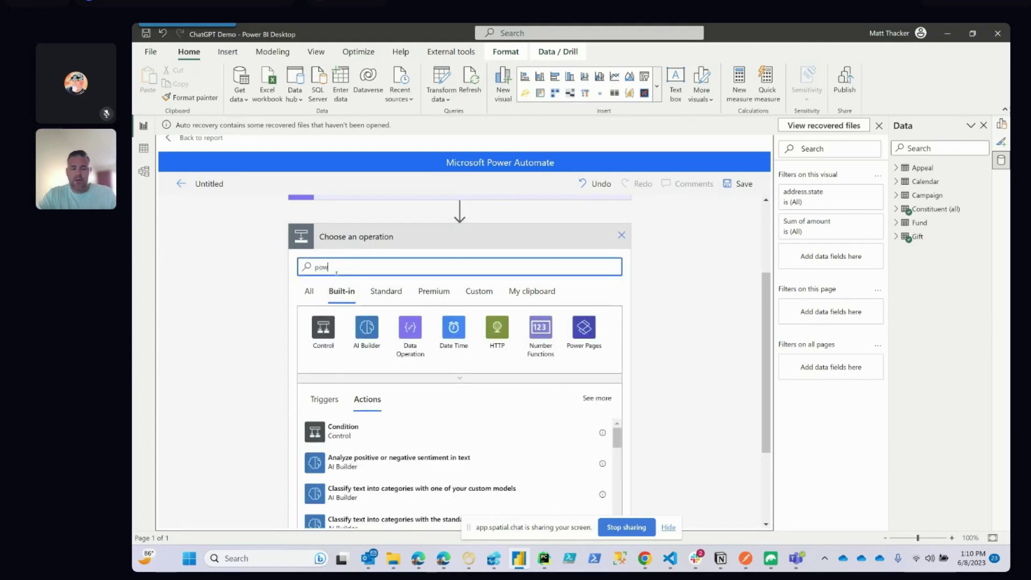
{"action": "type", "text": "er bi"}
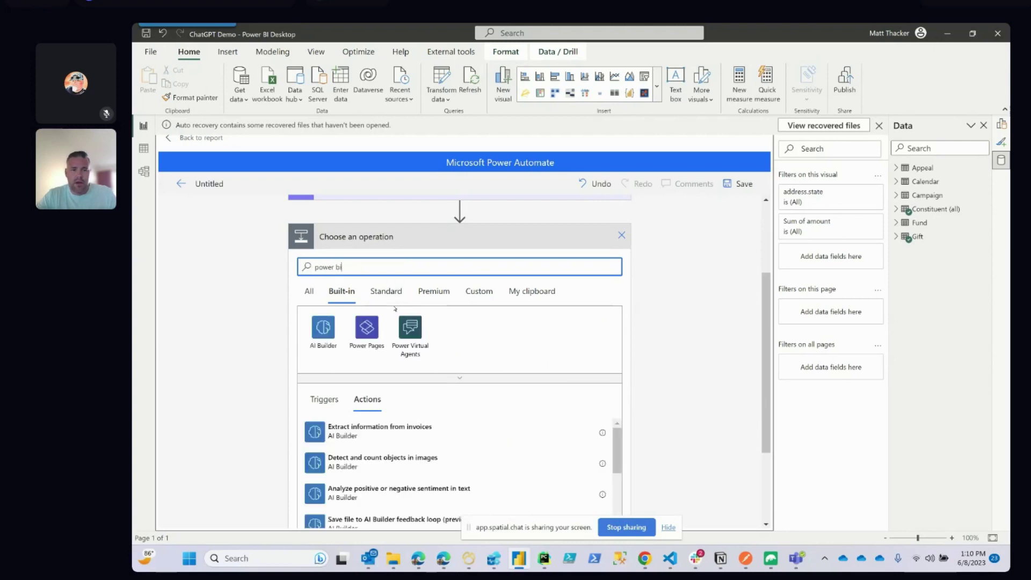
{"action": "key", "text": "BackSpace"}
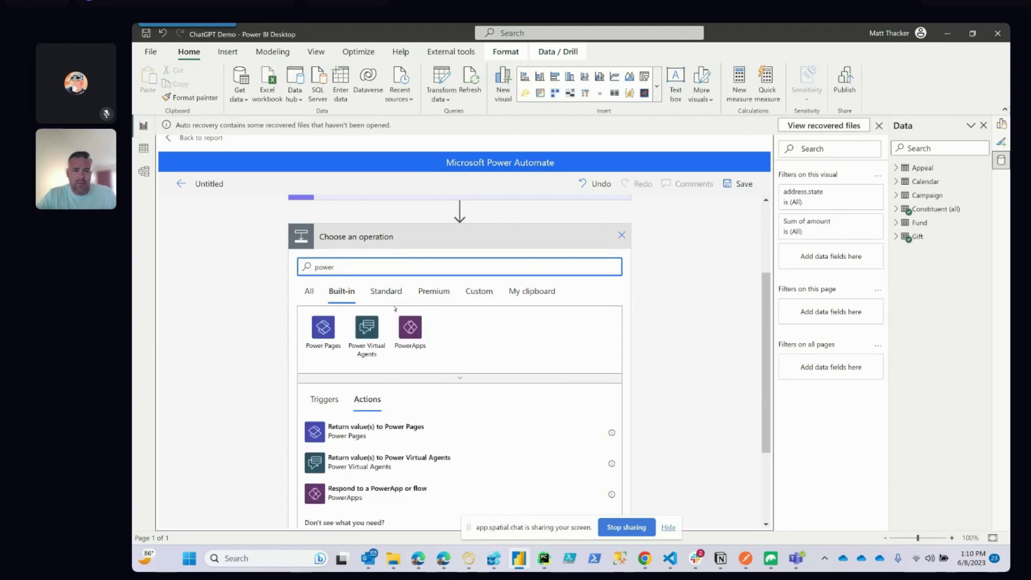
{"action": "key", "text": "BackSpace"}
{"action": "key", "text": "BackSpace"}
{"action": "key", "text": "BackSpace"}
{"action": "key", "text": "BackSpace"}
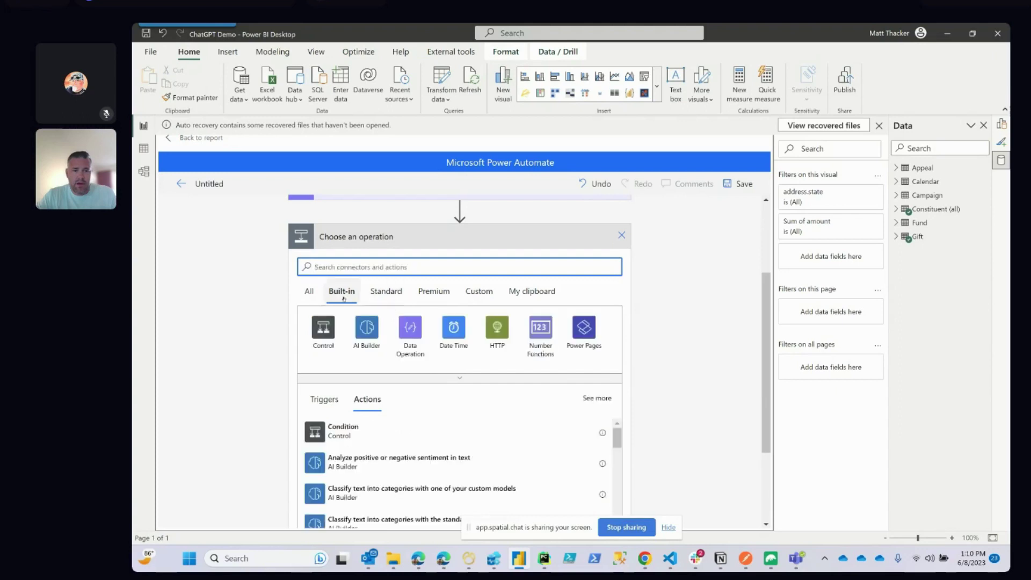
- Search all connectors for "power bi" and add the Add rows to a dataset action after Parse JSON
{"action": "left_click", "coordinate": [353, 267]}
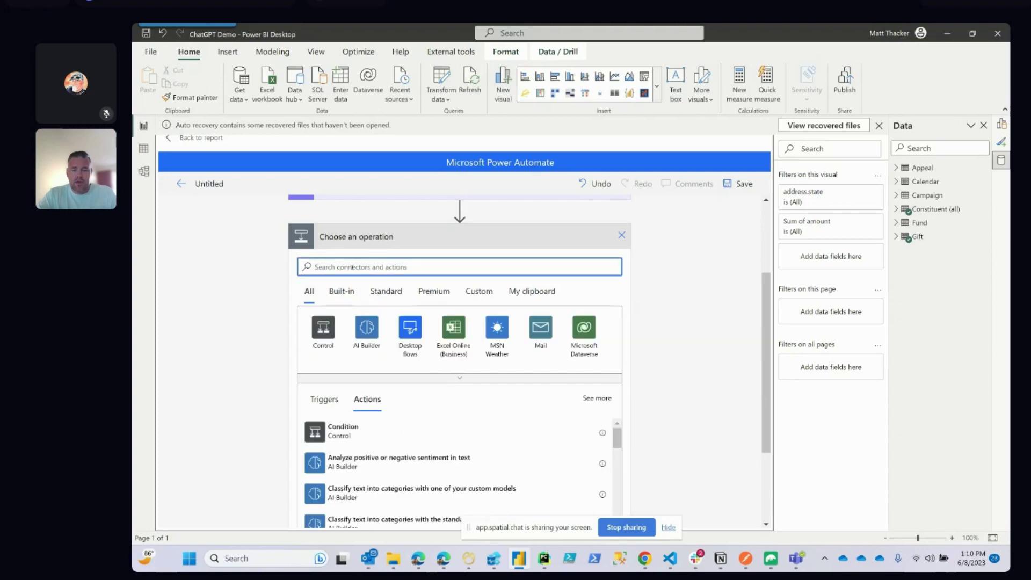
{"action": "type", "text": "power bi"}
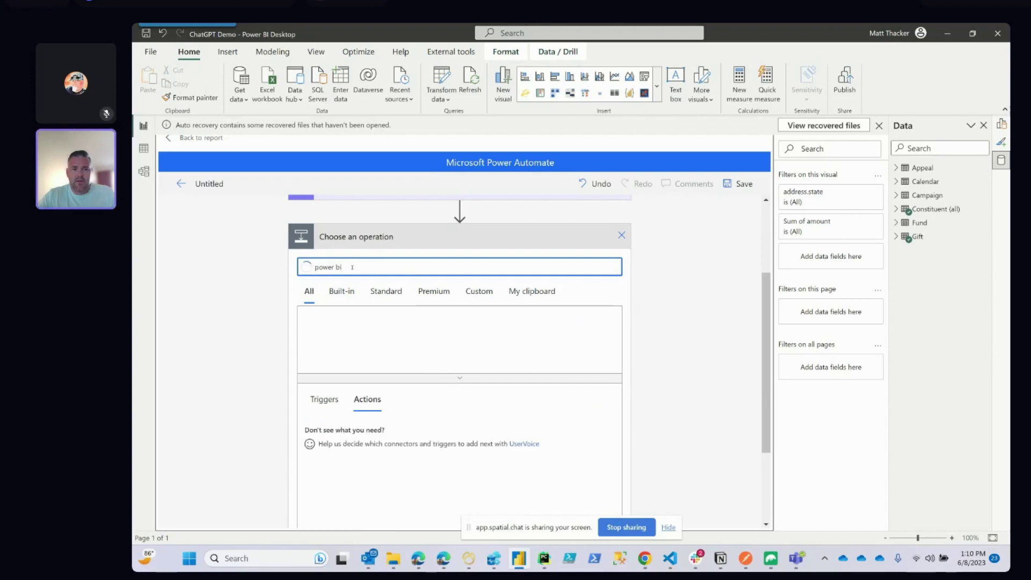
{"action": "scroll", "coordinate": [333, 335], "scroll_direction": "down", "scroll_amount": 2}
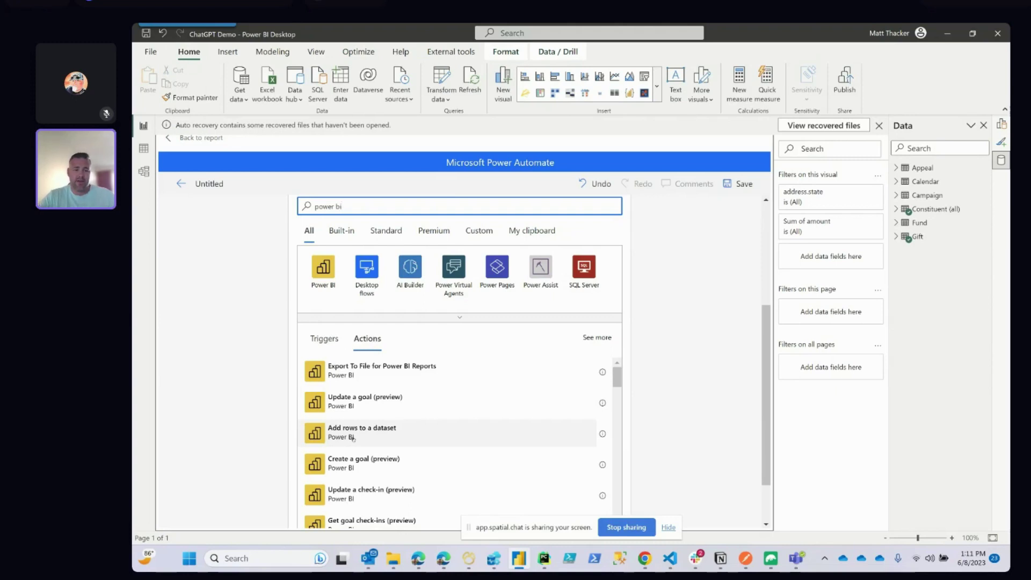
{"action": "left_click", "coordinate": [351, 432]}
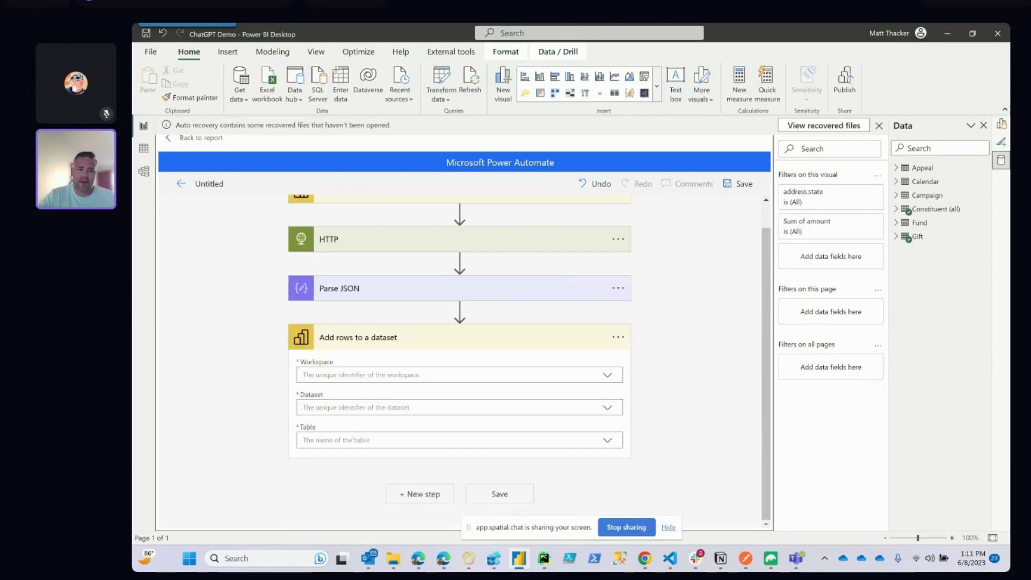
- Set the Add rows to a dataset action to the Development workspace, BBDeveDays ChatGPT Demo dataset and RealTimeData table
{"action": "left_click", "coordinate": [550, 374]}
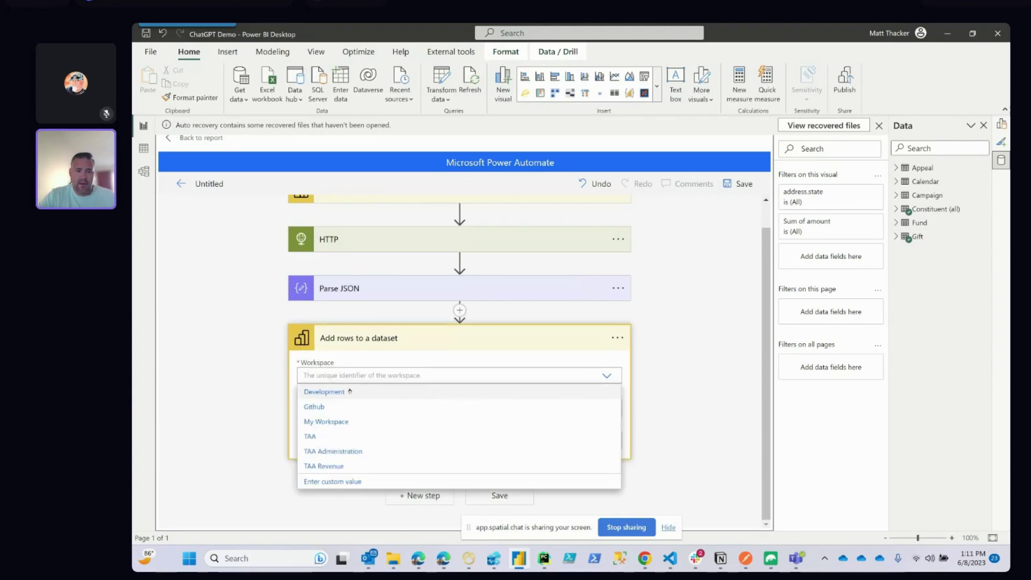
{"action": "left_click", "coordinate": [350, 391]}
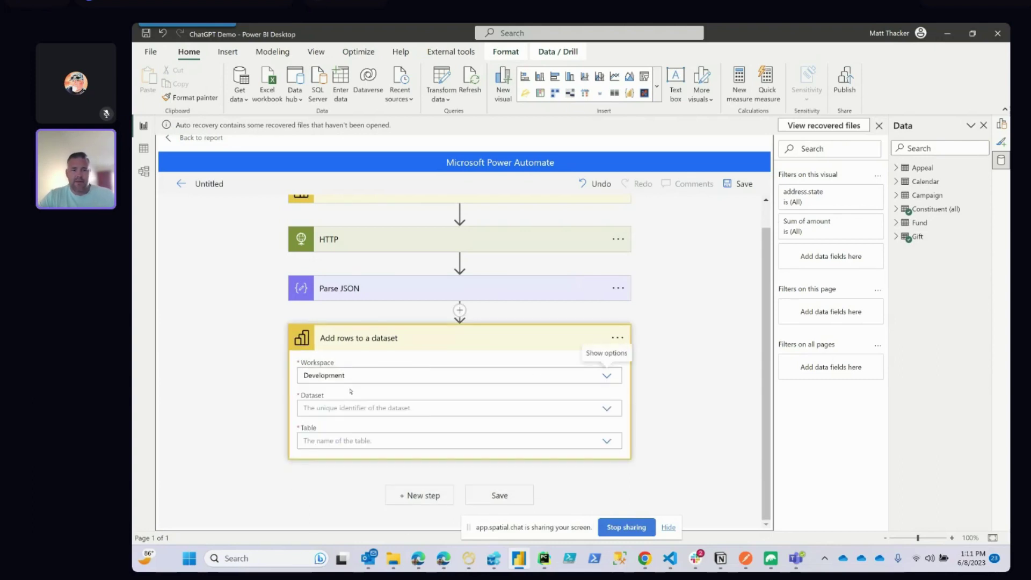
{"action": "left_click", "coordinate": [607, 409]}
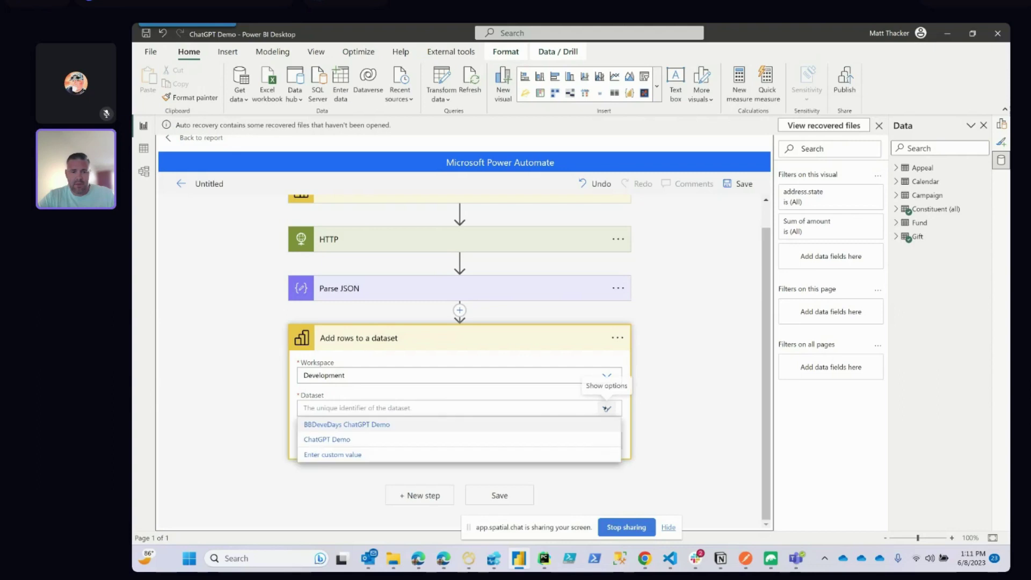
{"action": "left_click", "coordinate": [388, 427]}
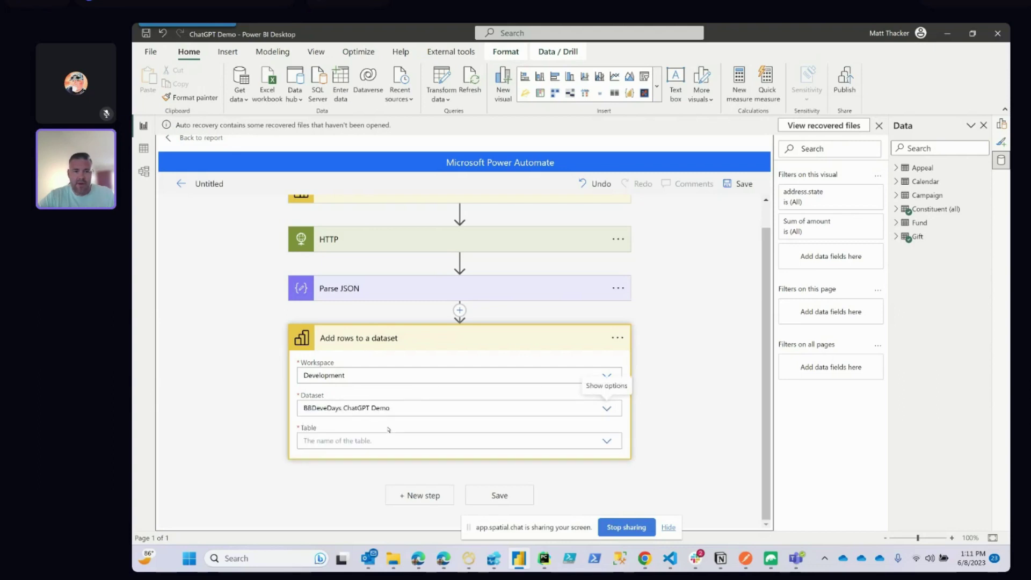
{"action": "left_click", "coordinate": [607, 441]}
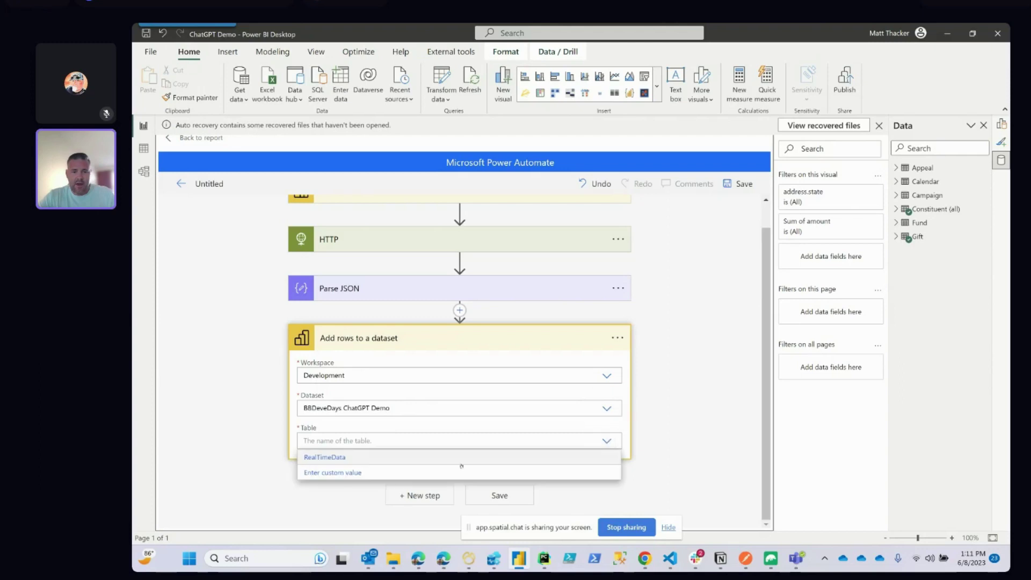
{"action": "left_click", "coordinate": [339, 457]}
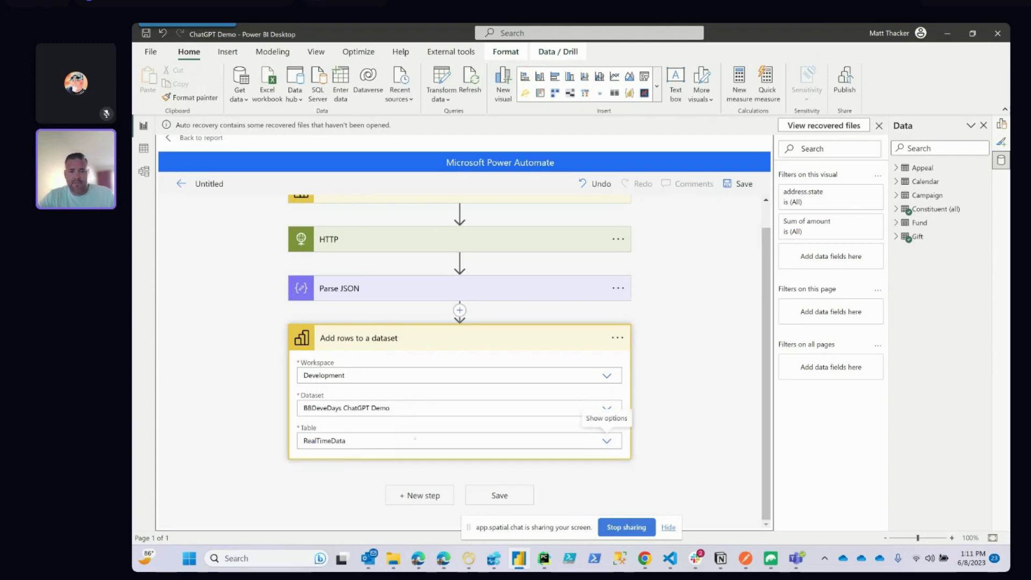
- Try the Parse JSON messages output as the Response value, and remove it again
{"action": "scroll", "coordinate": [429, 425], "scroll_direction": "down", "scroll_amount": 1}
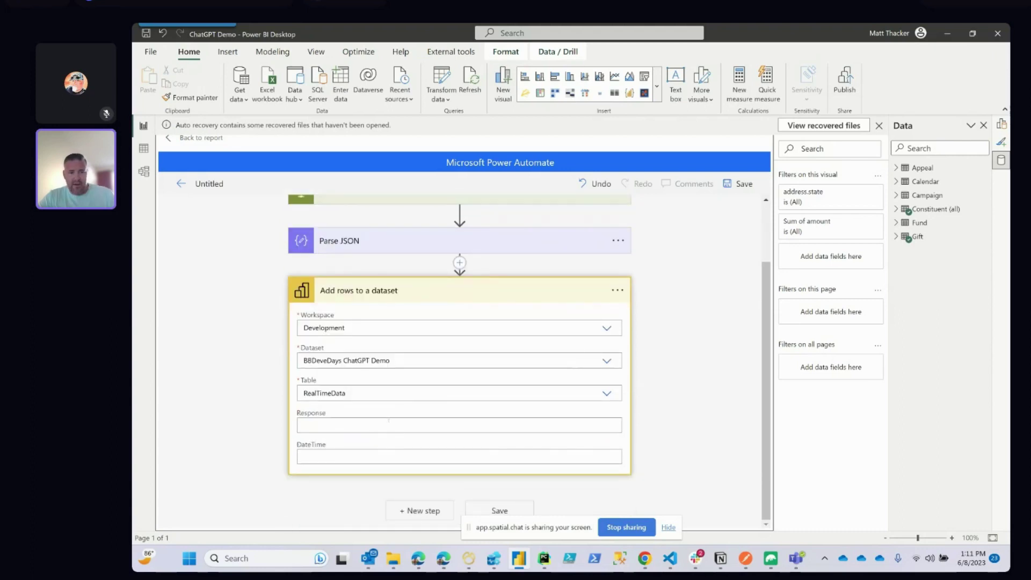
{"action": "left_click", "coordinate": [374, 427]}
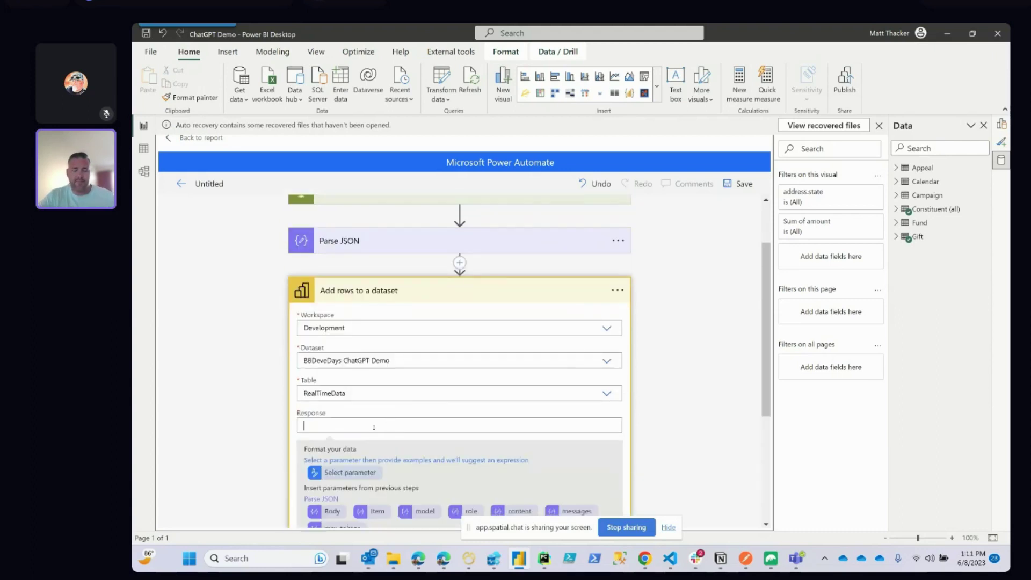
{"action": "scroll", "coordinate": [373, 427], "scroll_direction": "down", "scroll_amount": 1}
{"action": "scroll", "coordinate": [374, 427], "scroll_direction": "down", "scroll_amount": 1}
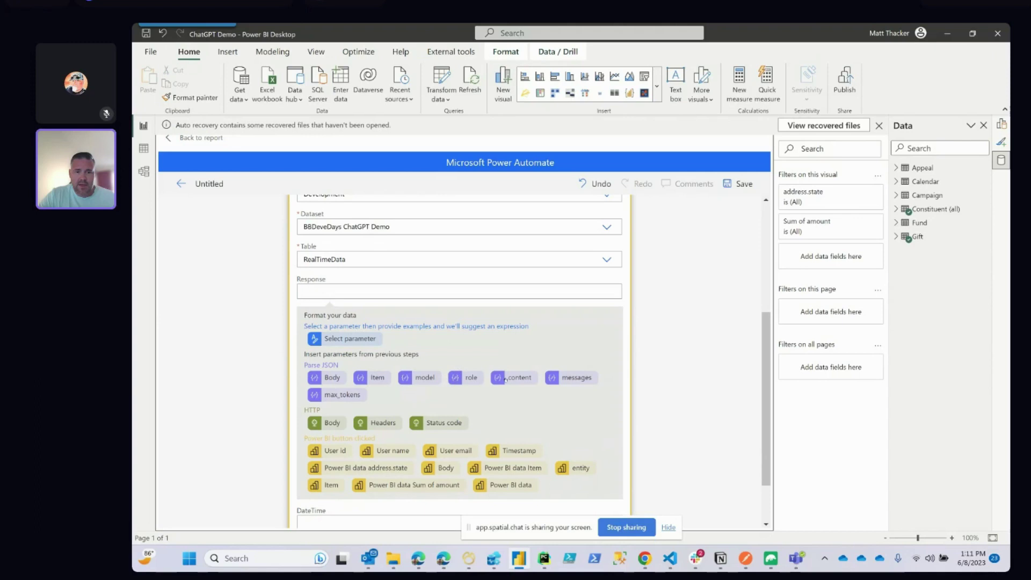
{"action": "left_click", "coordinate": [571, 379]}
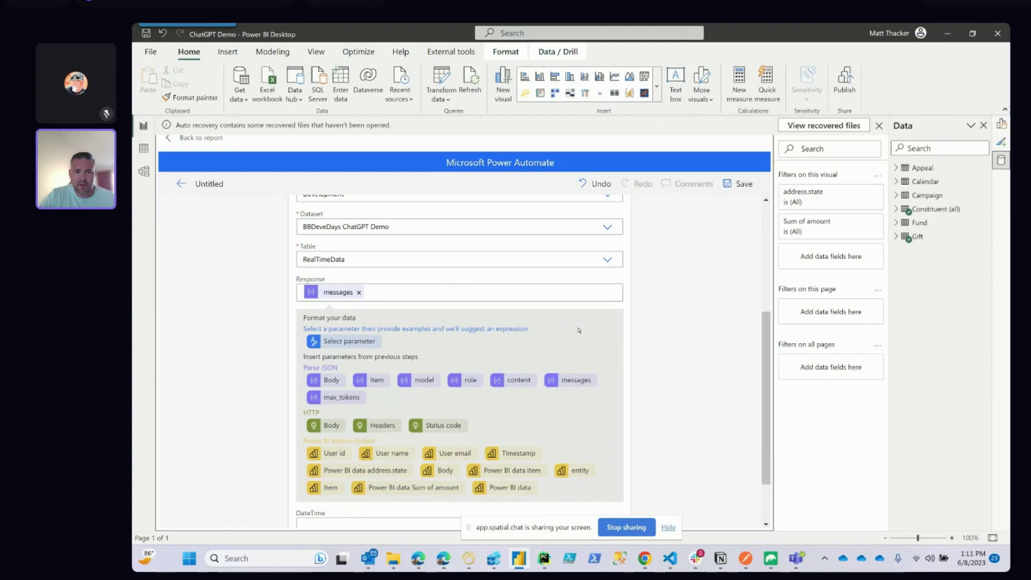
{"action": "scroll", "coordinate": [644, 303], "scroll_direction": "up", "scroll_amount": 3}
{"action": "scroll", "coordinate": [579, 329], "scroll_direction": "down", "scroll_amount": 5}
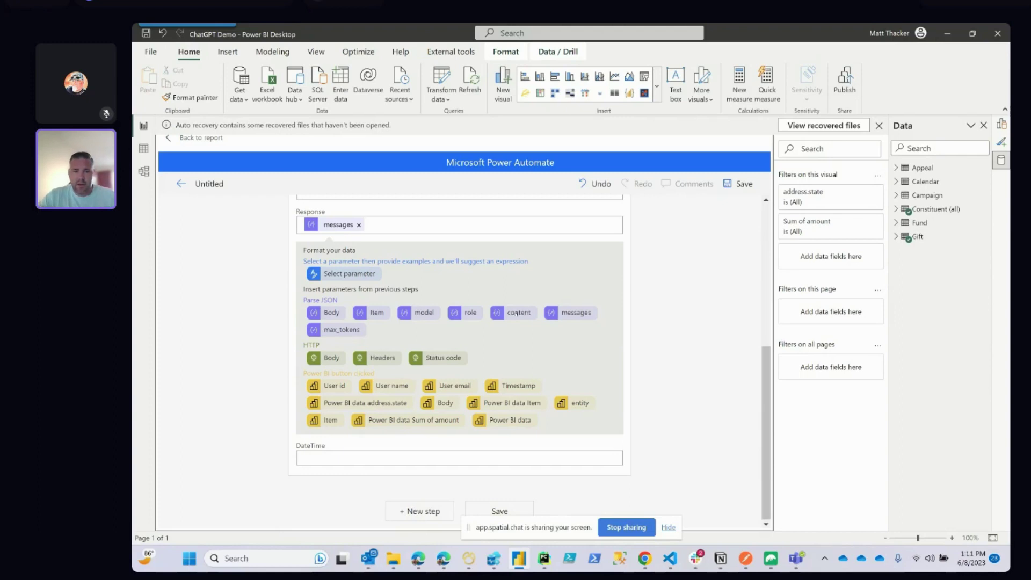
{"action": "scroll", "coordinate": [359, 336], "scroll_direction": "up", "scroll_amount": 2}
{"action": "left_click", "coordinate": [359, 321]}
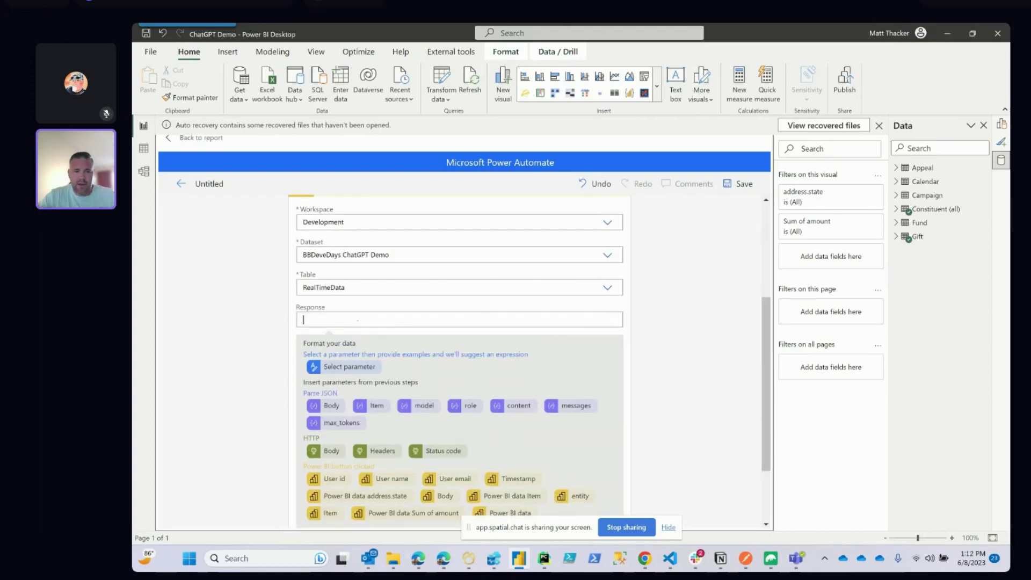
- Fill the Response field with the Parse JSON content output and expand the Add rows to a dataset action inside the loop
{"action": "left_click", "coordinate": [528, 405]}
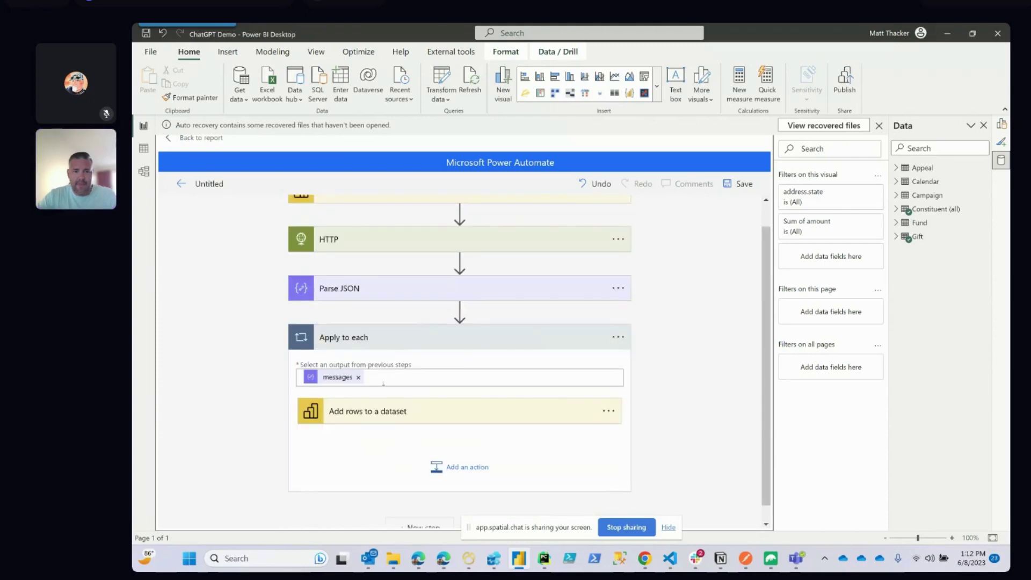
{"action": "left_click", "coordinate": [362, 412]}
{"action": "scroll", "coordinate": [492, 409], "scroll_direction": "down", "scroll_amount": 5}
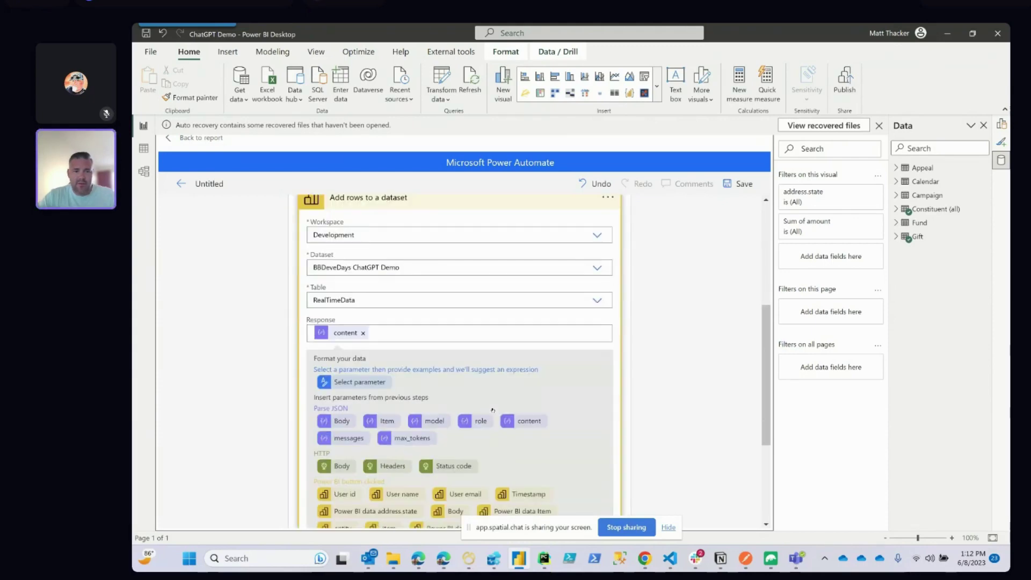
{"action": "scroll", "coordinate": [493, 409], "scroll_direction": "down", "scroll_amount": 3}
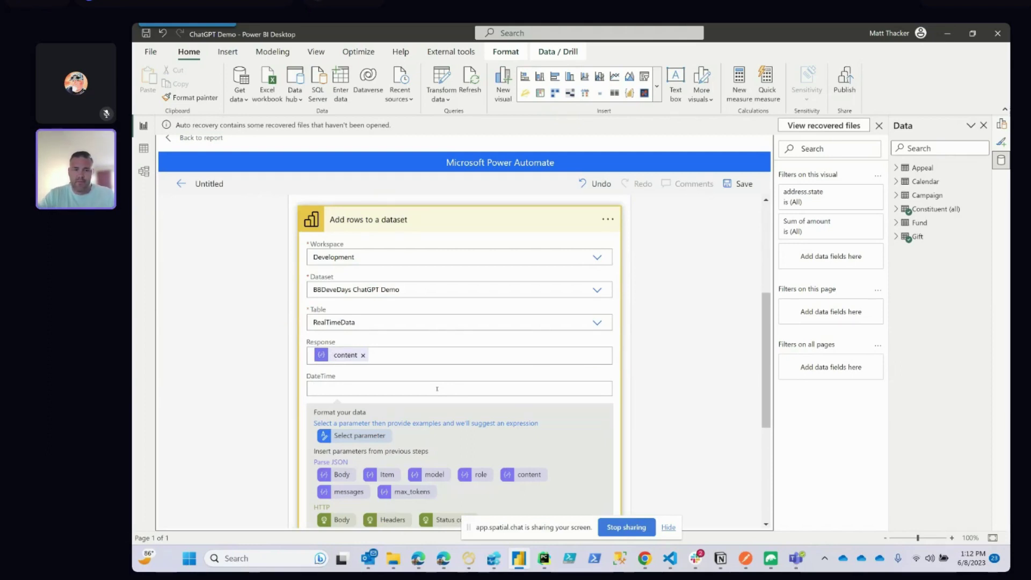
{"action": "scroll", "coordinate": [519, 393], "scroll_direction": "down", "scroll_amount": 2}
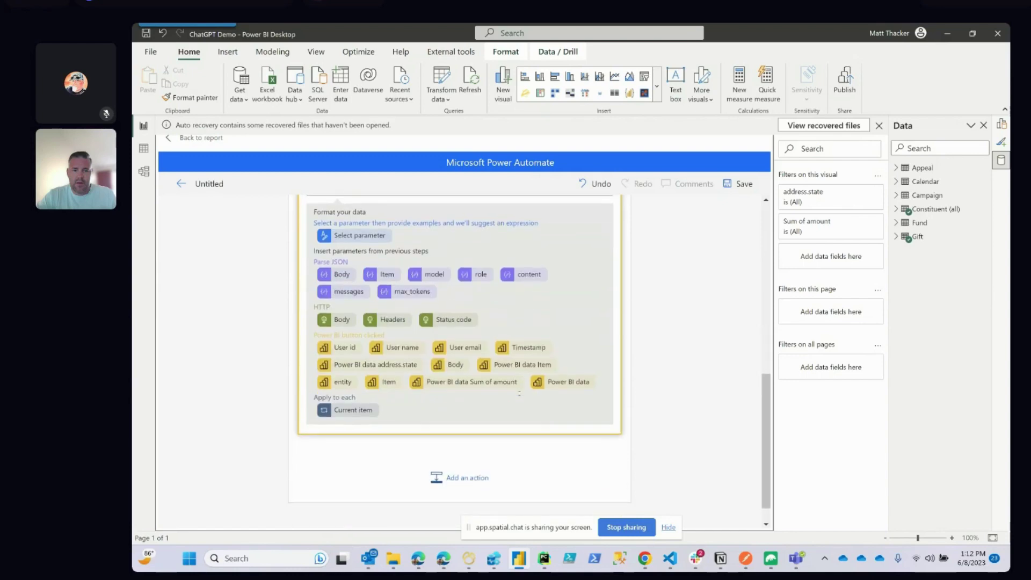
{"action": "scroll", "coordinate": [456, 338], "scroll_direction": "up", "scroll_amount": 1}
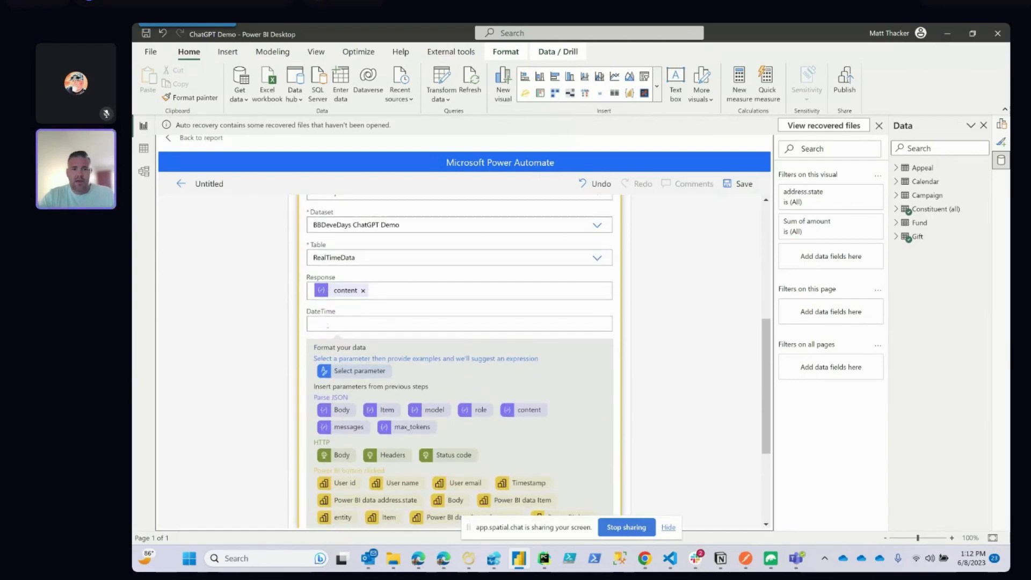
{"action": "scroll", "coordinate": [328, 326], "scroll_direction": "down", "scroll_amount": 2}
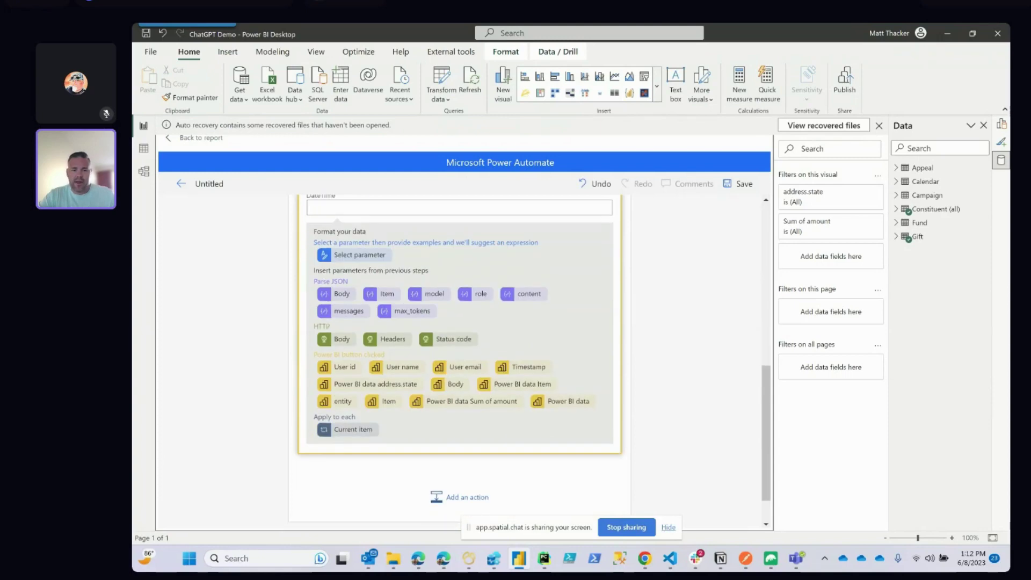
{"action": "scroll", "coordinate": [459, 349], "scroll_direction": "up", "scroll_amount": 2}
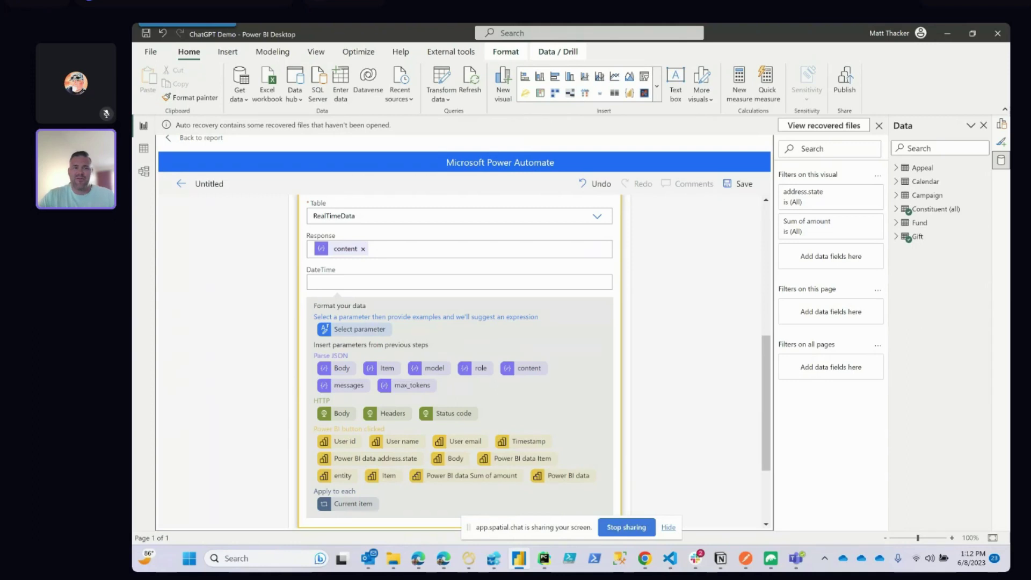
- Rename the untitled flow as BBDevDays Demo and save it
{"action": "left_click", "coordinate": [215, 178]}
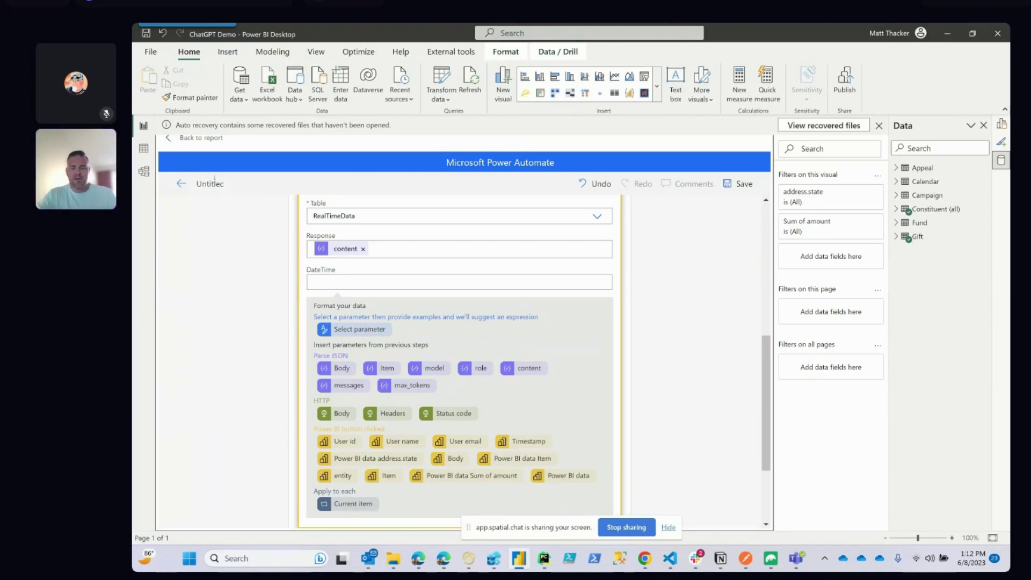
{"action": "key", "text": "ctrl+a"}
{"action": "type", "text": "38"}
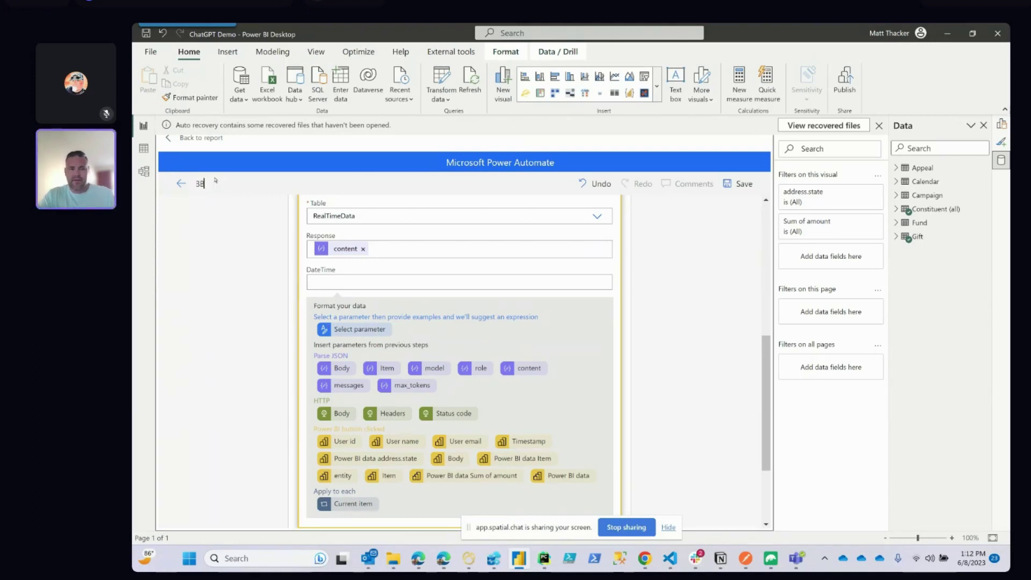
{"action": "type", "text": "DevDays"}
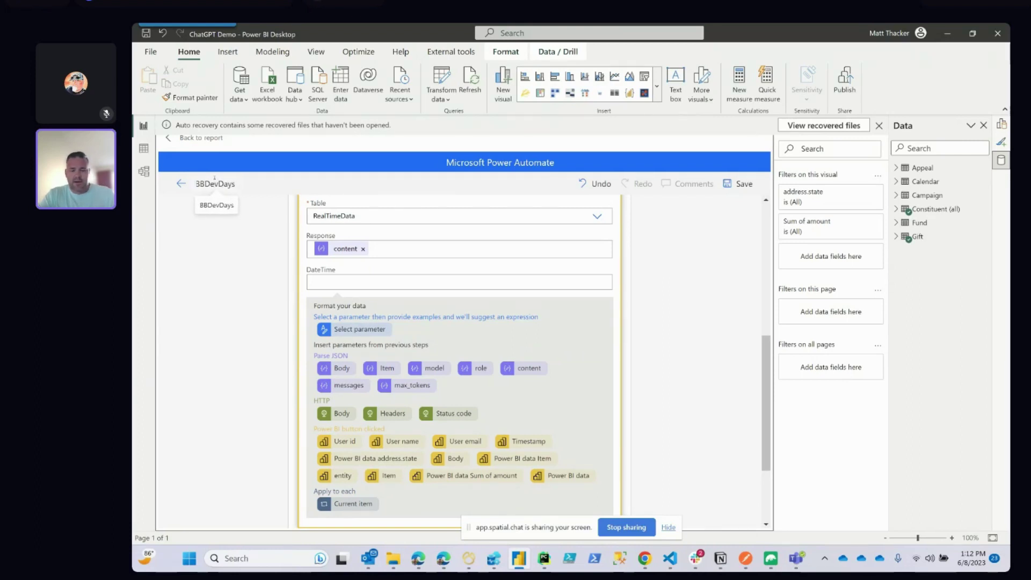
{"action": "type", "text": " Demo"}
{"action": "key", "text": "Return"}
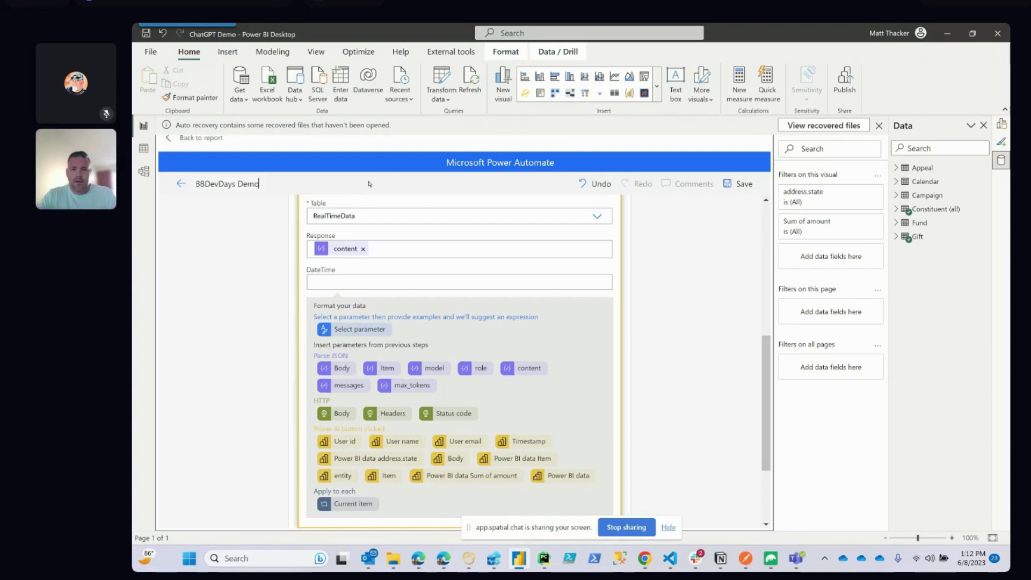
{"action": "left_click", "coordinate": [743, 183]}
- Apply the saved flow to the report's button and return to the report page
{"action": "scroll", "coordinate": [692, 250], "scroll_direction": "down", "scroll_amount": 2}
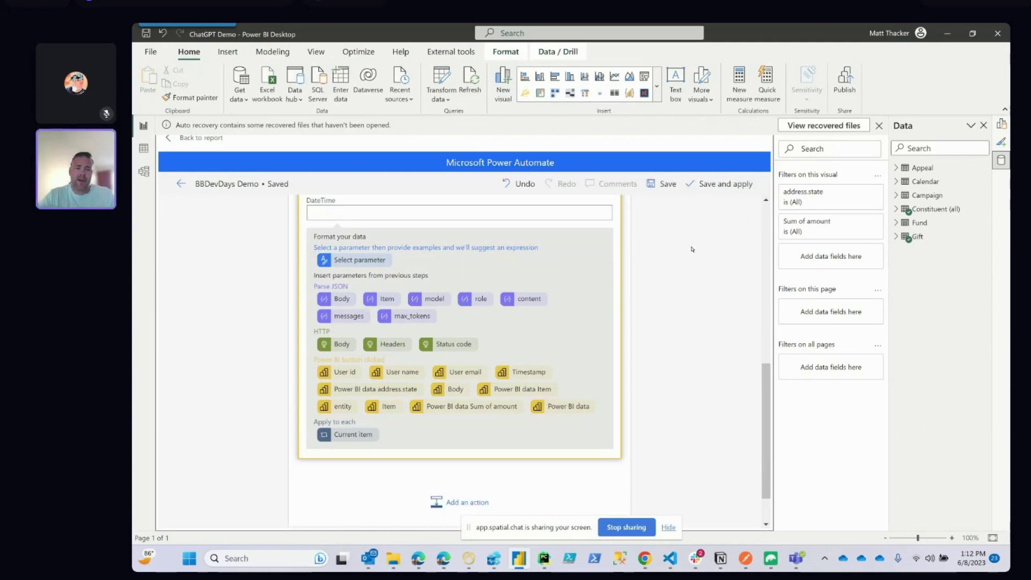
{"action": "scroll", "coordinate": [692, 249], "scroll_direction": "down", "scroll_amount": 1}
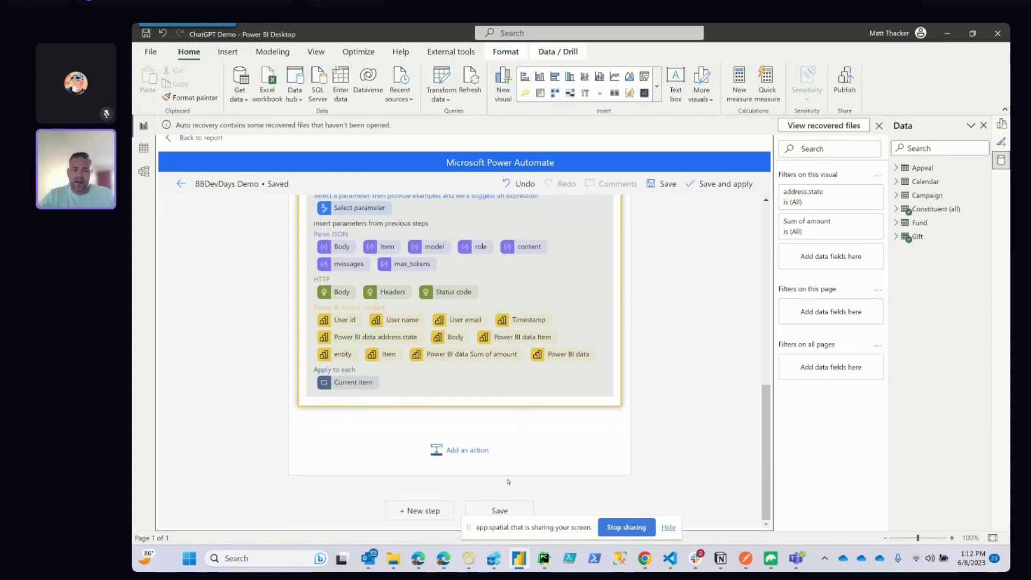
{"action": "left_click", "coordinate": [721, 186]}
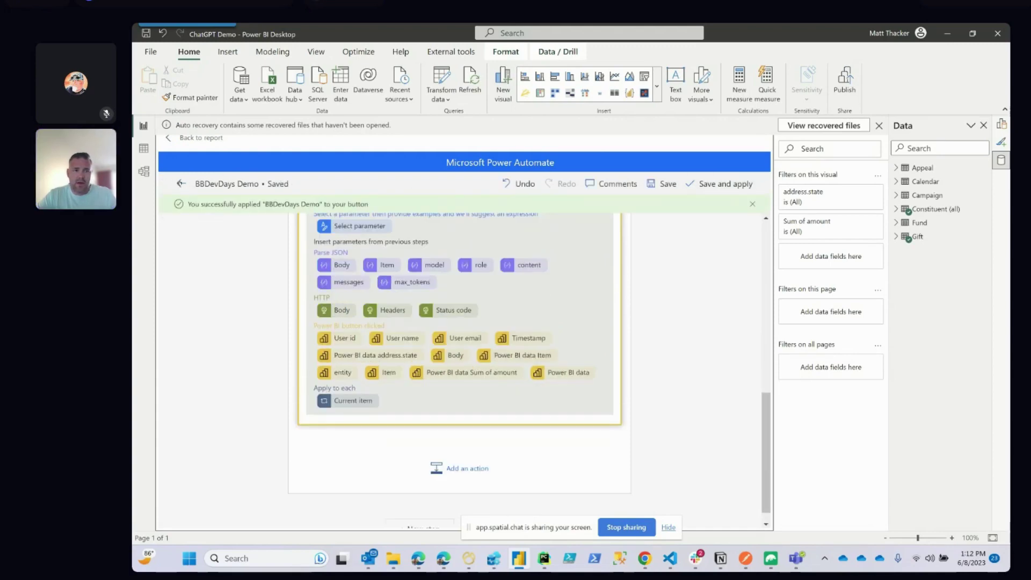
{"action": "left_click", "coordinate": [181, 184]}
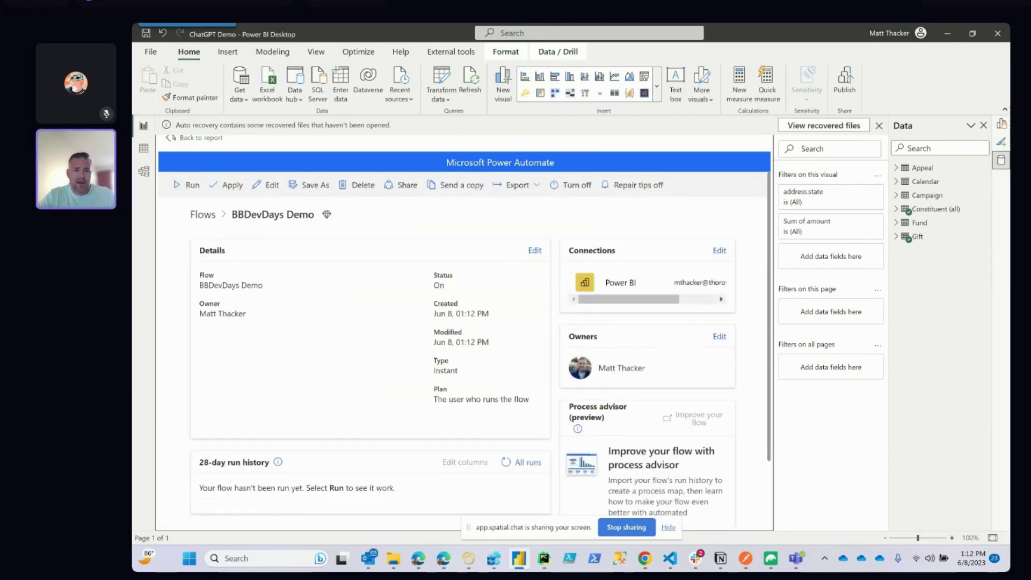
{"action": "left_click", "coordinate": [172, 138]}
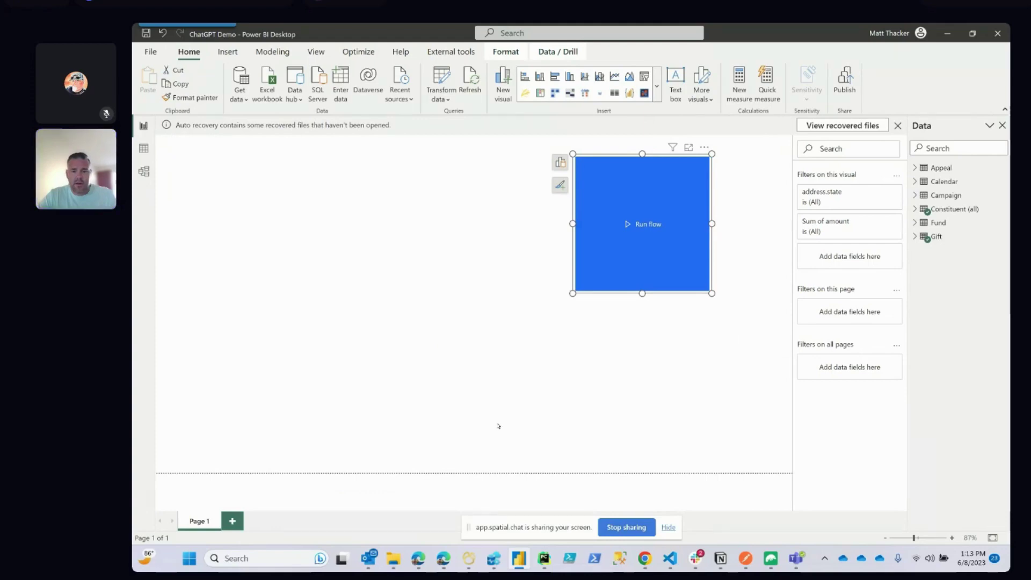
- Switch to Power Automate in Chrome, refresh the list of own flows and open the BBDevDays Demo flow for editing
{"action": "mouse_move", "coordinate": [645, 559]}
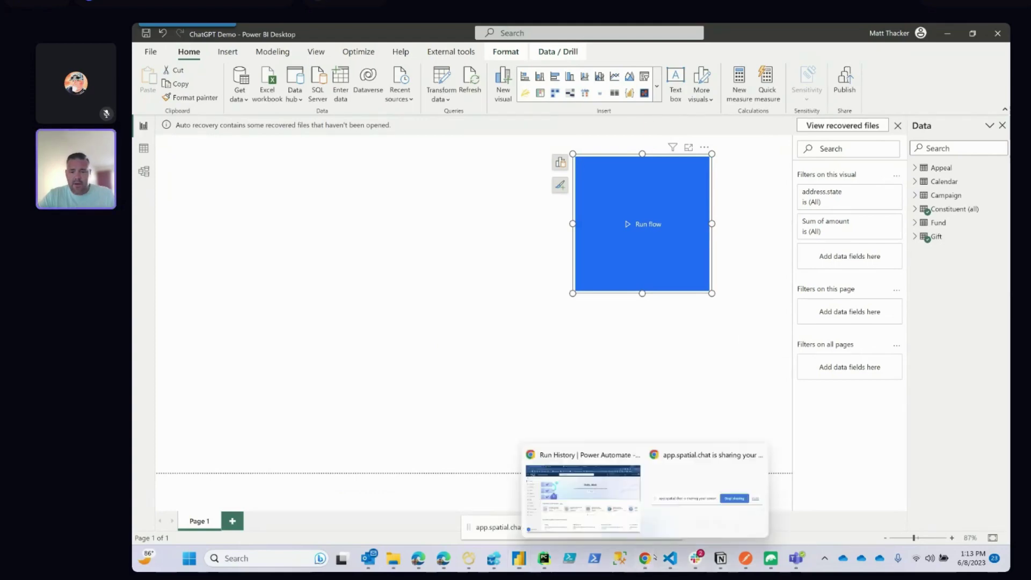
{"action": "left_click", "coordinate": [579, 506]}
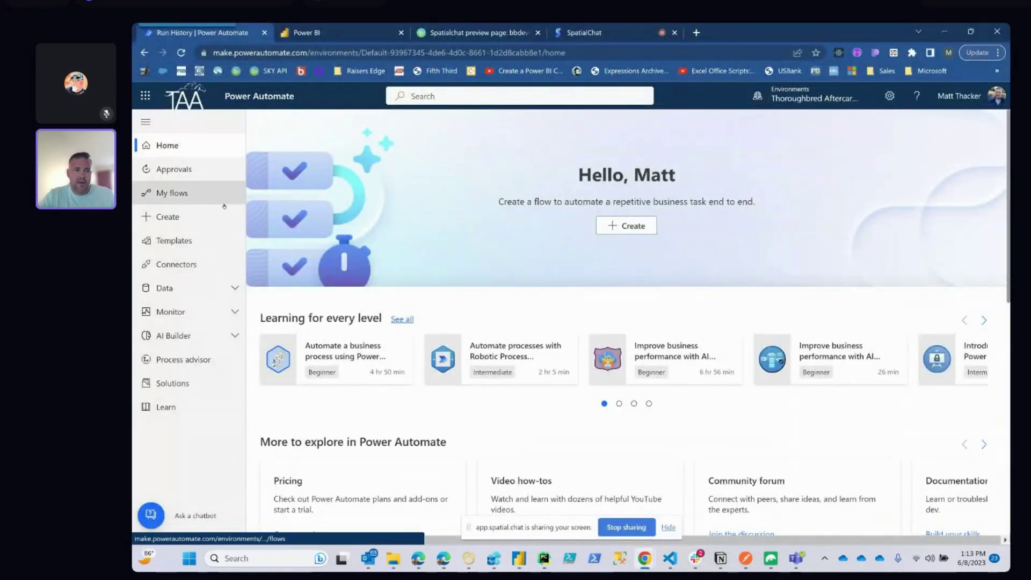
{"action": "left_click", "coordinate": [198, 195]}
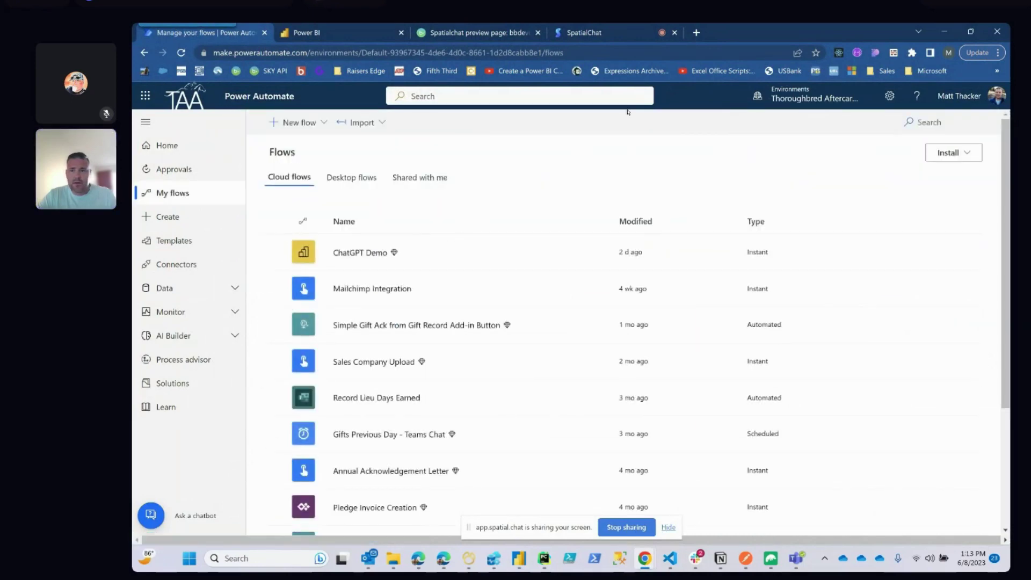
{"action": "left_click", "coordinate": [181, 53]}
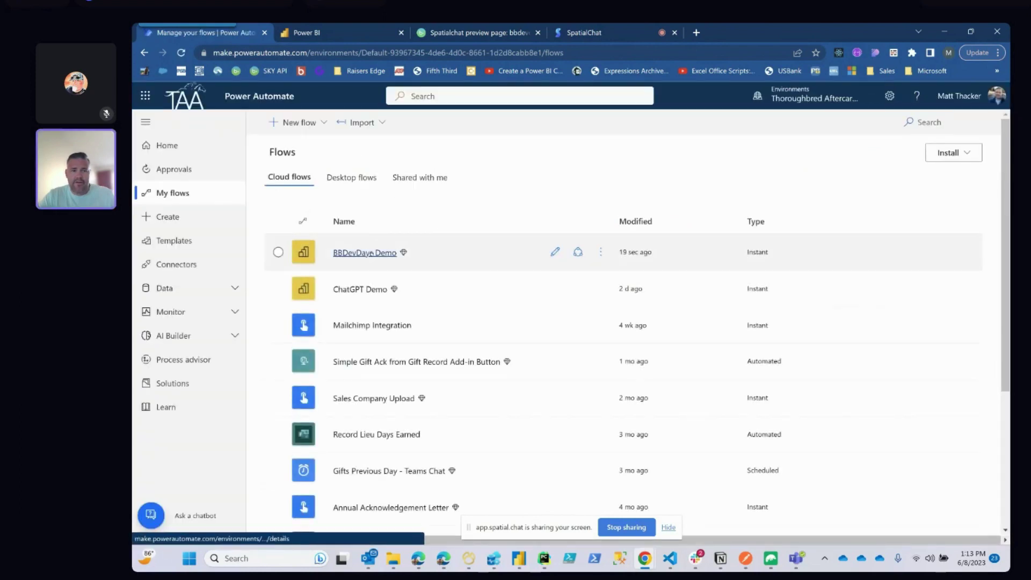
{"action": "left_click", "coordinate": [556, 252]}
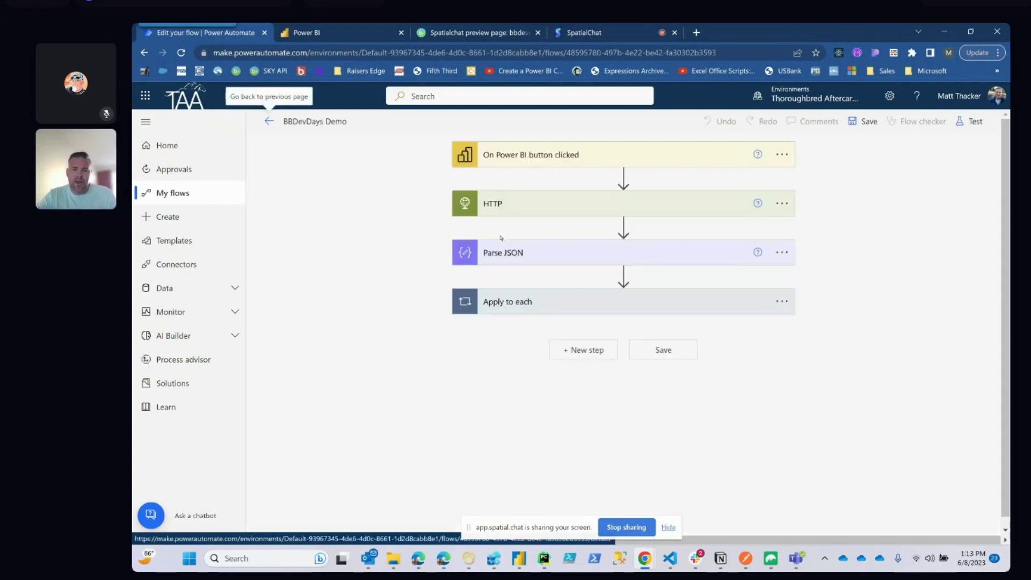
- In Add rows to a dataset inside Apply to each, set DateTime to the expression formatDateTime(utcNow(), 'MM/dd/yyyy') and save the flow
{"action": "left_click", "coordinate": [498, 292]}
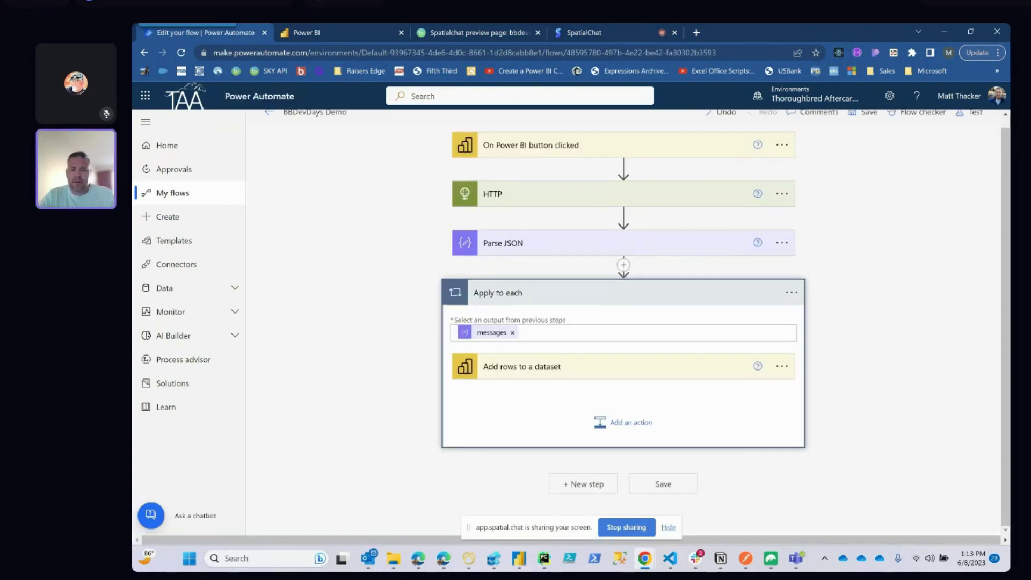
{"action": "left_click", "coordinate": [504, 368]}
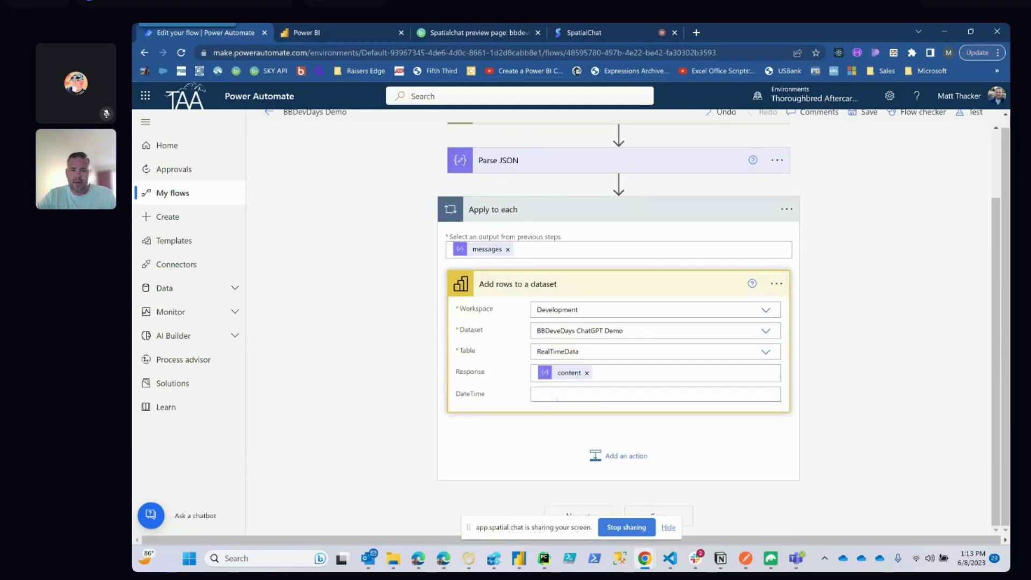
{"action": "left_click", "coordinate": [556, 395]}
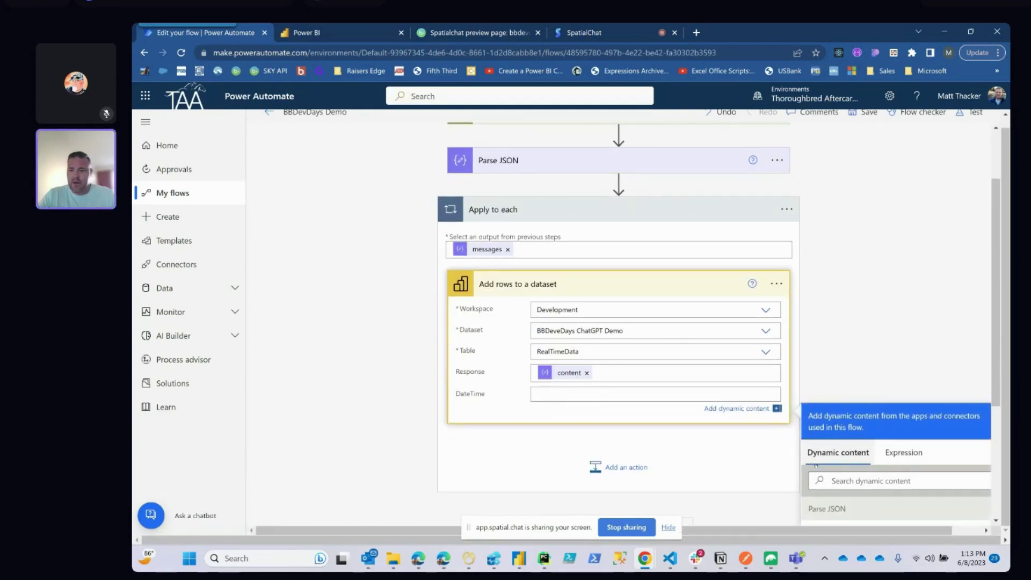
{"action": "left_click", "coordinate": [904, 452]}
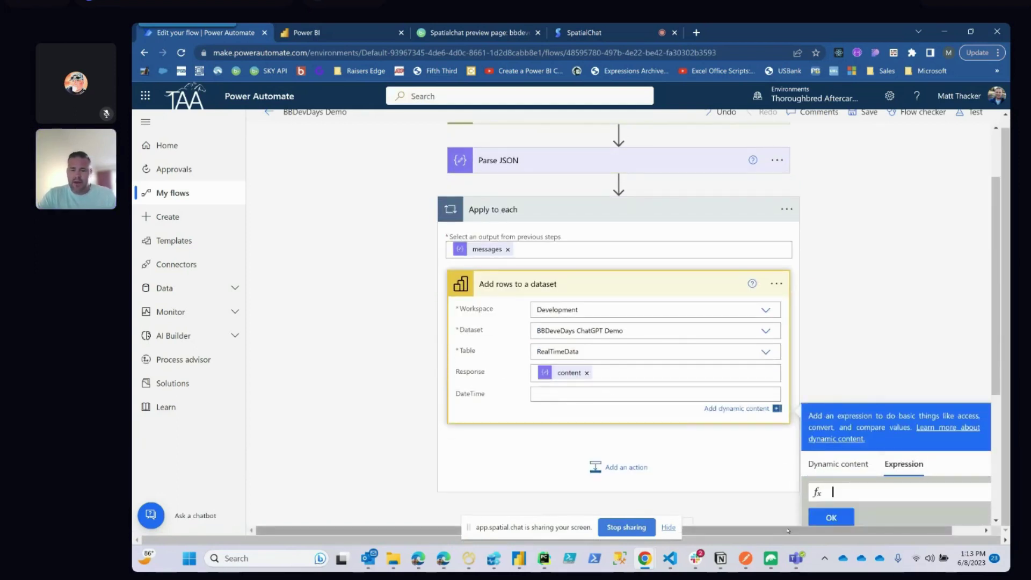
{"action": "type", "text": "forma"}
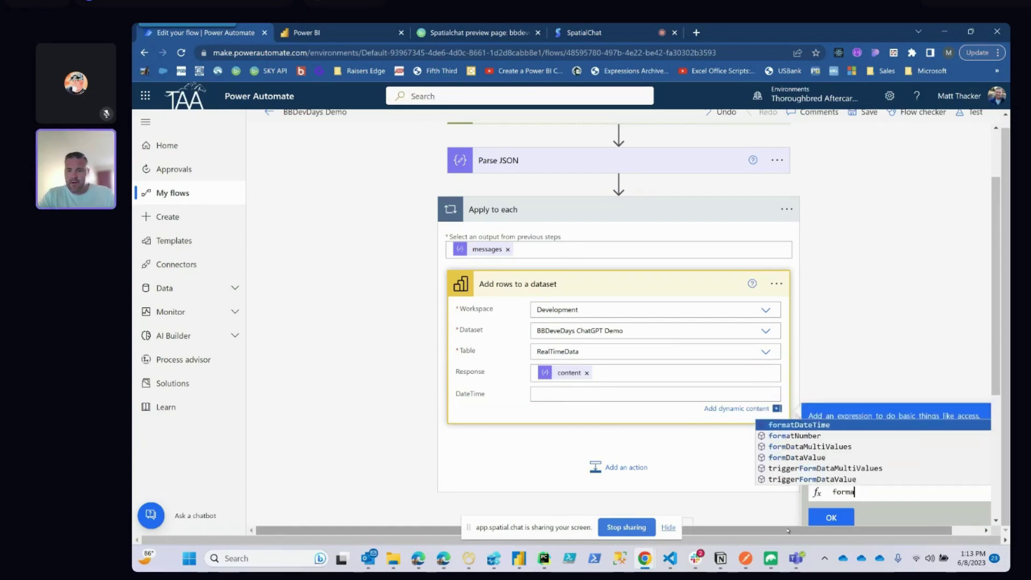
{"action": "key", "text": "Return"}
{"action": "type", "text": "(ut"}
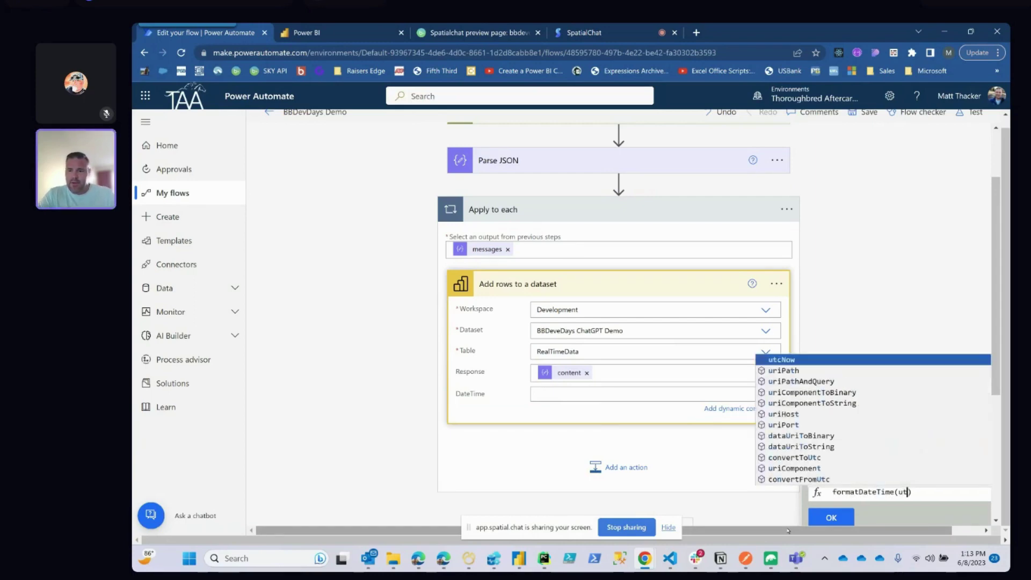
{"action": "key", "text": "Return"}
{"action": "type", "text": "()"}
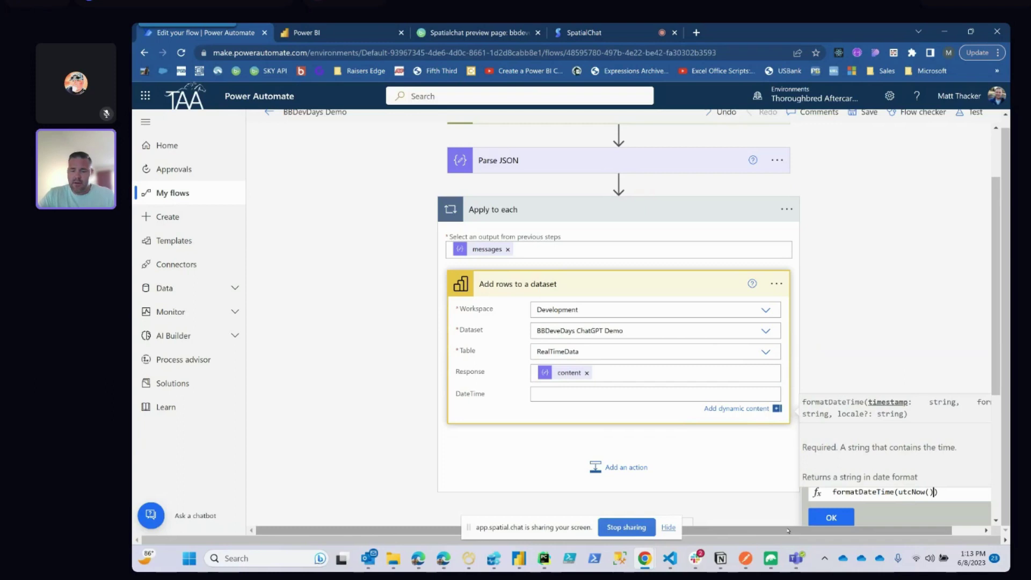
{"action": "type", "text": ", ''"}
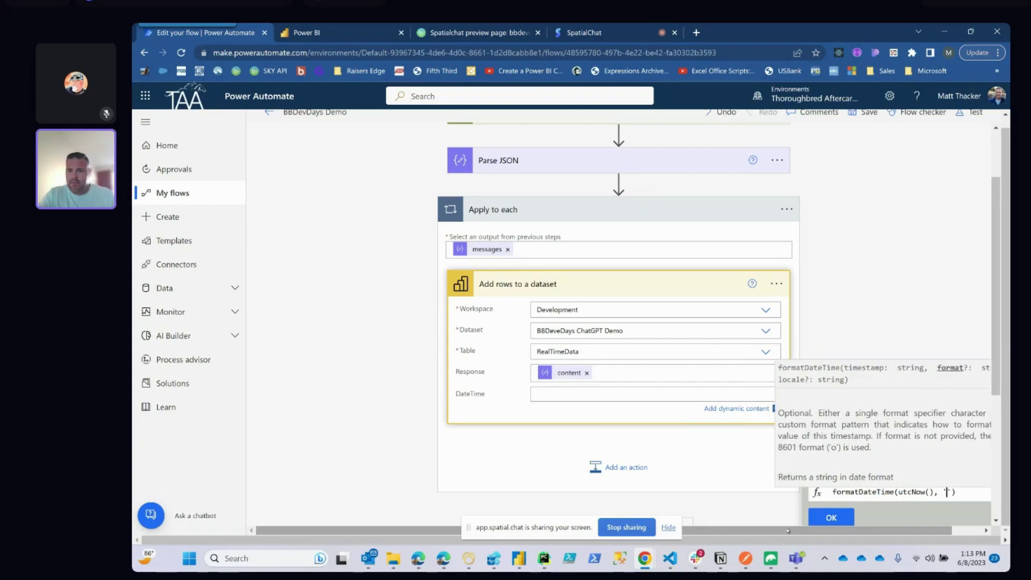
{"action": "type", "text": "MM"}
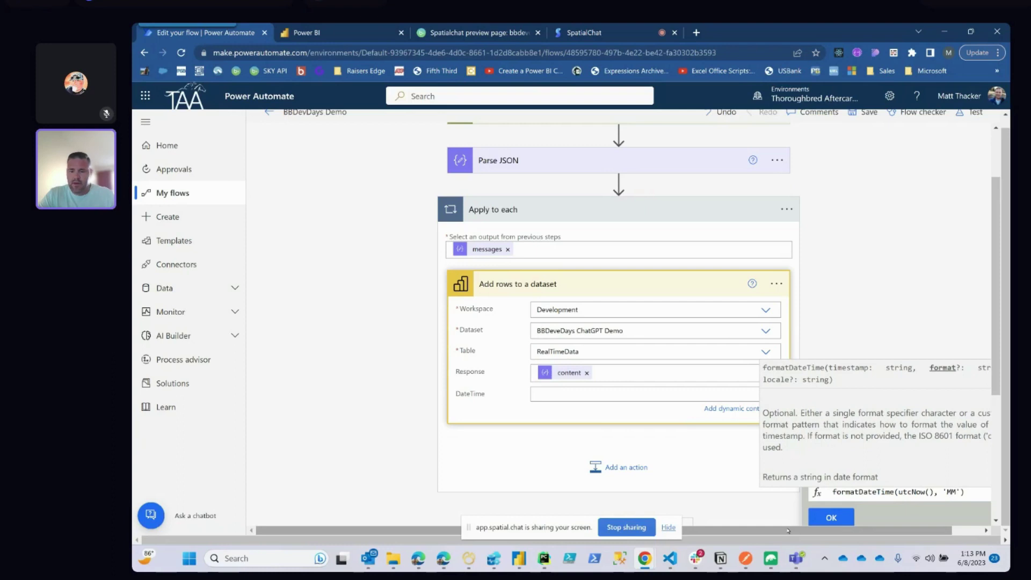
{"action": "type", "text": "/dd/"}
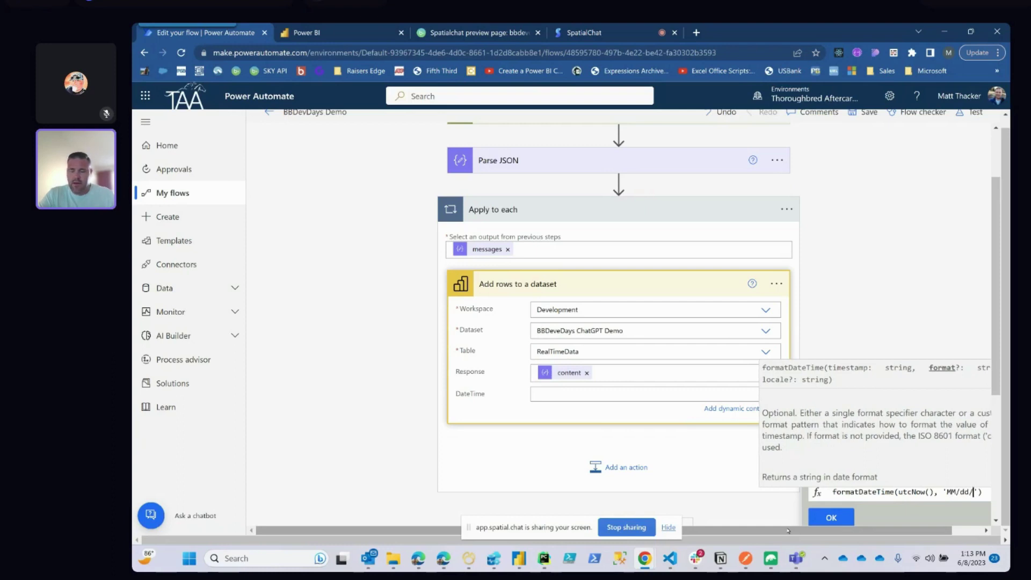
{"action": "type", "text": "yyyy"}
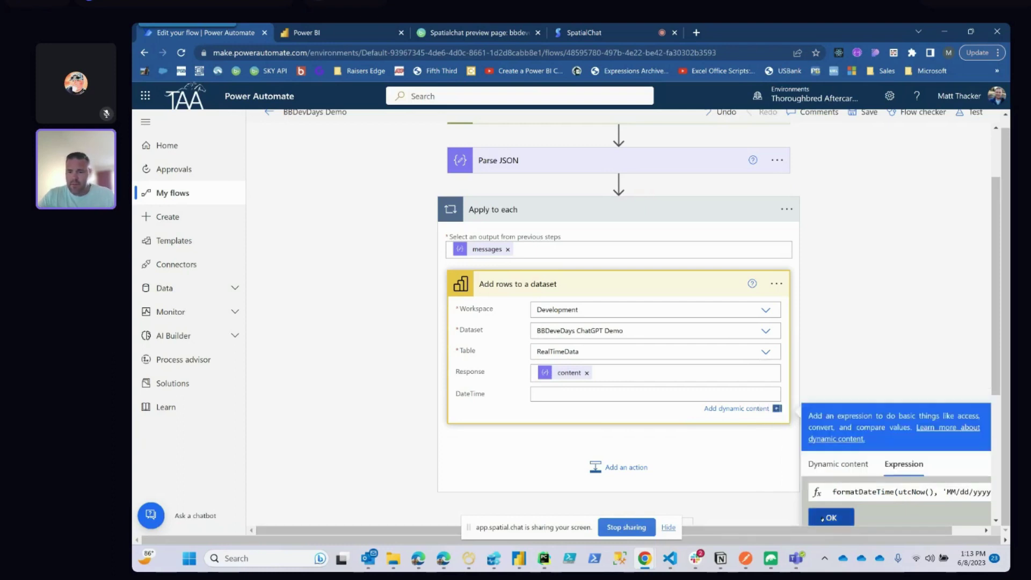
{"action": "left_click", "coordinate": [830, 517]}
{"action": "left_click", "coordinate": [664, 463]}
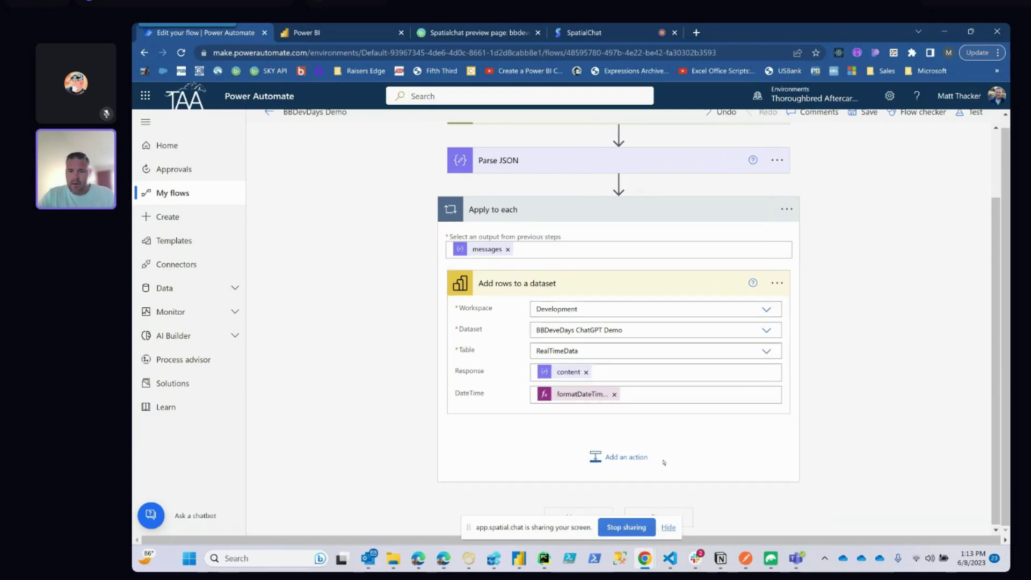
{"action": "left_click", "coordinate": [865, 111]}
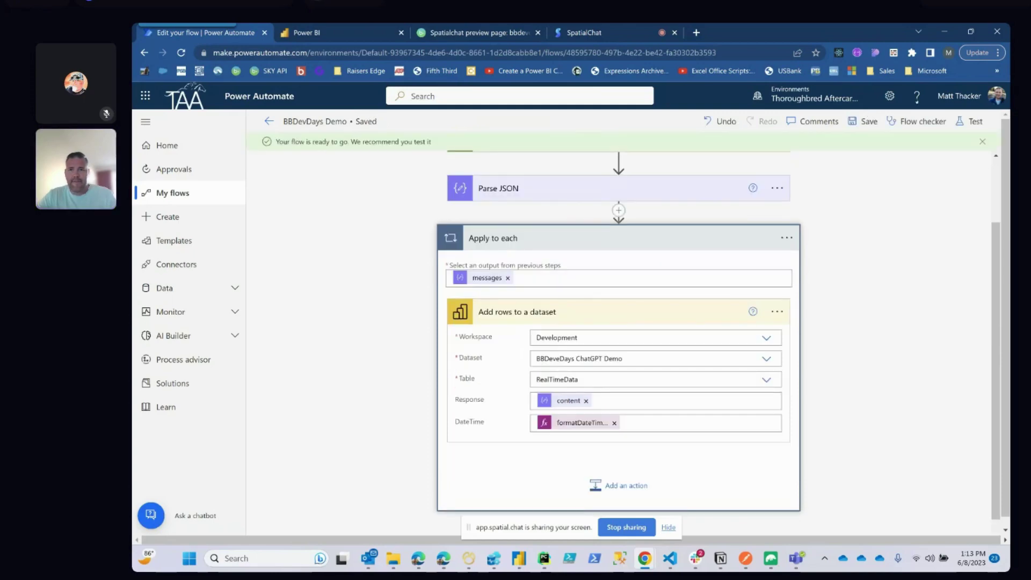
- Switch to Power BI Desktop and reduce the height of the Run flow button visual to a slim bar
{"action": "left_click", "coordinate": [515, 562]}
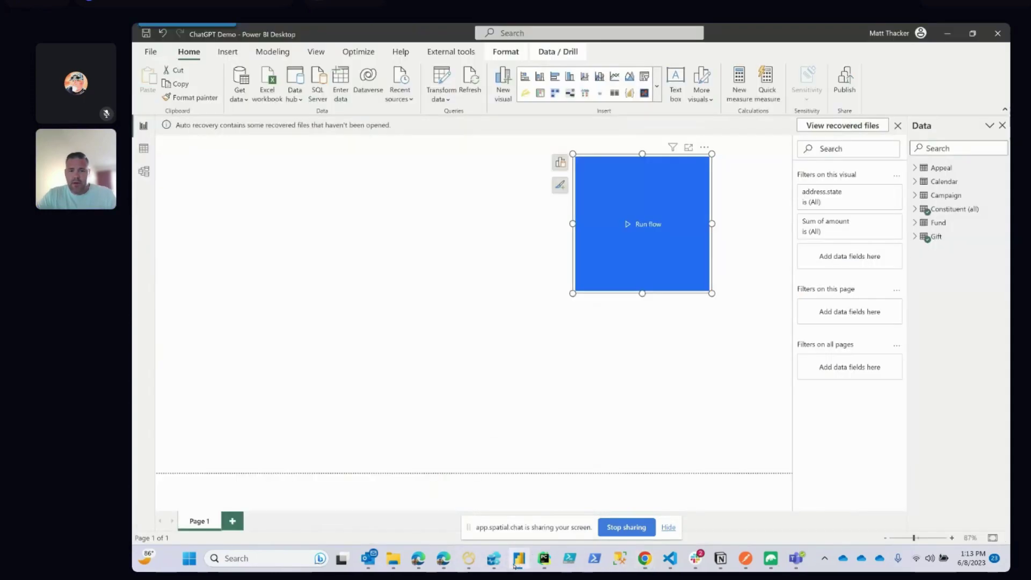
{"action": "left_click", "coordinate": [448, 354]}
{"action": "left_click", "coordinate": [649, 291]}
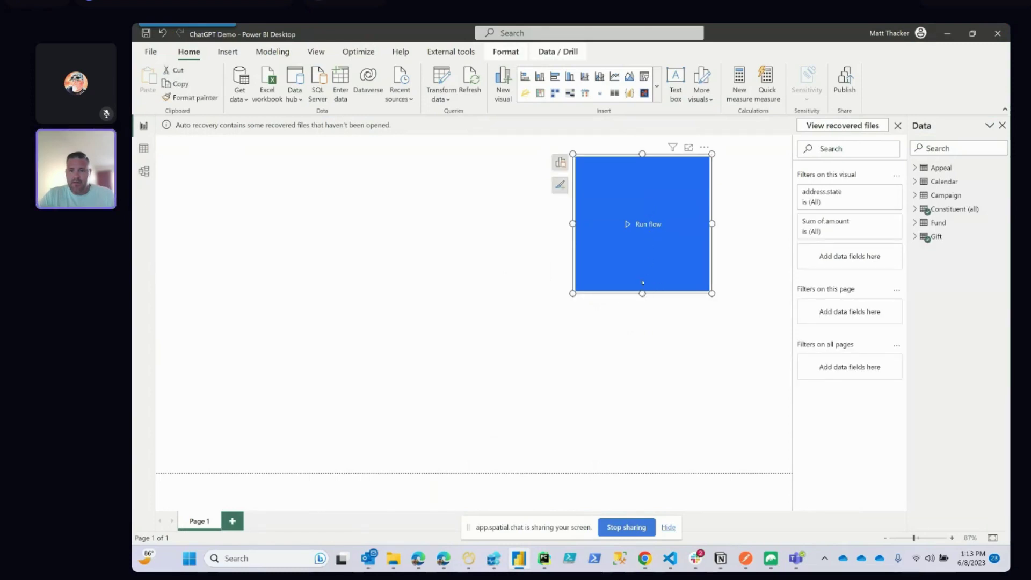
{"action": "left_click_drag", "start_coordinate": [642, 293], "coordinate": [633, 182]}
{"action": "left_click", "coordinate": [633, 182]}
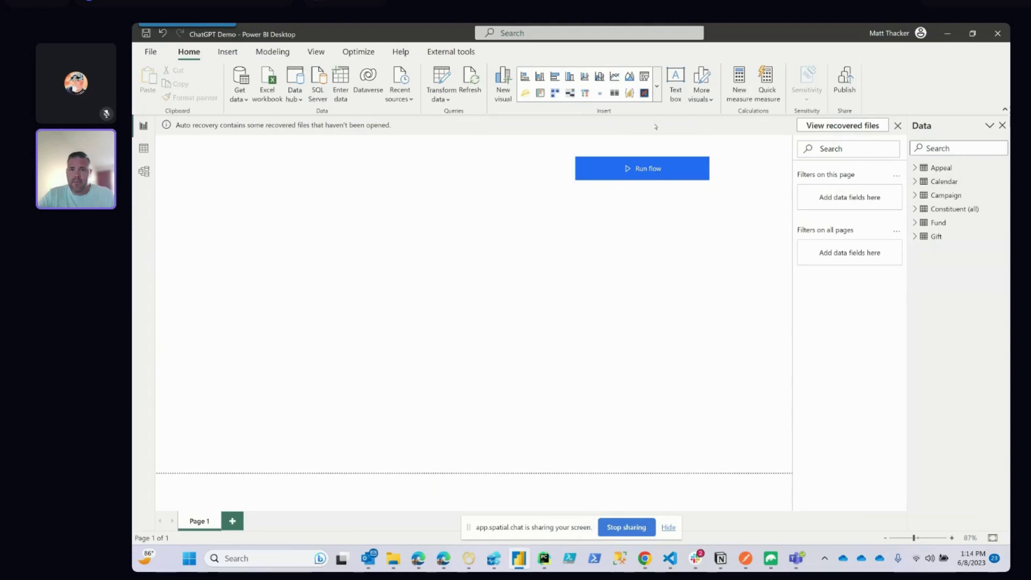
- Add a slicer visual to the report page and populate it with the Year field from the Calendar table
{"action": "left_click", "coordinate": [656, 90]}
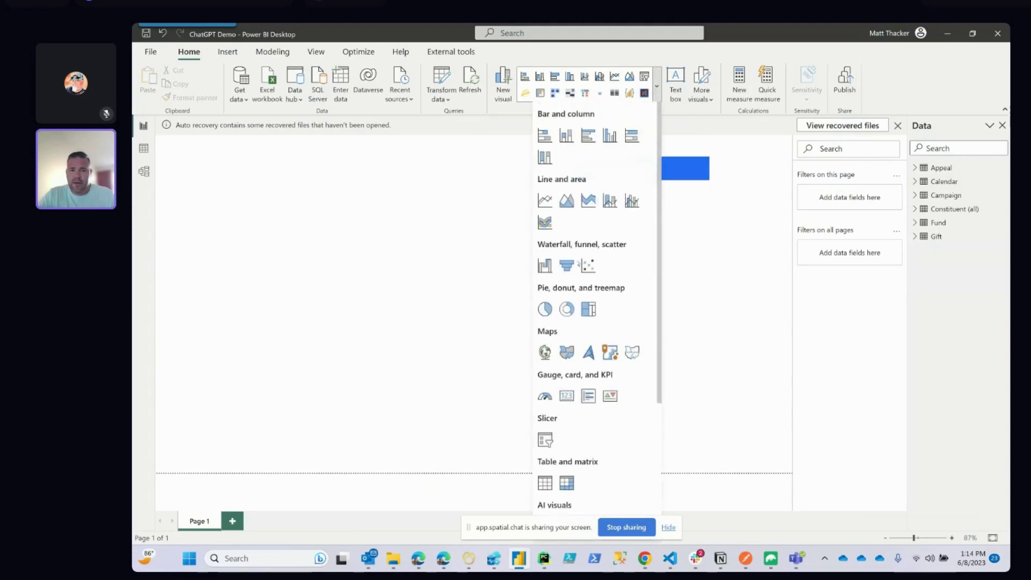
{"action": "left_click", "coordinate": [545, 439]}
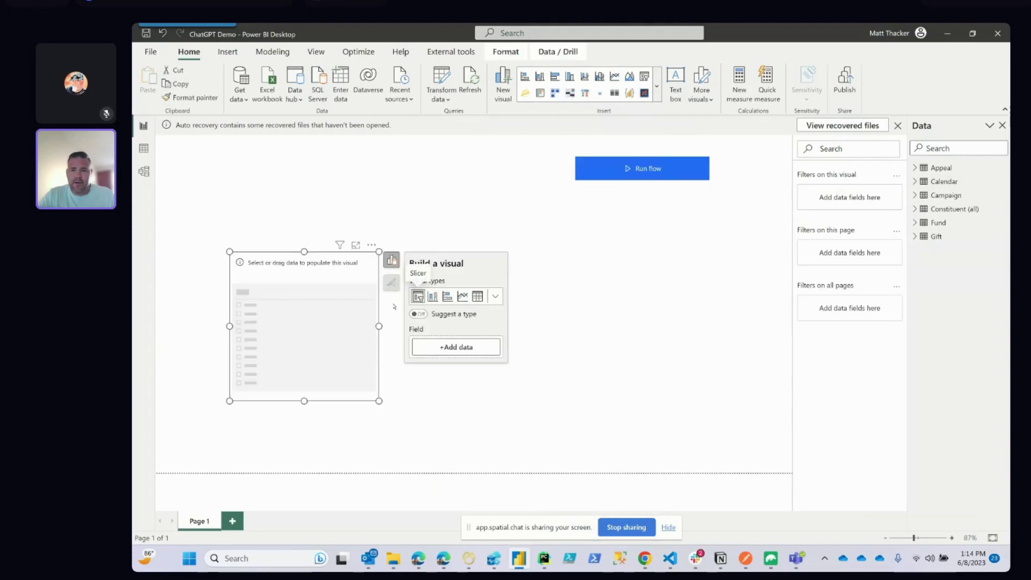
{"action": "left_click", "coordinate": [915, 181]}
{"action": "left_click", "coordinate": [959, 237]}
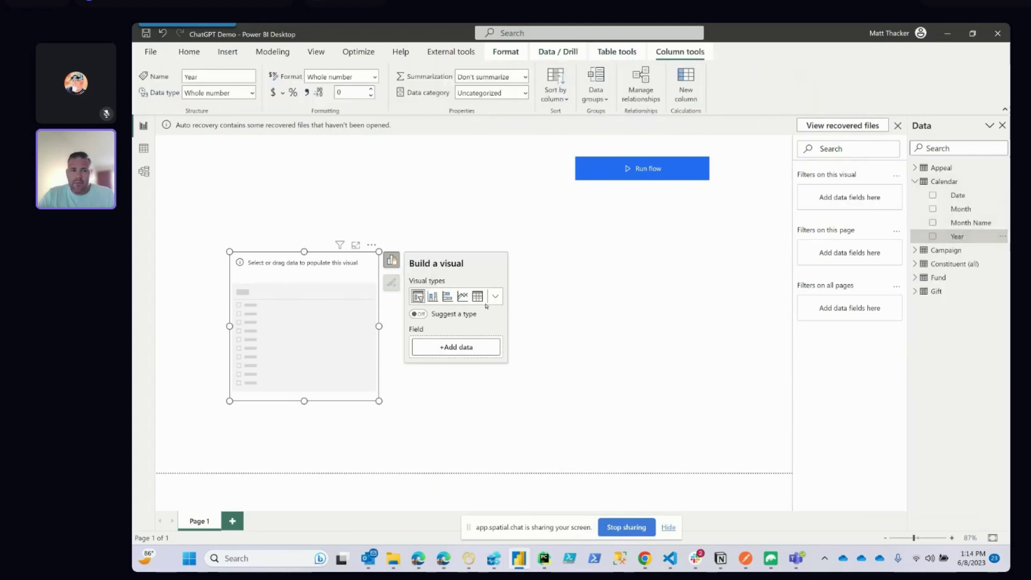
{"action": "left_click_drag", "start_coordinate": [959, 237], "coordinate": [317, 342]}
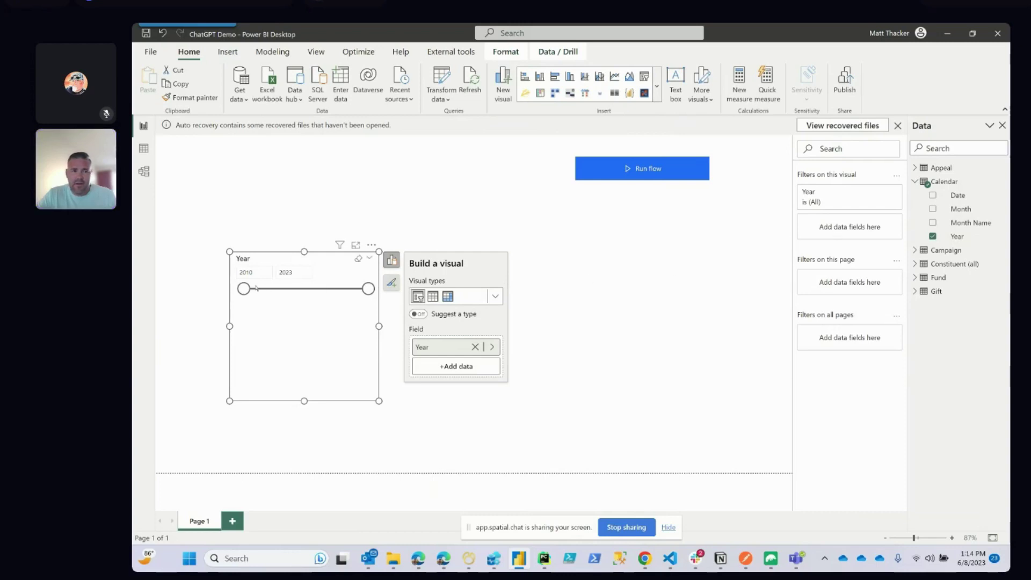
- Limit the Year slicer to 2022 only, then shrink it and place it in the report page's upper-left corner
{"action": "left_click_drag", "start_coordinate": [244, 289], "coordinate": [357, 288]}
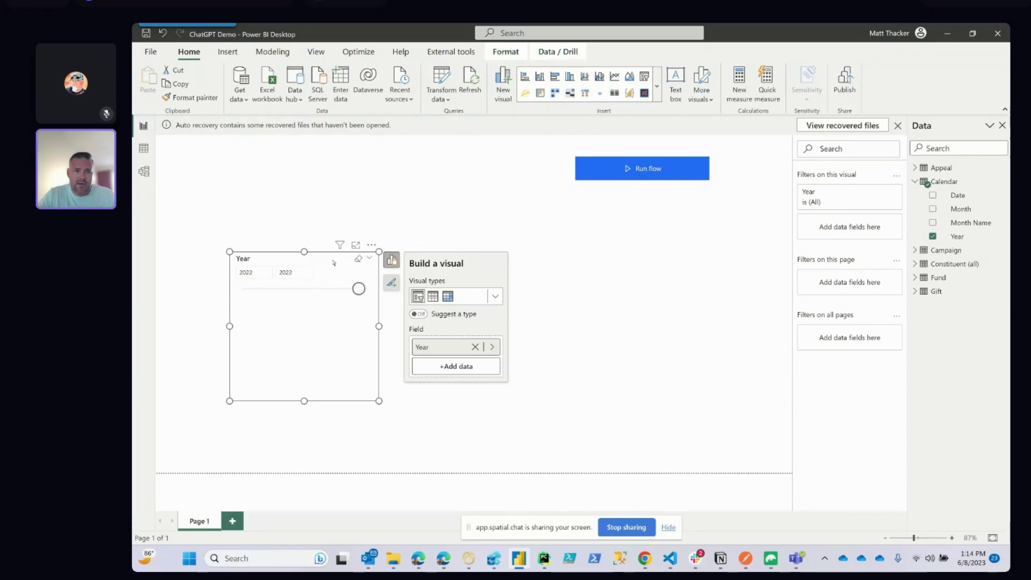
{"action": "left_click_drag", "start_coordinate": [378, 400], "coordinate": [349, 295]}
{"action": "left_click_drag", "start_coordinate": [328, 261], "coordinate": [268, 159]}
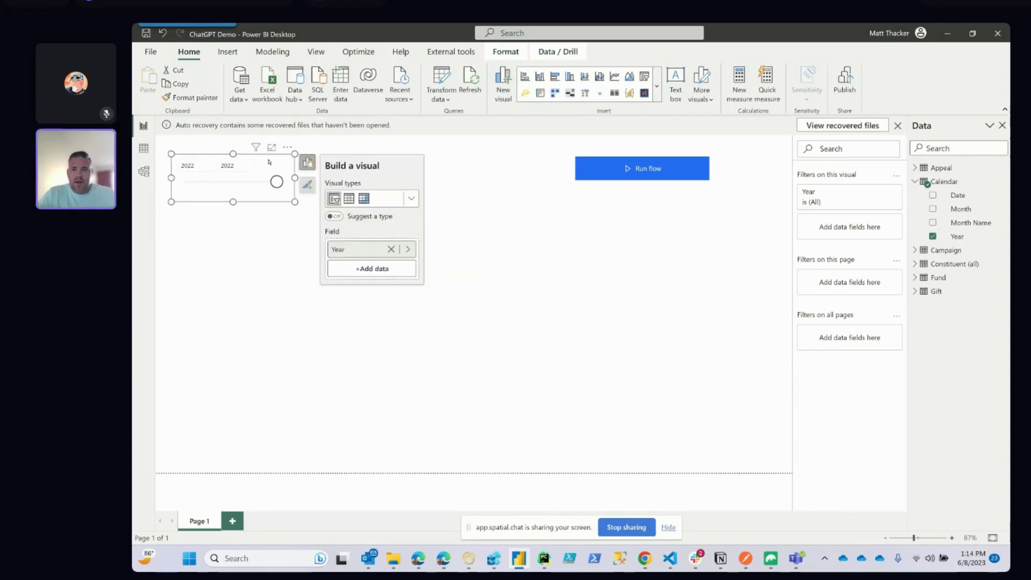
{"action": "left_click", "coordinate": [469, 391]}
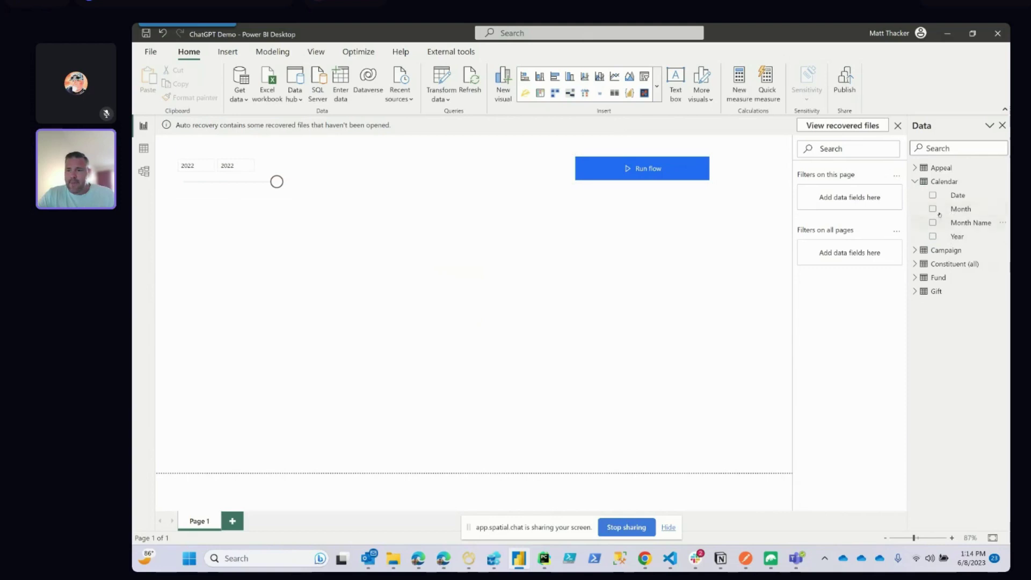
- Add a table visual below the slicer, enlarge it and add the address.state field from the Constituent (all) table
{"action": "left_click", "coordinate": [657, 100]}
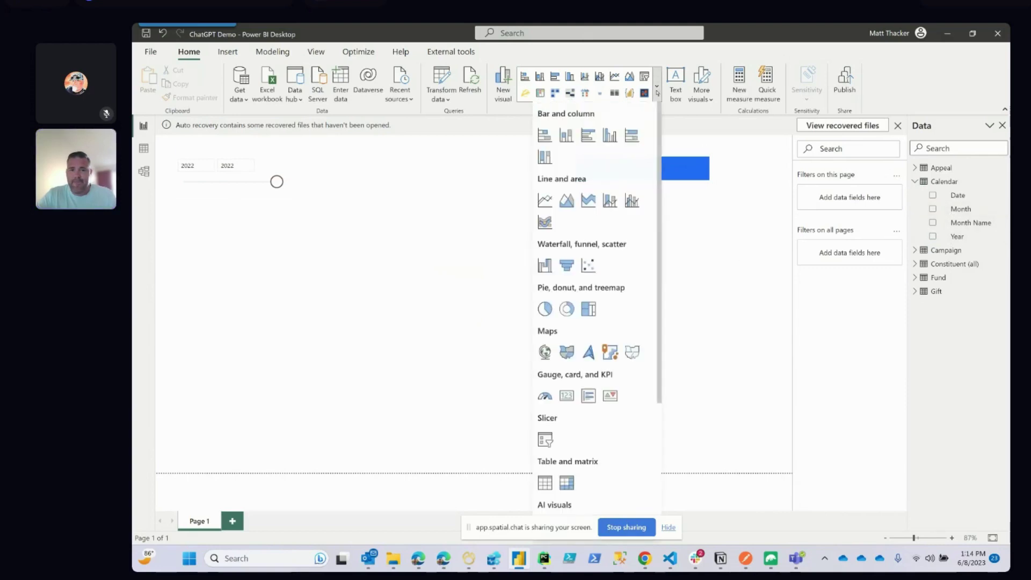
{"action": "left_click", "coordinate": [545, 482]}
{"action": "left_click_drag", "start_coordinate": [294, 321], "coordinate": [407, 415]}
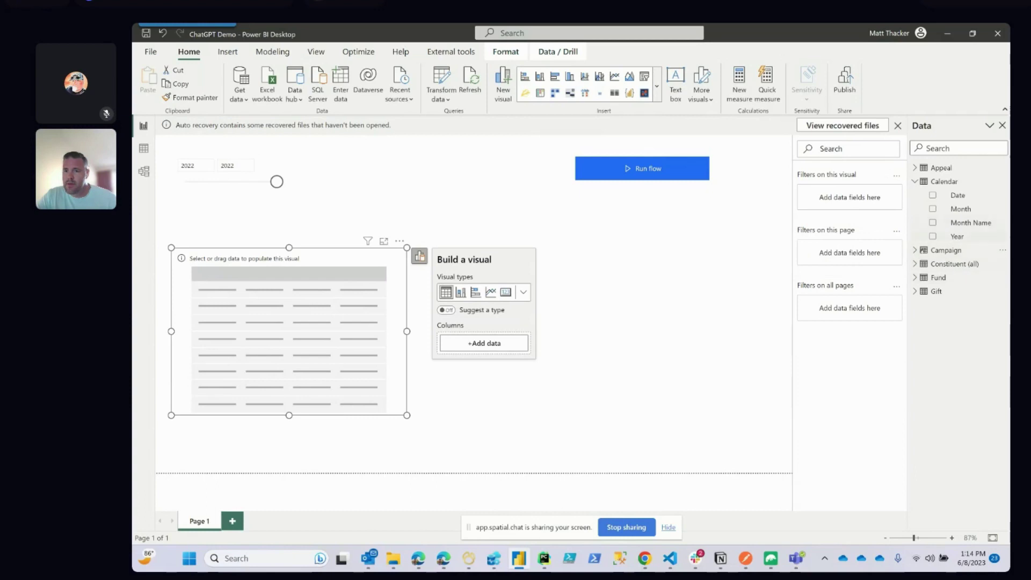
{"action": "left_click", "coordinate": [915, 264]}
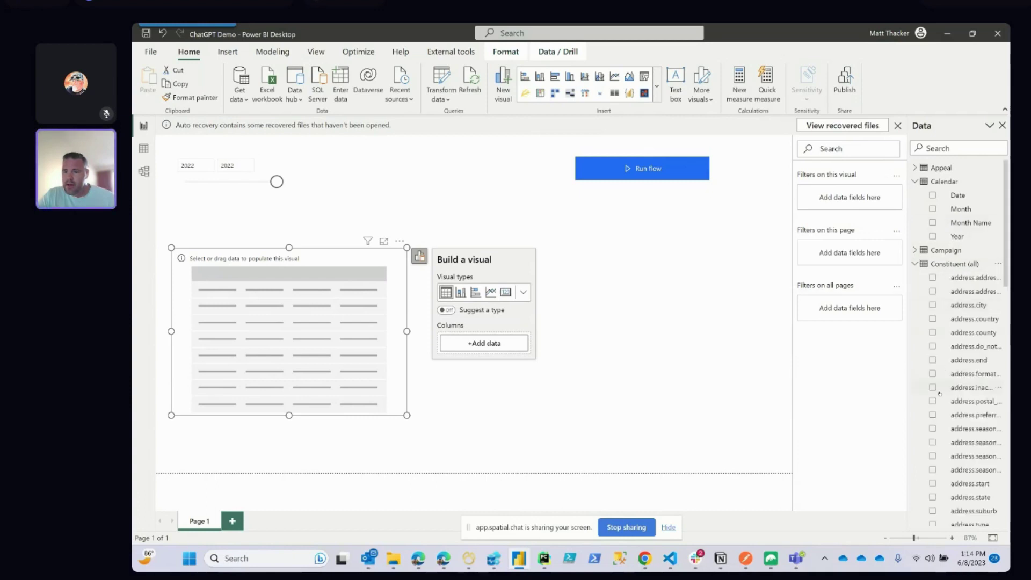
{"action": "left_click", "coordinate": [949, 497]}
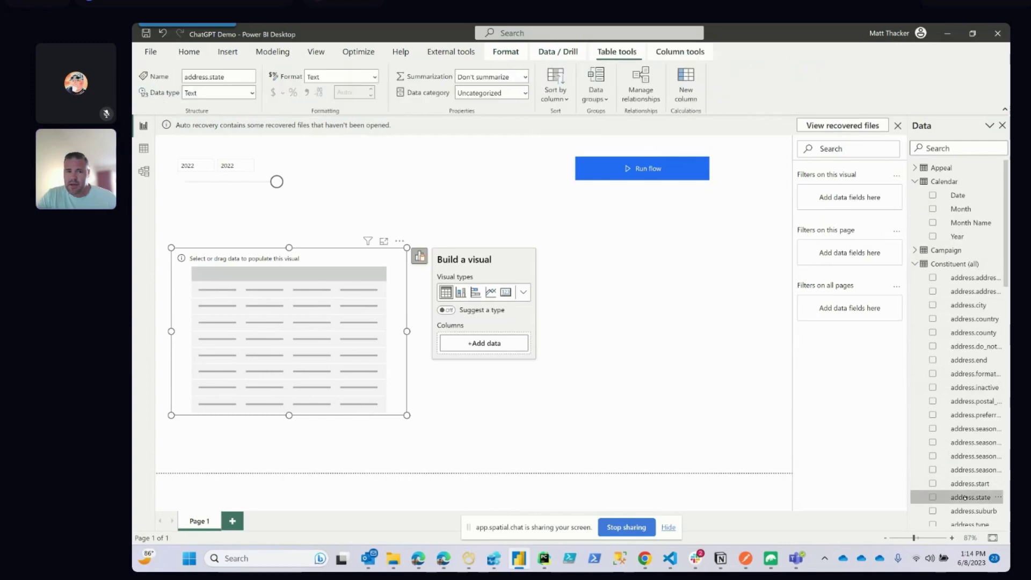
{"action": "left_click_drag", "start_coordinate": [949, 497], "coordinate": [319, 354]}
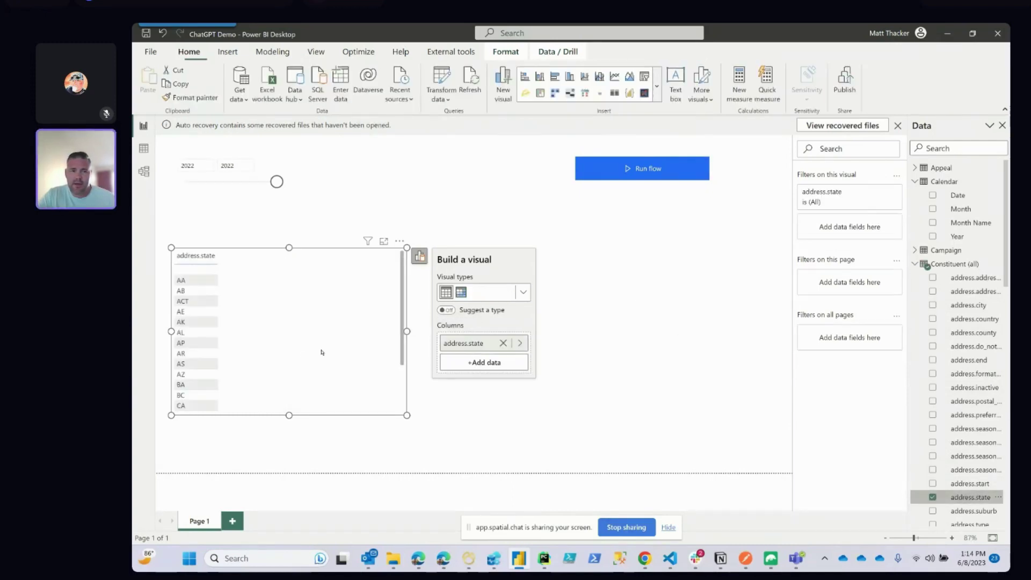
- Add the amount field from the Gift table to the address.state table visual
{"action": "left_click", "coordinate": [915, 181]}
{"action": "left_click", "coordinate": [915, 209]}
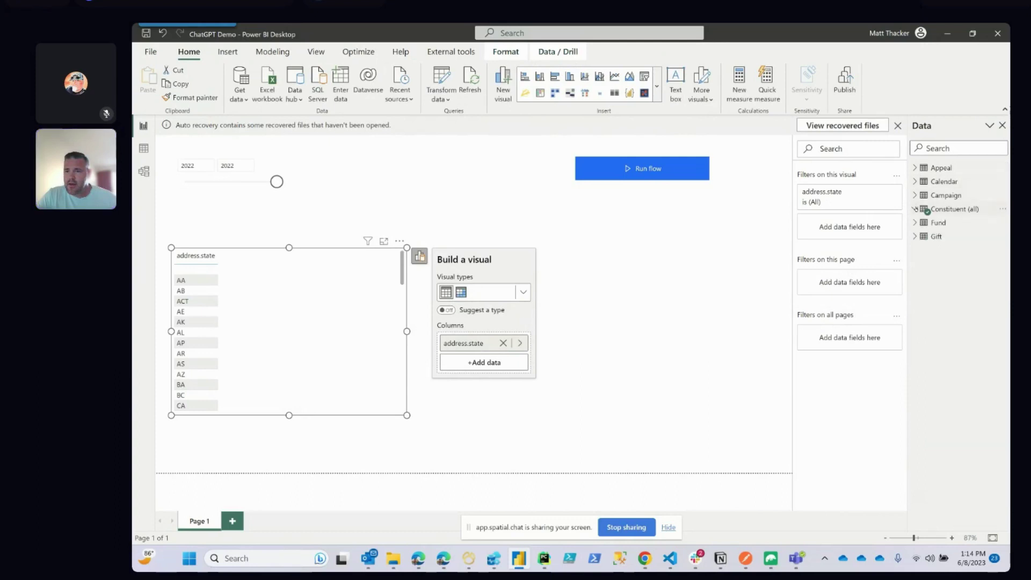
{"action": "left_click", "coordinate": [915, 236]}
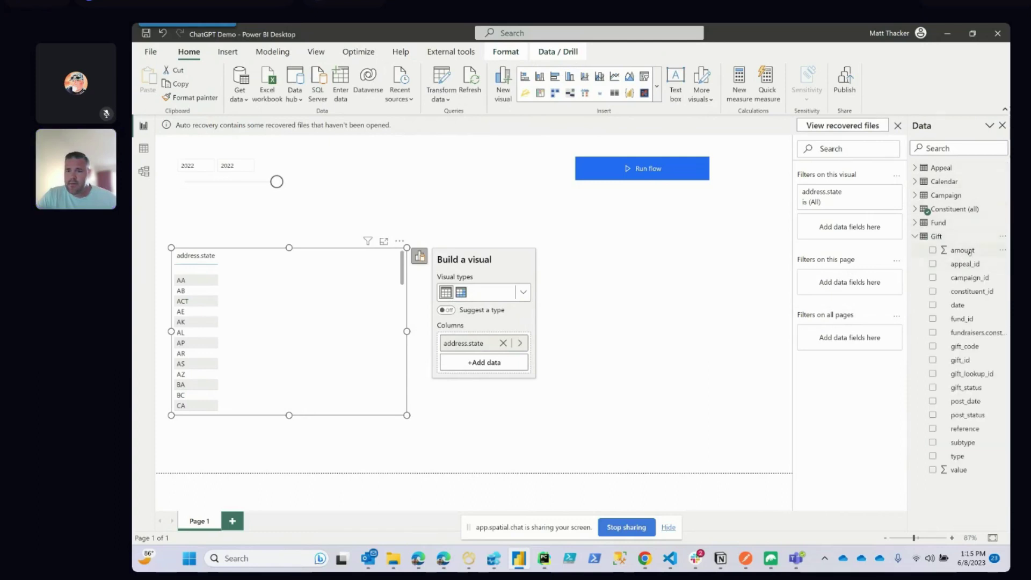
{"action": "left_click_drag", "start_coordinate": [969, 250], "coordinate": [340, 344]}
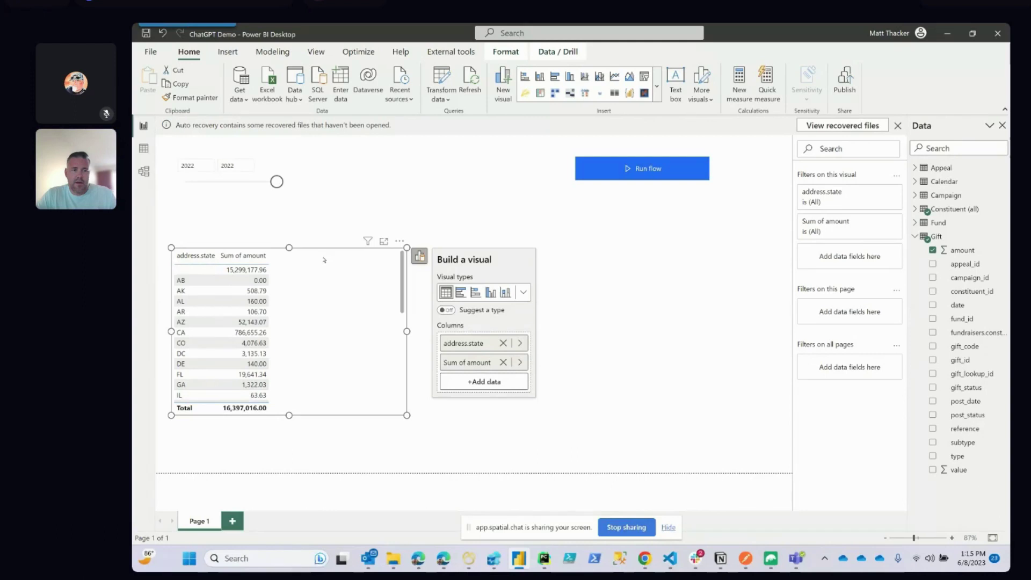
{"action": "left_click", "coordinate": [320, 231]}
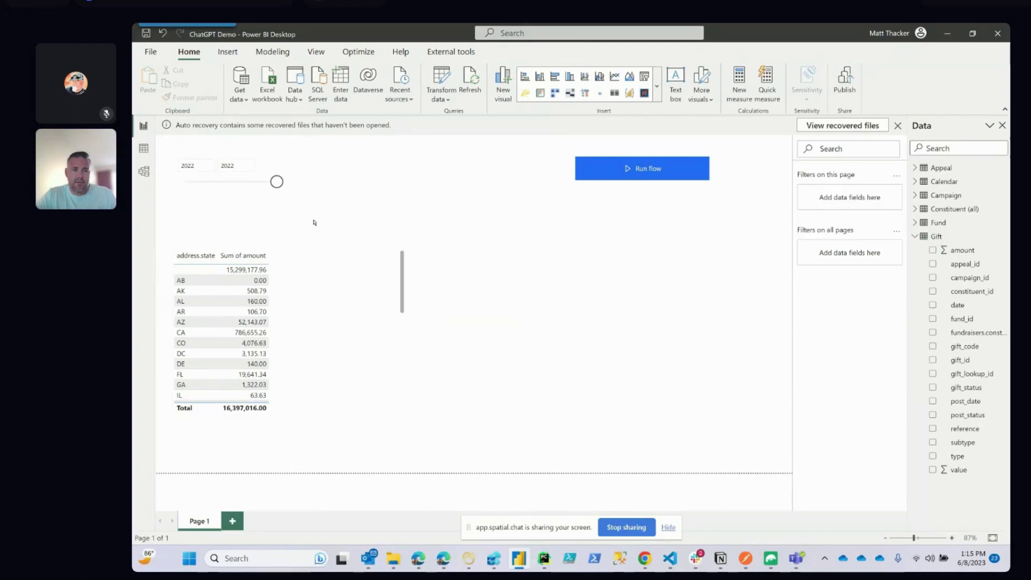
- Move the state and amount table up directly beneath the Year slicer and reduce its width
{"action": "left_click", "coordinate": [316, 306]}
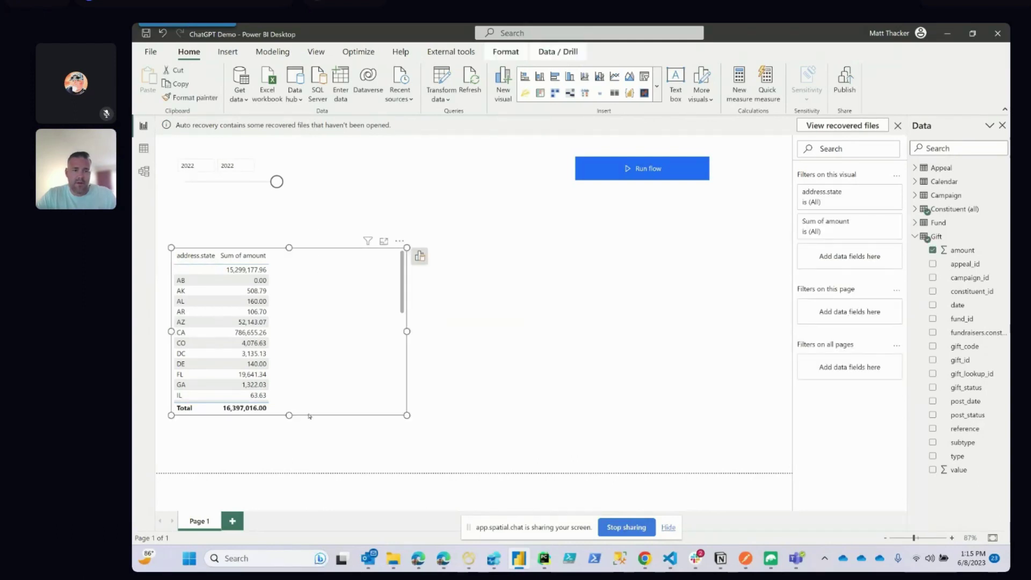
{"action": "left_click_drag", "start_coordinate": [309, 416], "coordinate": [309, 369]}
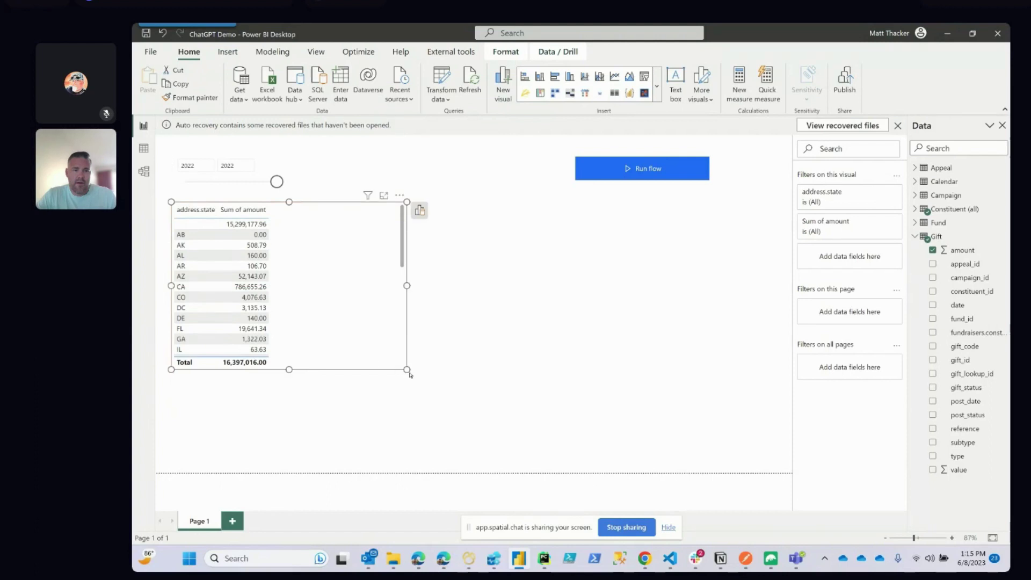
{"action": "left_click_drag", "start_coordinate": [407, 370], "coordinate": [298, 379]}
{"action": "left_click", "coordinate": [281, 397]}
{"action": "left_click", "coordinate": [657, 91]}
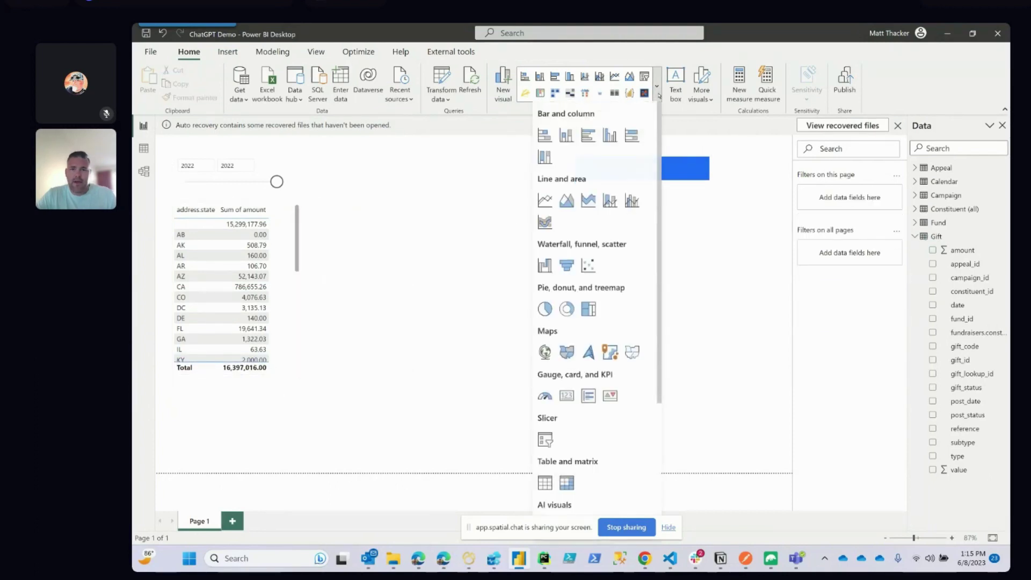
{"action": "left_click", "coordinate": [722, 215]}
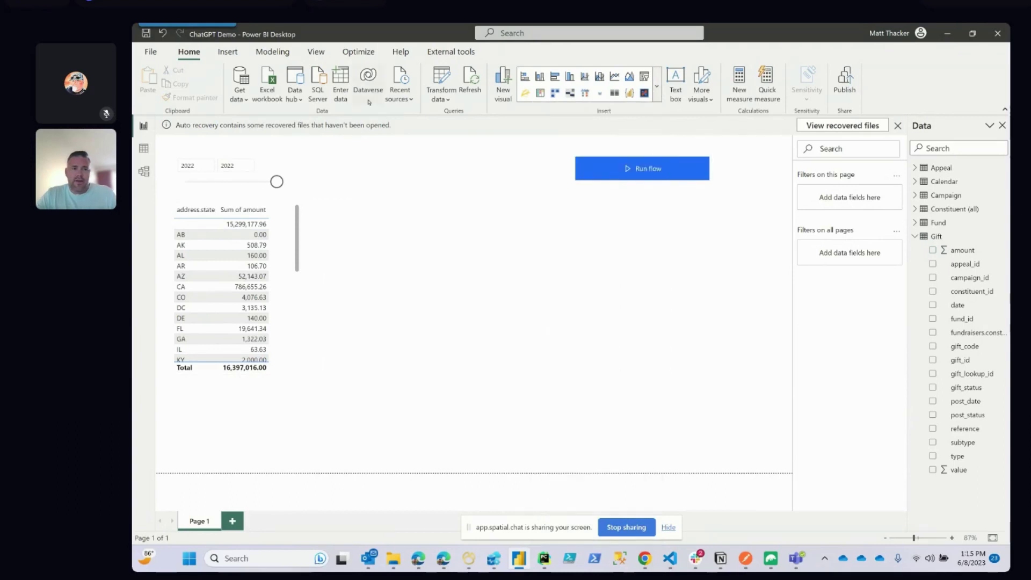
- Connect the report to the BBDeveDays ChatGPT Demo Power BI dataset, selecting the whole database with its RealTimeData table
{"action": "left_click", "coordinate": [240, 96]}
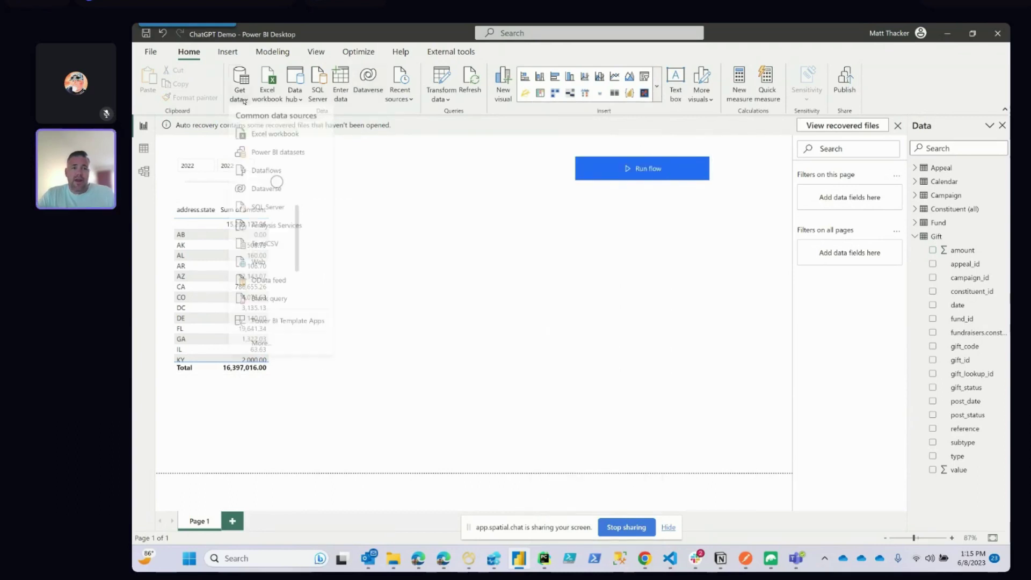
{"action": "left_click", "coordinate": [275, 154]}
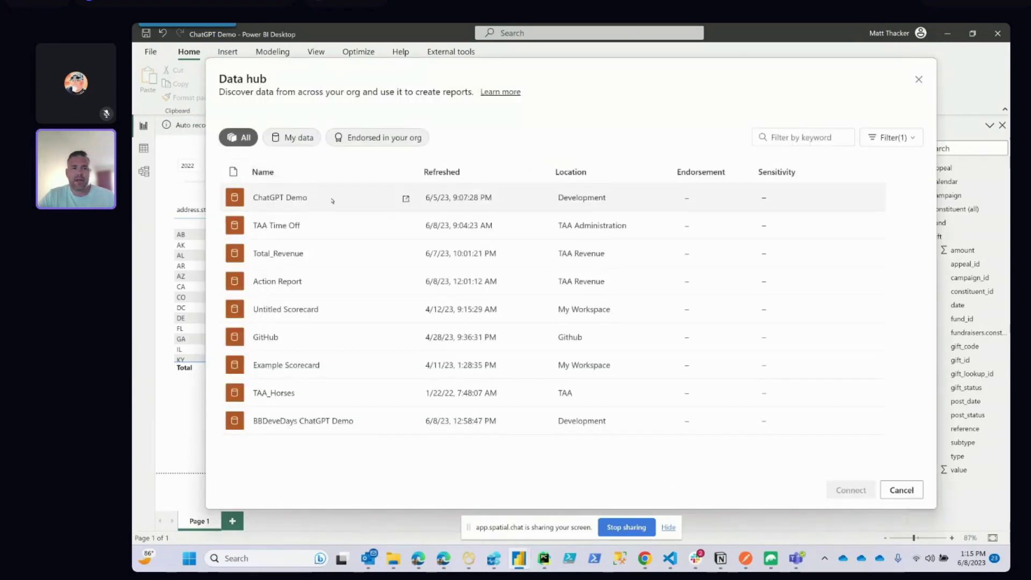
{"action": "left_click", "coordinate": [279, 422]}
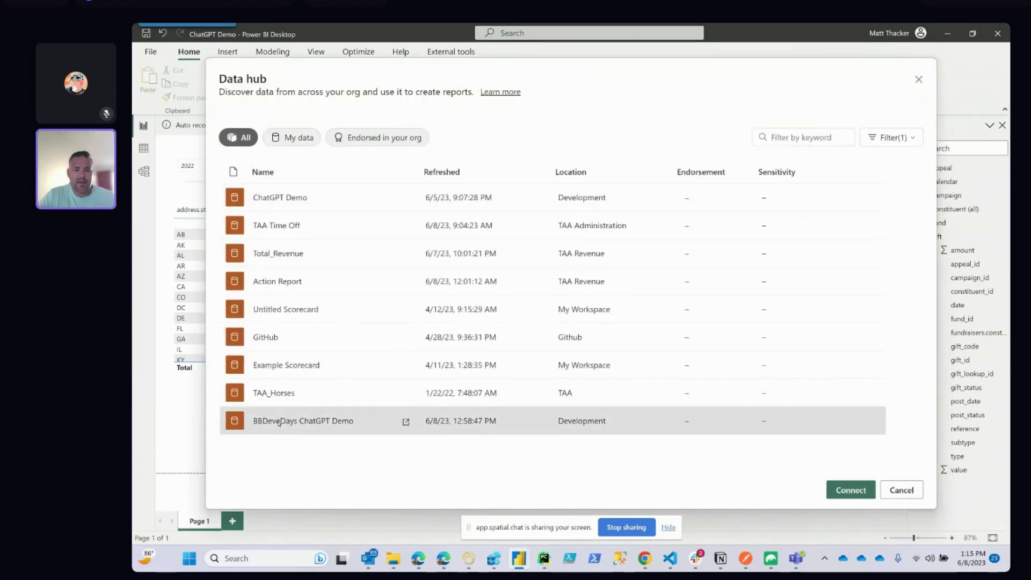
{"action": "left_click", "coordinate": [853, 490]}
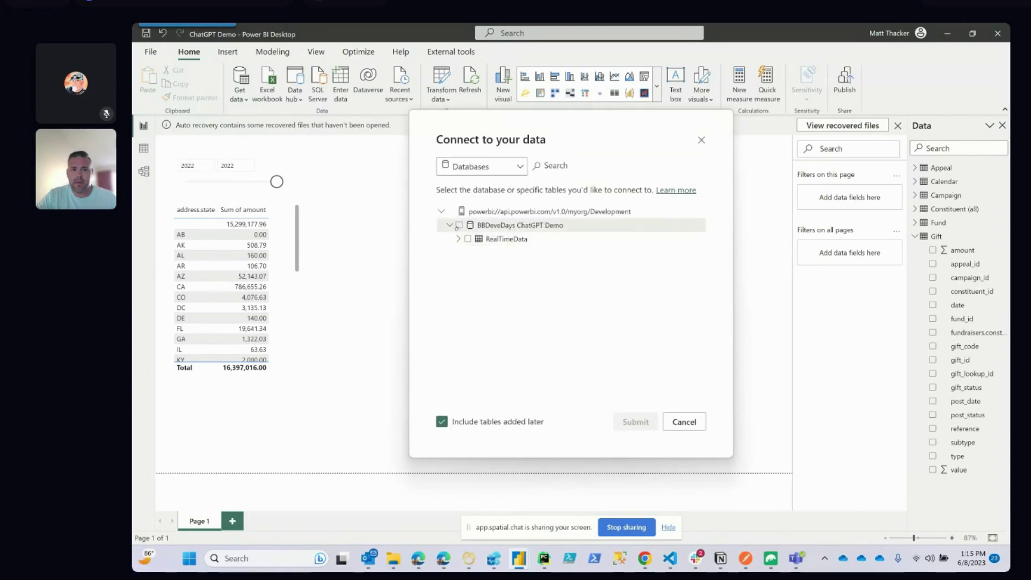
{"action": "left_click", "coordinate": [460, 226]}
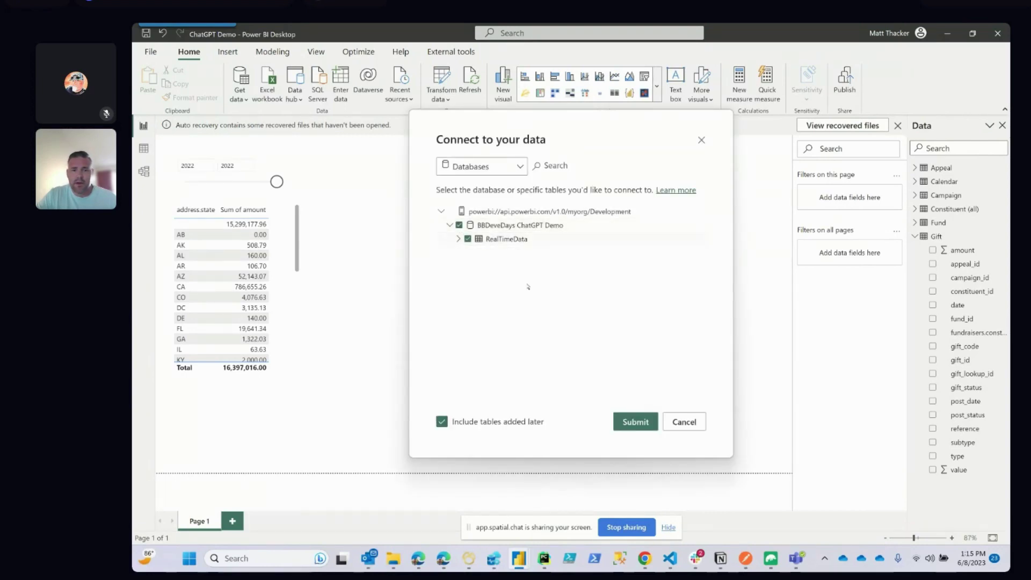
{"action": "left_click", "coordinate": [629, 423]}
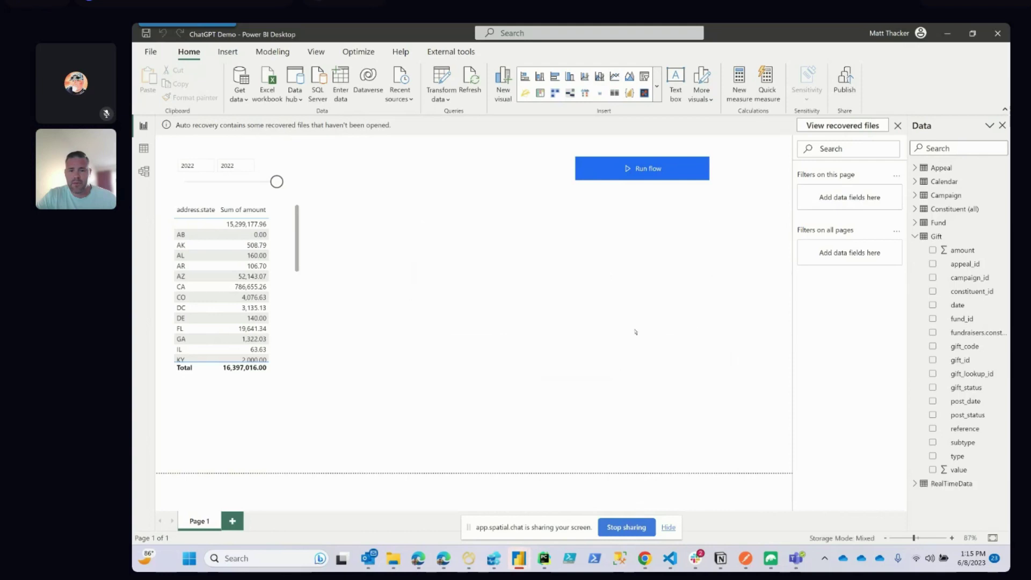
- Narrow the state and amount table slightly so it fits its two columns more closely
{"action": "left_click", "coordinate": [302, 368]}
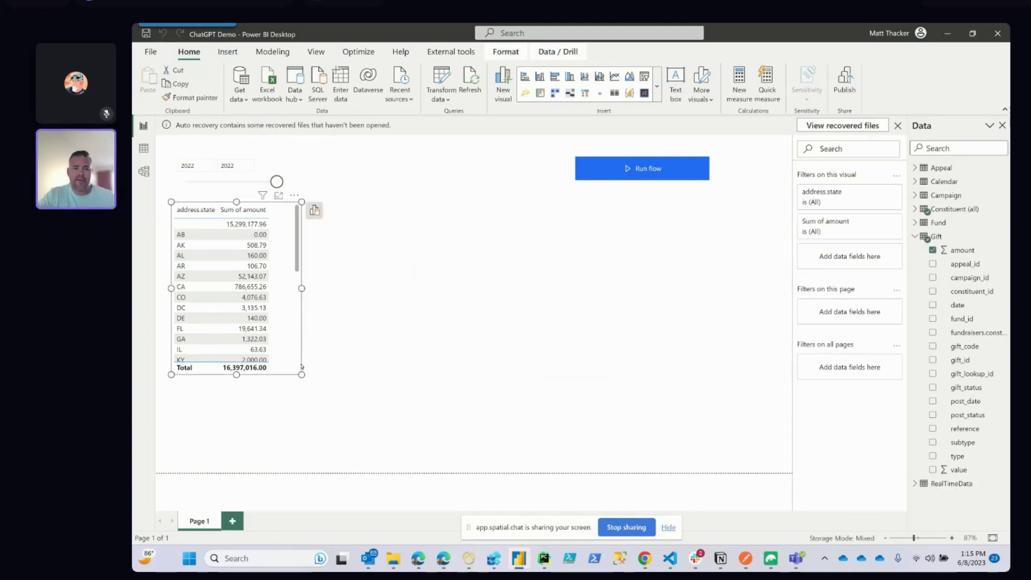
{"action": "left_click_drag", "start_coordinate": [301, 374], "coordinate": [285, 375]}
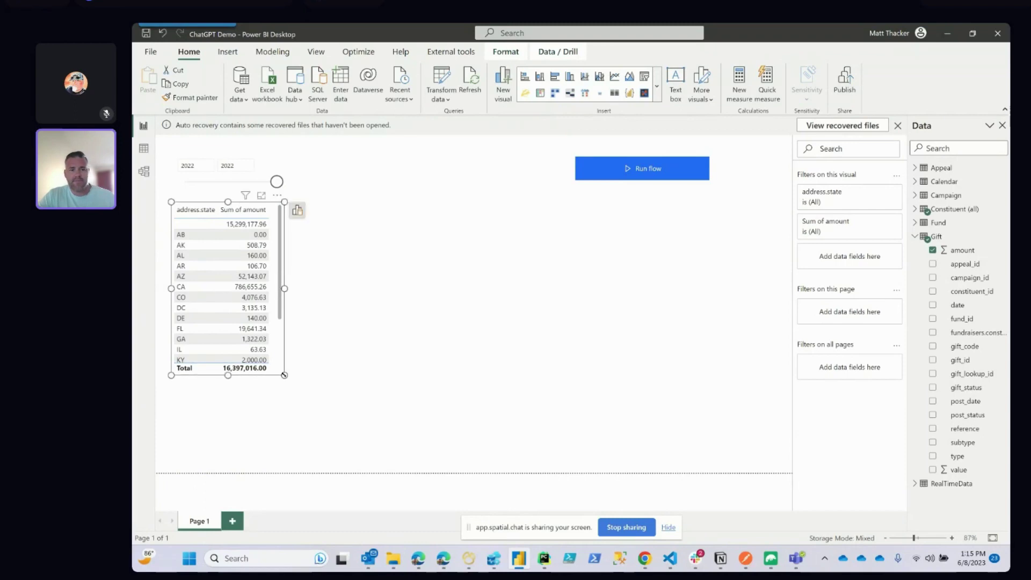
{"action": "left_click", "coordinate": [387, 310]}
- Add a large table visual beside the state table and populate it with the Response field from RealTimeData
{"action": "left_click", "coordinate": [657, 86]}
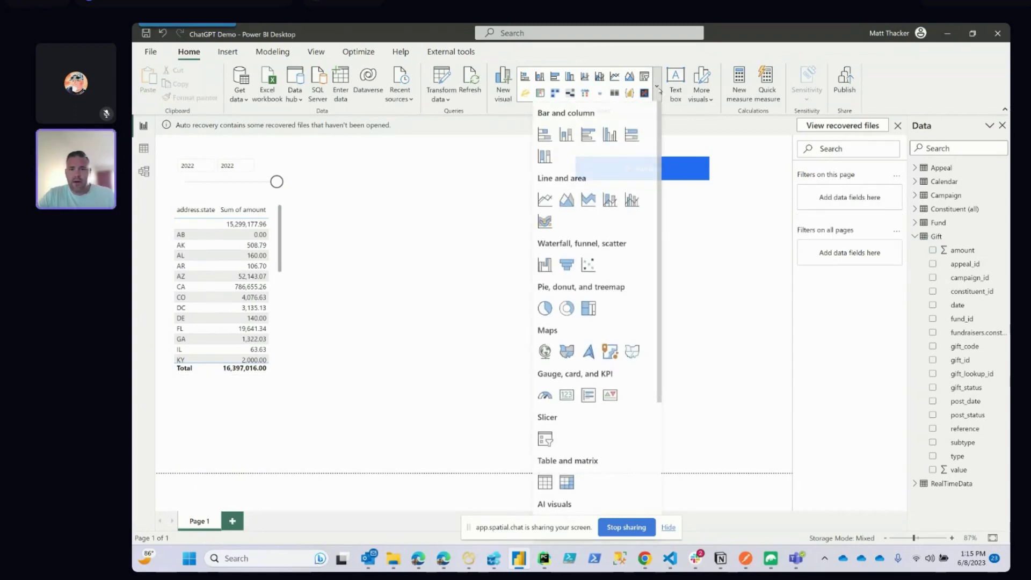
{"action": "left_click", "coordinate": [544, 483]}
{"action": "left_click_drag", "start_coordinate": [295, 451], "coordinate": [778, 467]}
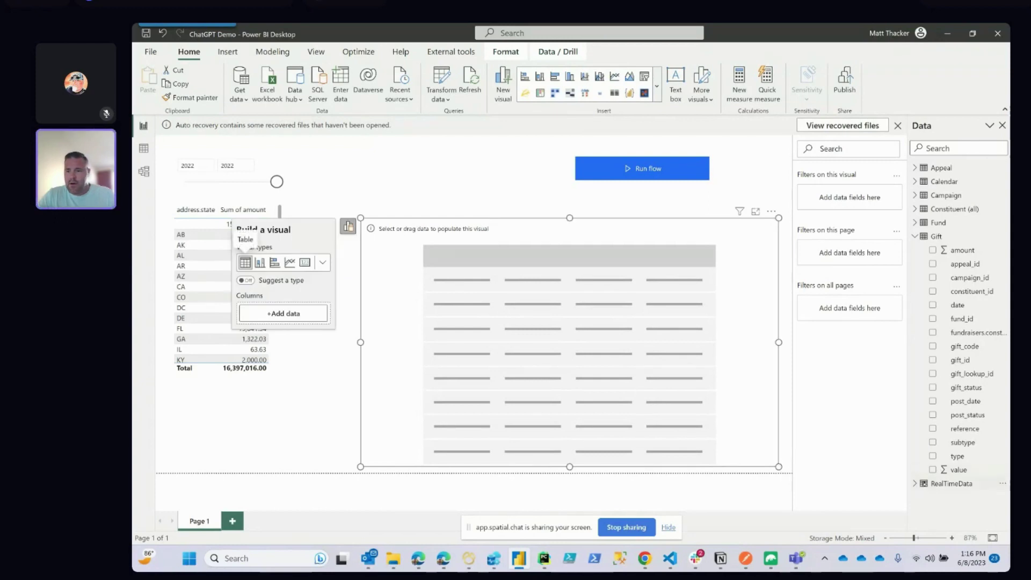
{"action": "left_click", "coordinate": [914, 484]}
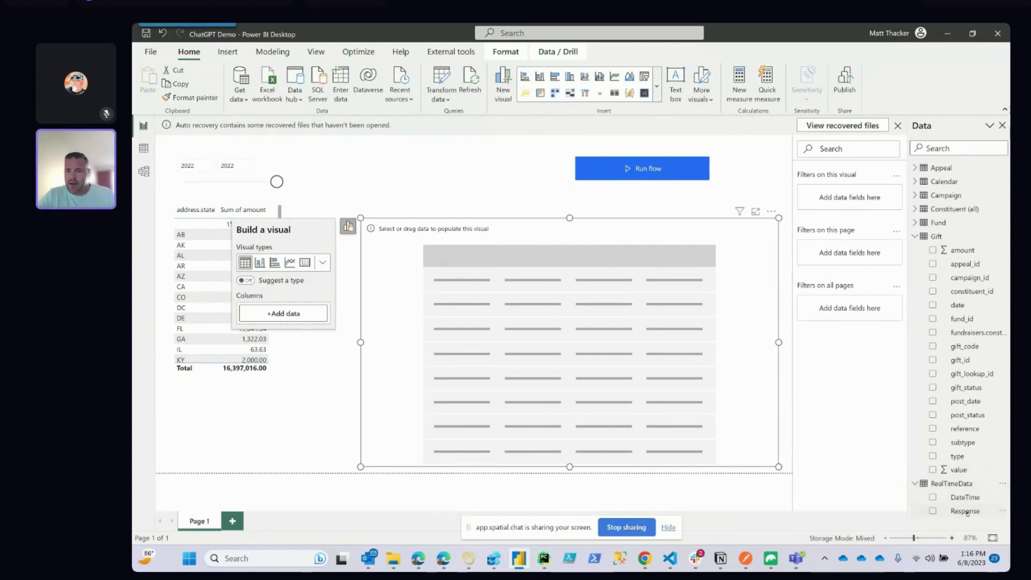
{"action": "left_click_drag", "start_coordinate": [966, 513], "coordinate": [571, 361]}
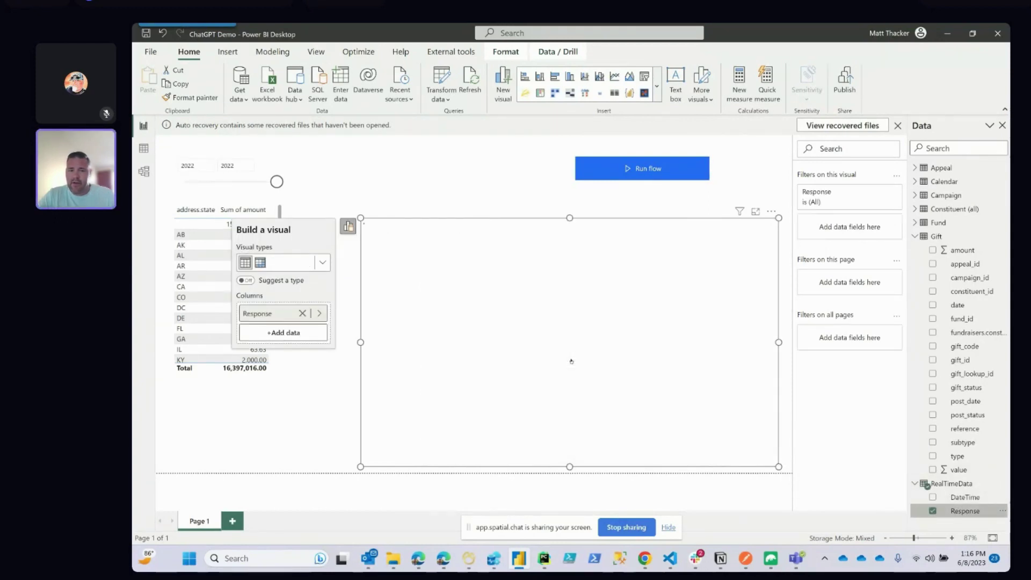
{"action": "left_click", "coordinate": [323, 367]}
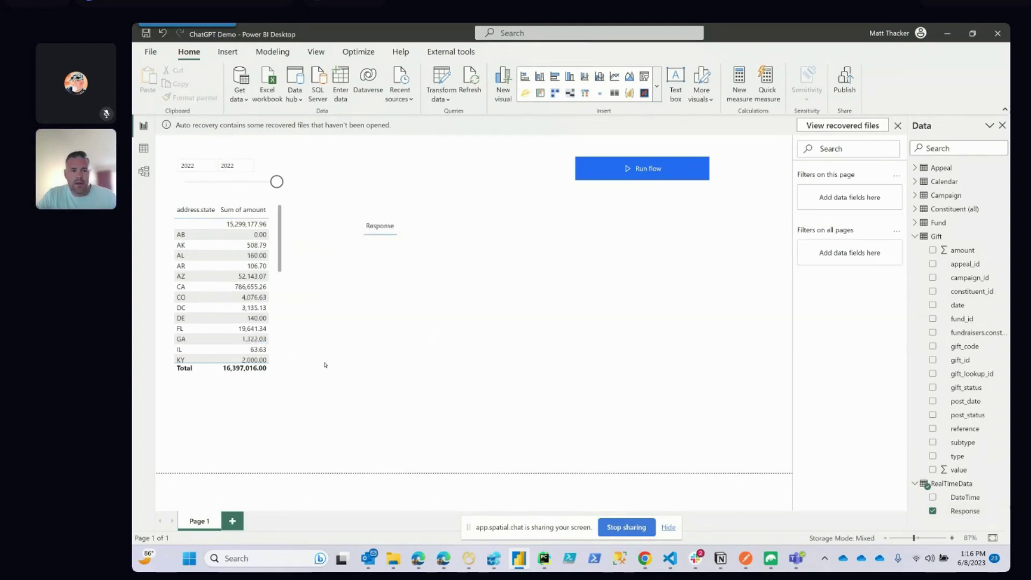
- Look through the state giving totals and trigger the flow from the Run flow visual on the report page
{"action": "left_click", "coordinate": [279, 323]}
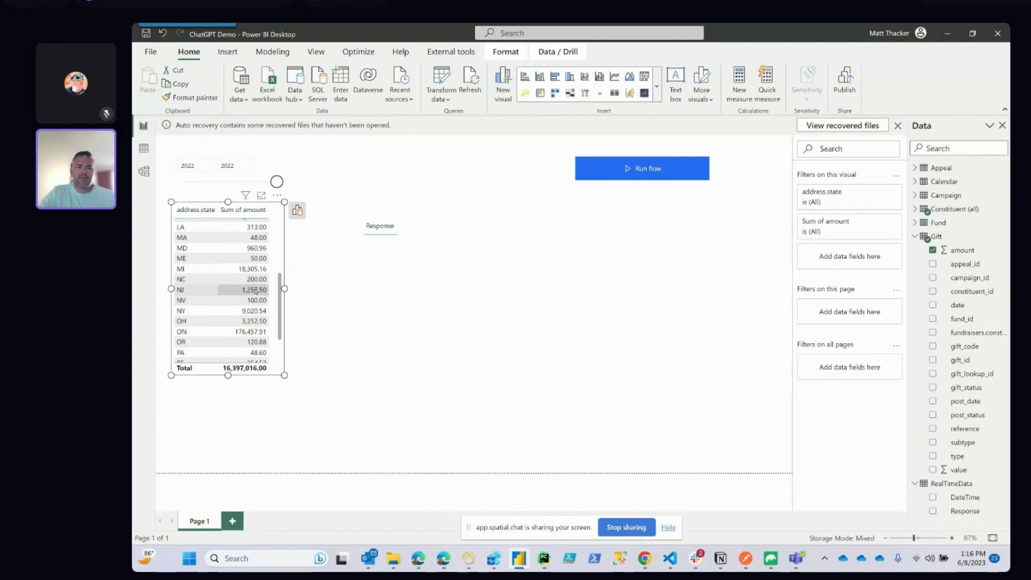
{"action": "scroll", "coordinate": [256, 290], "scroll_direction": "up", "scroll_amount": 5}
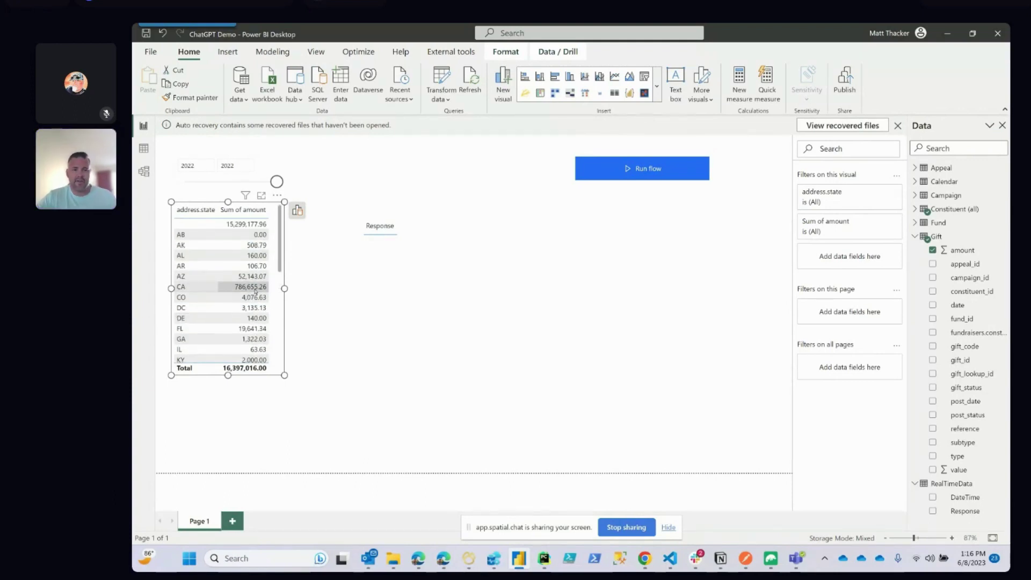
{"action": "scroll", "coordinate": [279, 314], "scroll_direction": "down", "scroll_amount": 5}
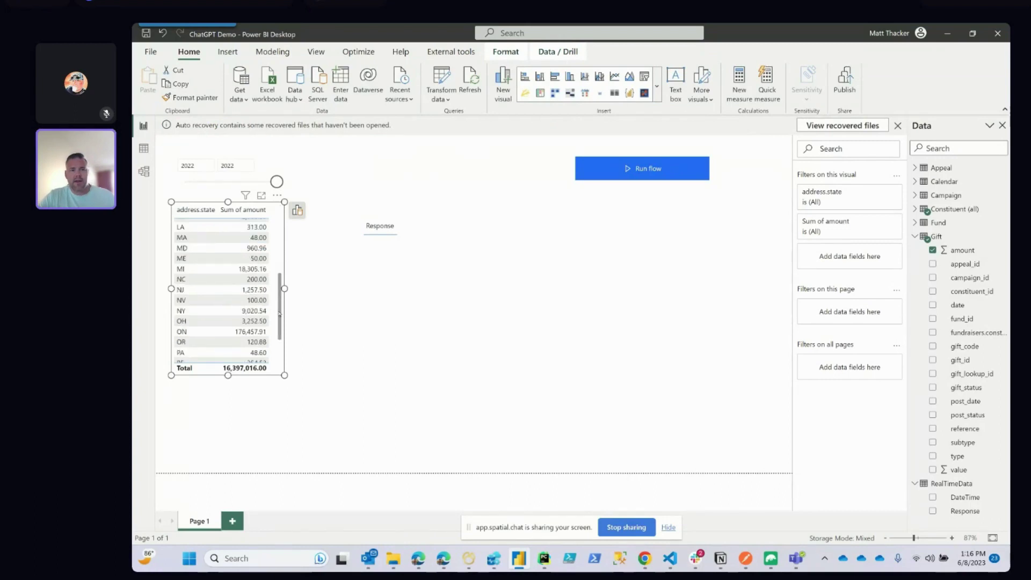
{"action": "left_click", "coordinate": [650, 169], "text": "ctrl"}
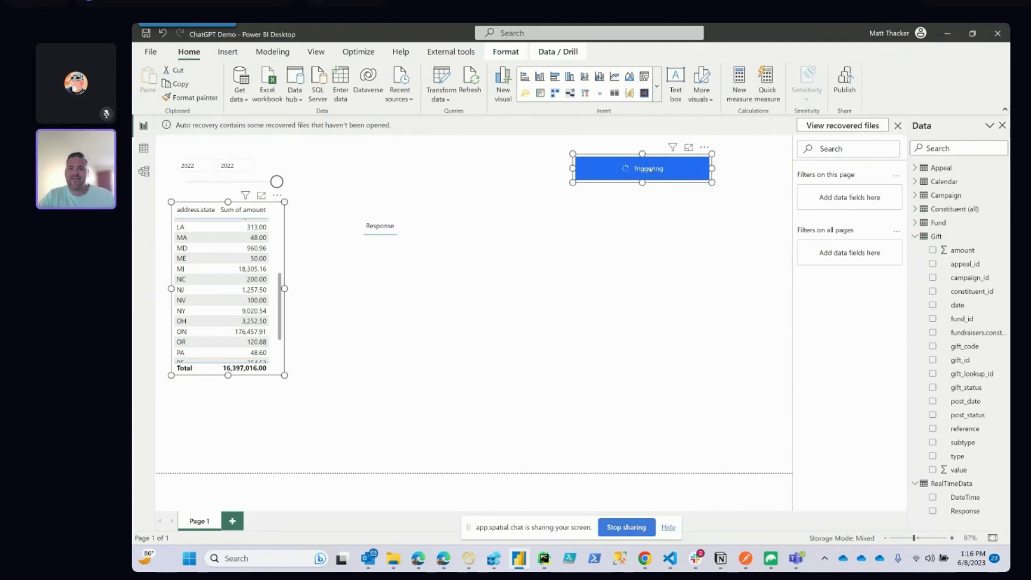
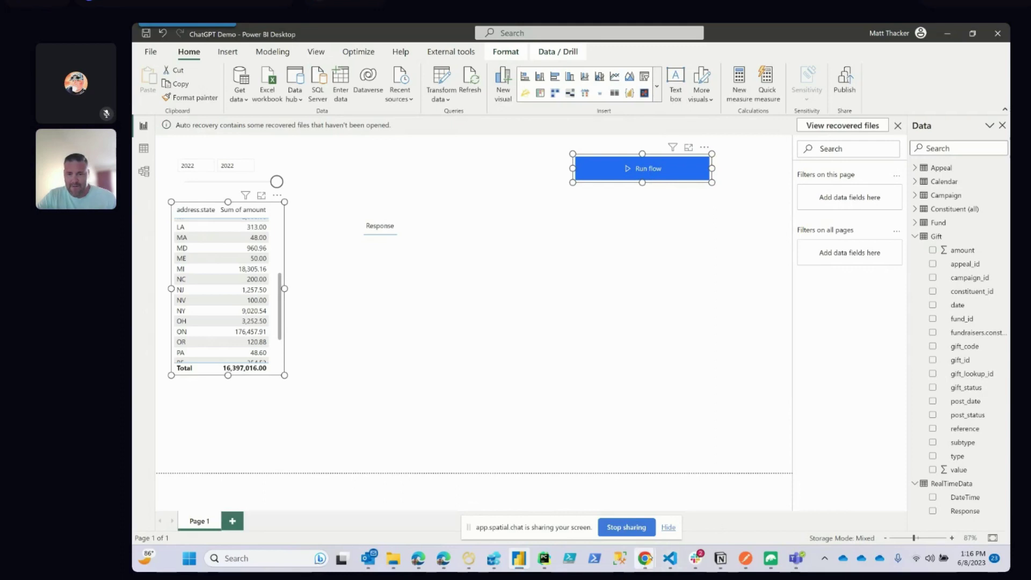
- Switch to Power Automate in the browser, open the BBDevDays Demo flow's details and refresh its run history until the run ends
{"action": "mouse_move", "coordinate": [644, 559]}
{"action": "left_click", "coordinate": [594, 521]}
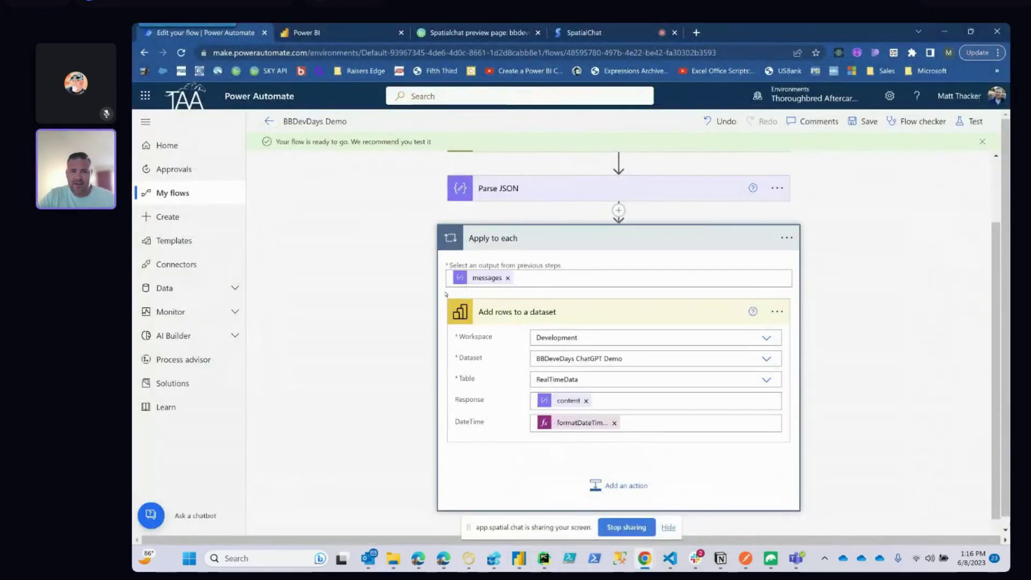
{"action": "left_click", "coordinate": [269, 121]}
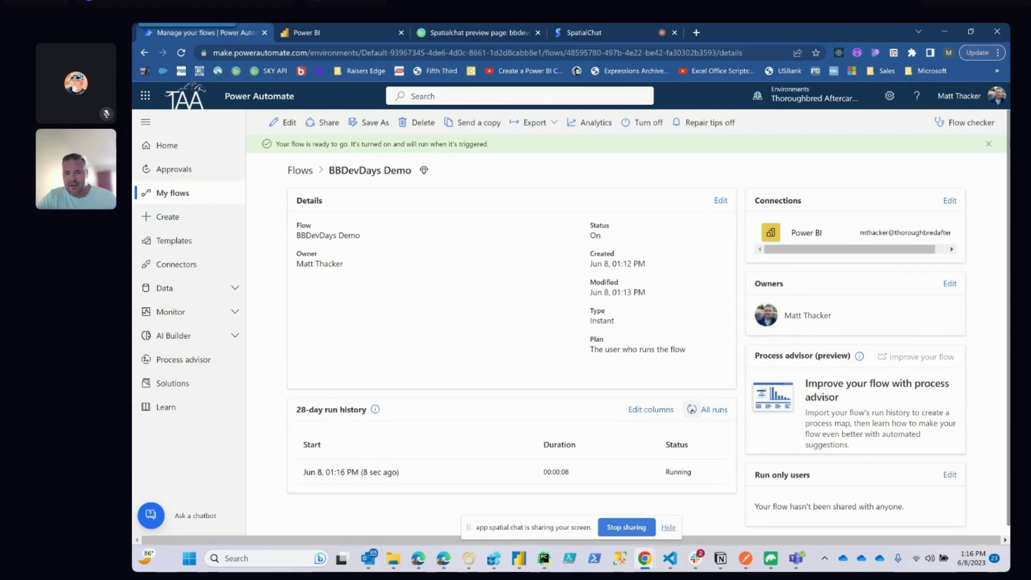
{"action": "left_click", "coordinate": [692, 409]}
{"action": "left_click", "coordinate": [691, 410]}
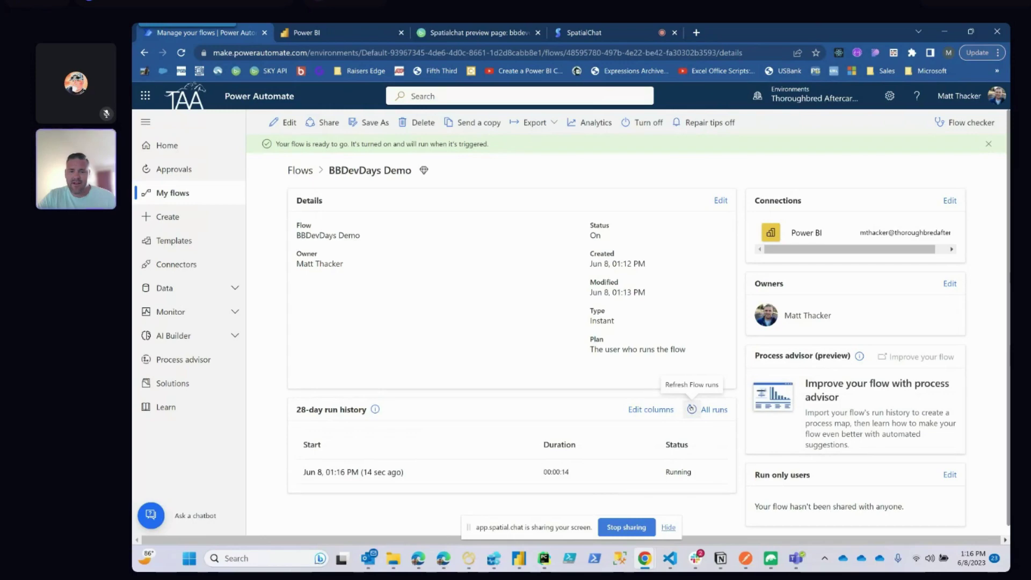
{"action": "left_click", "coordinate": [692, 409]}
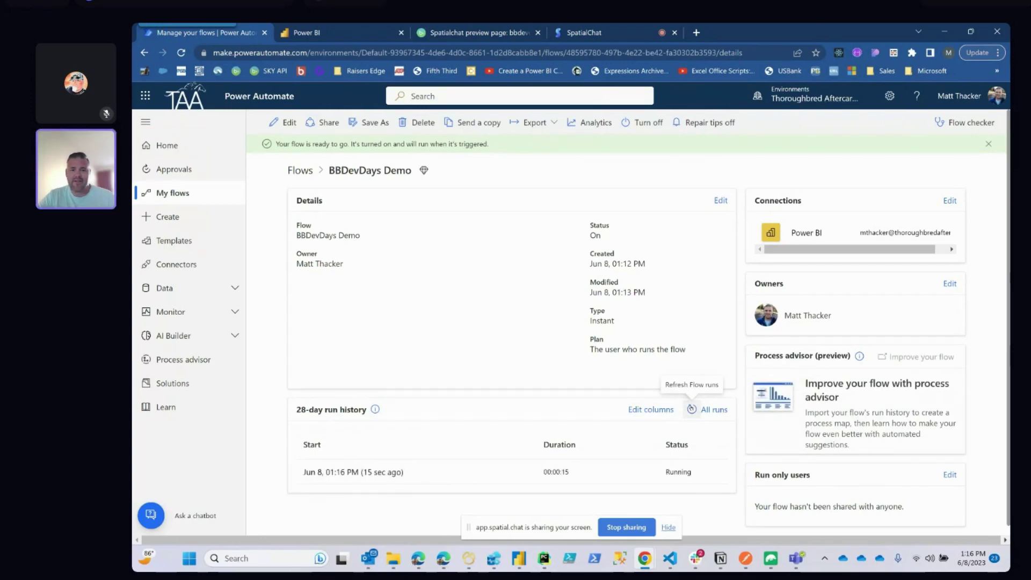
{"action": "left_click", "coordinate": [692, 409]}
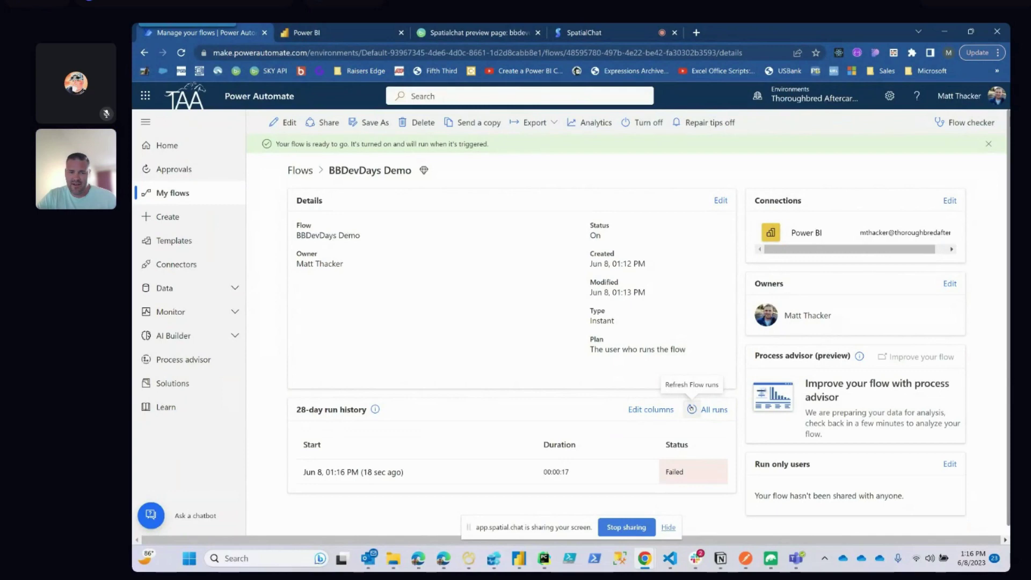
- Open the failed BBDevDays Demo run and examine the request body that the HTTP action sent
{"action": "left_click", "coordinate": [366, 472]}
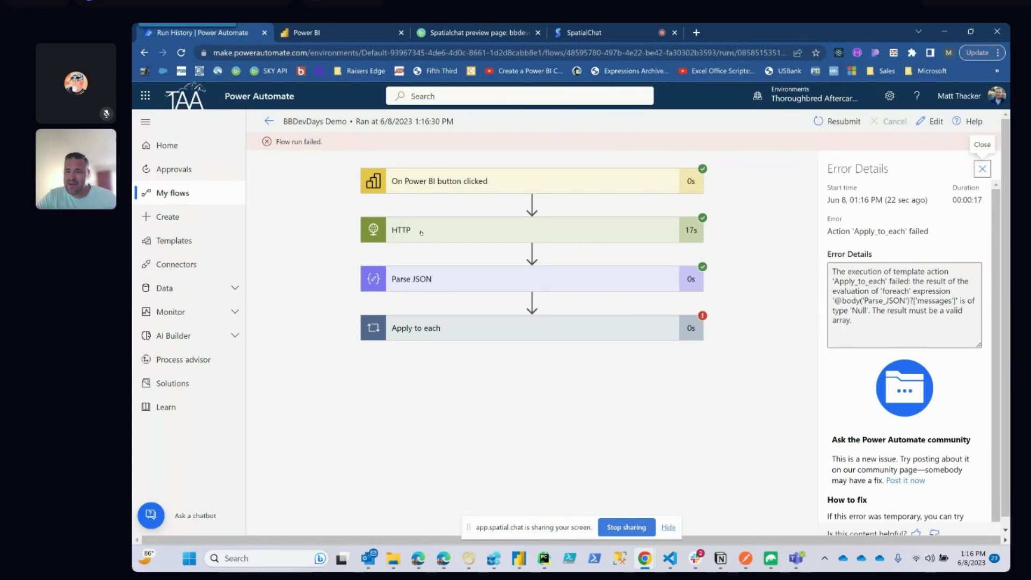
{"action": "left_click", "coordinate": [424, 279]}
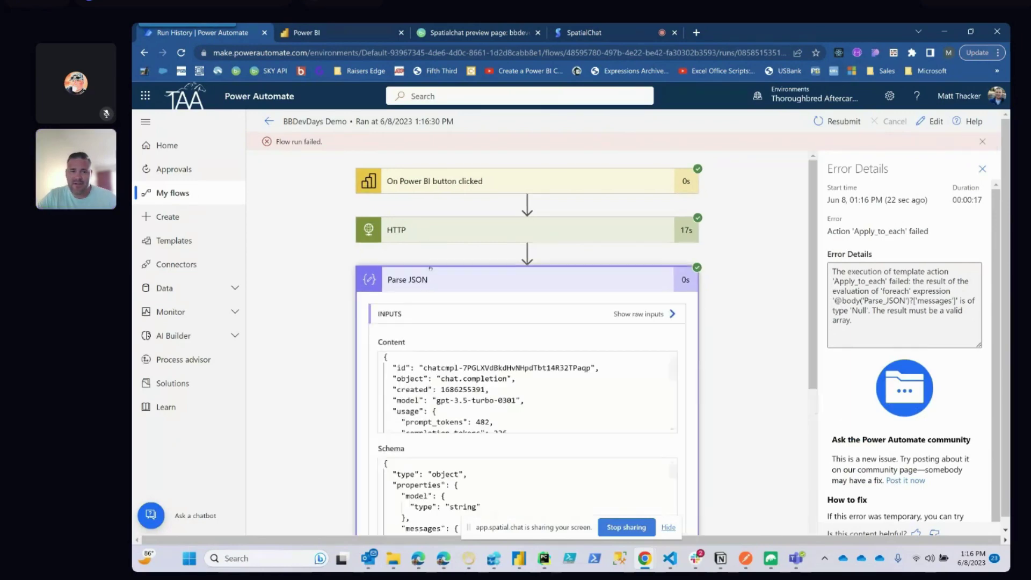
{"action": "left_click", "coordinate": [440, 222]}
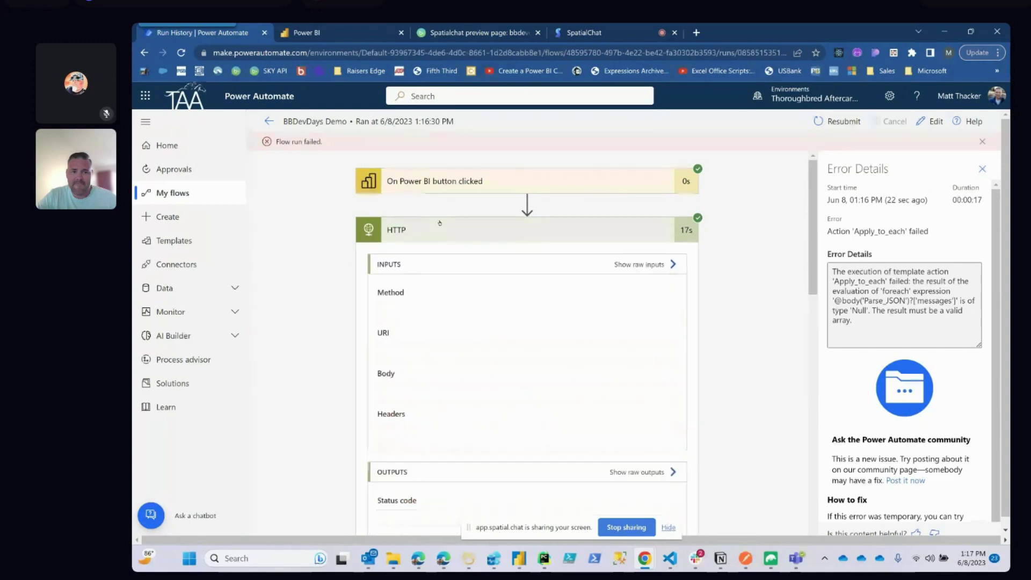
{"action": "scroll", "coordinate": [507, 407], "scroll_direction": "down", "scroll_amount": 3}
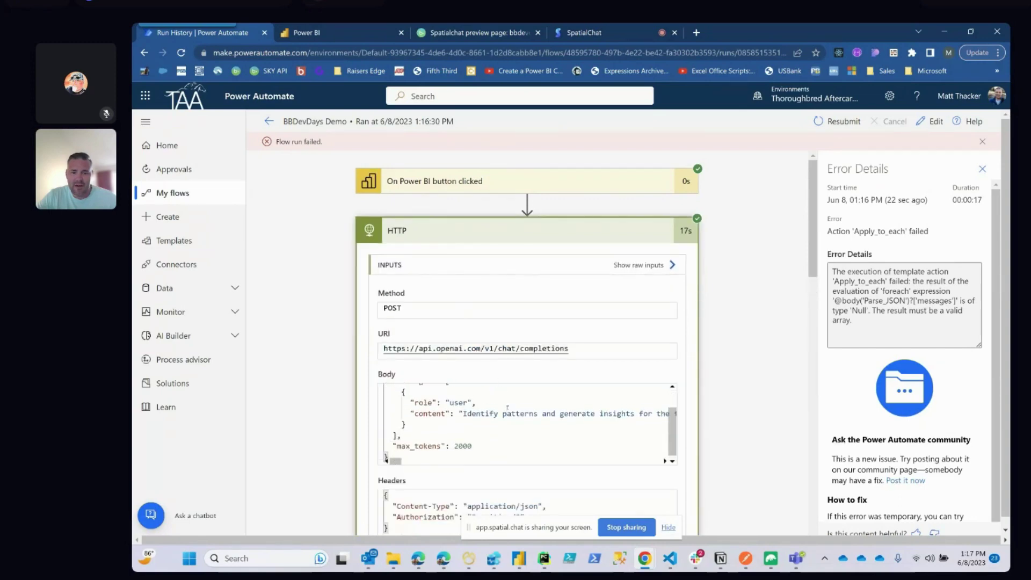
{"action": "scroll", "coordinate": [508, 407], "scroll_direction": "right", "scroll_amount": 5}
{"action": "scroll", "coordinate": [507, 407], "scroll_direction": "left", "scroll_amount": 4}
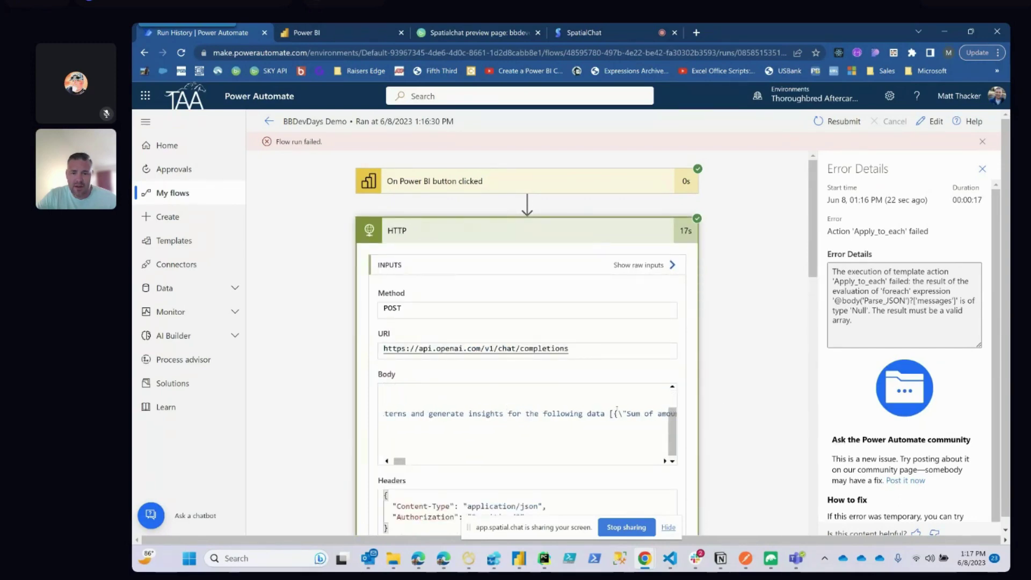
- Read through the HTTP action's output body, including its choices array and message content
{"action": "scroll", "coordinate": [718, 402], "scroll_direction": "down", "scroll_amount": 4}
{"action": "scroll", "coordinate": [719, 403], "scroll_direction": "down", "scroll_amount": 3}
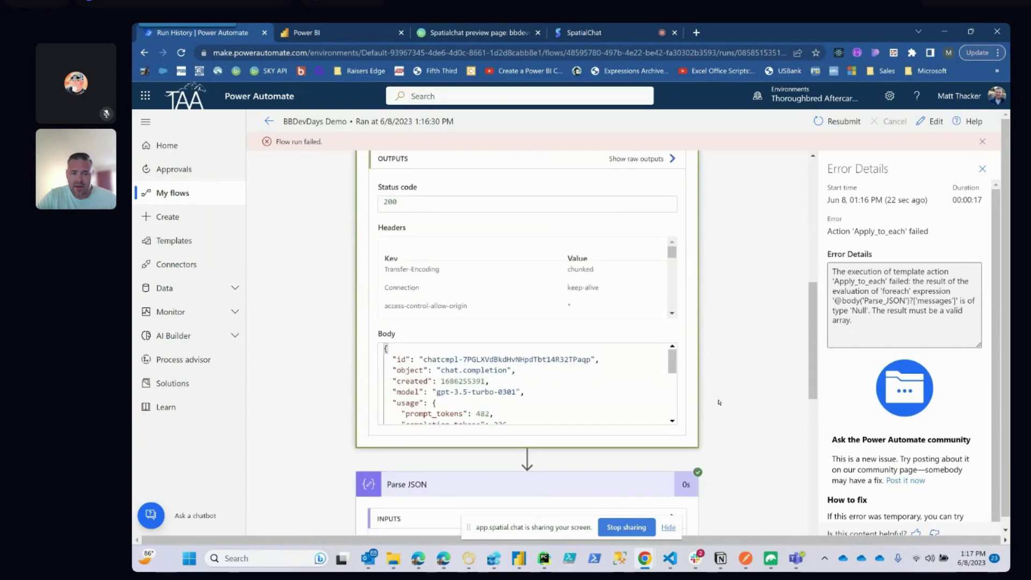
{"action": "scroll", "coordinate": [613, 395], "scroll_direction": "down", "scroll_amount": 3}
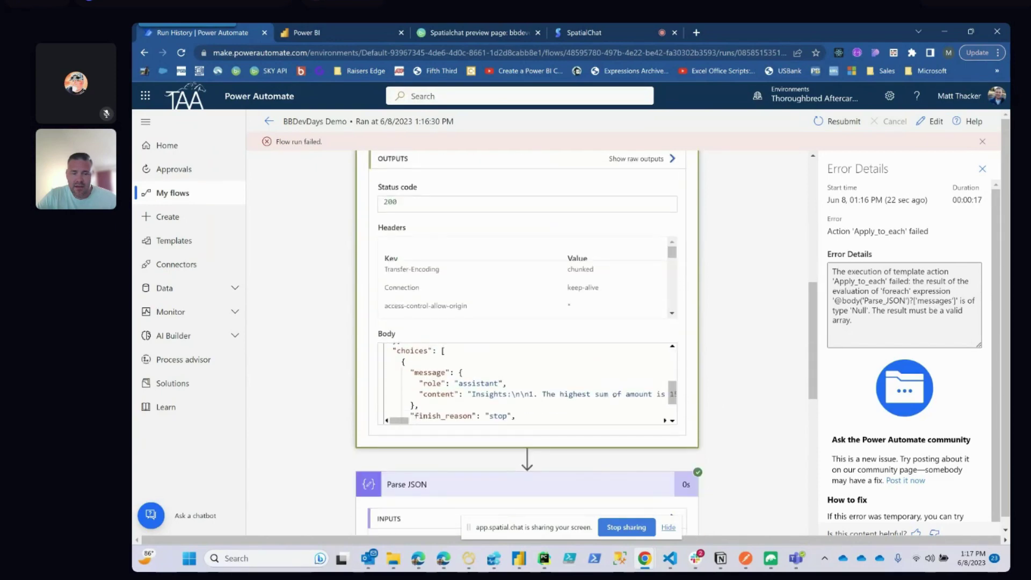
{"action": "scroll", "coordinate": [613, 395], "scroll_direction": "down", "scroll_amount": 3}
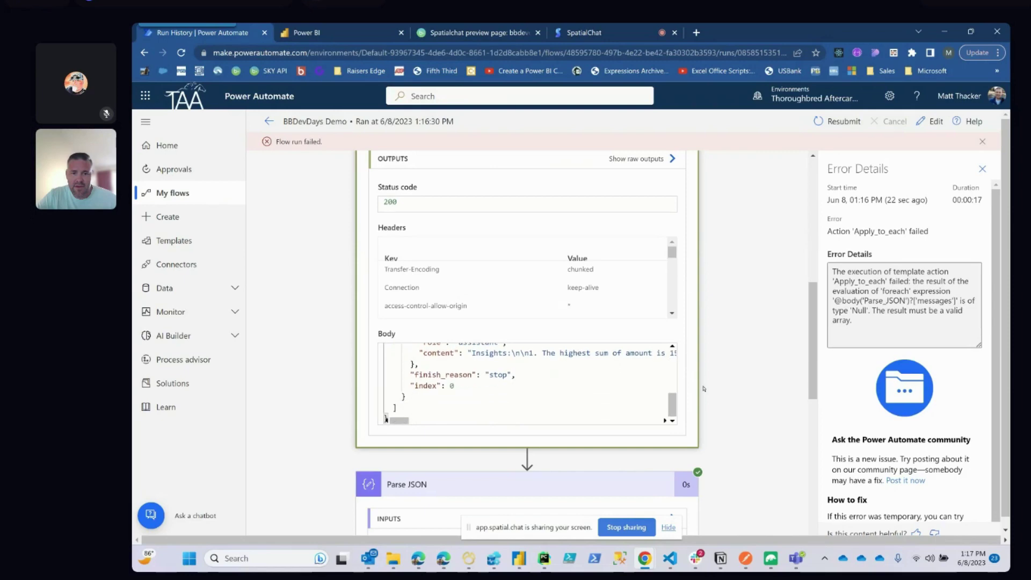
{"action": "scroll", "coordinate": [596, 380], "scroll_direction": "up", "scroll_amount": 1}
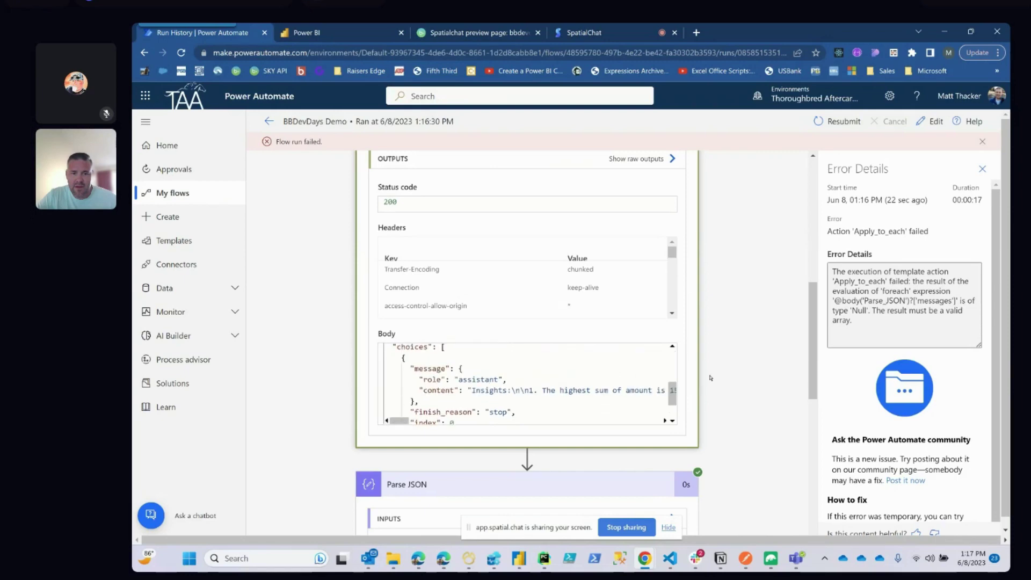
{"action": "scroll", "coordinate": [710, 378], "scroll_direction": "down", "scroll_amount": 8}
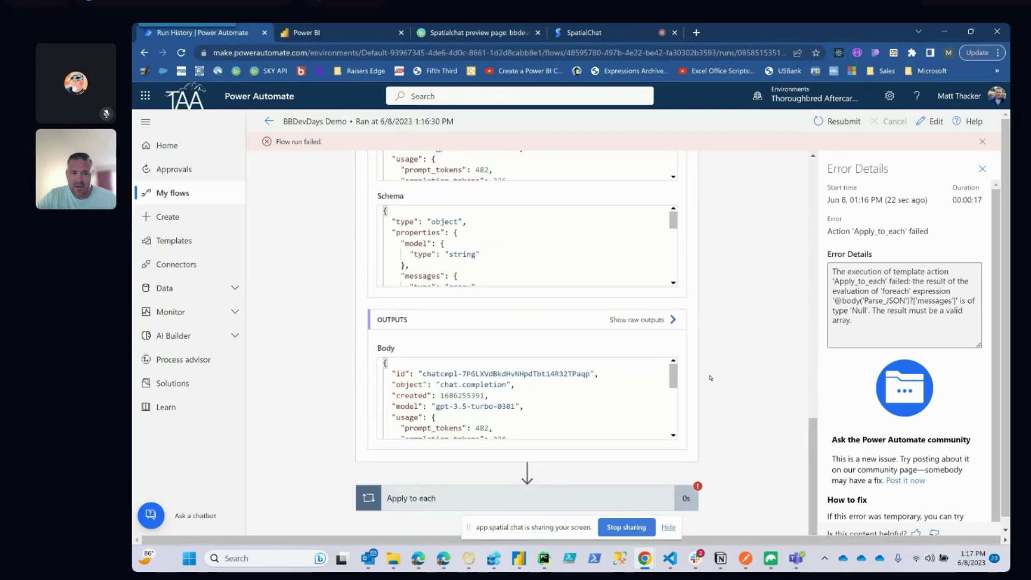
- Expand the failed Apply to each action and compare its error with the structure of the Parse JSON output body
{"action": "left_click", "coordinate": [534, 500]}
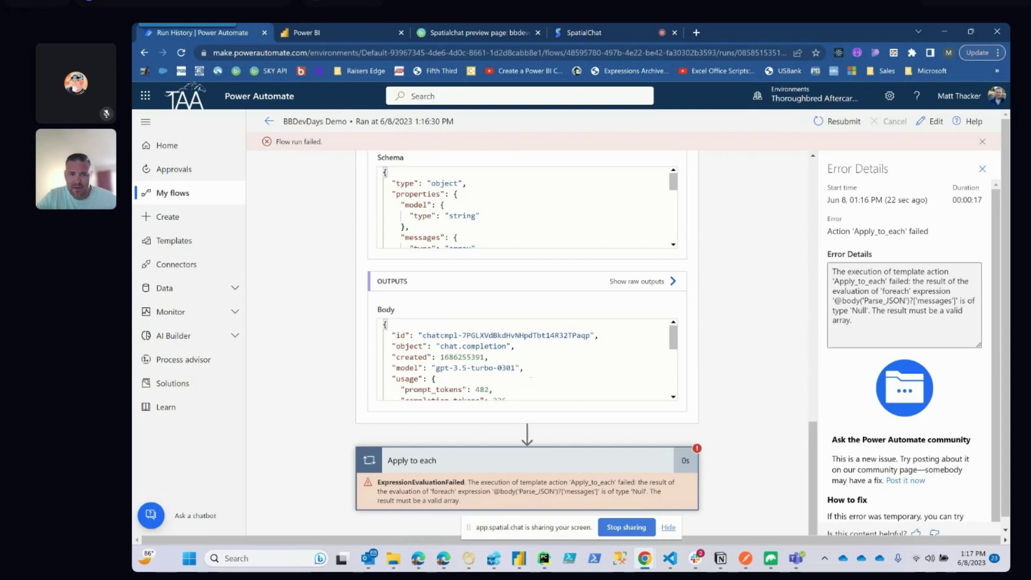
{"action": "scroll", "coordinate": [514, 366], "scroll_direction": "down", "scroll_amount": 2}
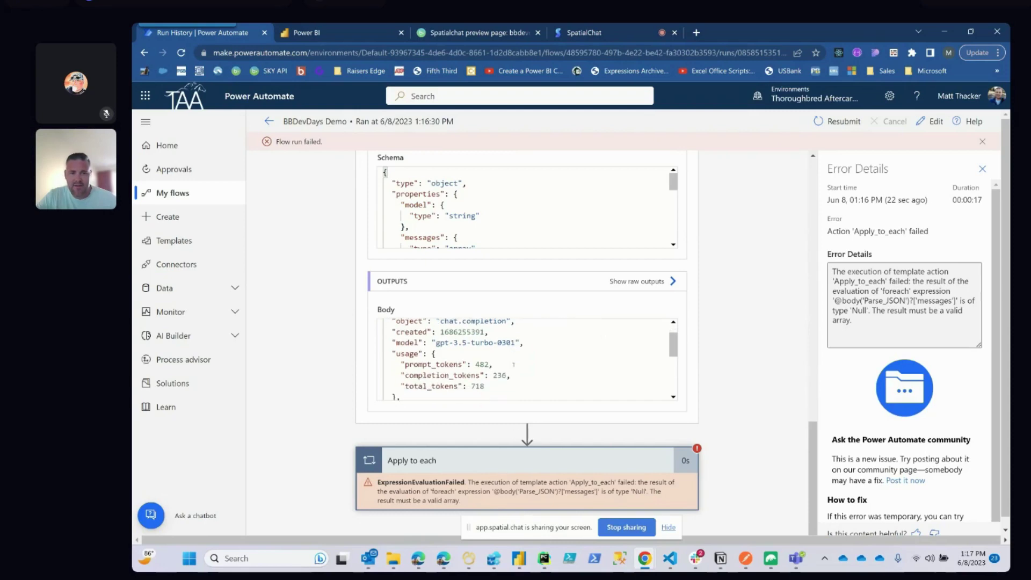
{"action": "scroll", "coordinate": [513, 365], "scroll_direction": "up", "scroll_amount": 1}
{"action": "scroll", "coordinate": [514, 365], "scroll_direction": "up", "scroll_amount": 2}
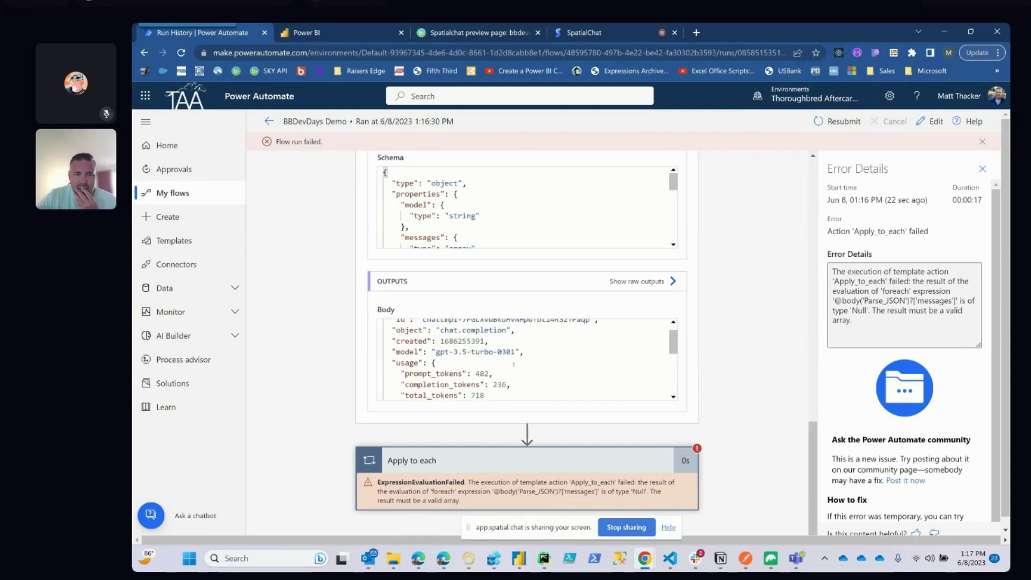
{"action": "scroll", "coordinate": [513, 367], "scroll_direction": "down", "scroll_amount": 3}
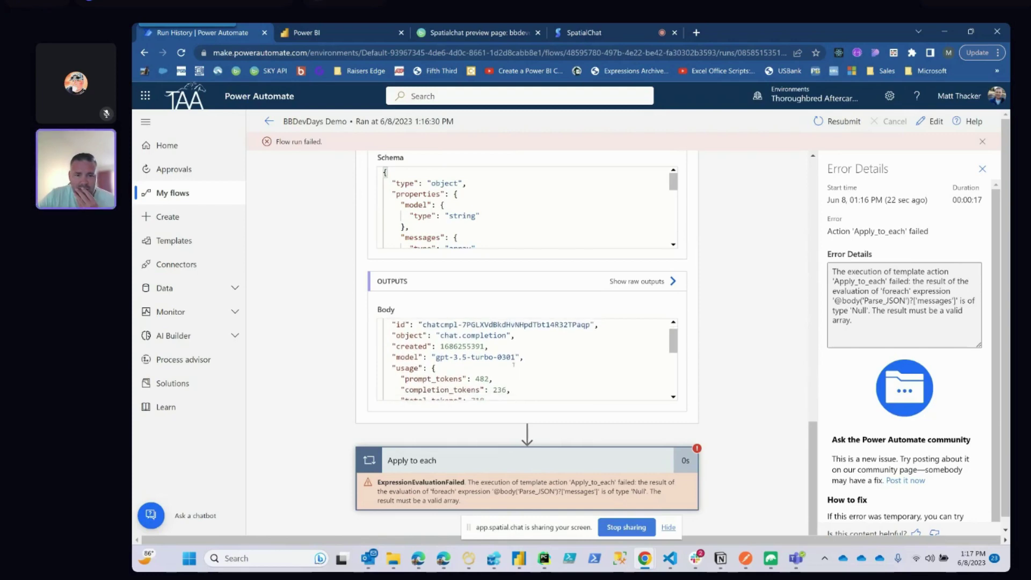
{"action": "scroll", "coordinate": [513, 365], "scroll_direction": "down", "scroll_amount": 3}
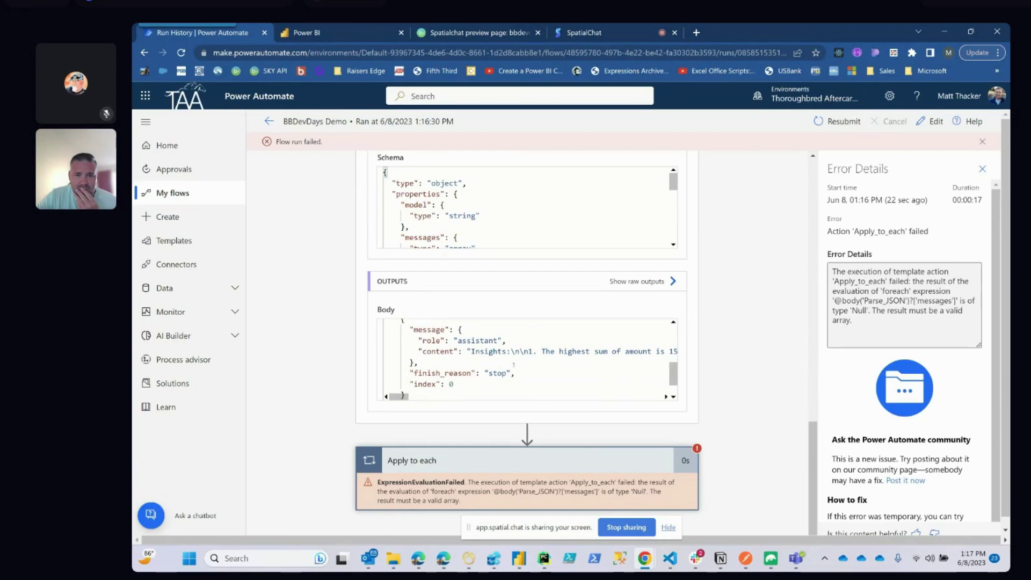
{"action": "scroll", "coordinate": [513, 365], "scroll_direction": "down", "scroll_amount": 2}
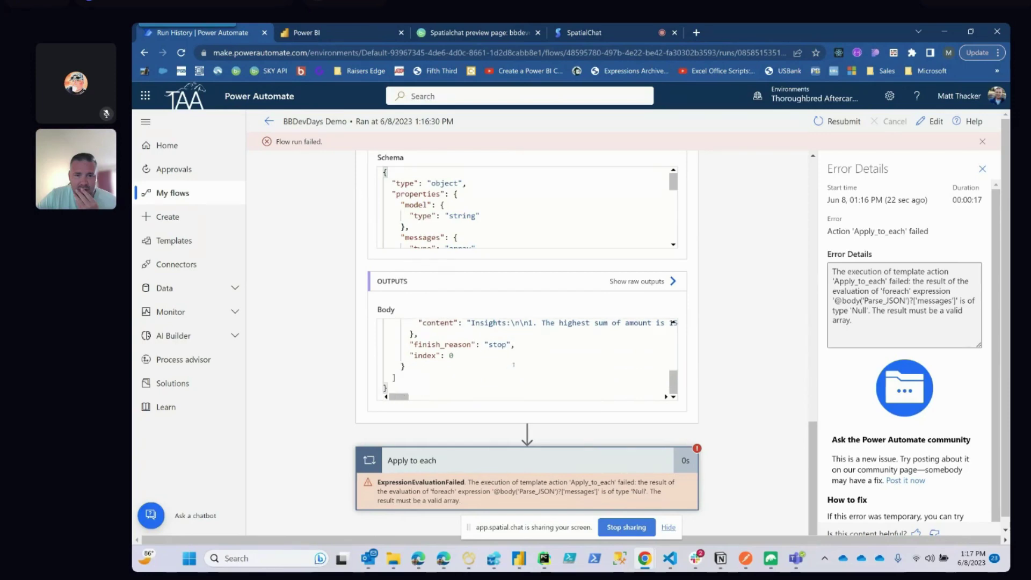
{"action": "scroll", "coordinate": [513, 365], "scroll_direction": "up", "scroll_amount": 3}
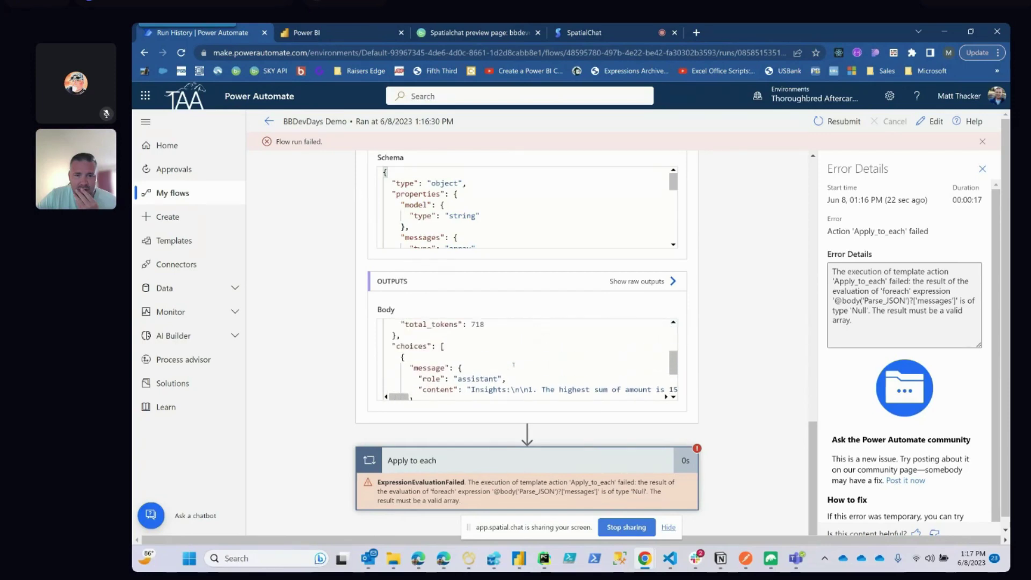
{"action": "scroll", "coordinate": [514, 365], "scroll_direction": "up", "scroll_amount": 1}
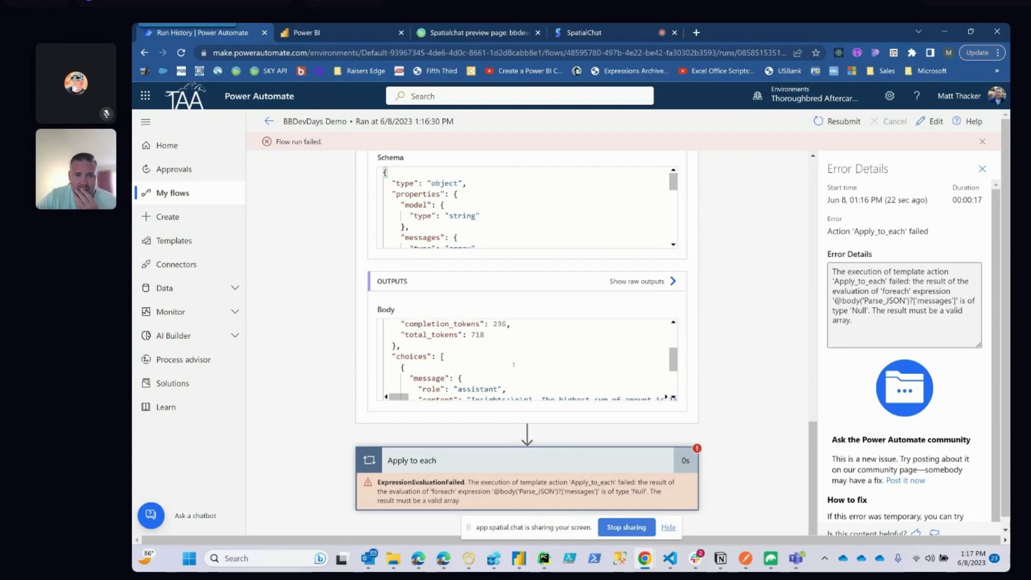
{"action": "scroll", "coordinate": [514, 365], "scroll_direction": "down", "scroll_amount": 1}
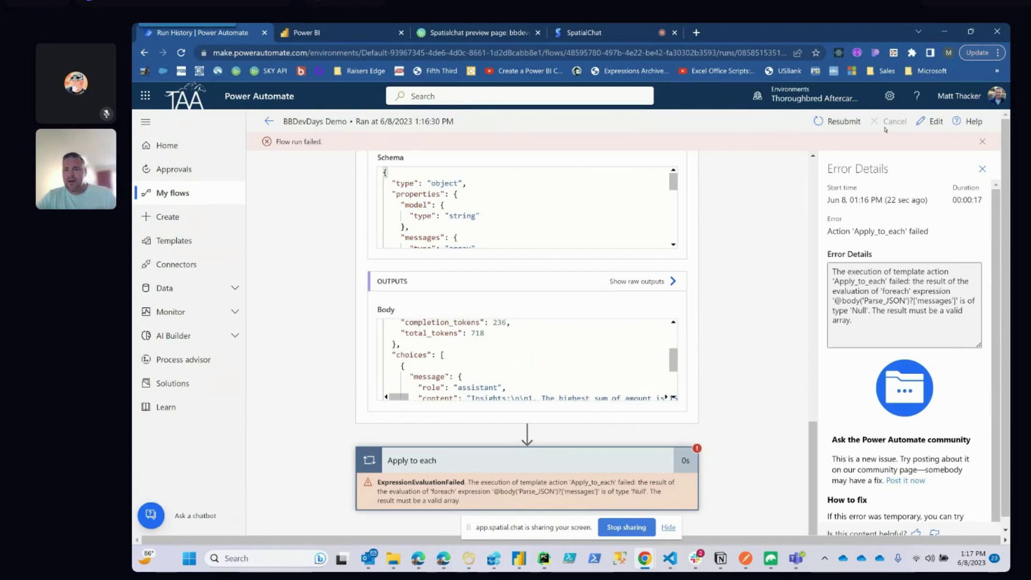
- Open the flow for editing, remove messages from the Apply to each input and look for a replacement among the dynamic content
{"action": "left_click", "coordinate": [932, 121]}
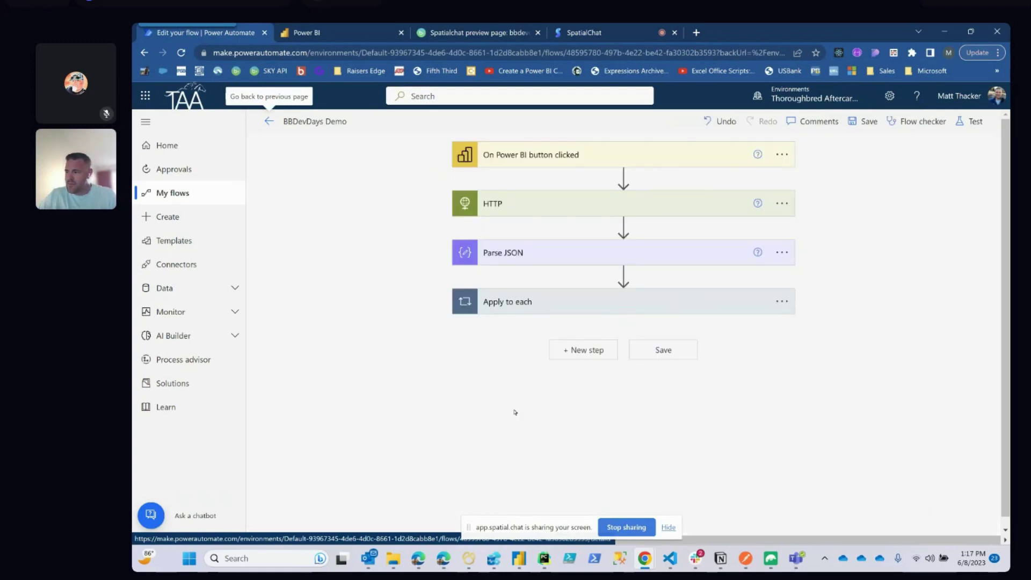
{"action": "left_click", "coordinate": [511, 301]}
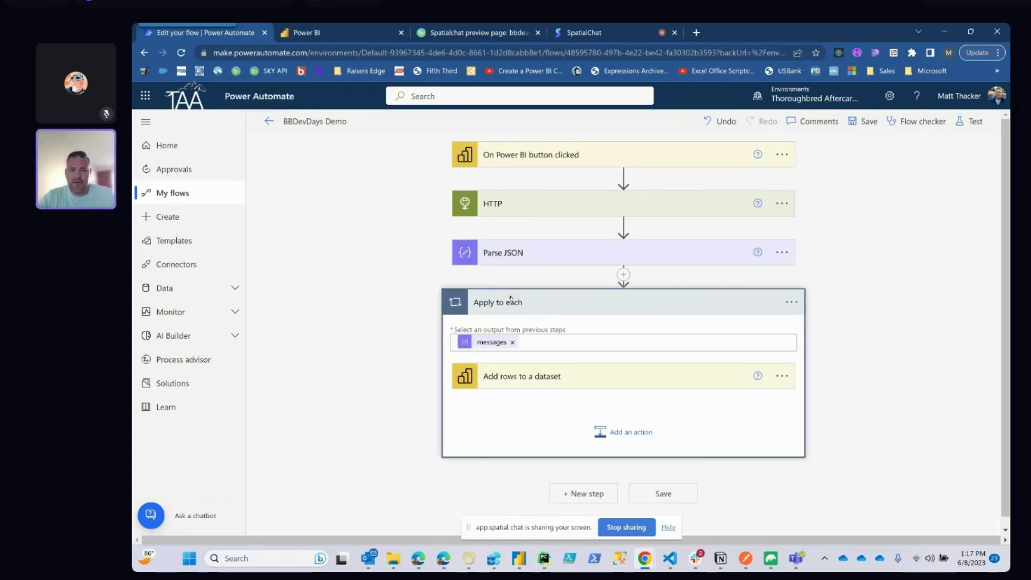
{"action": "left_click", "coordinate": [512, 342]}
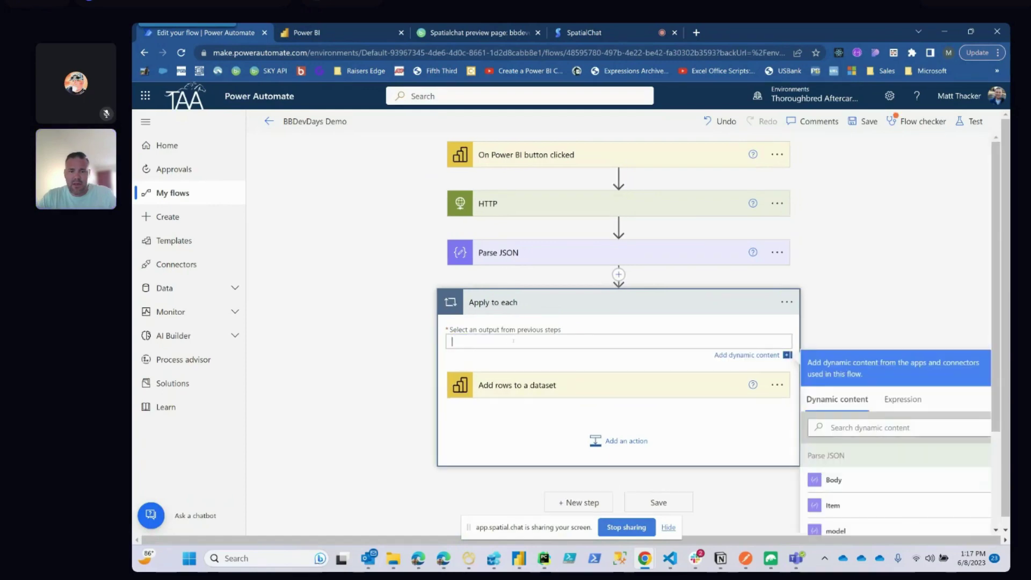
{"action": "scroll", "coordinate": [841, 468], "scroll_direction": "down", "scroll_amount": 5}
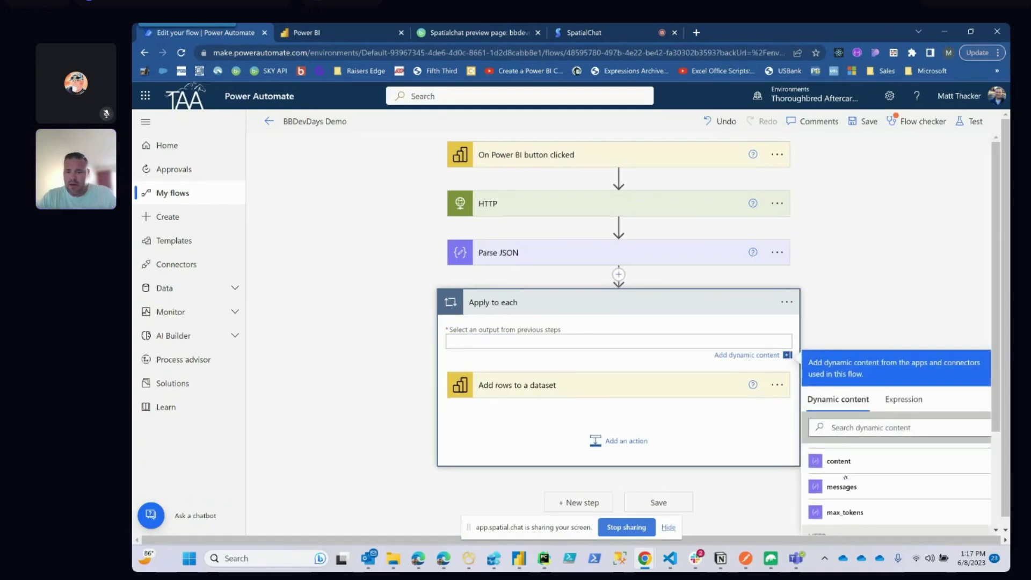
{"action": "scroll", "coordinate": [846, 479], "scroll_direction": "up", "scroll_amount": 5}
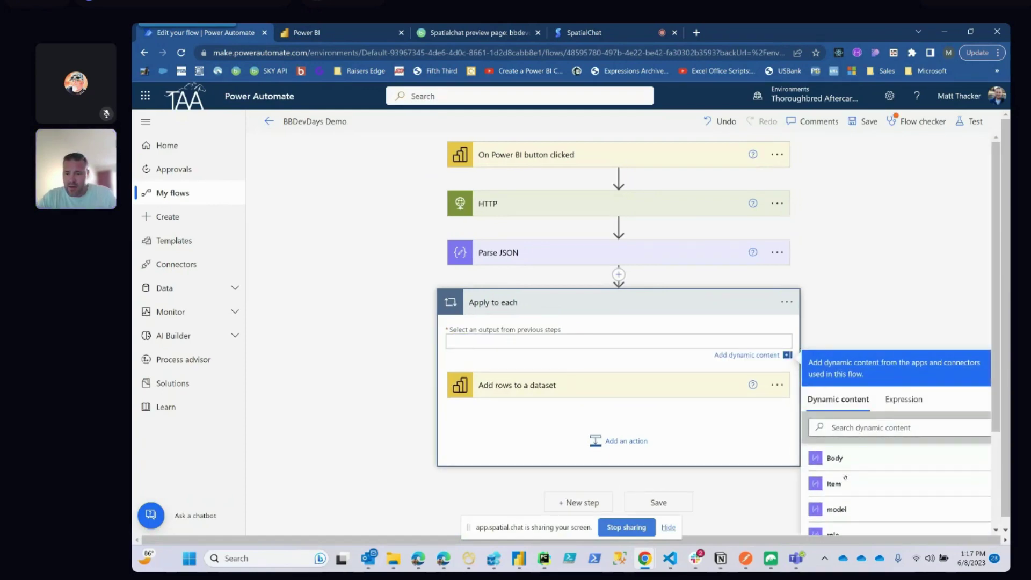
{"action": "scroll", "coordinate": [857, 263], "scroll_direction": "down", "scroll_amount": 2}
{"action": "scroll", "coordinate": [857, 264], "scroll_direction": "down", "scroll_amount": 1}
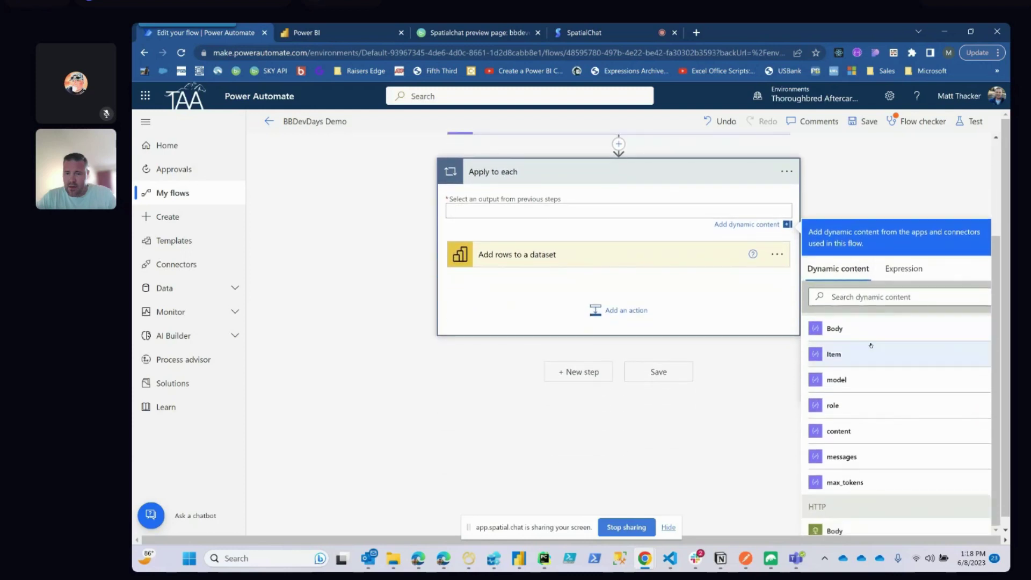
{"action": "scroll", "coordinate": [870, 347], "scroll_direction": "up", "scroll_amount": 1}
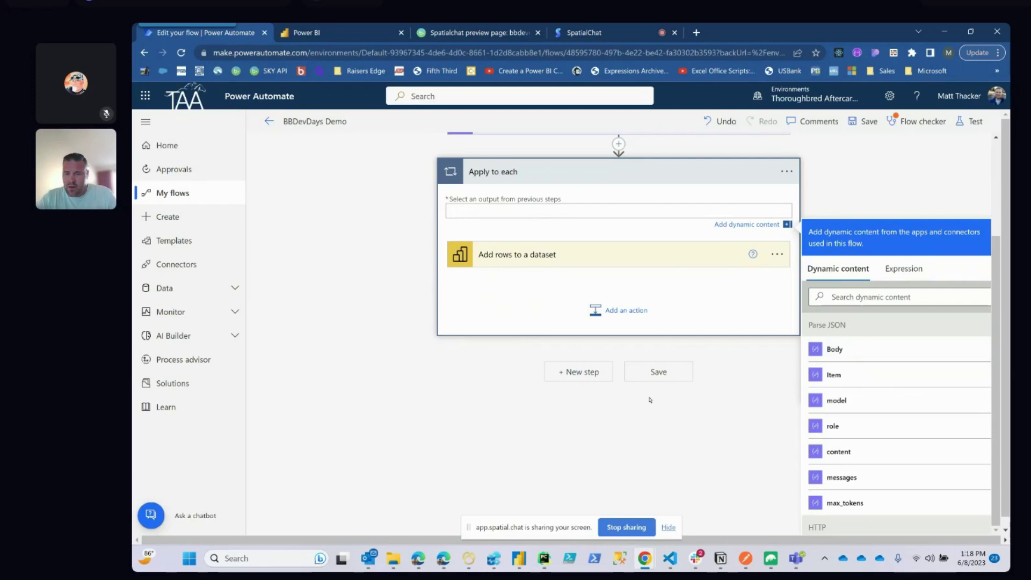
{"action": "scroll", "coordinate": [569, 387], "scroll_direction": "up", "scroll_amount": 1}
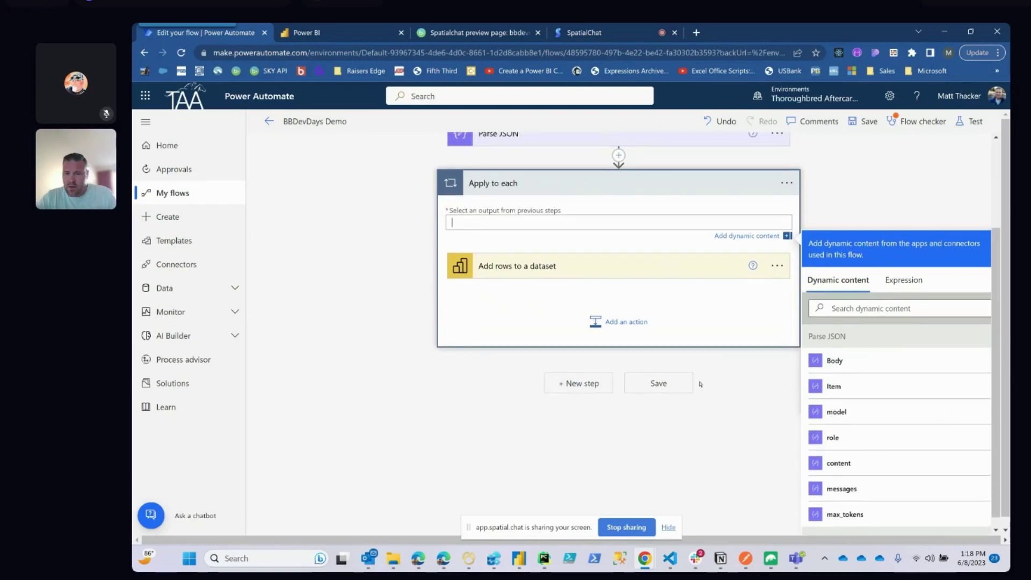
- Expand the Parse JSON action to check its schema and leave the flow editor without saving
{"action": "scroll", "coordinate": [618, 284], "scroll_direction": "up", "scroll_amount": 3}
{"action": "left_click", "coordinate": [539, 247]}
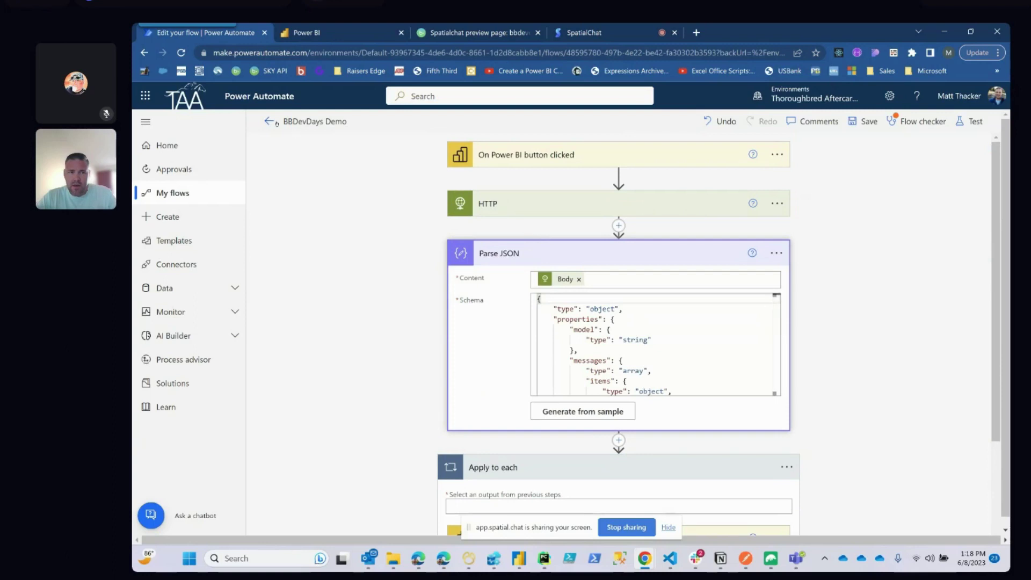
{"action": "left_click", "coordinate": [269, 121]}
{"action": "left_click", "coordinate": [624, 159]}
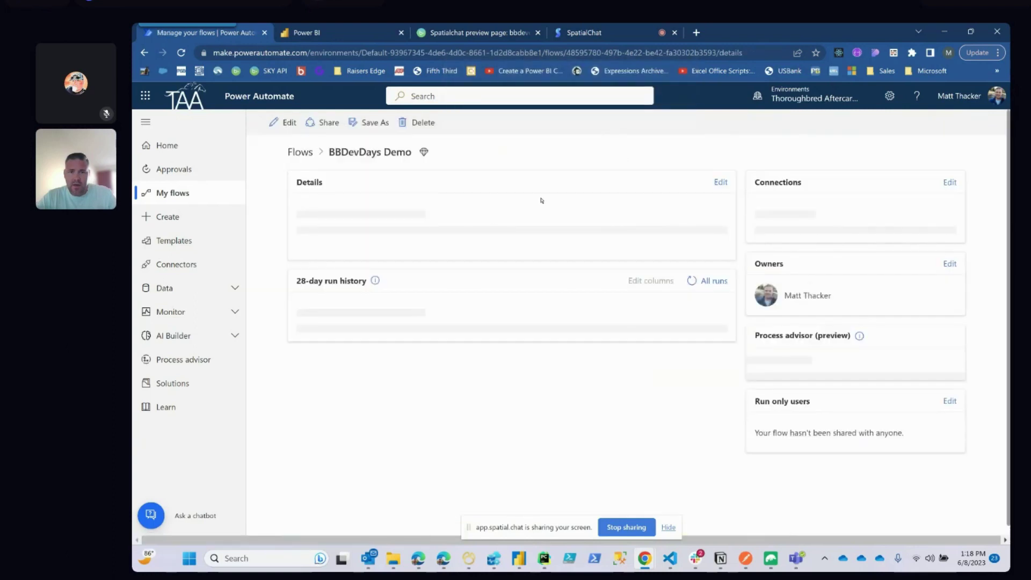
- Reopen the failed run and examine the Parse JSON action's input content against its schema
{"action": "left_click", "coordinate": [334, 455]}
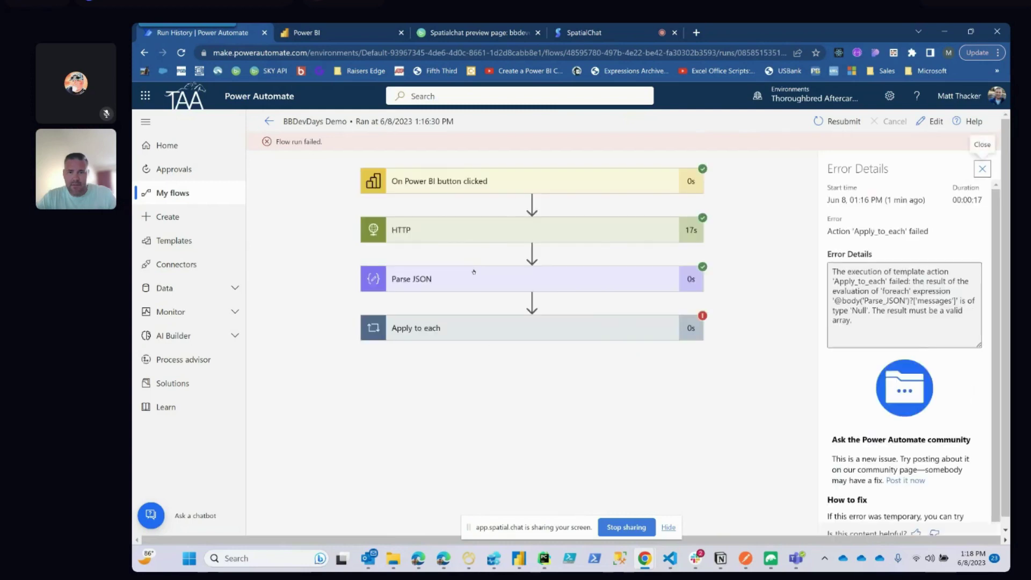
{"action": "left_click", "coordinate": [471, 280]}
{"action": "scroll", "coordinate": [472, 283], "scroll_direction": "down", "scroll_amount": 1}
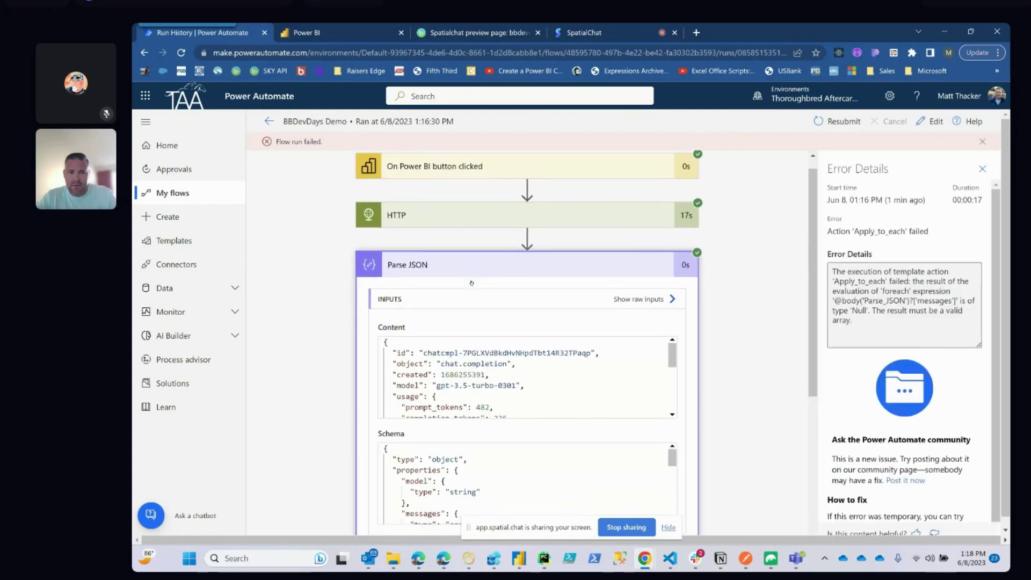
{"action": "scroll", "coordinate": [477, 308], "scroll_direction": "down", "scroll_amount": 1}
{"action": "scroll", "coordinate": [477, 308], "scroll_direction": "up", "scroll_amount": 1}
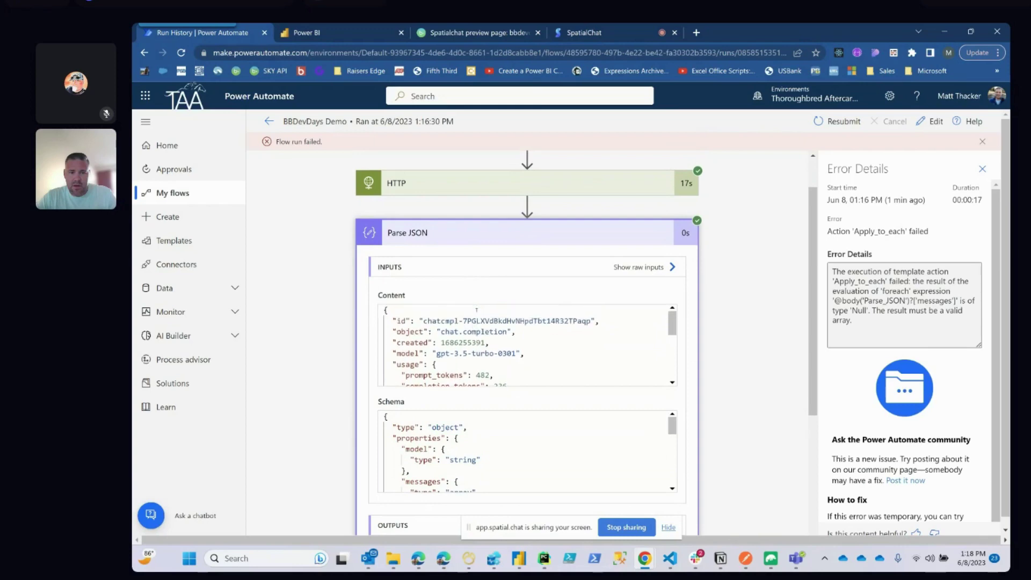
{"action": "scroll", "coordinate": [476, 309], "scroll_direction": "down", "scroll_amount": 4}
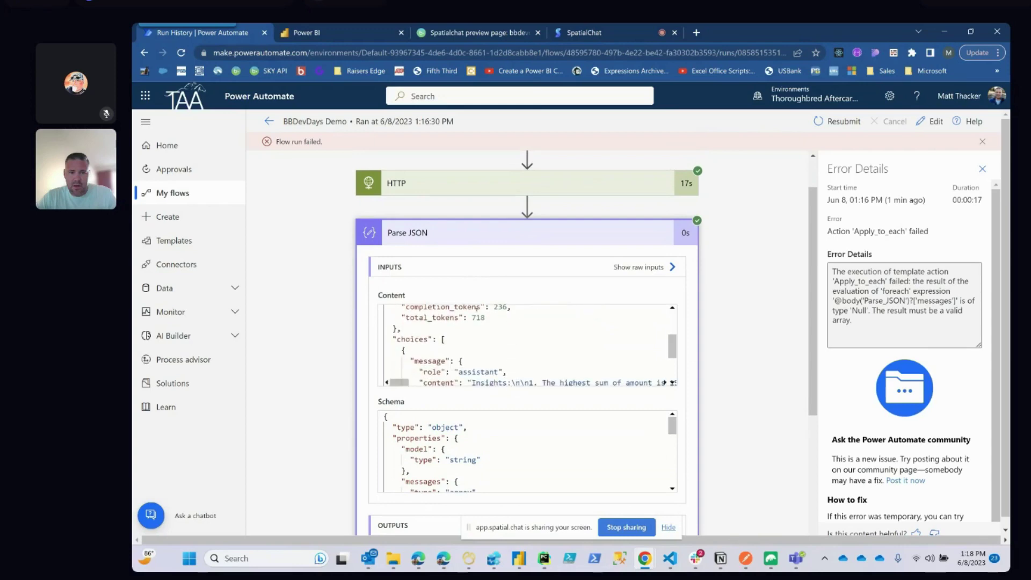
{"action": "scroll", "coordinate": [476, 310], "scroll_direction": "down", "scroll_amount": 3}
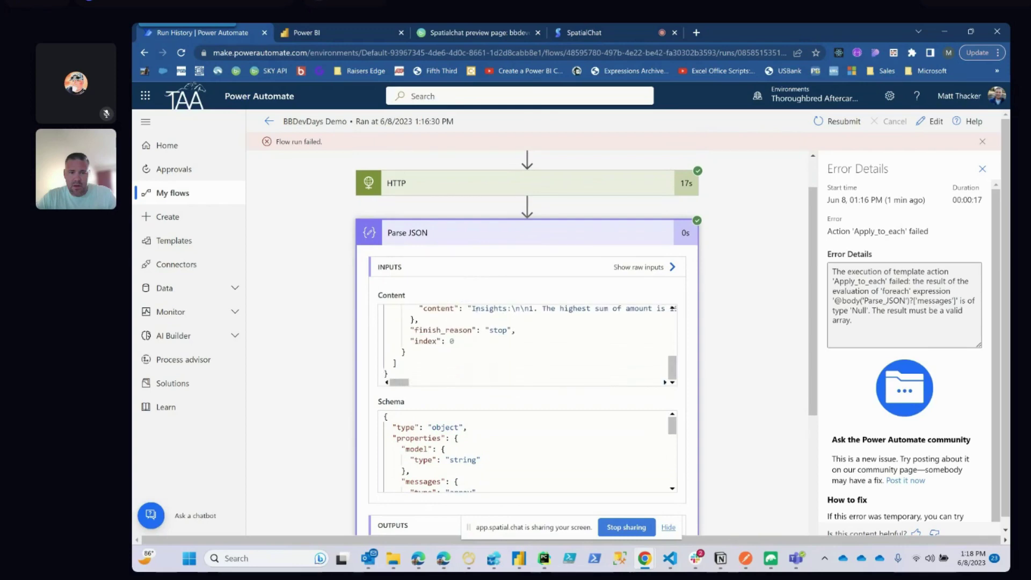
{"action": "scroll", "coordinate": [399, 368], "scroll_direction": "up", "scroll_amount": 4}
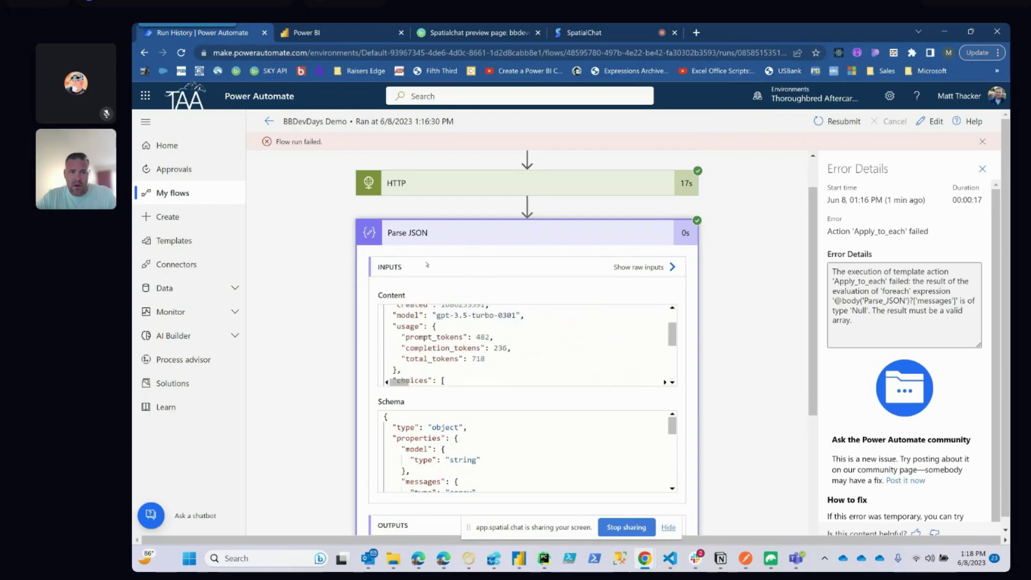
- Review the HTTP action's inputs and outputs in the failed run and copy the entire JSON of its output body
{"action": "left_click", "coordinate": [424, 232]}
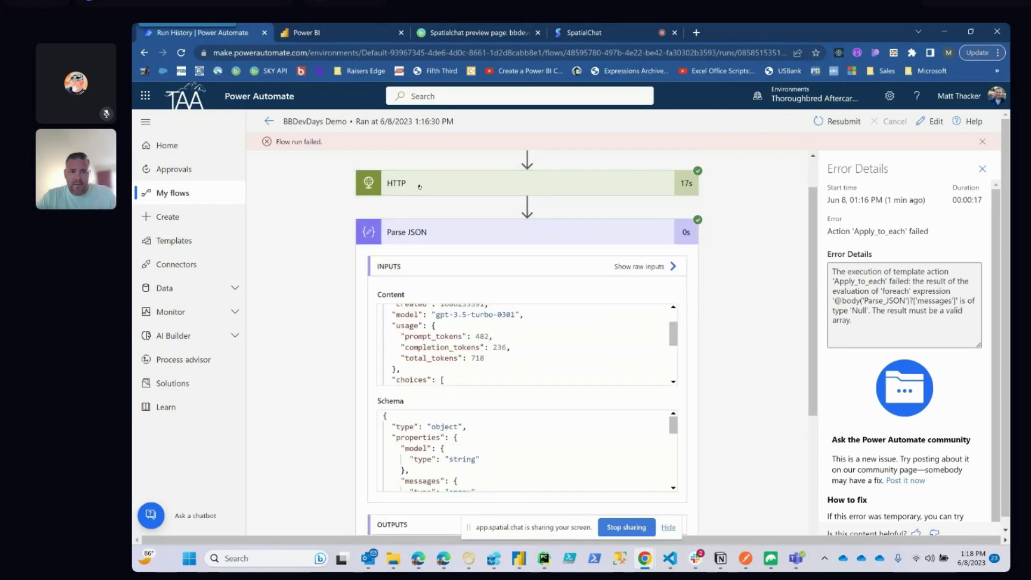
{"action": "left_click", "coordinate": [424, 183]}
{"action": "scroll", "coordinate": [468, 386], "scroll_direction": "down", "scroll_amount": 2}
{"action": "scroll", "coordinate": [468, 385], "scroll_direction": "up", "scroll_amount": 2}
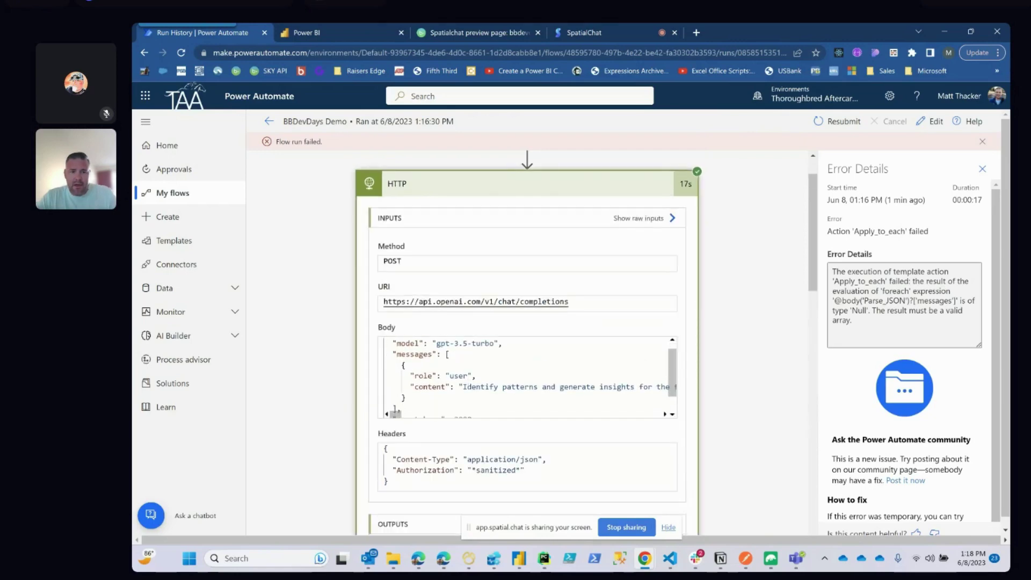
{"action": "scroll", "coordinate": [468, 386], "scroll_direction": "down", "scroll_amount": 2}
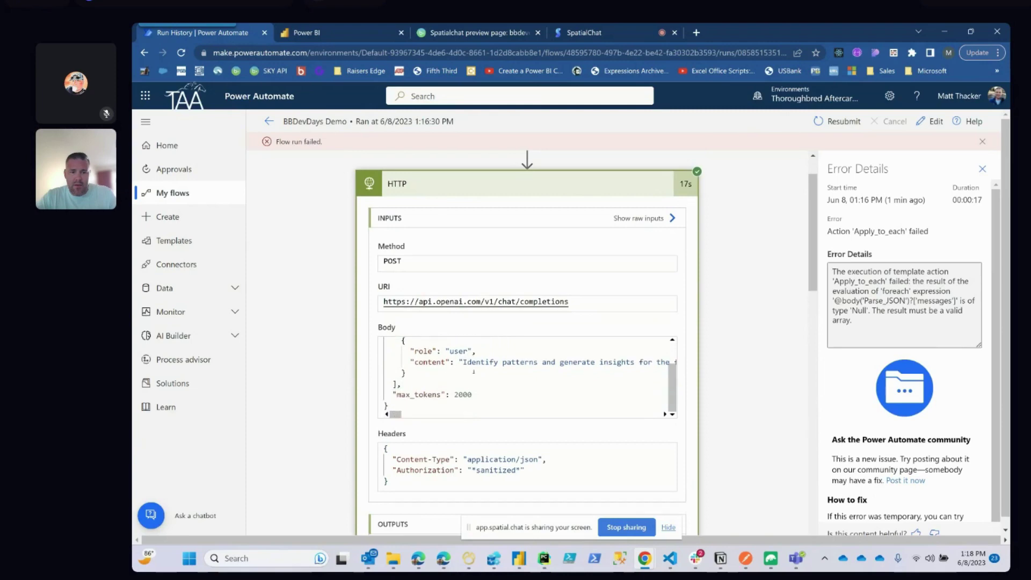
{"action": "scroll", "coordinate": [757, 350], "scroll_direction": "down", "scroll_amount": 4}
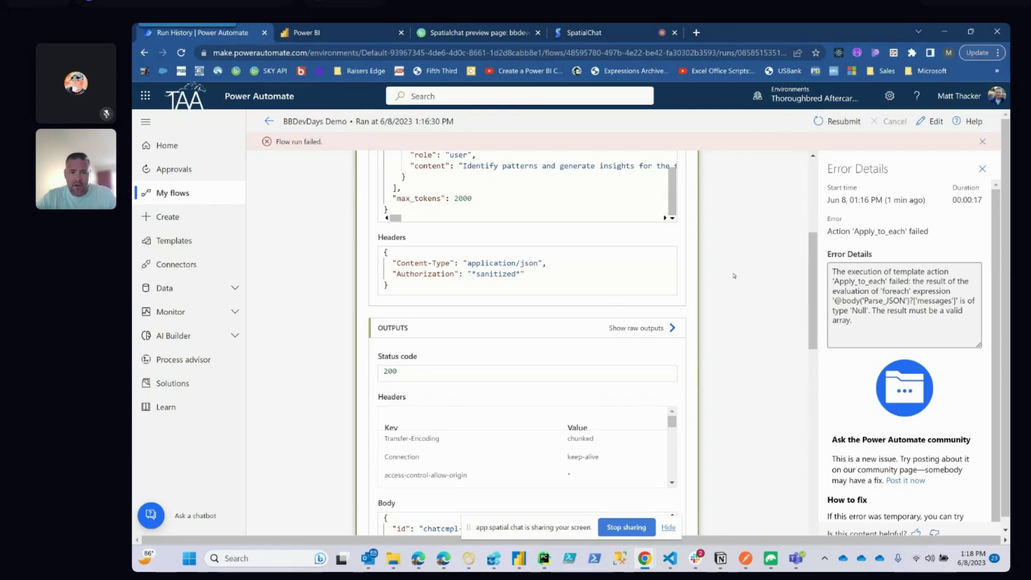
{"action": "scroll", "coordinate": [734, 275], "scroll_direction": "down", "scroll_amount": 3}
{"action": "scroll", "coordinate": [406, 367], "scroll_direction": "down", "scroll_amount": 4}
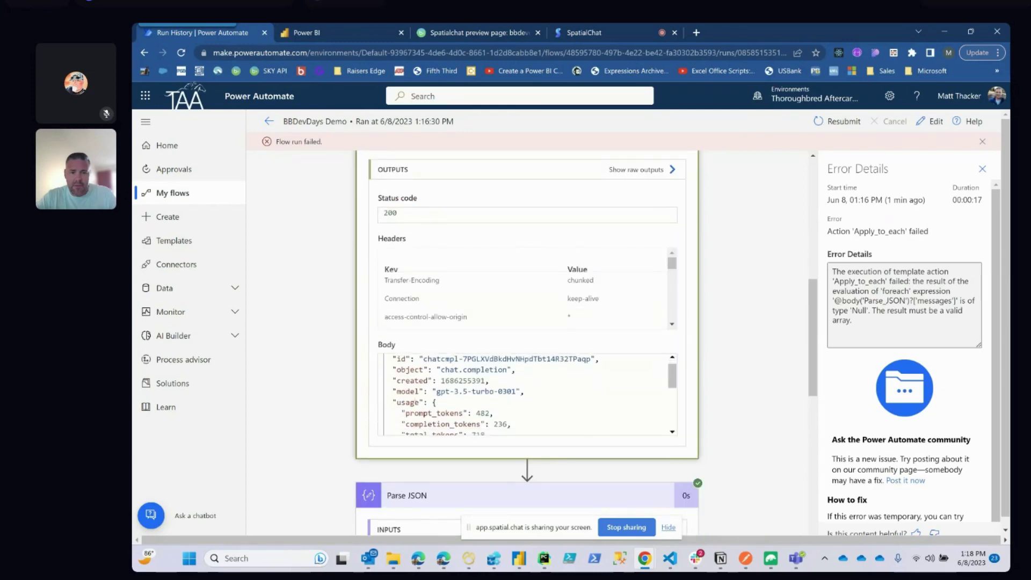
{"action": "scroll", "coordinate": [399, 379], "scroll_direction": "up", "scroll_amount": 4}
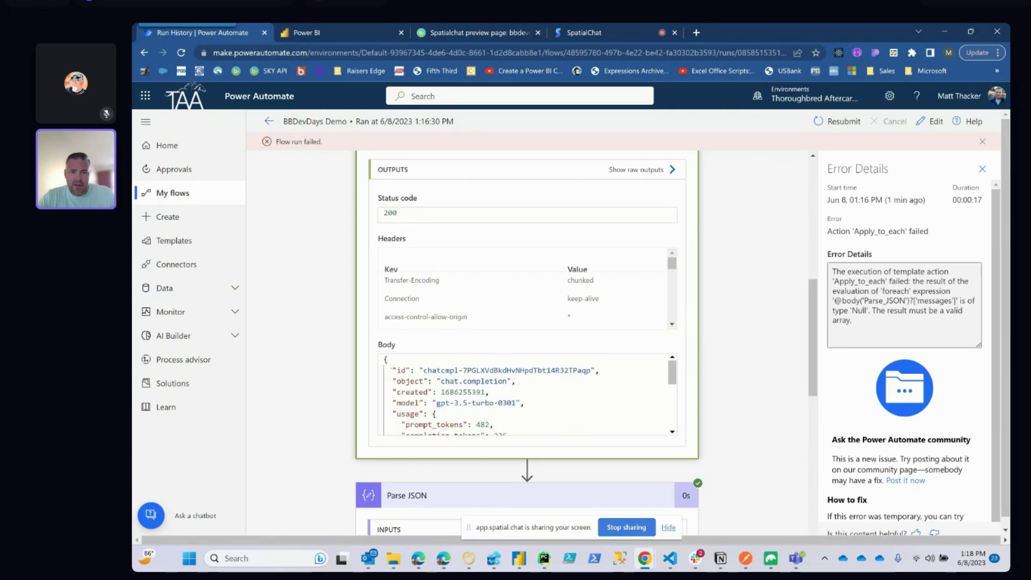
{"action": "key", "text": "ctrl+a"}
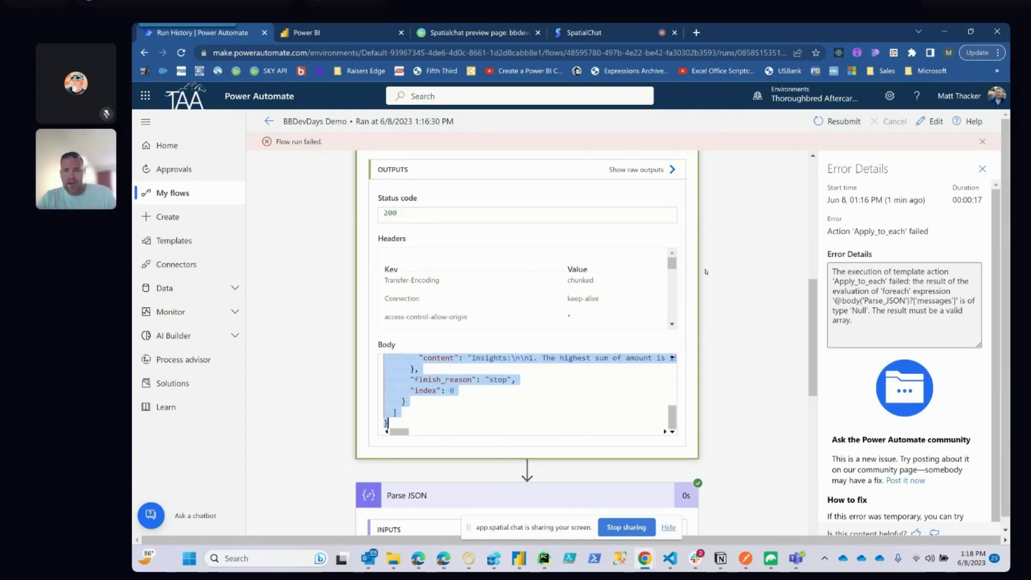
- Open the flow for editing and regenerate the Parse JSON schema using the copied HTTP output body as the sample payload
{"action": "left_click", "coordinate": [269, 122]}
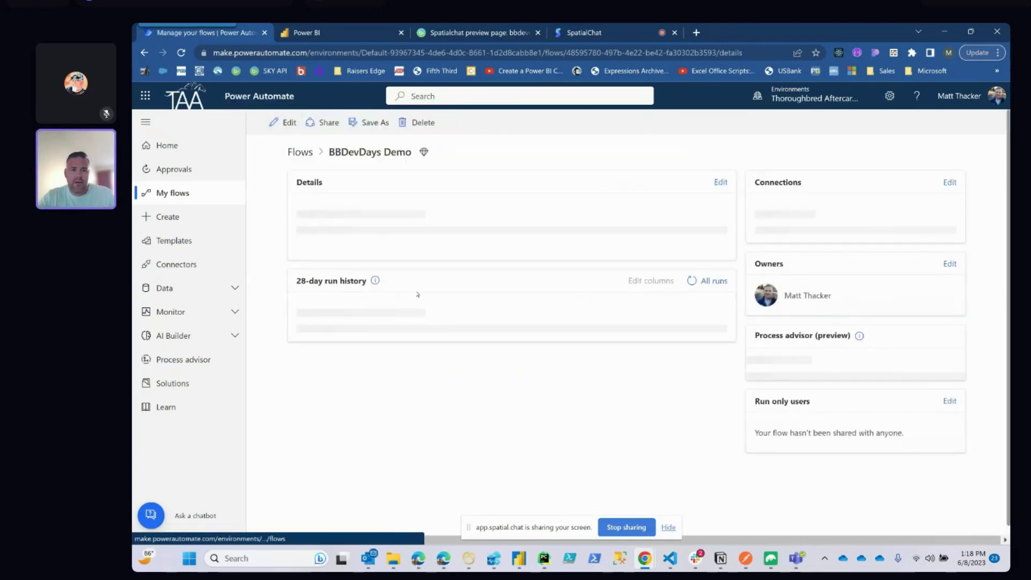
{"action": "left_click", "coordinate": [286, 123]}
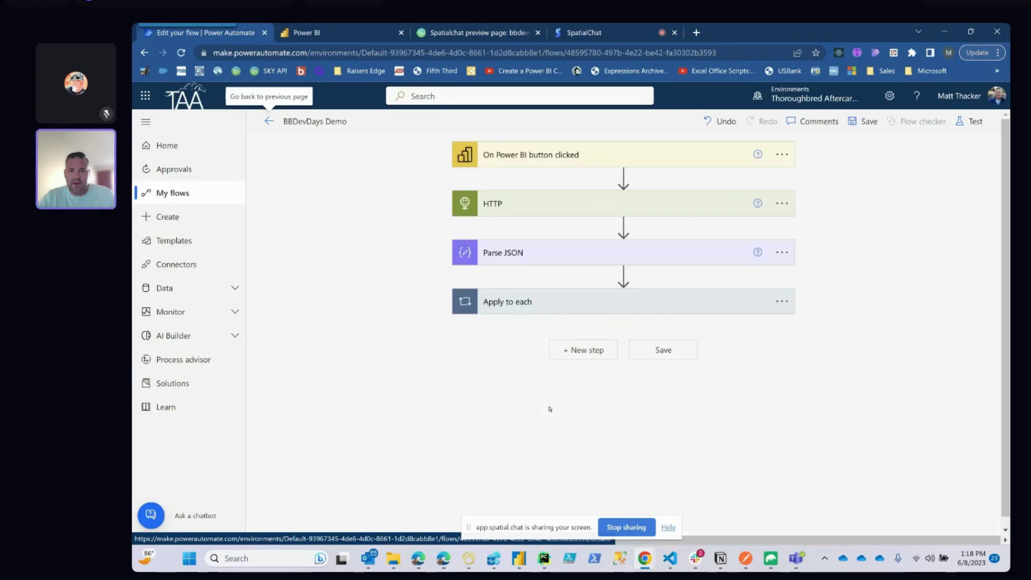
{"action": "left_click", "coordinate": [523, 252]}
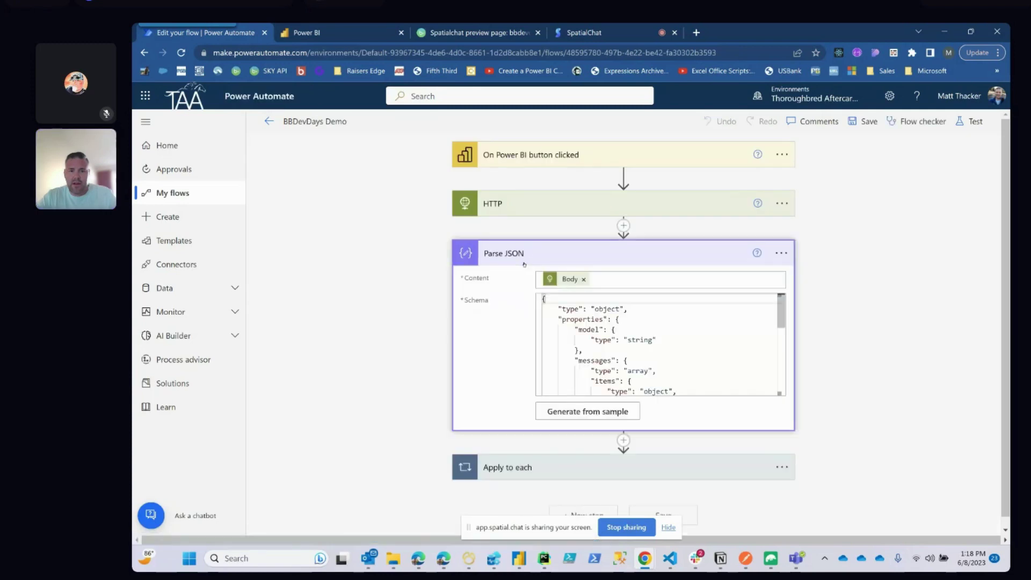
{"action": "left_click", "coordinate": [585, 414]}
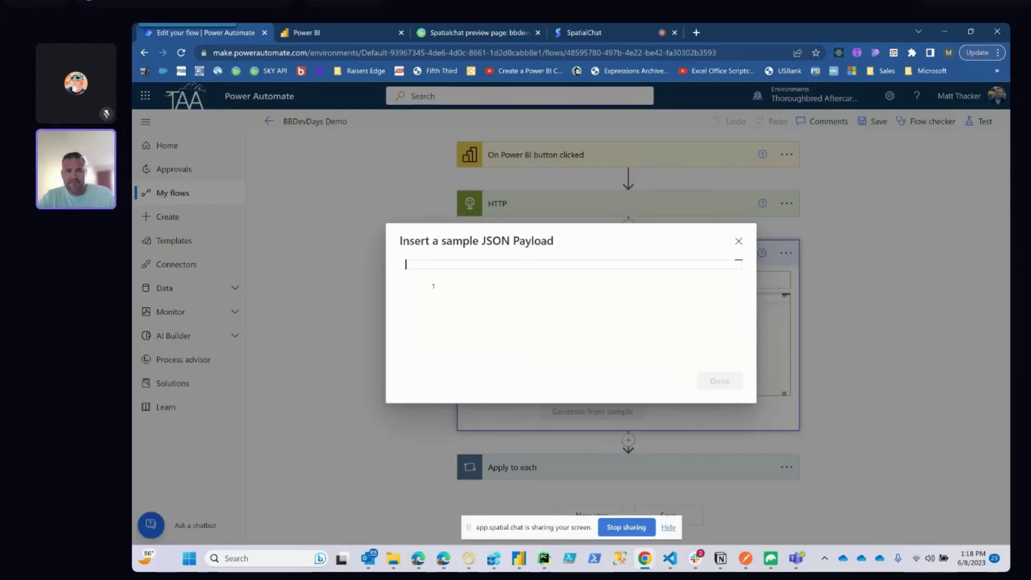
{"action": "key", "text": "ctrl+v"}
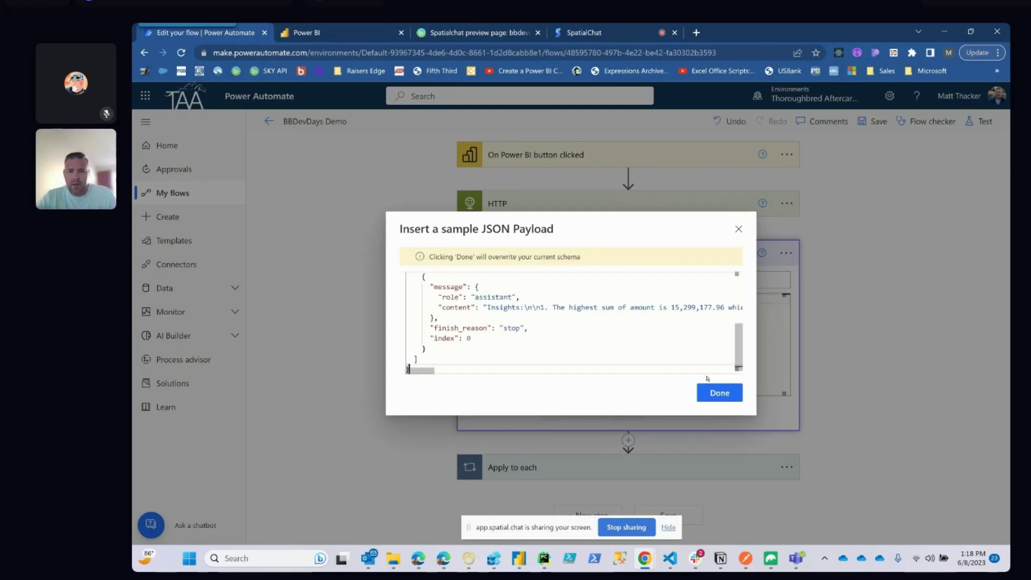
{"action": "left_click", "coordinate": [719, 392]}
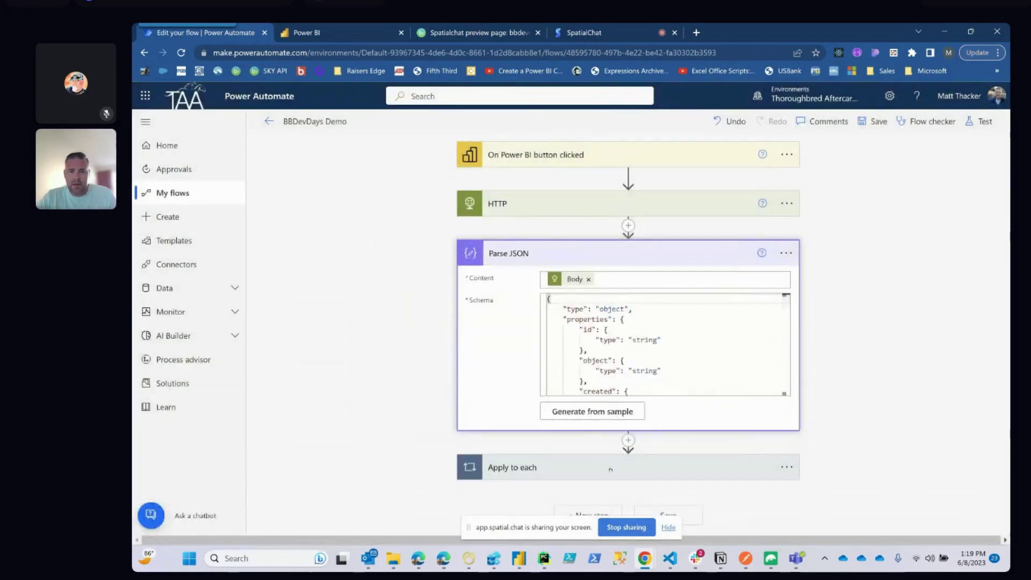
- Replace messages with the Parse JSON output choices as the input of the Apply to each loop
{"action": "scroll", "coordinate": [551, 388], "scroll_direction": "down", "scroll_amount": 5}
{"action": "scroll", "coordinate": [448, 421], "scroll_direction": "down", "scroll_amount": 2}
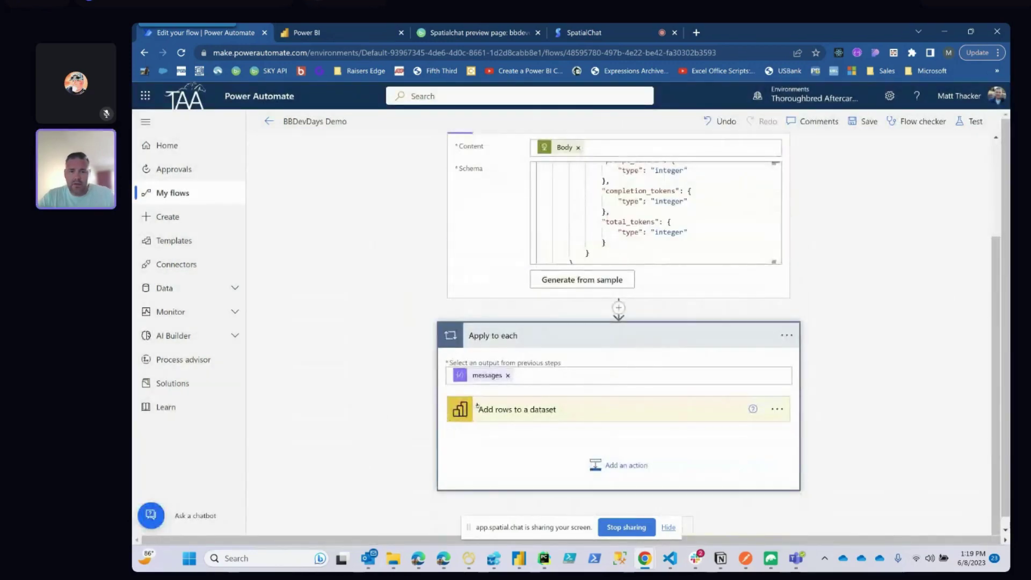
{"action": "left_click", "coordinate": [508, 375]}
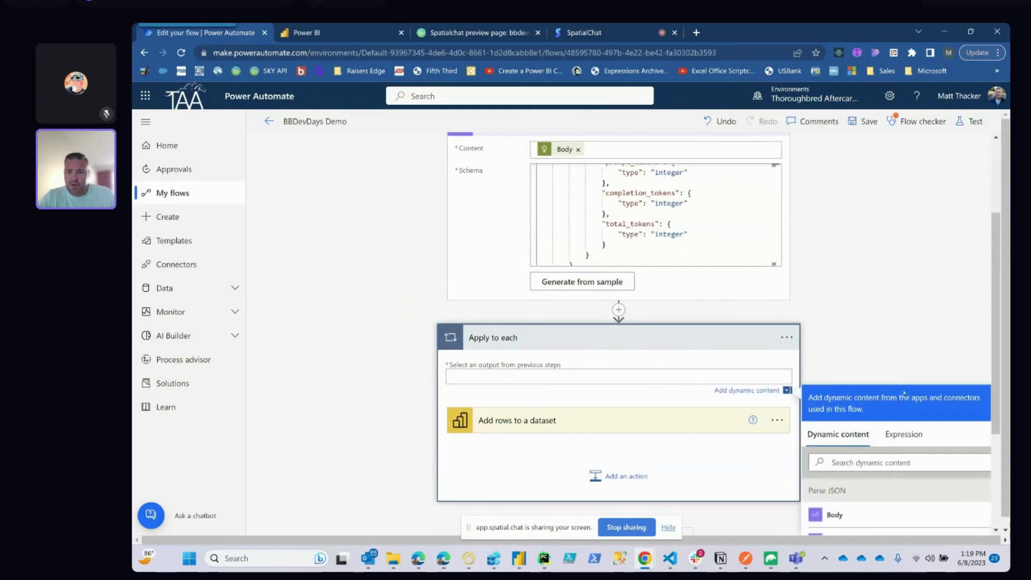
{"action": "scroll", "coordinate": [903, 392], "scroll_direction": "down", "scroll_amount": 3}
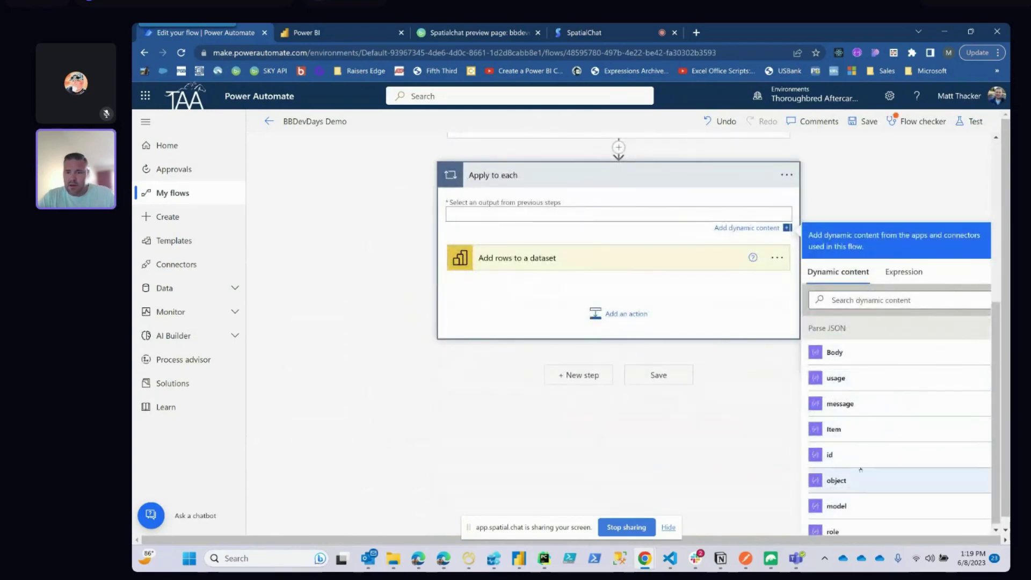
{"action": "scroll", "coordinate": [859, 483], "scroll_direction": "down", "scroll_amount": 2}
{"action": "scroll", "coordinate": [860, 469], "scroll_direction": "down", "scroll_amount": 4}
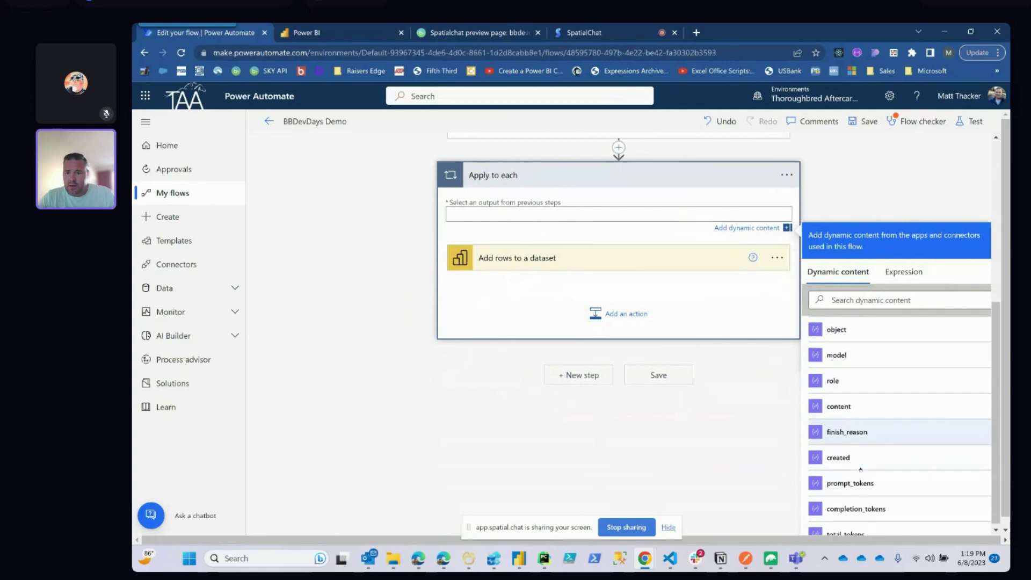
{"action": "scroll", "coordinate": [860, 469], "scroll_direction": "down", "scroll_amount": 2}
{"action": "left_click", "coordinate": [838, 493]}
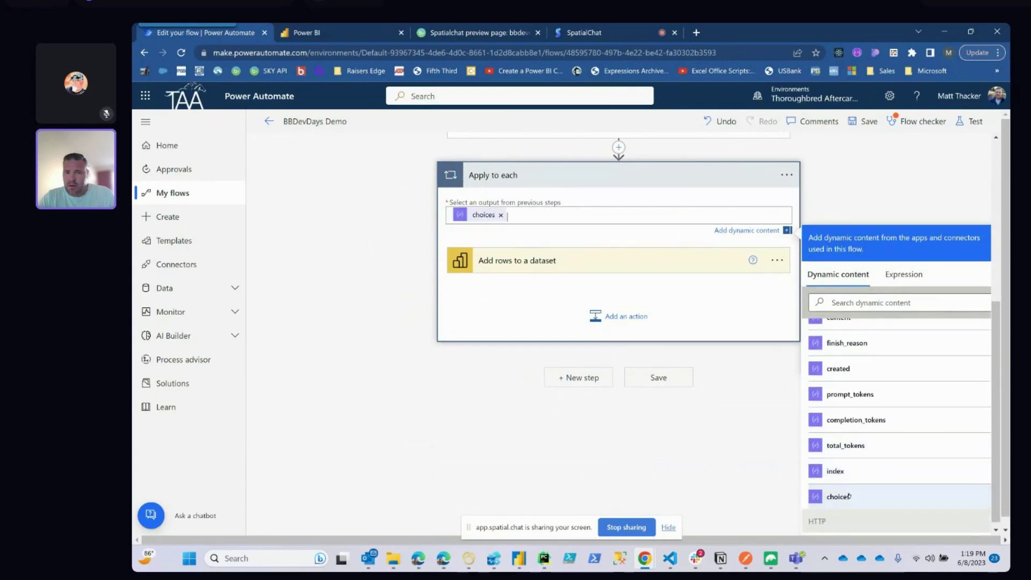
- Check the field mappings of Add rows to a dataset, save the flow and return to its details page
{"action": "left_click", "coordinate": [598, 256]}
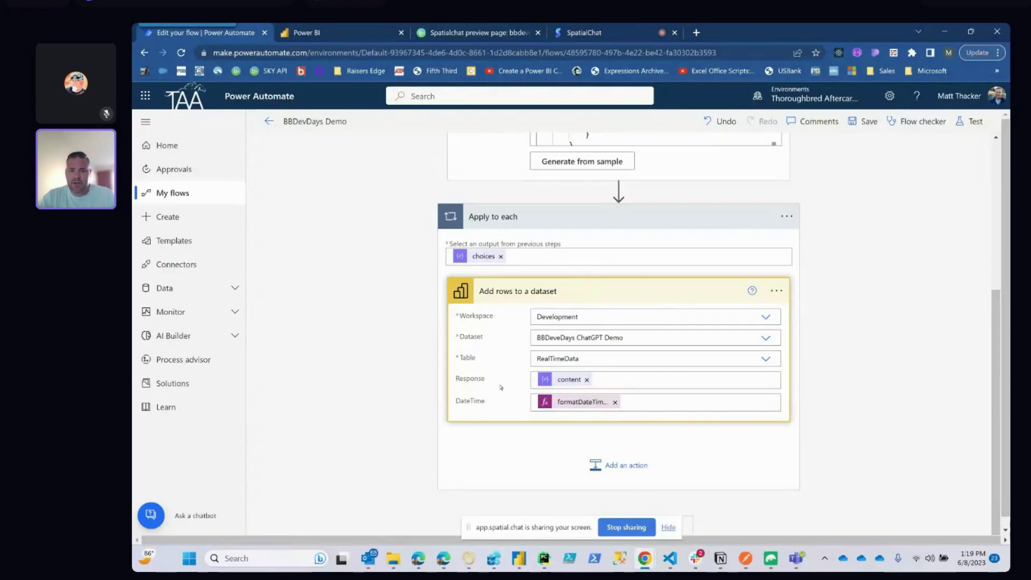
{"action": "left_click", "coordinate": [865, 121]}
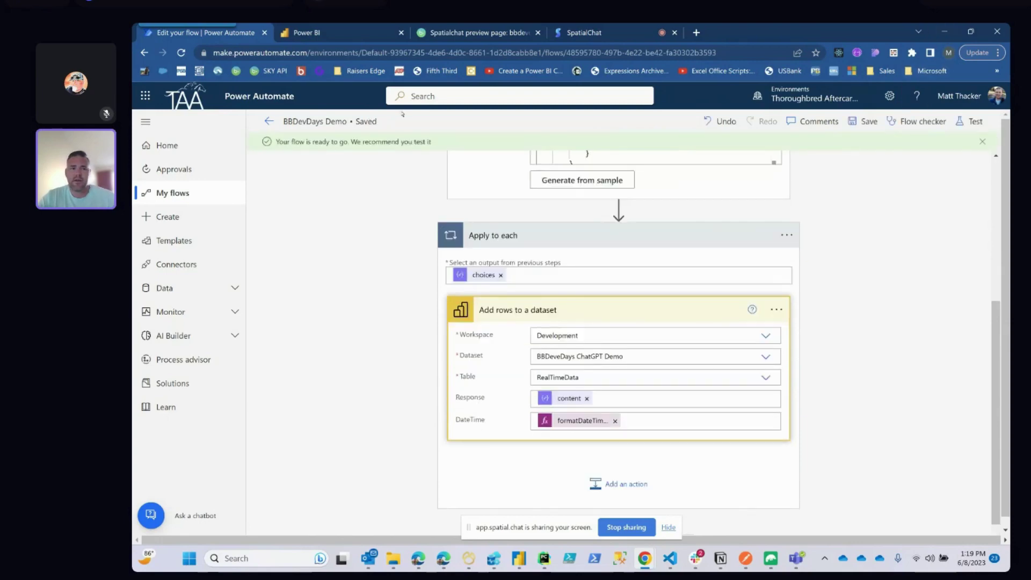
{"action": "left_click", "coordinate": [270, 122]}
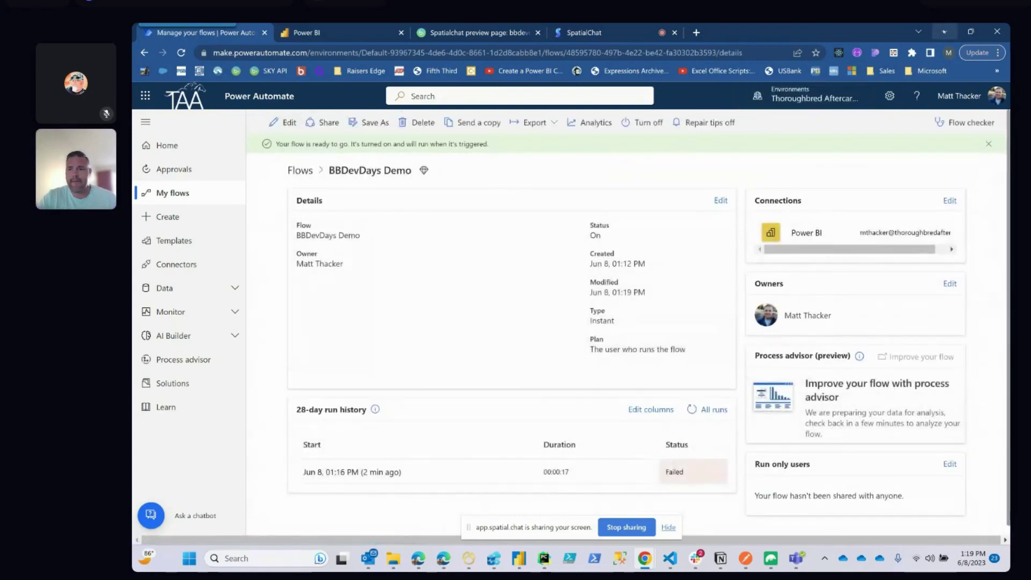
- Switch to the ChatGPT Demo report in Power BI Desktop and trigger the flow from the report's Run flow button
{"action": "key", "text": "alt+Tab"}
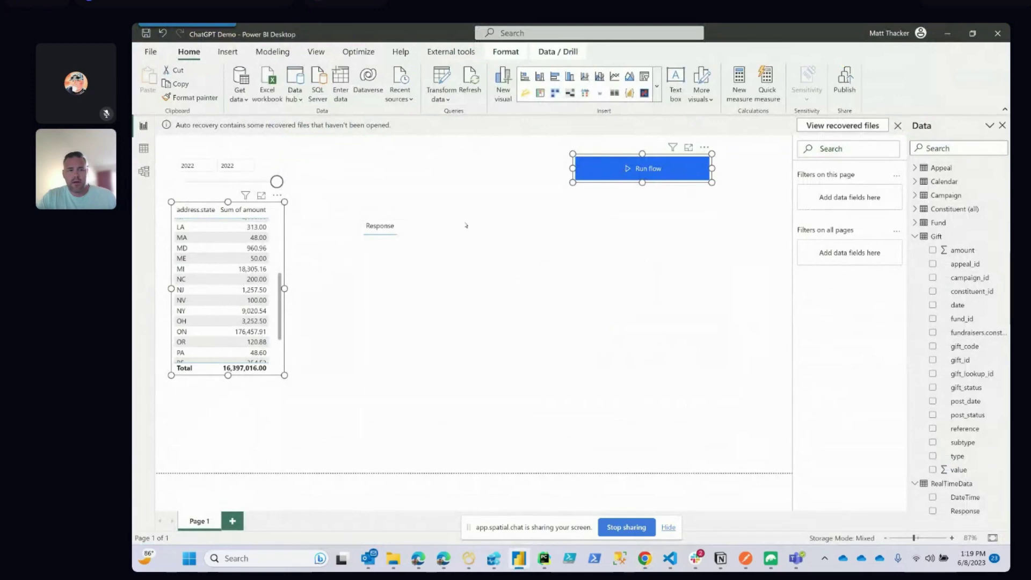
{"action": "left_click", "coordinate": [279, 256]}
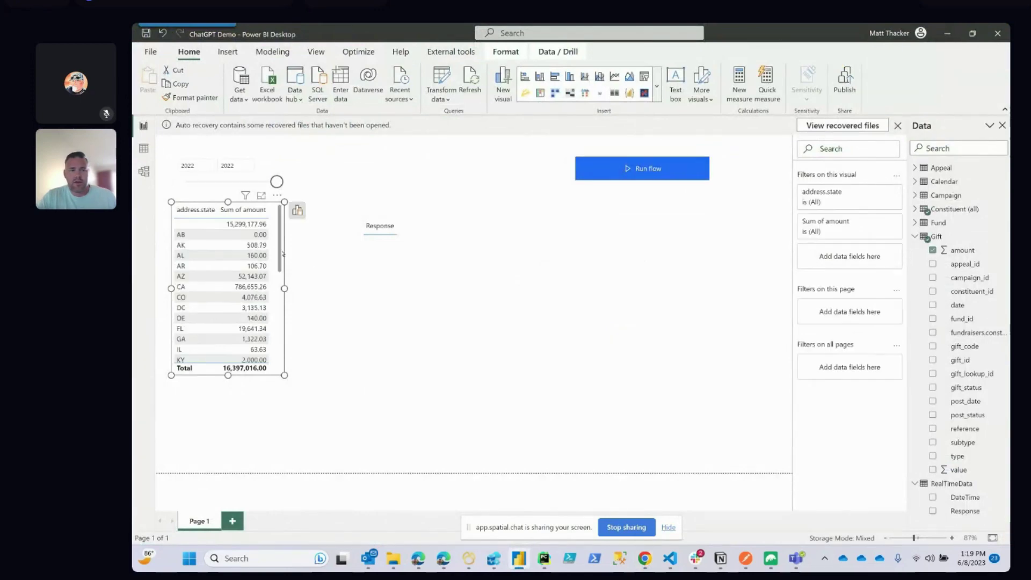
{"action": "left_click", "coordinate": [645, 170]}
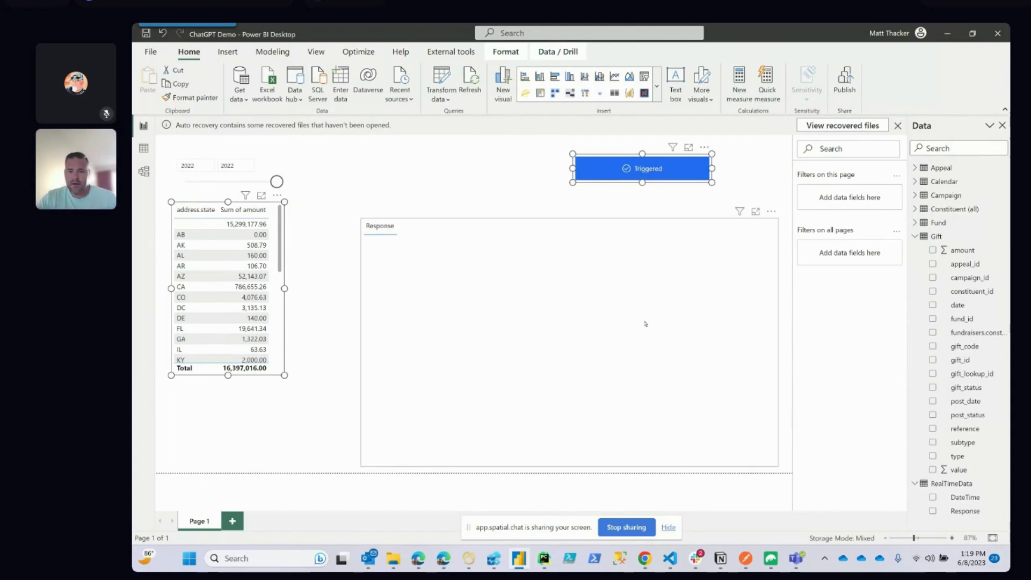
- Switch back to Power Automate and refresh the flow's run history until the new run has finished
{"action": "mouse_move", "coordinate": [644, 559]}
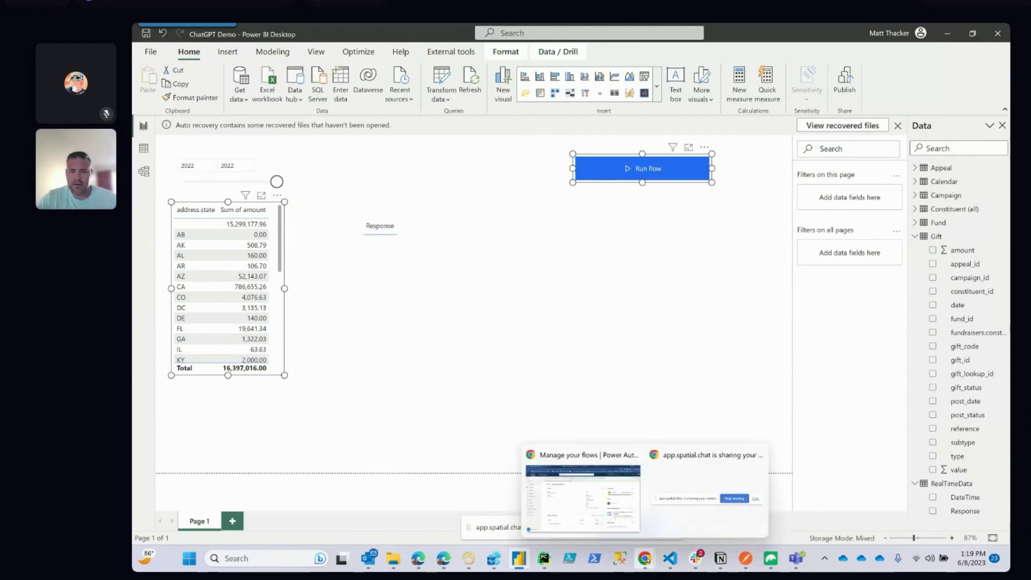
{"action": "left_click", "coordinate": [577, 506]}
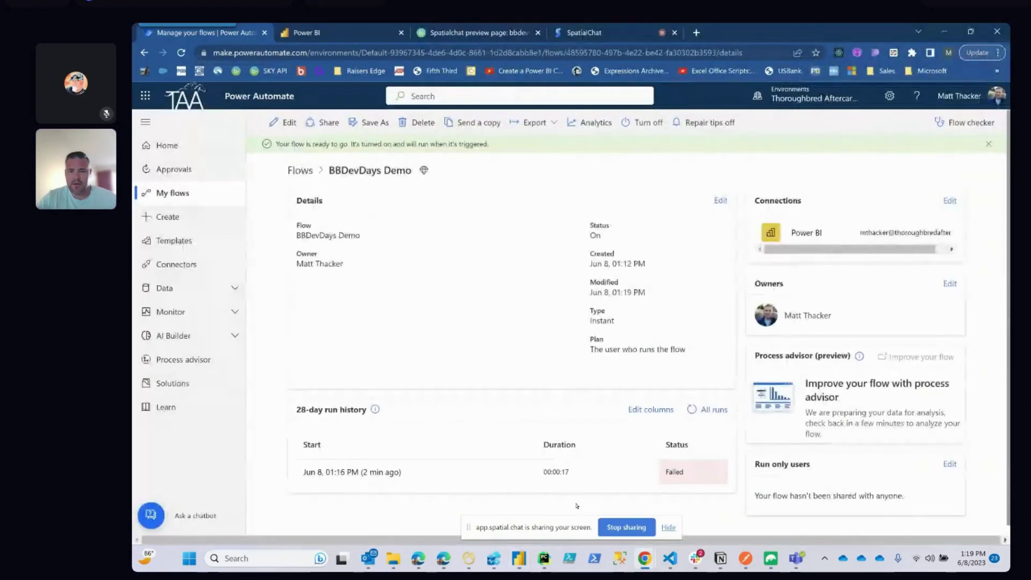
{"action": "left_click", "coordinate": [691, 410]}
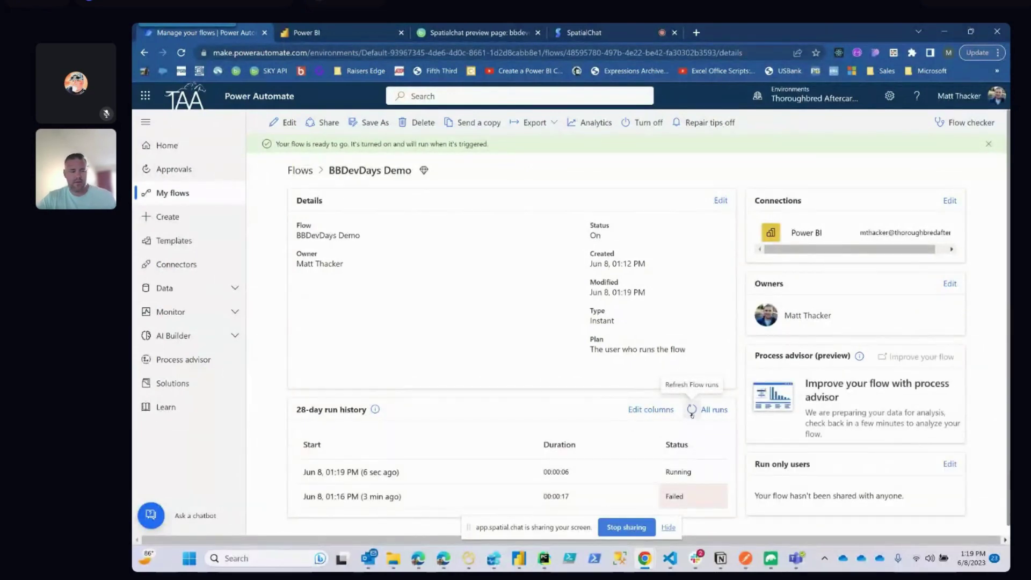
{"action": "left_click", "coordinate": [691, 410]}
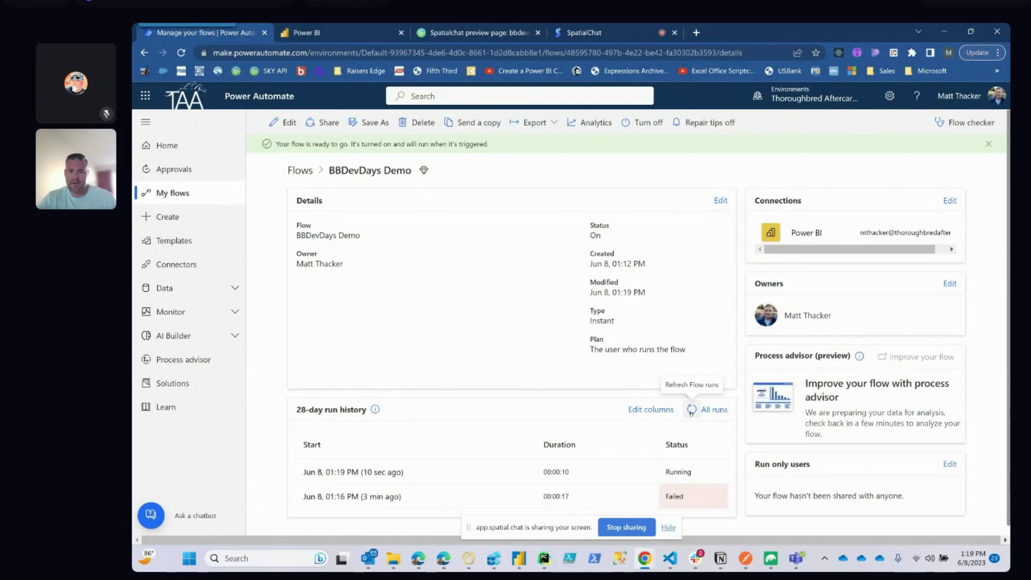
{"action": "left_click", "coordinate": [691, 410]}
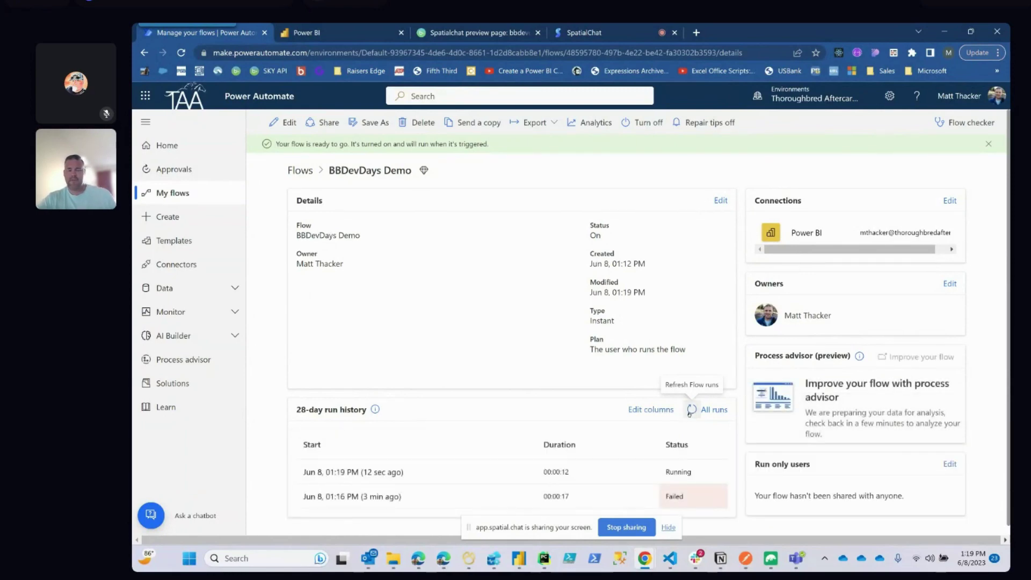
{"action": "left_click", "coordinate": [691, 410]}
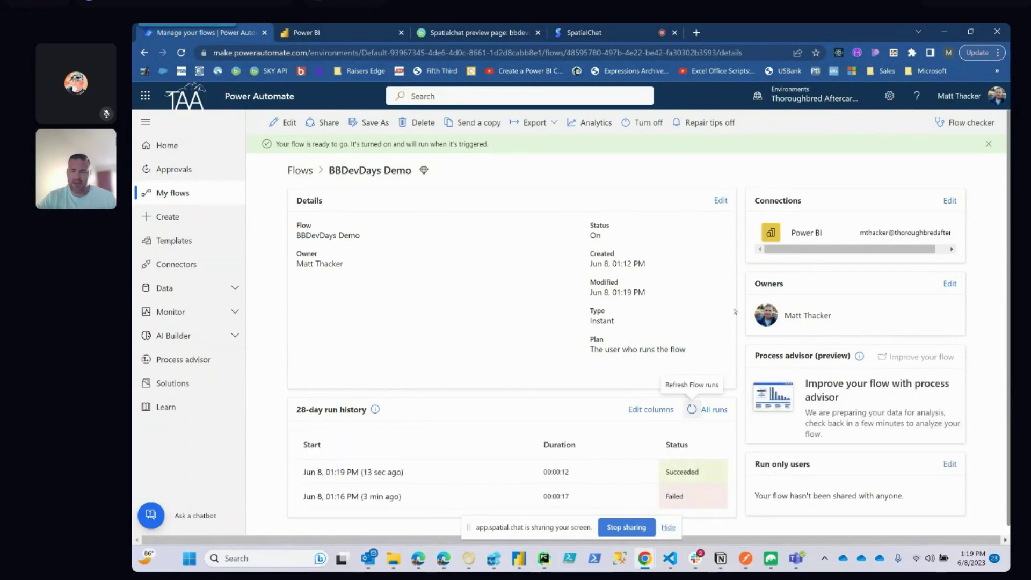
- Return to Power BI Desktop, refresh the report data and select the Response table visual
{"action": "left_click", "coordinate": [945, 31]}
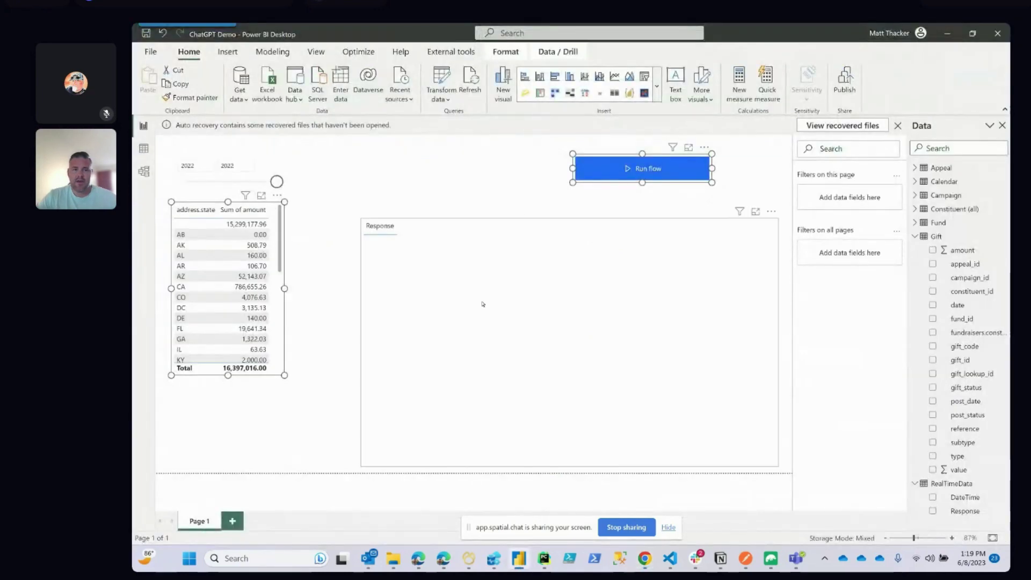
{"action": "left_click", "coordinate": [477, 90]}
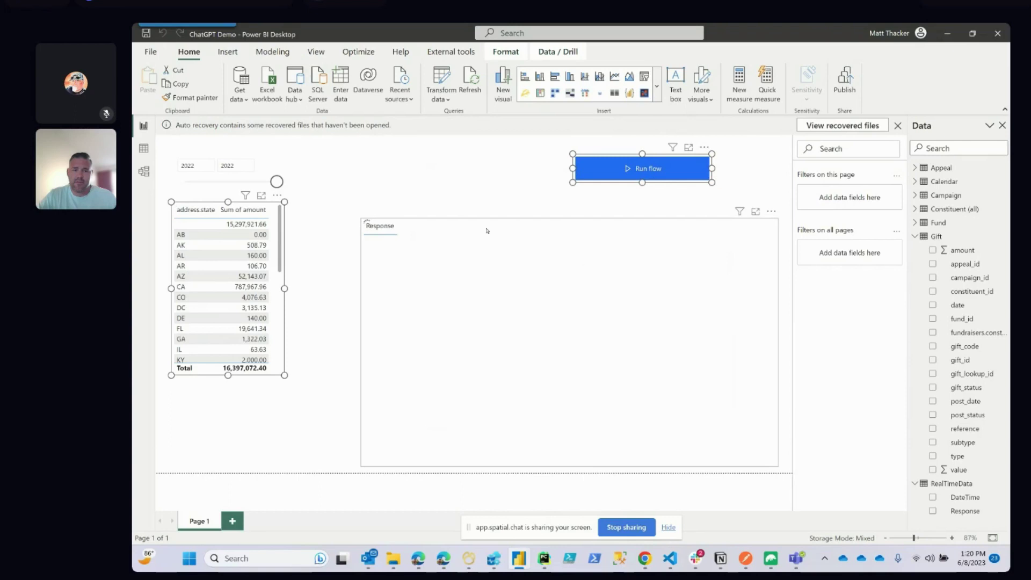
{"action": "left_click", "coordinate": [417, 270]}
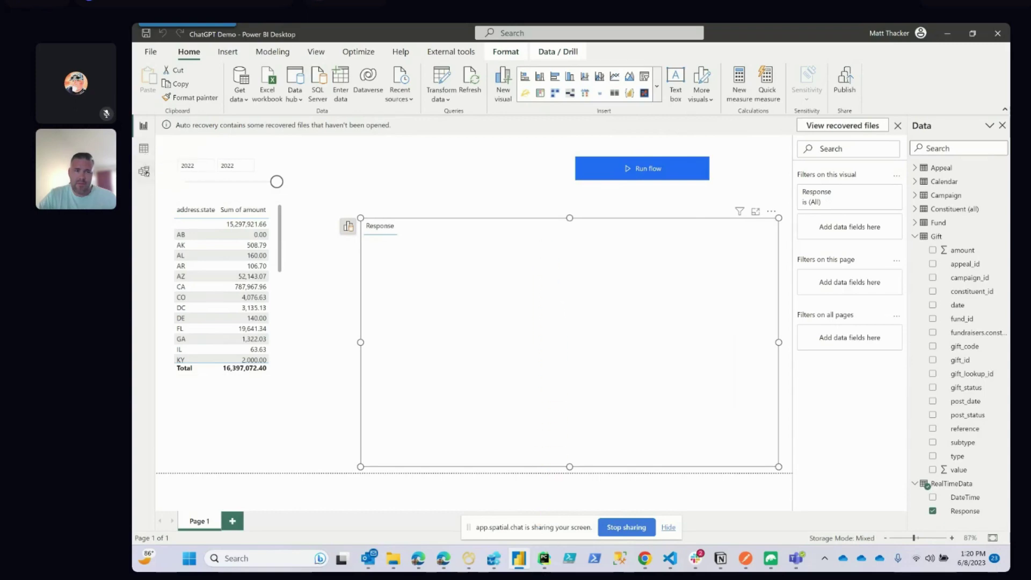
- Open the RealTimeData table in the data view to check for the rows written by the flow
{"action": "left_click", "coordinate": [144, 171]}
{"action": "left_click", "coordinate": [143, 125]}
{"action": "left_click", "coordinate": [143, 148]}
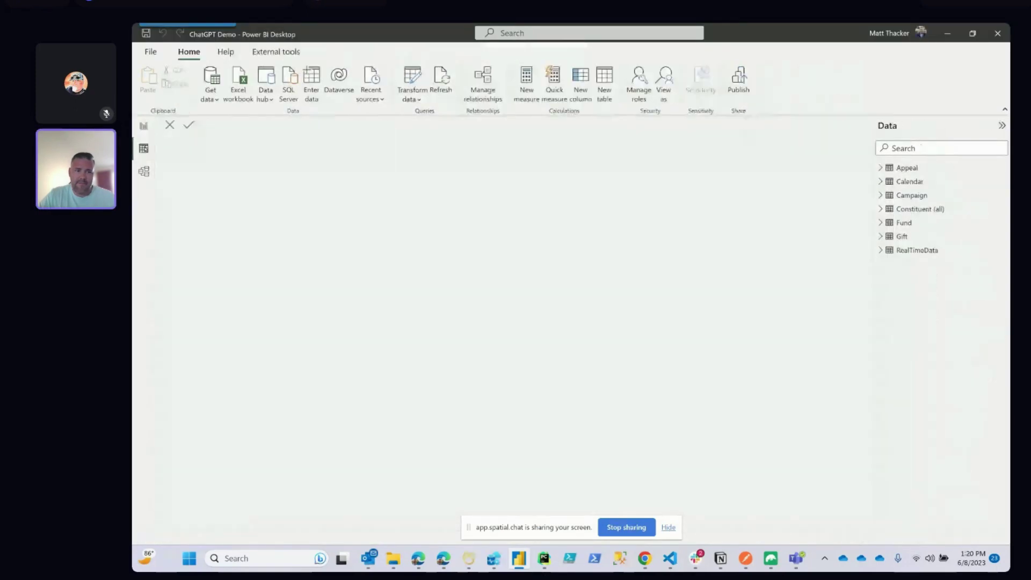
{"action": "left_click", "coordinate": [917, 250]}
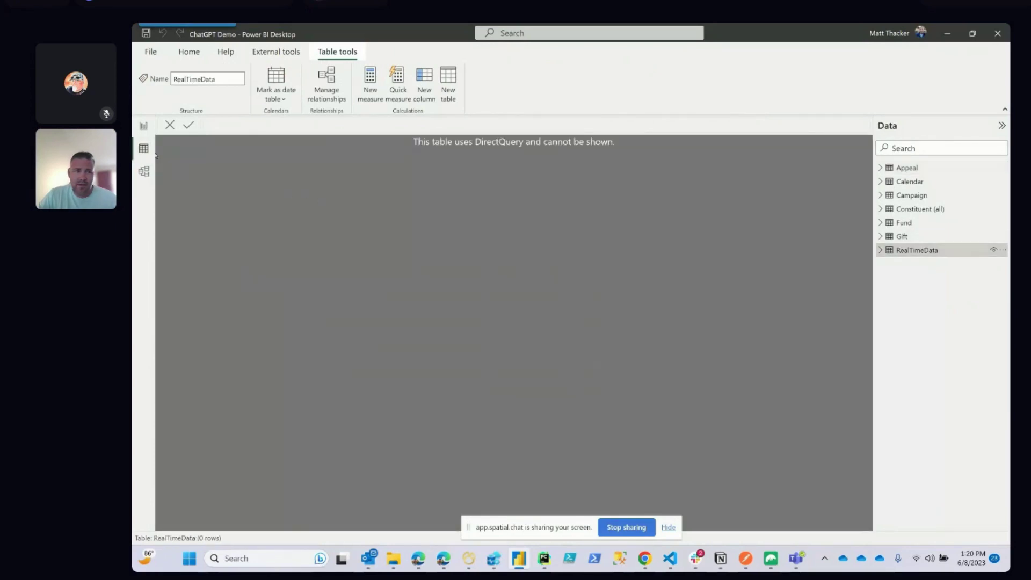
- Go back to the report view, then switch to the Development workspace in the Power BI service and check the BBDeveDays ChatGPT Demo dataset's options
{"action": "left_click", "coordinate": [144, 125]}
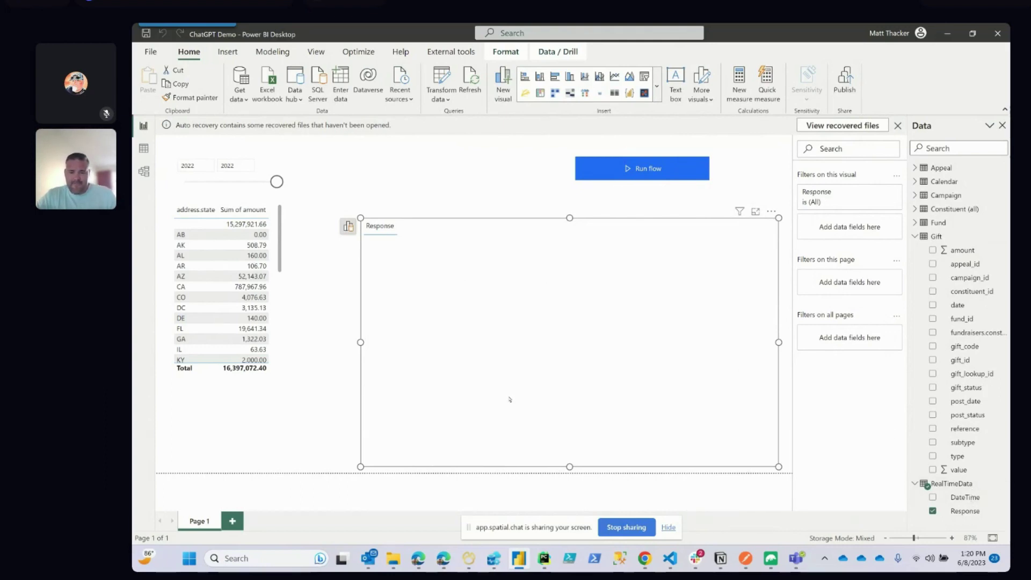
{"action": "mouse_move", "coordinate": [424, 555]}
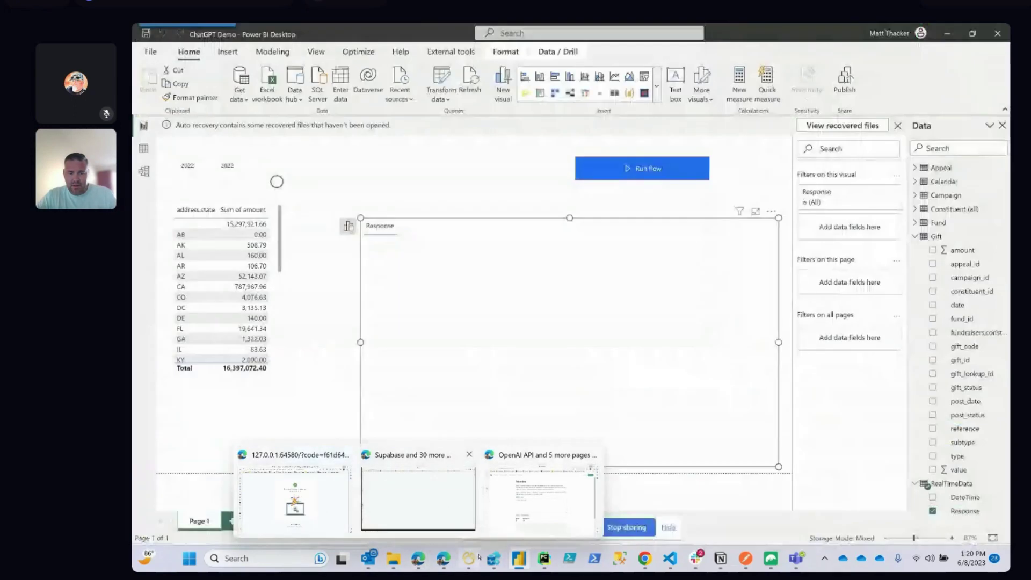
{"action": "mouse_move", "coordinate": [644, 558]}
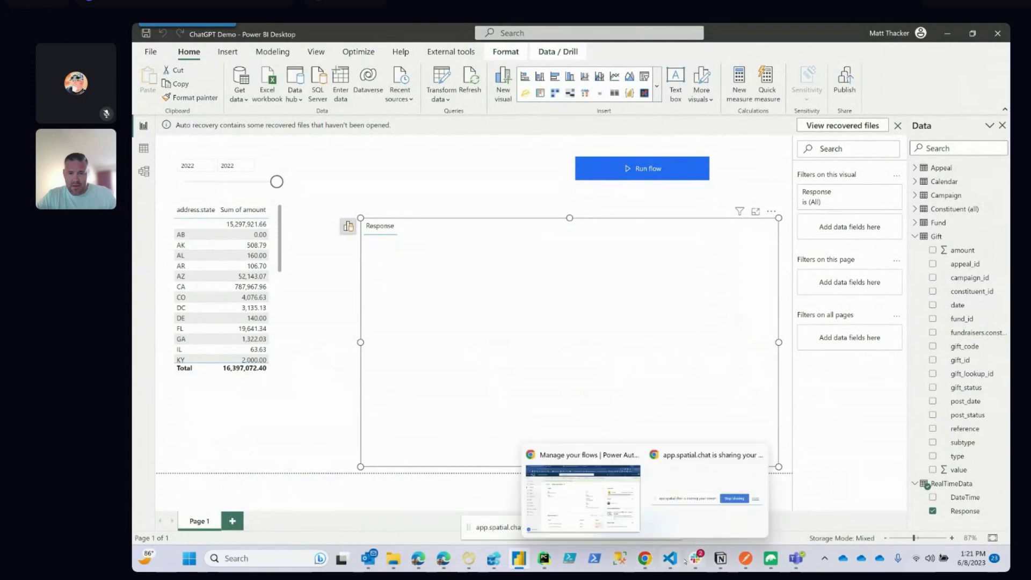
{"action": "left_click", "coordinate": [601, 506]}
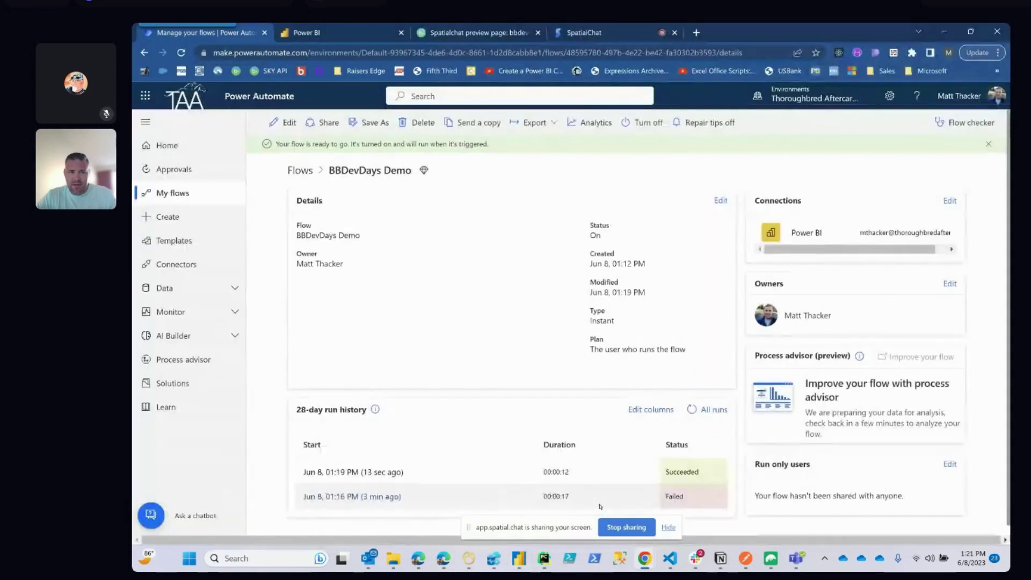
{"action": "left_click", "coordinate": [328, 36]}
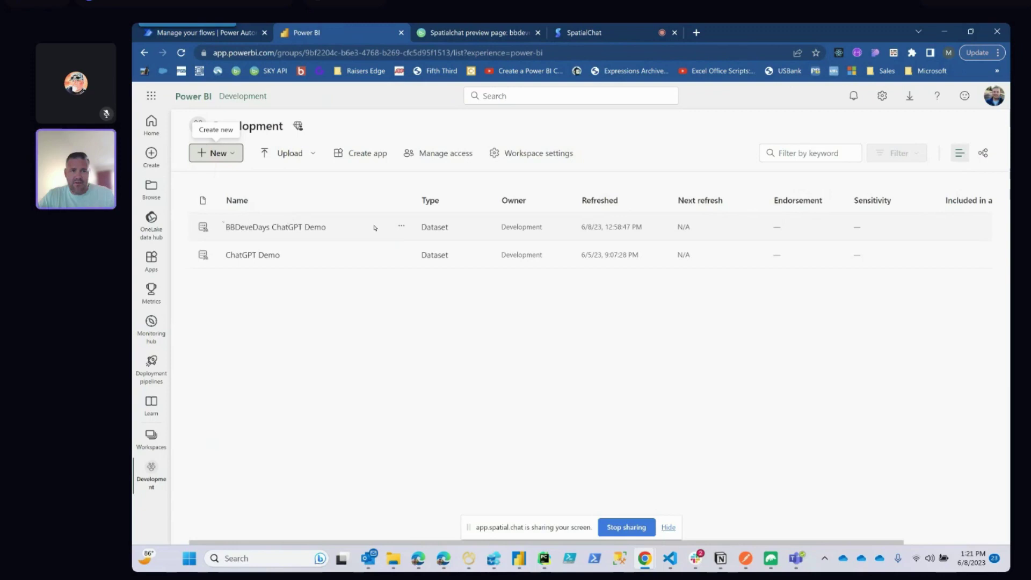
{"action": "left_click", "coordinate": [401, 226]}
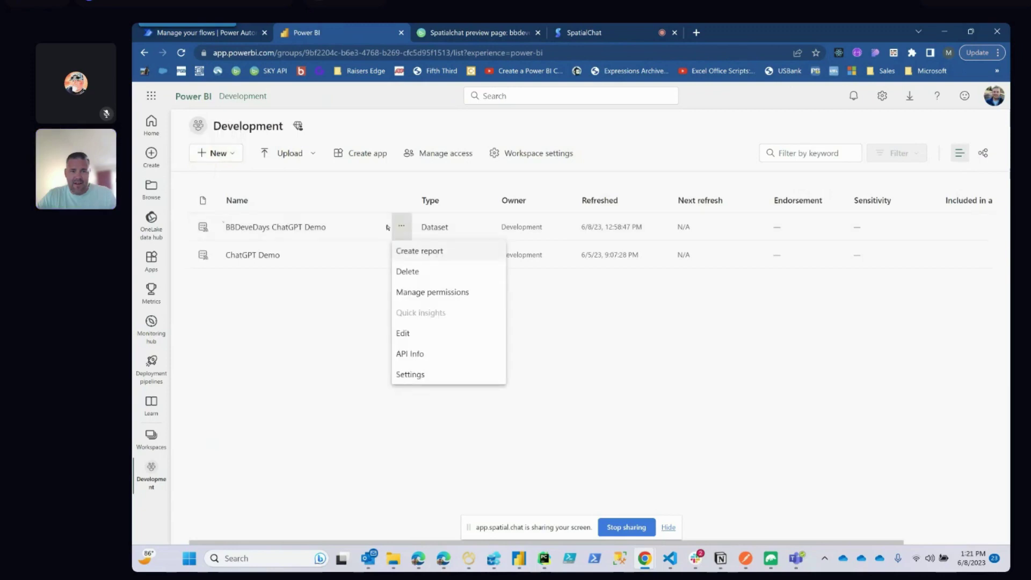
{"action": "left_click", "coordinate": [277, 229]}
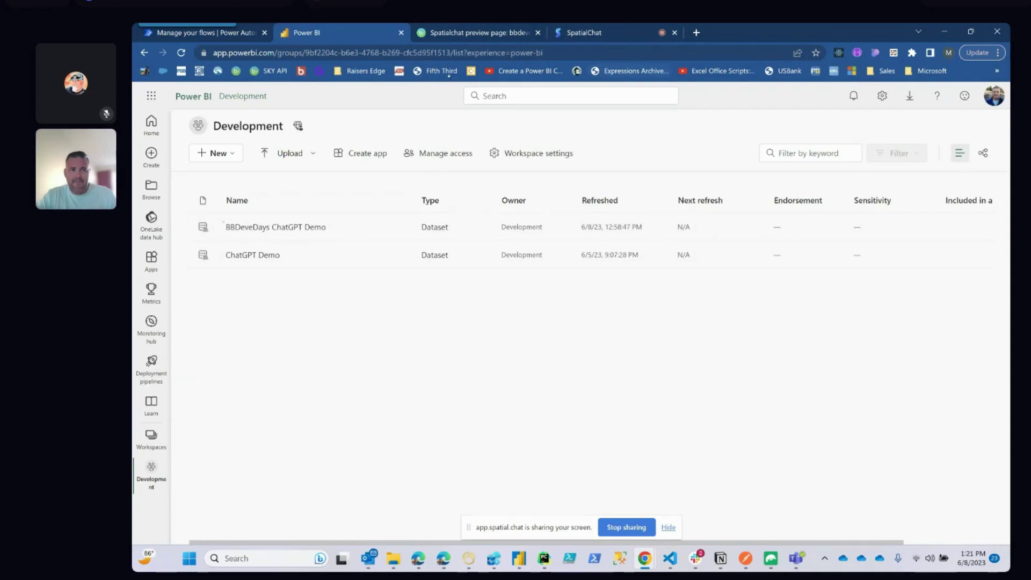
- Open the latest successful BBDevDays Demo run in Power Automate and inspect the inputs and raw output of its Add rows to a dataset action
{"action": "left_click", "coordinate": [204, 32]}
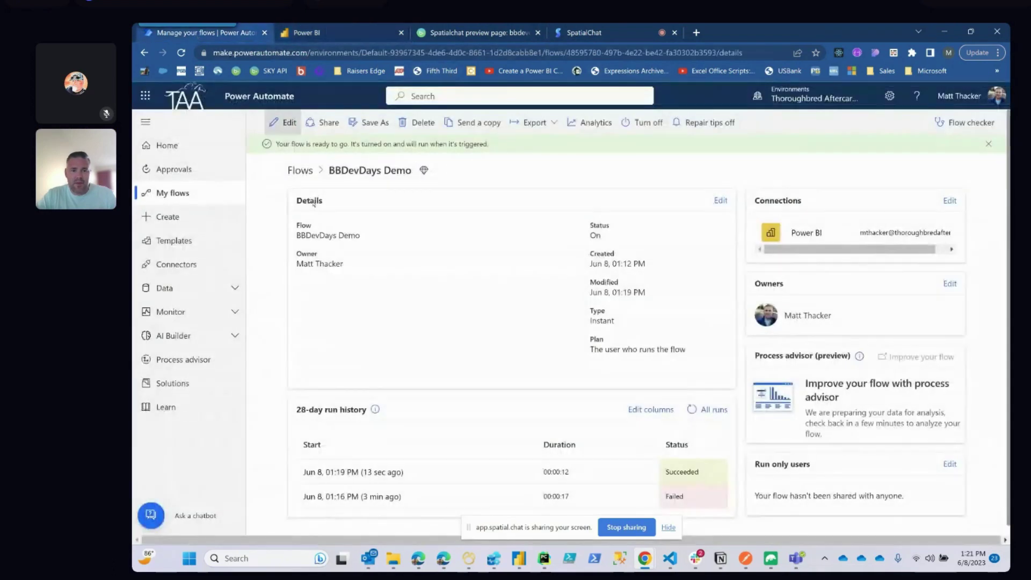
{"action": "left_click", "coordinate": [359, 472]}
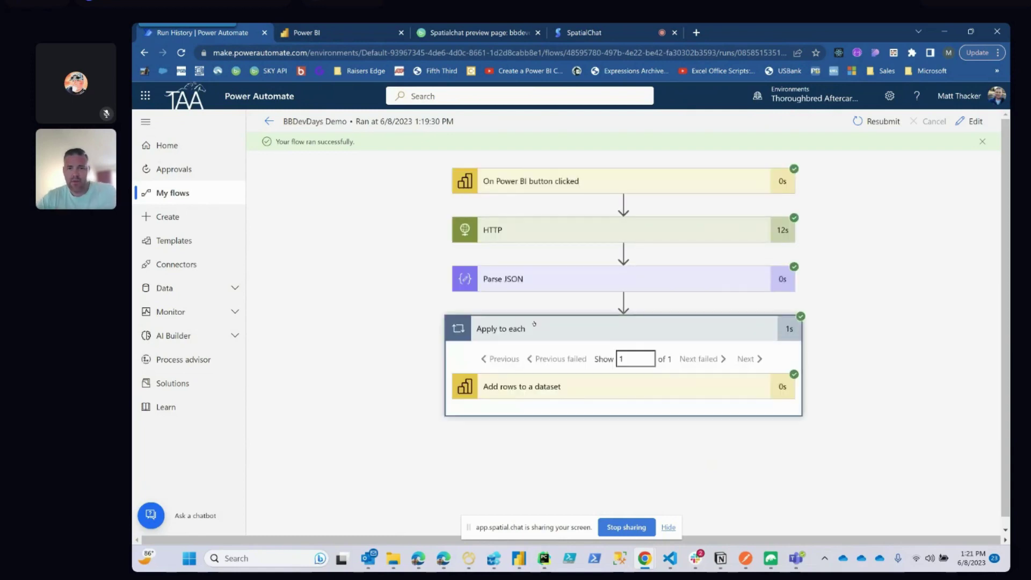
{"action": "left_click", "coordinate": [522, 386]}
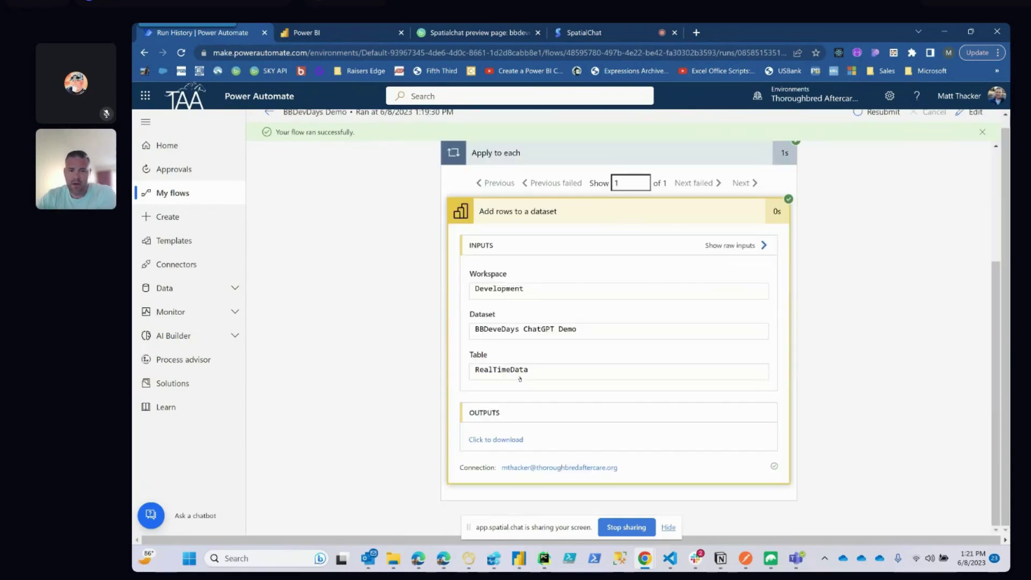
{"action": "left_click", "coordinate": [495, 439]}
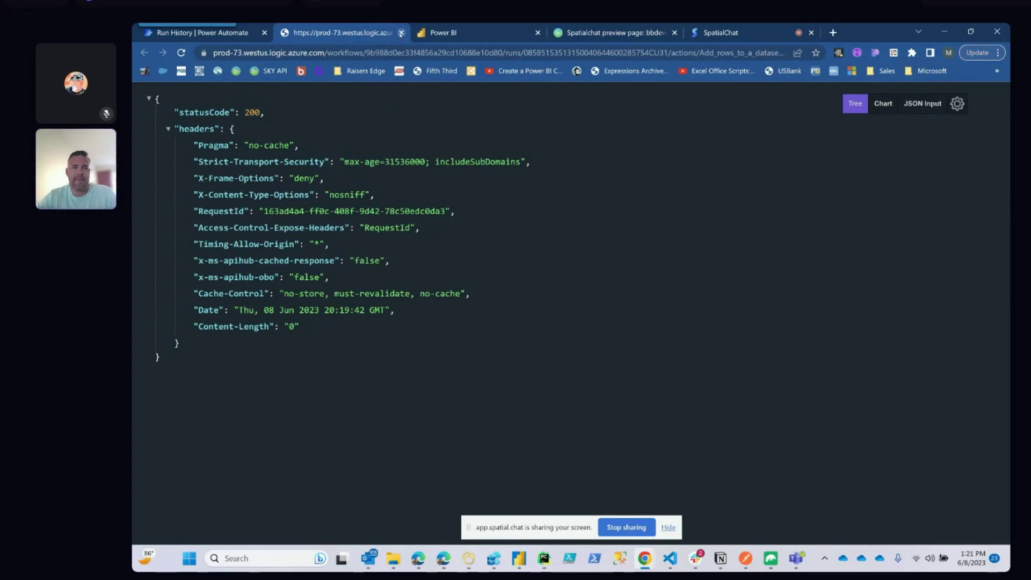
{"action": "left_click", "coordinate": [401, 33]}
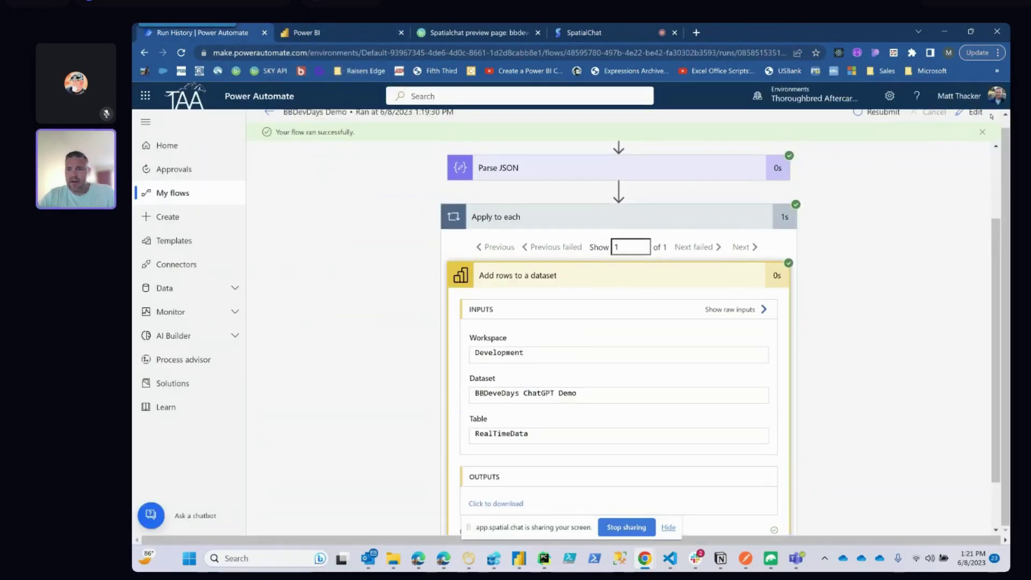
- Open the flow for editing and expand its Apply to each and Parse JSON steps to review their configuration
{"action": "left_click", "coordinate": [973, 112]}
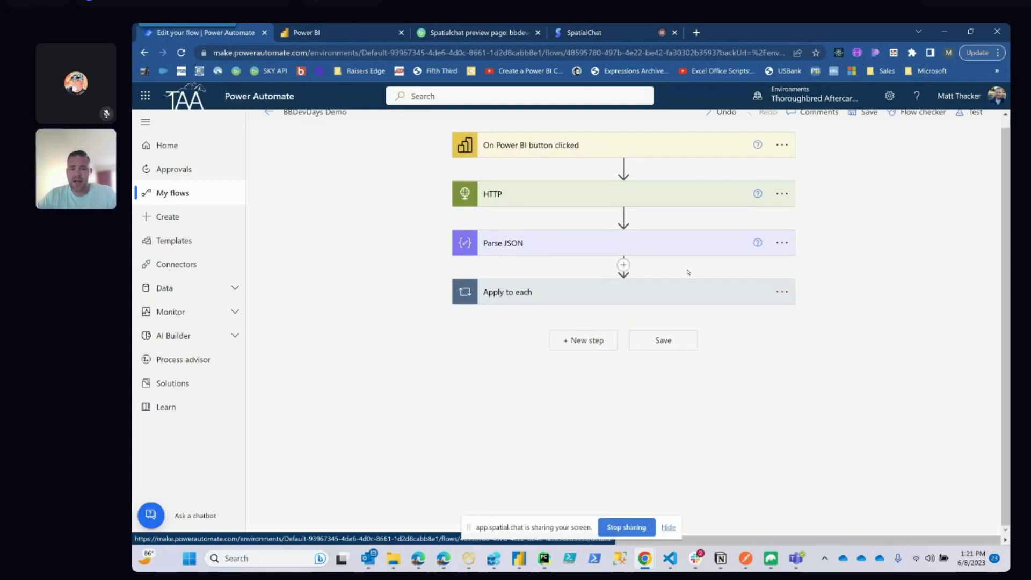
{"action": "left_click", "coordinate": [667, 292]}
{"action": "left_click", "coordinate": [588, 375]}
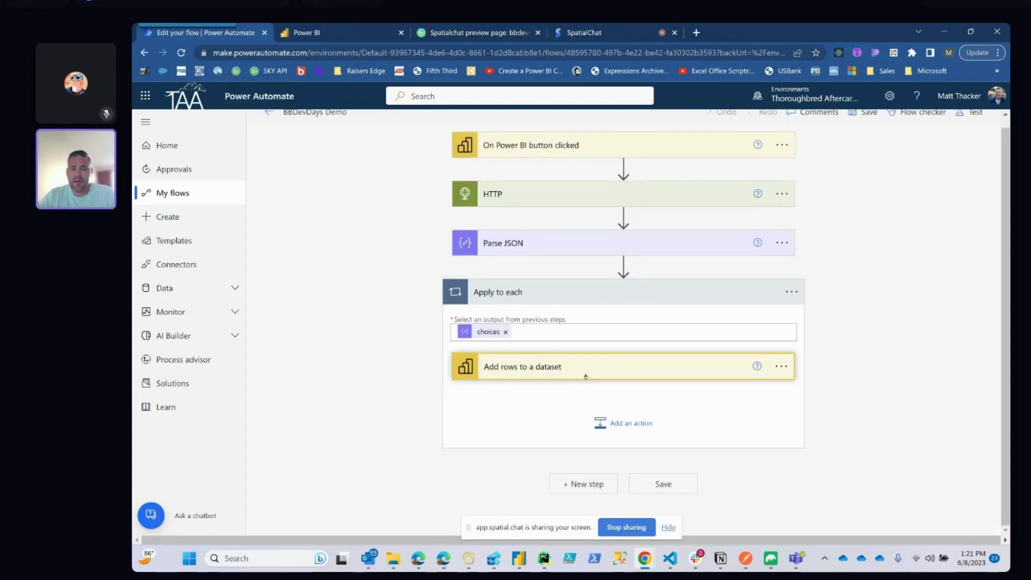
{"action": "left_click", "coordinate": [536, 243]}
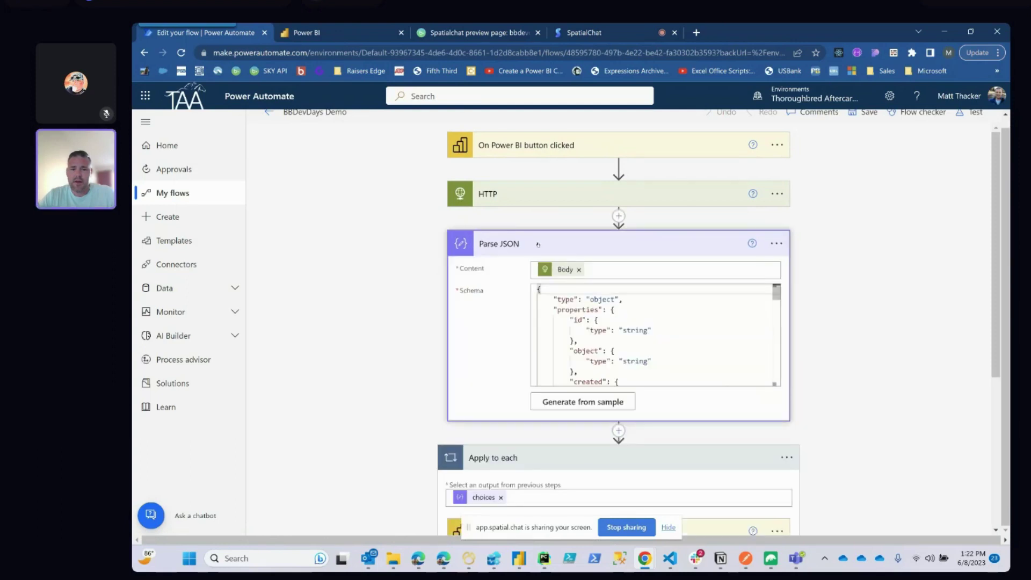
- Set max_tokens to 1000 in the HTTP action's request body and save the flow
{"action": "left_click", "coordinate": [521, 194]}
{"action": "scroll", "coordinate": [545, 297], "scroll_direction": "down", "scroll_amount": 1}
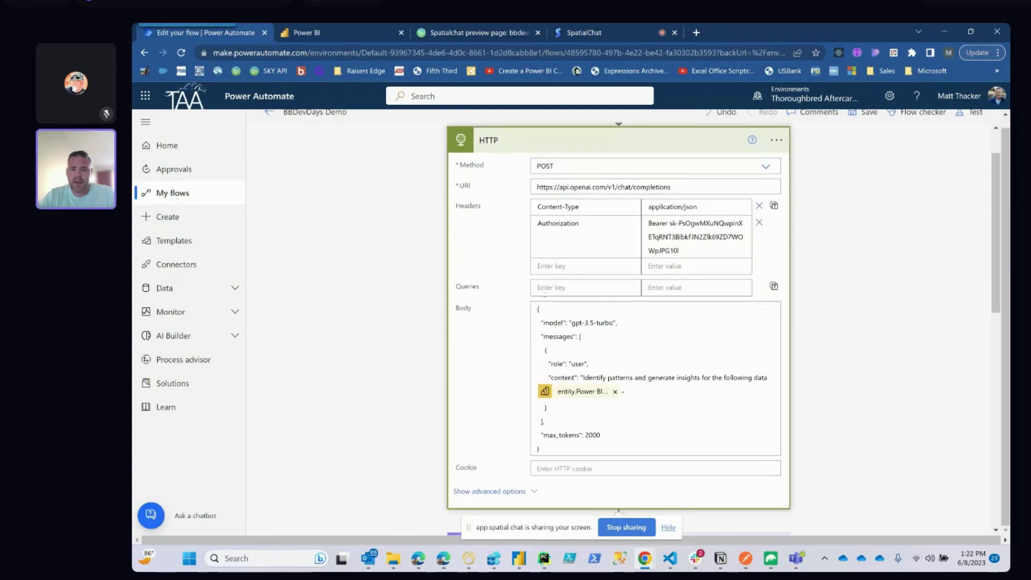
{"action": "left_click", "coordinate": [639, 386]}
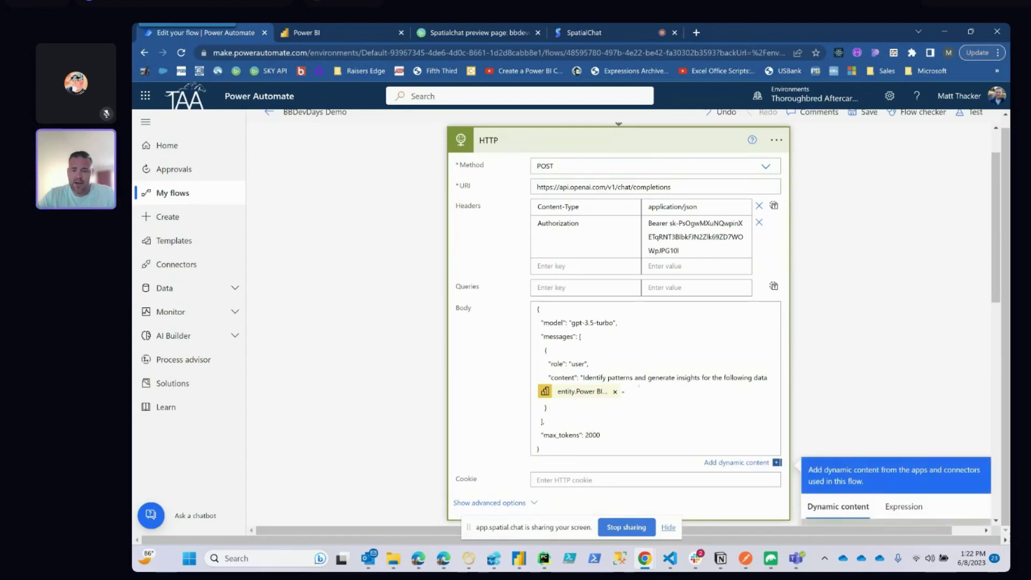
{"action": "left_click", "coordinate": [841, 351]}
{"action": "scroll", "coordinate": [840, 350], "scroll_direction": "down", "scroll_amount": 3}
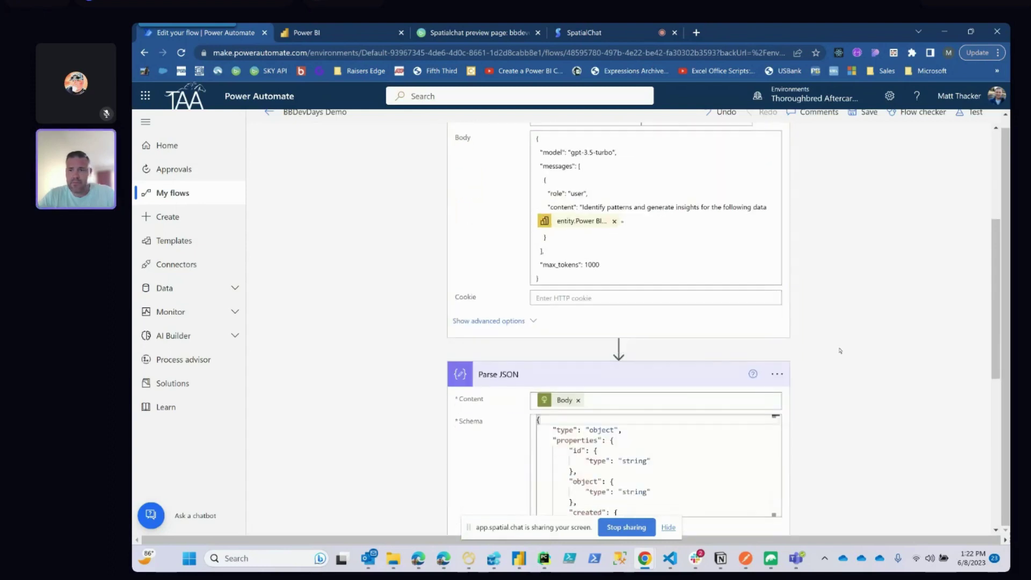
{"action": "left_click", "coordinate": [868, 113]}
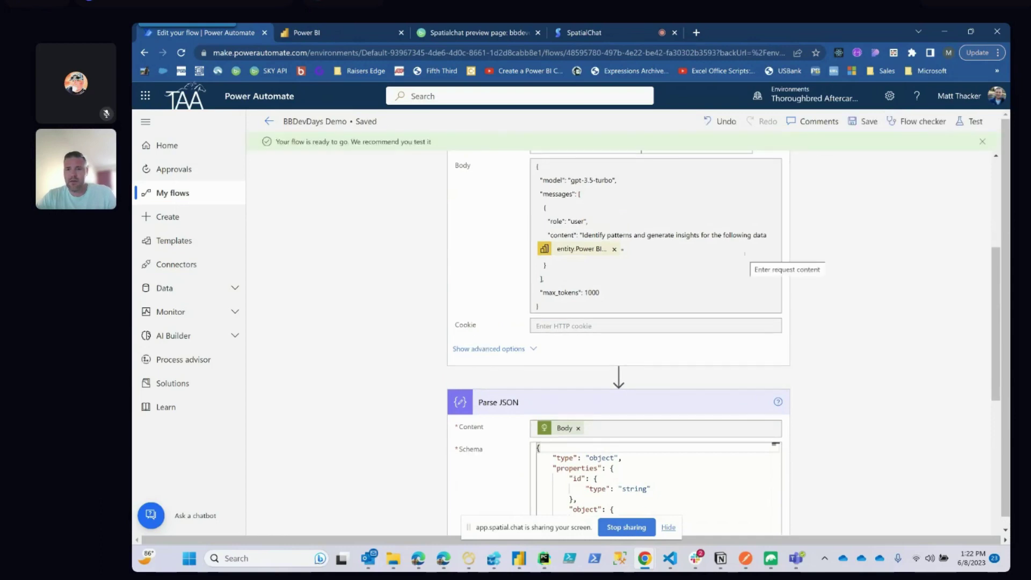
- Switch to Power BI Desktop, look through the address.state amounts table and trigger the flow again from the report's Run flow button
{"action": "left_click", "coordinate": [944, 32]}
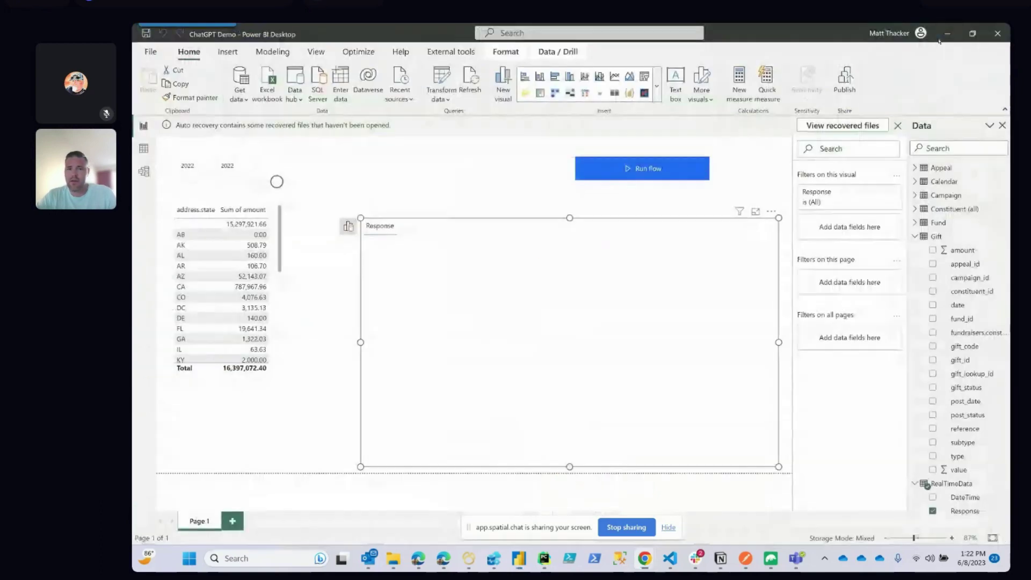
{"action": "scroll", "coordinate": [268, 333], "scroll_direction": "down", "scroll_amount": 4}
{"action": "left_click", "coordinate": [272, 338]}
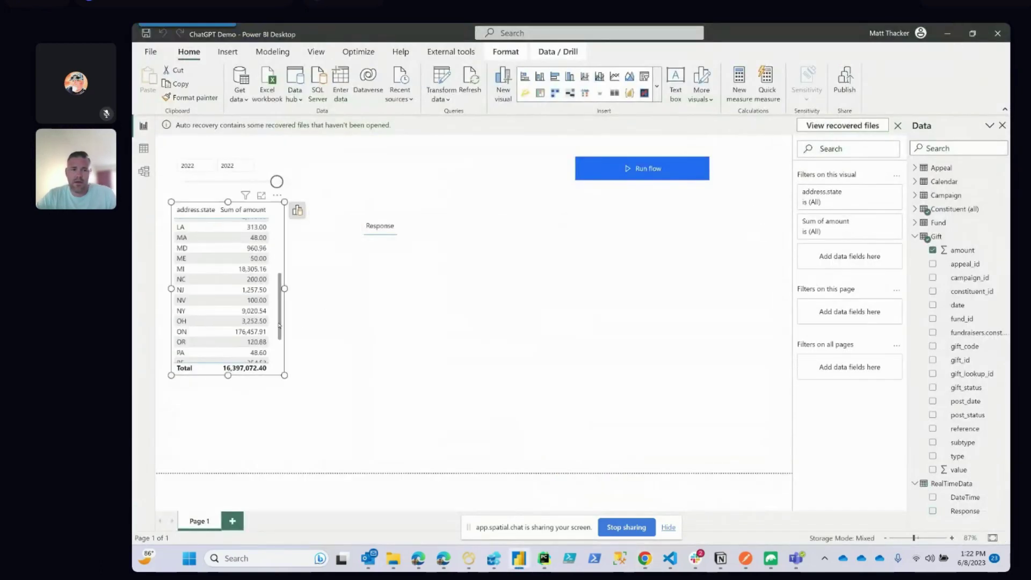
{"action": "left_click", "coordinate": [607, 176]}
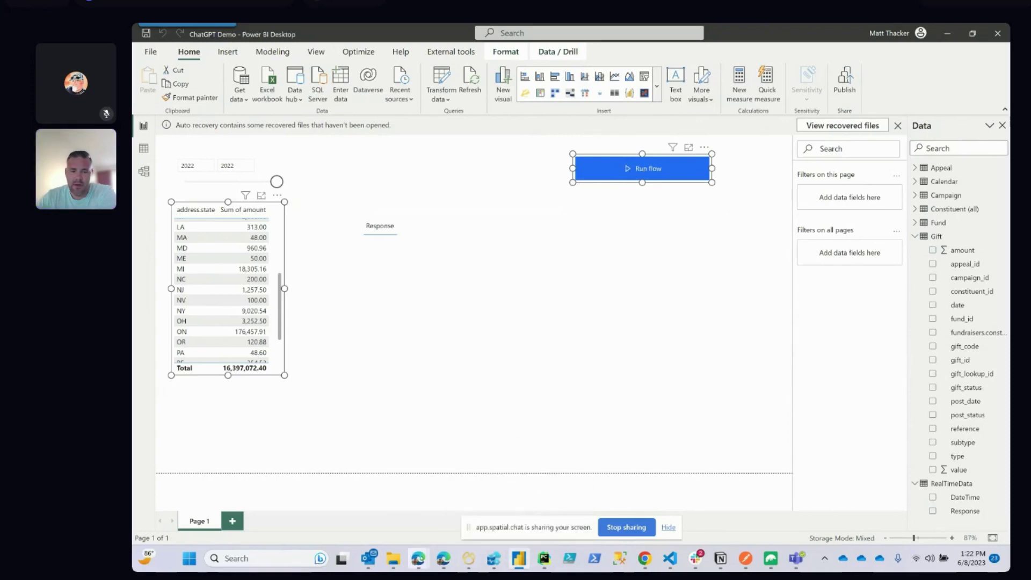
- Return to the flow's details page in Power Automate and refresh the run history until the newly started run has finished
{"action": "mouse_move", "coordinate": [644, 558]}
{"action": "left_click", "coordinate": [584, 518]}
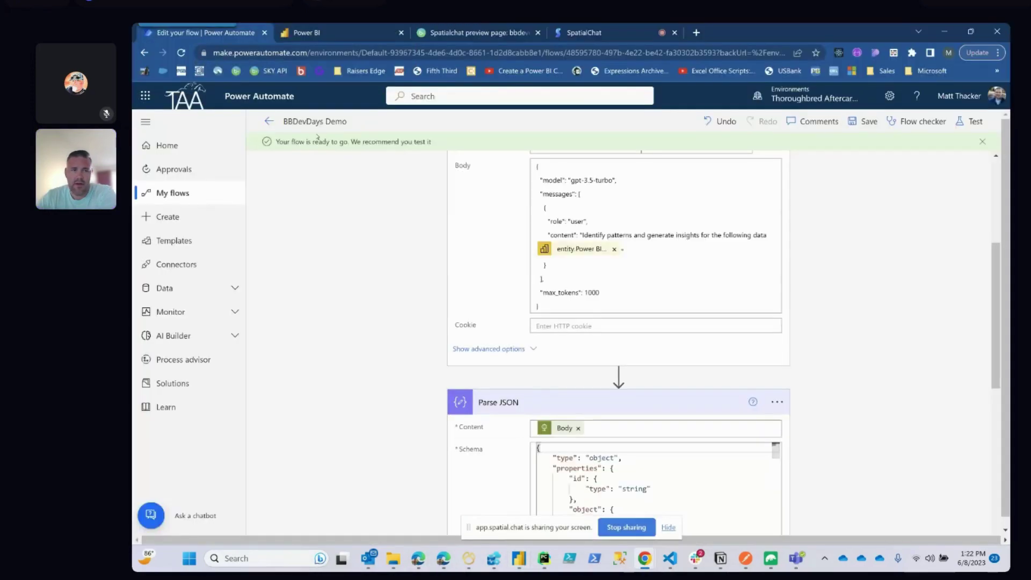
{"action": "left_click", "coordinate": [269, 121]}
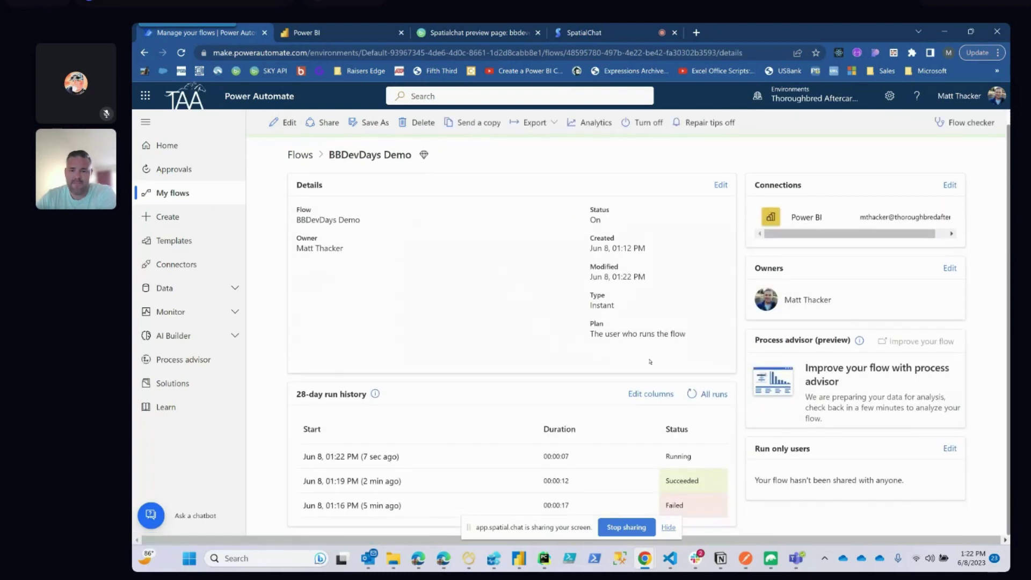
{"action": "left_click", "coordinate": [692, 394]}
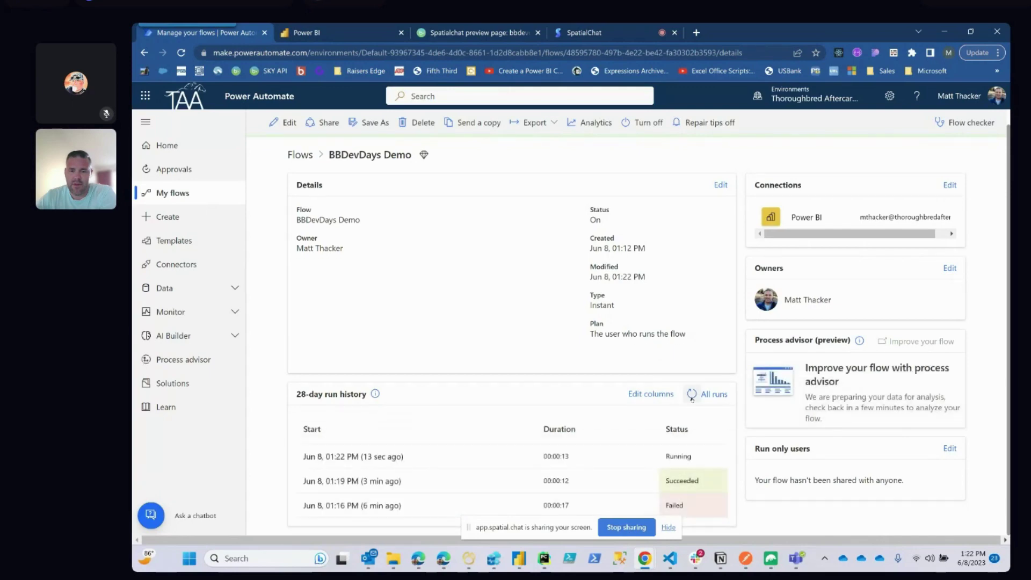
{"action": "left_click", "coordinate": [691, 395]}
{"action": "left_click", "coordinate": [692, 395]}
{"action": "left_click", "coordinate": [691, 395]}
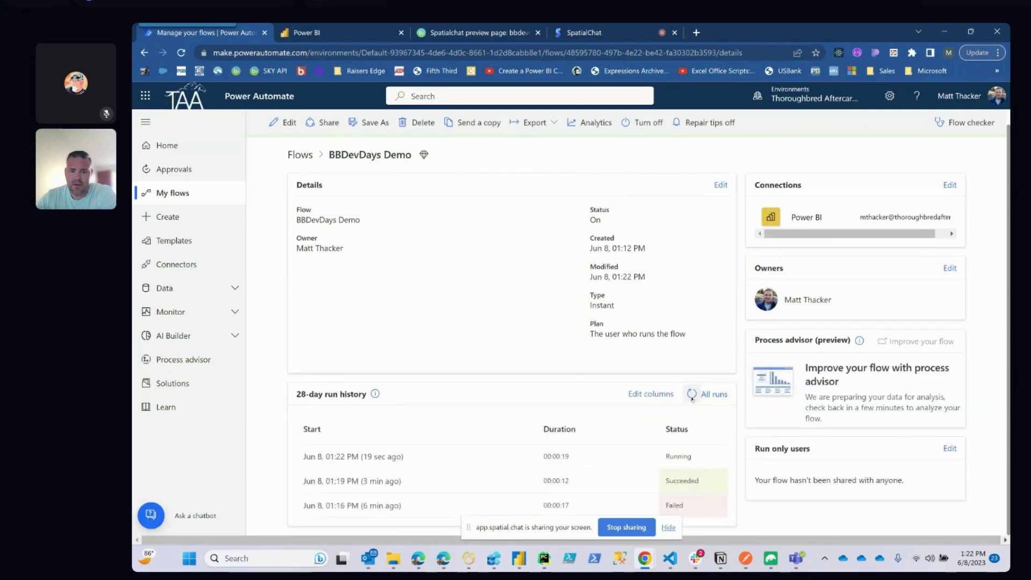
{"action": "left_click", "coordinate": [692, 394]}
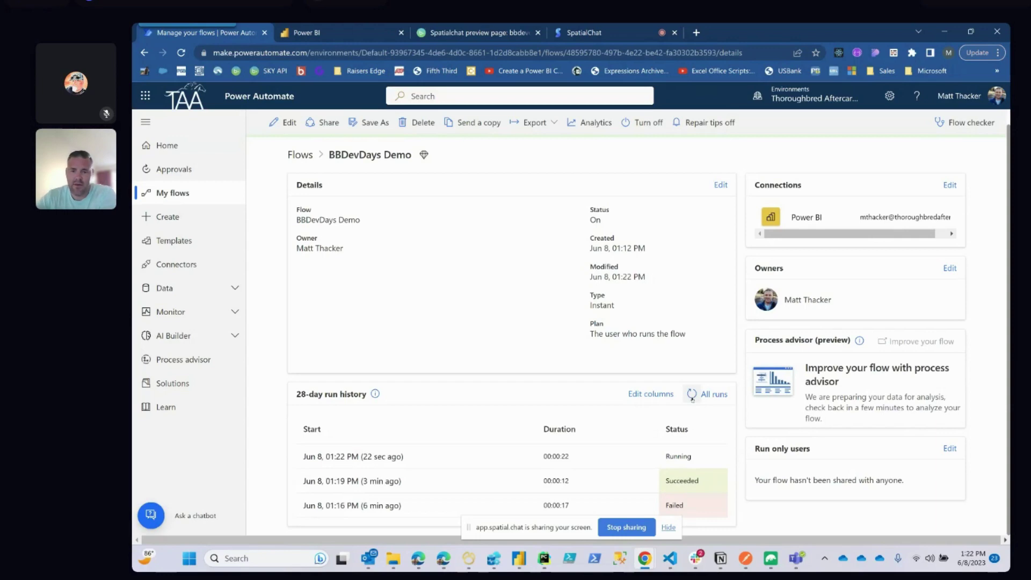
{"action": "left_click", "coordinate": [692, 395]}
{"action": "left_click", "coordinate": [691, 395]}
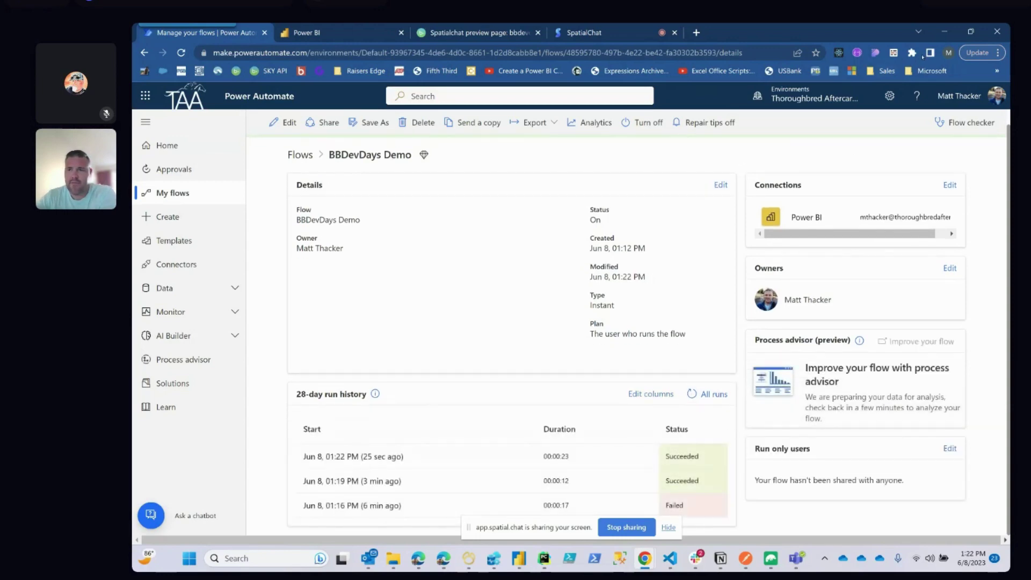
- Switch back to the ChatGPT Demo report in Power BI Desktop, deselect the visuals and refresh the report data
{"action": "left_click", "coordinate": [944, 31]}
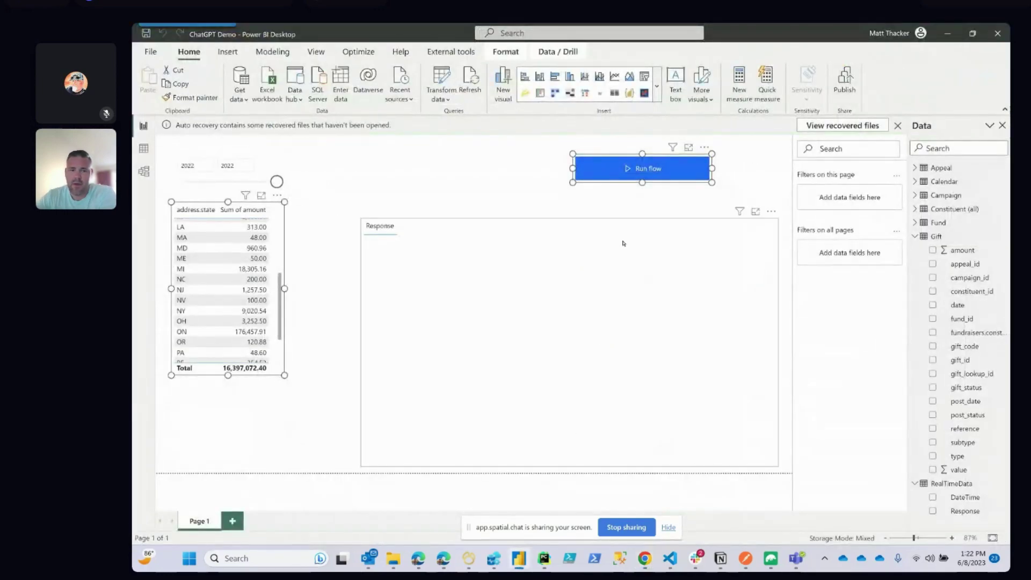
{"action": "left_click", "coordinate": [510, 163]}
{"action": "left_click", "coordinate": [470, 83]}
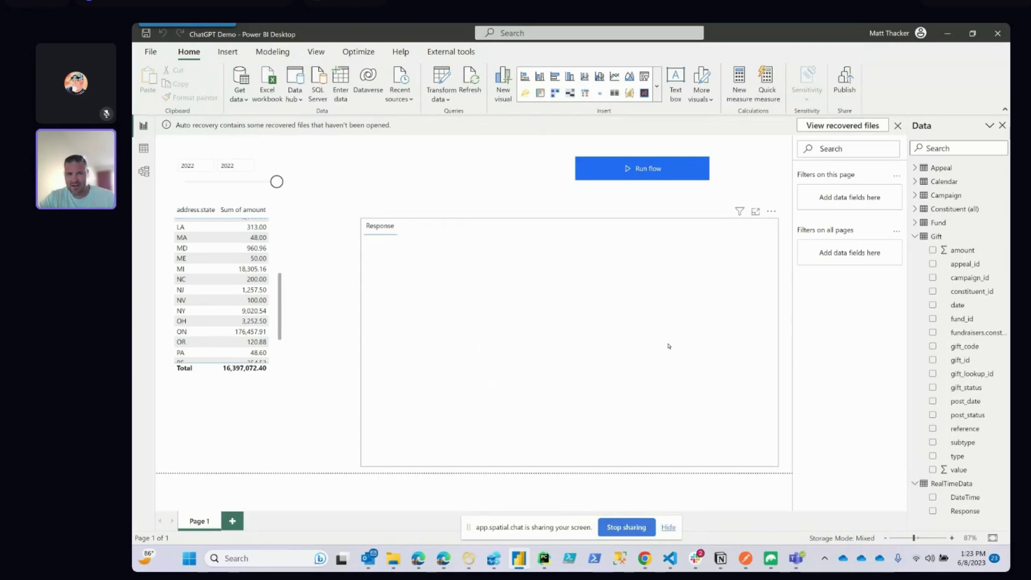
- Add the RealTimeData DateTime field to the Response table visual, widen its Response column and check the row's content
{"action": "left_click", "coordinate": [649, 355]}
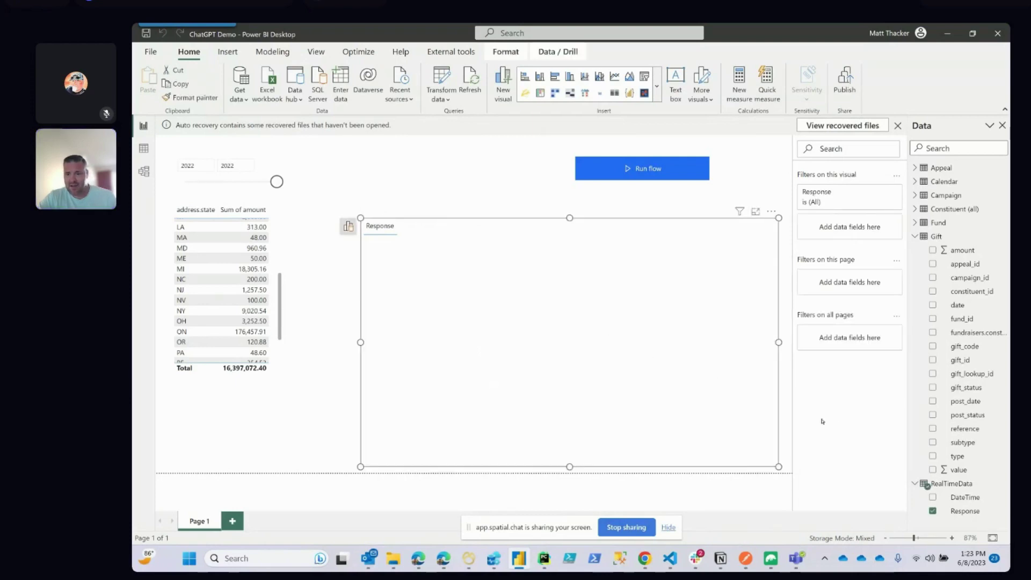
{"action": "left_click", "coordinate": [952, 497]}
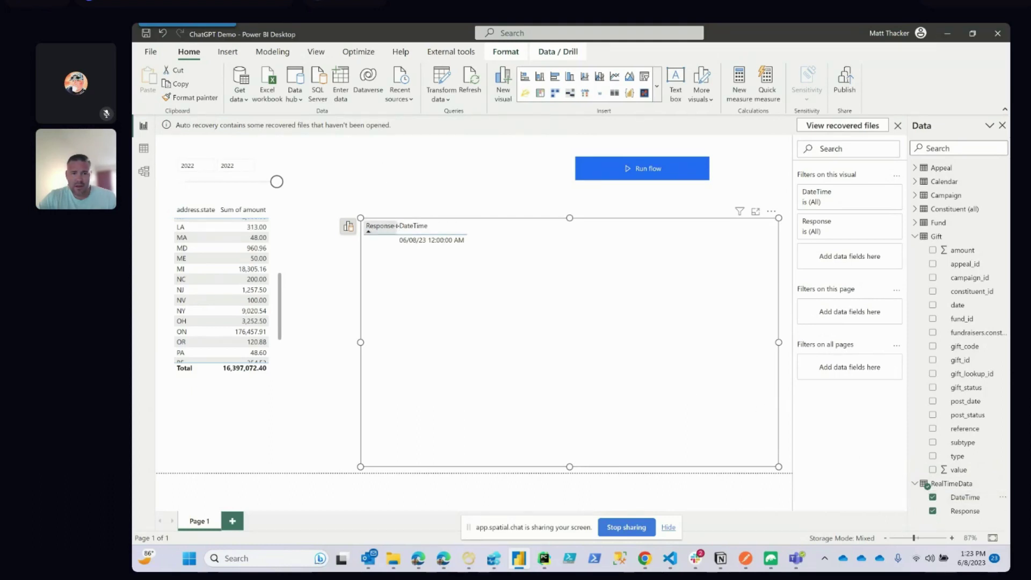
{"action": "left_click_drag", "start_coordinate": [397, 225], "coordinate": [585, 226]}
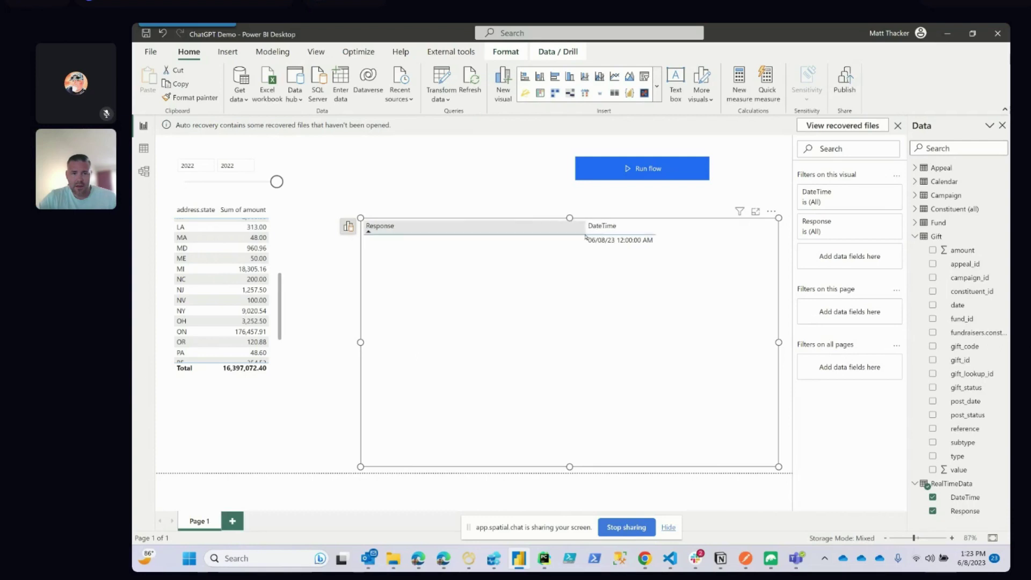
{"action": "left_click", "coordinate": [495, 241]}
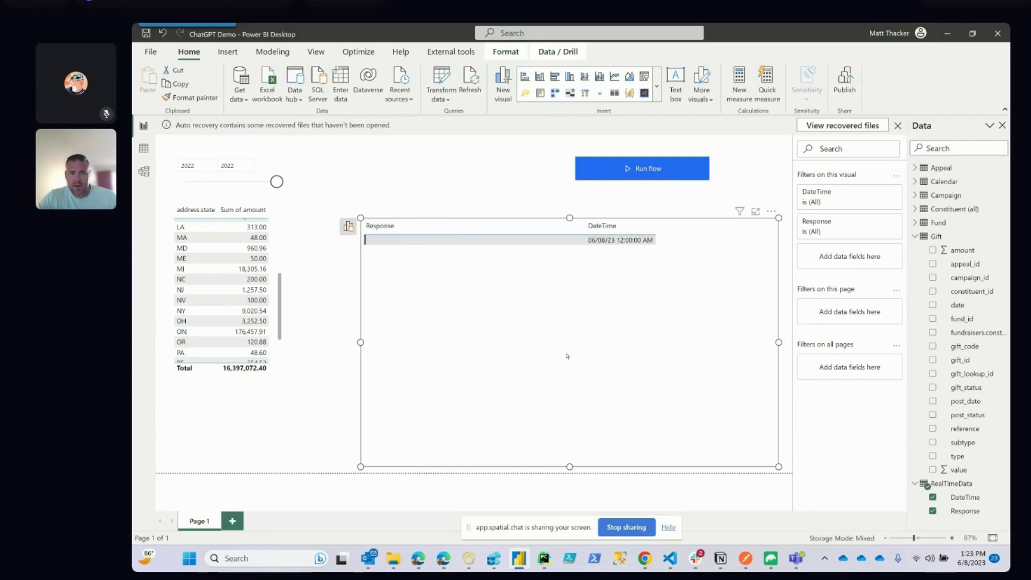
{"action": "left_click", "coordinate": [483, 245]}
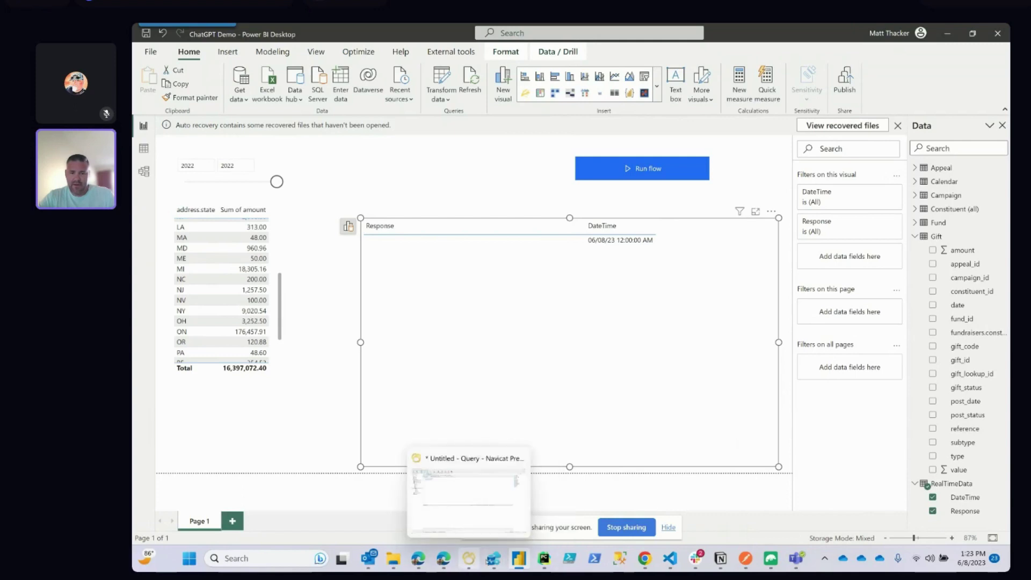
- Open the ChatGPT Example report from the BBDevDays folder in File Explorer
{"action": "mouse_move", "coordinate": [517, 563]}
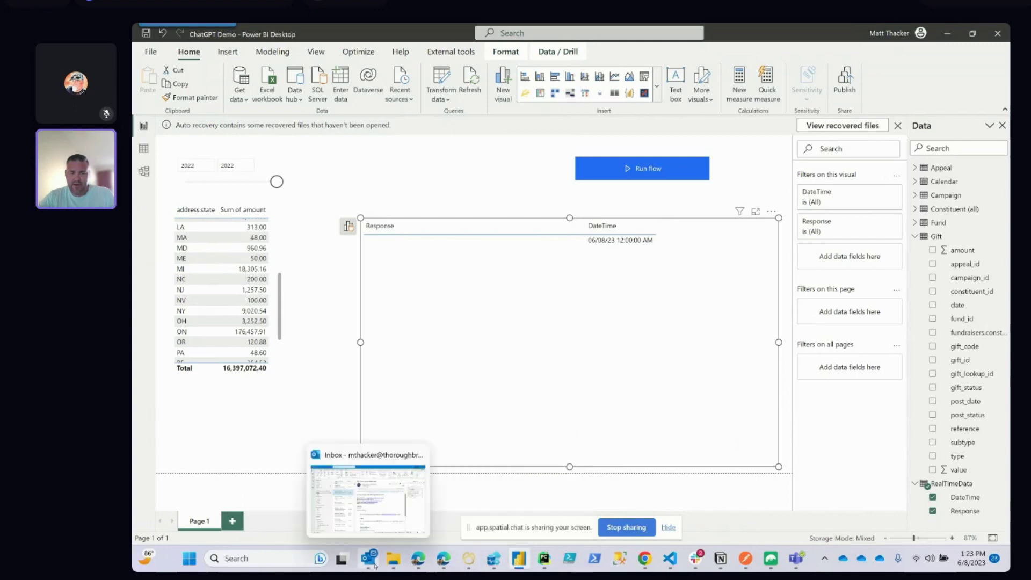
{"action": "mouse_move", "coordinate": [387, 565]}
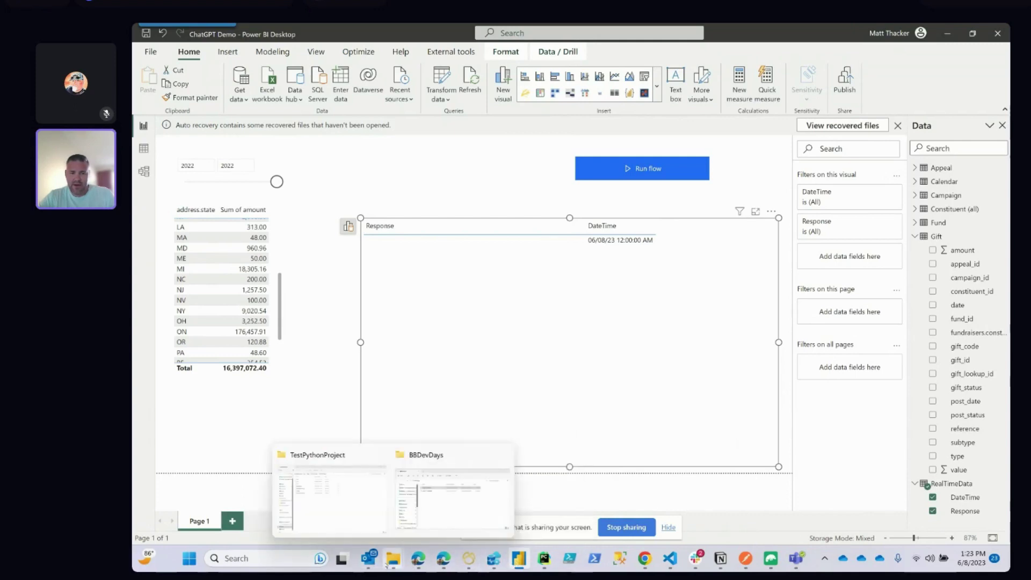
{"action": "left_click", "coordinate": [420, 524]}
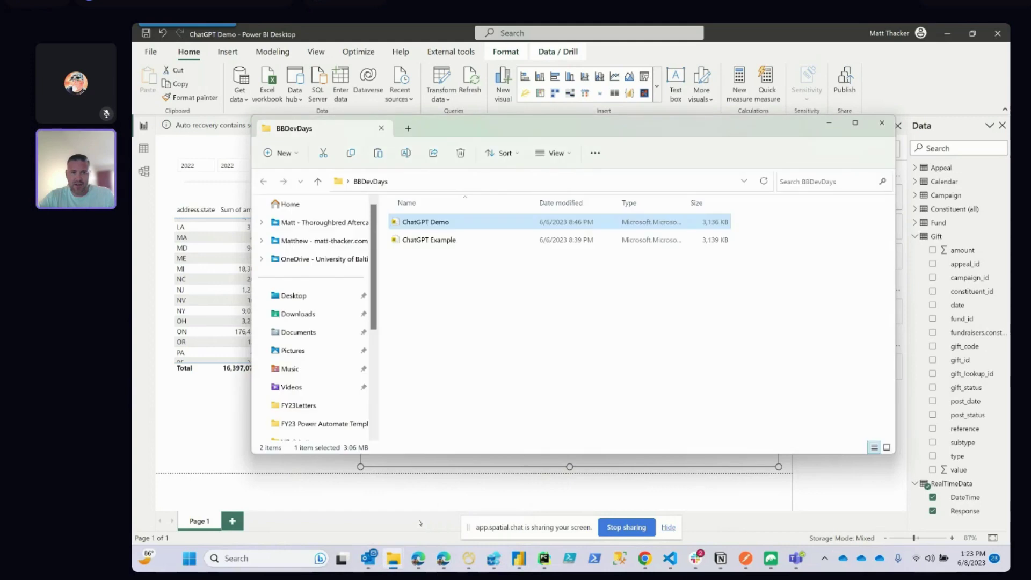
{"action": "left_click", "coordinate": [439, 241]}
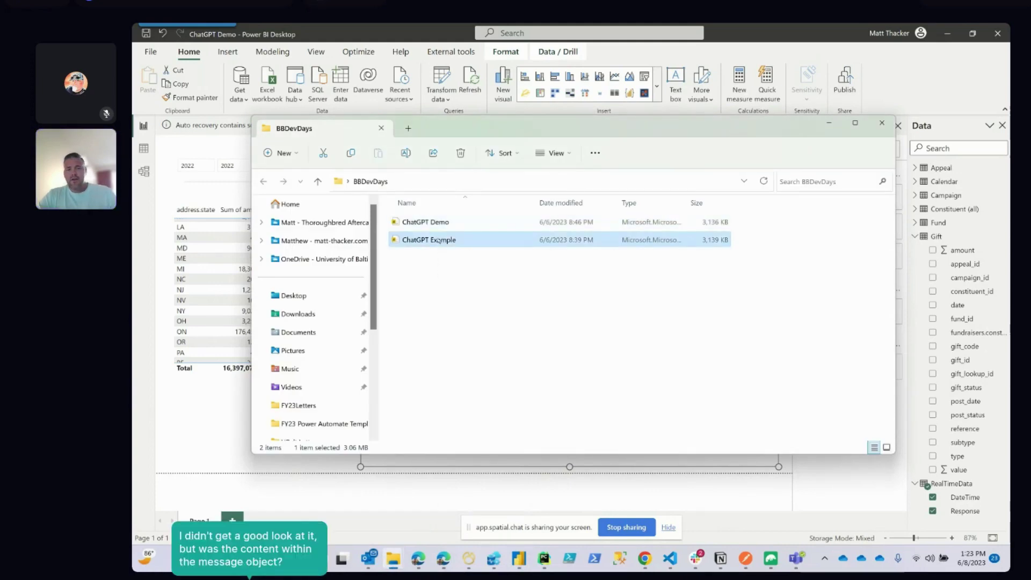
{"action": "double_click", "coordinate": [439, 241]}
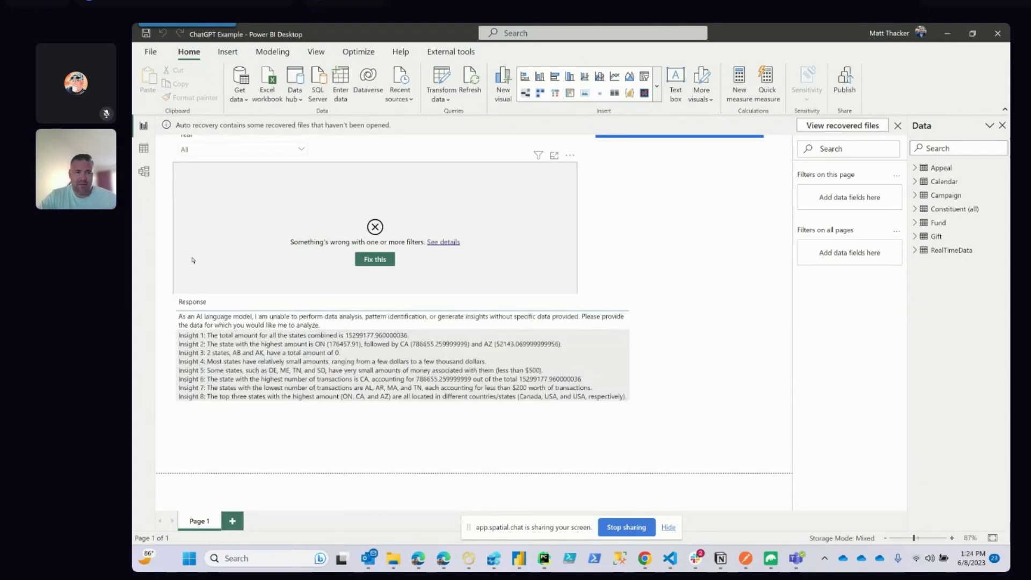
- Fix the broken address.state amounts table by removing the invalid name filter from that visual
{"action": "left_click", "coordinate": [671, 301]}
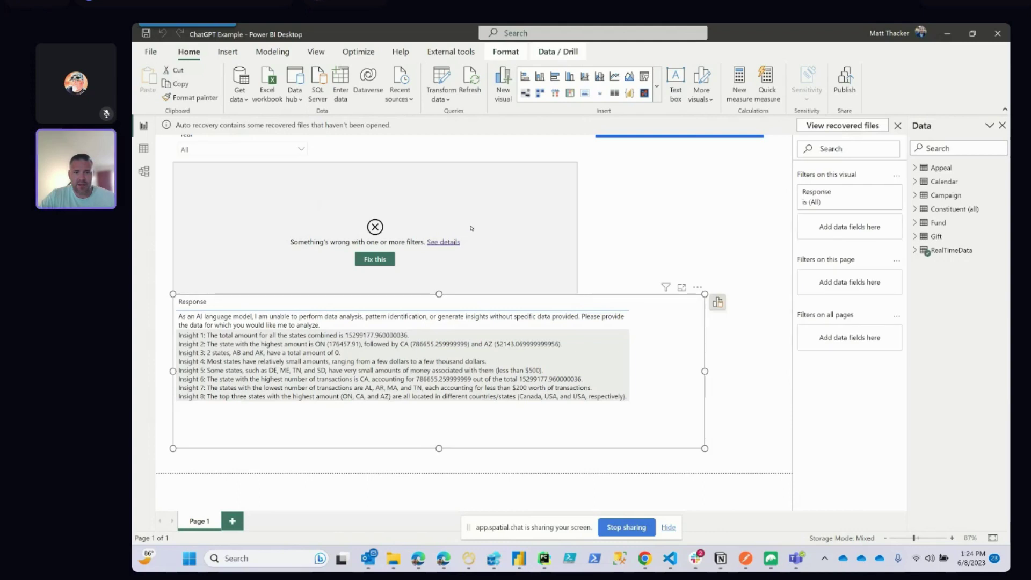
{"action": "left_click", "coordinate": [561, 167]}
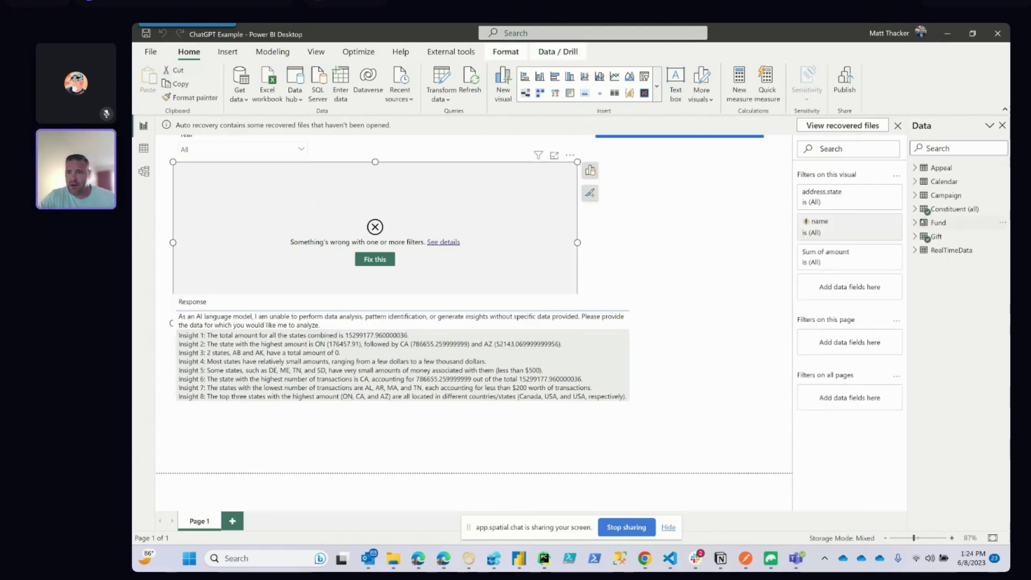
{"action": "left_click", "coordinate": [879, 221]}
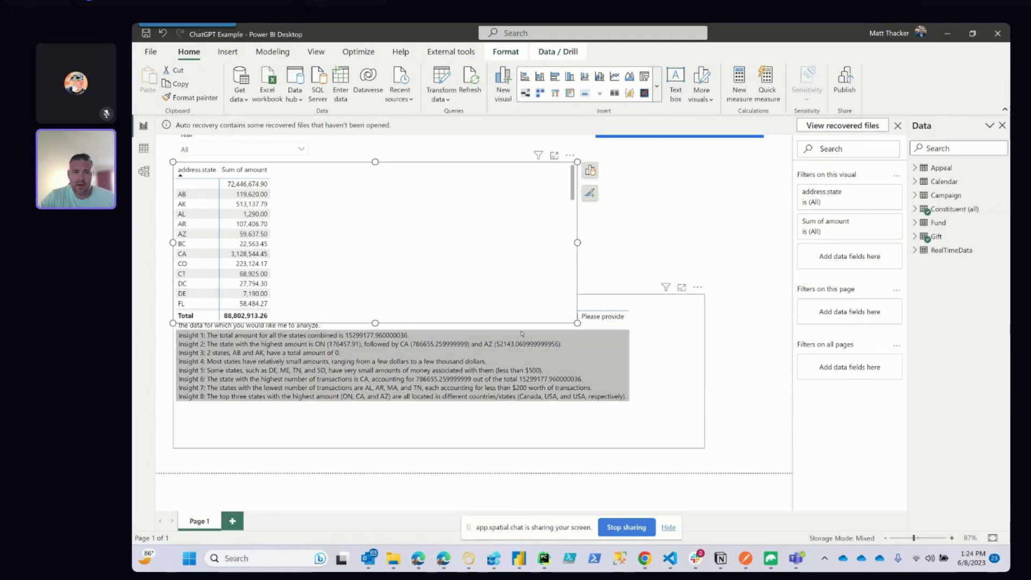
- Move the Response visual off the address.state amounts table and narrow it from its left edge so both are clear
{"action": "left_click", "coordinate": [688, 354]}
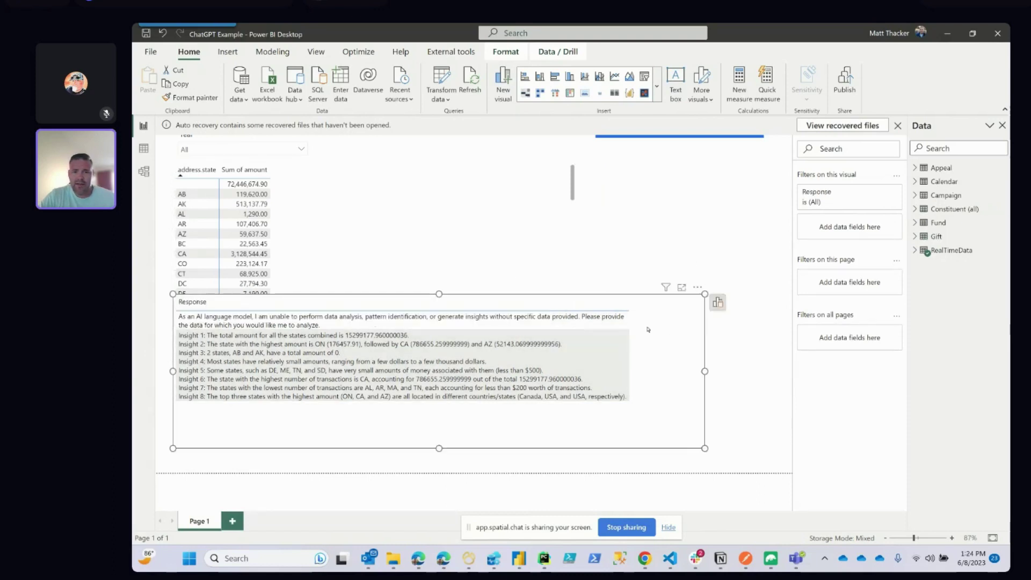
{"action": "left_click_drag", "start_coordinate": [638, 315], "coordinate": [725, 339]}
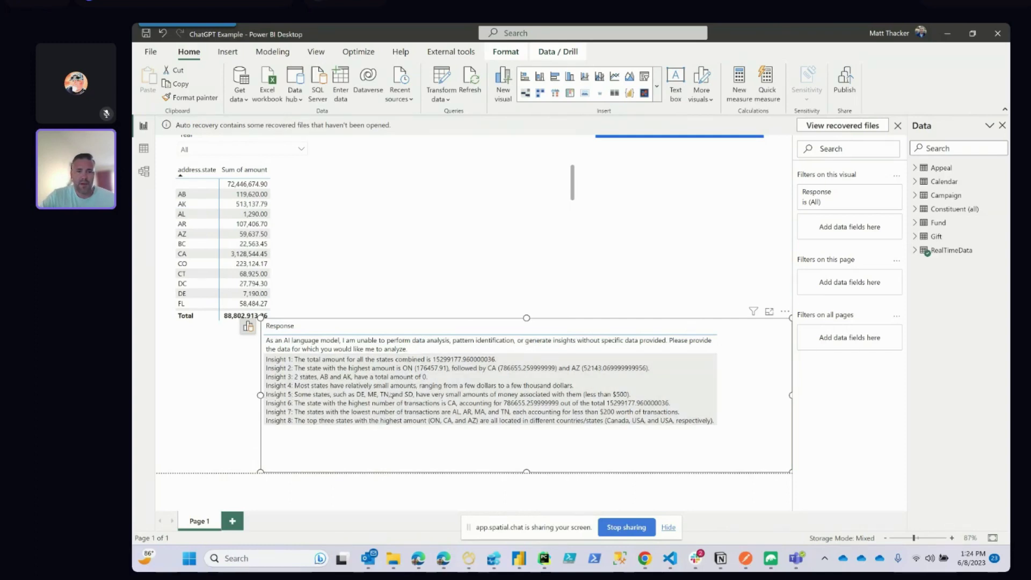
{"action": "left_click_drag", "start_coordinate": [260, 395], "coordinate": [329, 395]}
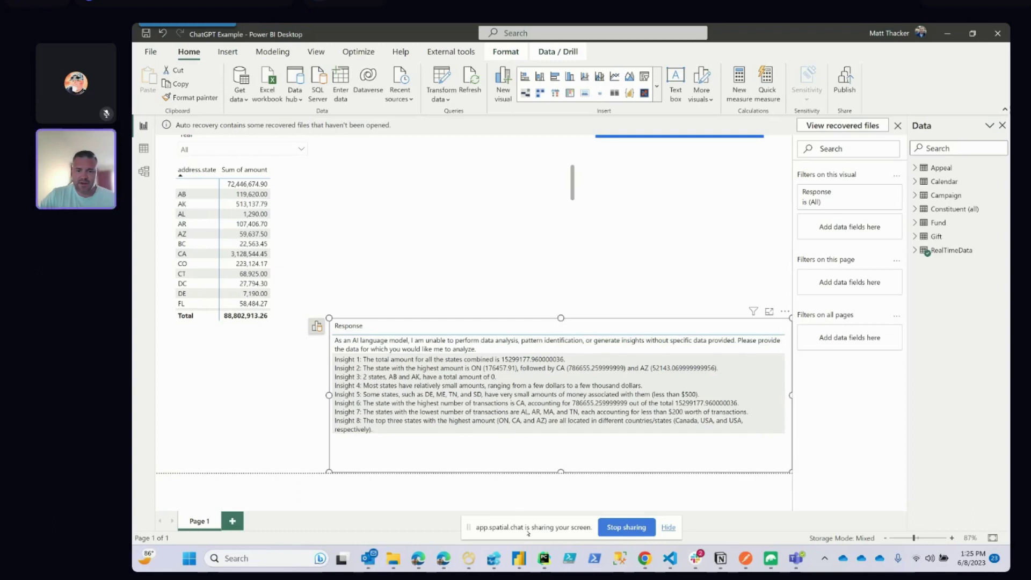
- Switch to Power Automate, open the BBDevDays Demo flow's 01:22 PM run and inspect Add rows to a dataset inside Apply to each
{"action": "mouse_move", "coordinate": [645, 558]}
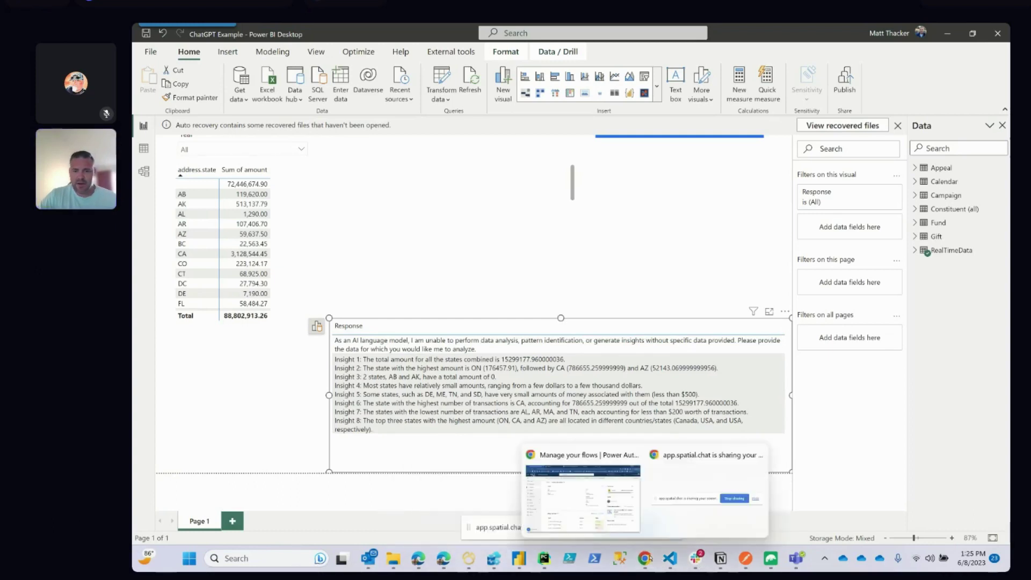
{"action": "left_click", "coordinate": [604, 520]}
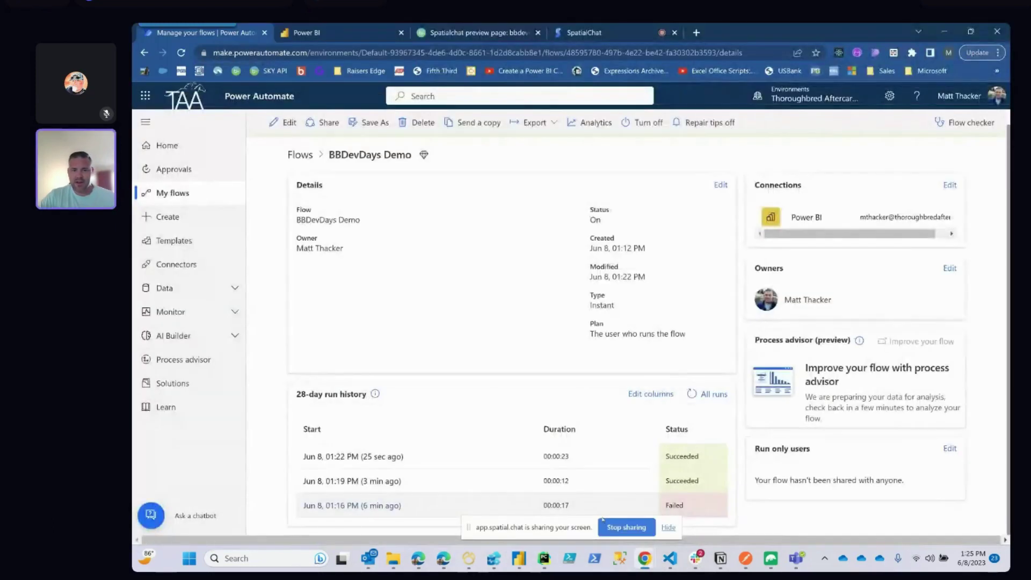
{"action": "left_click", "coordinate": [330, 456]}
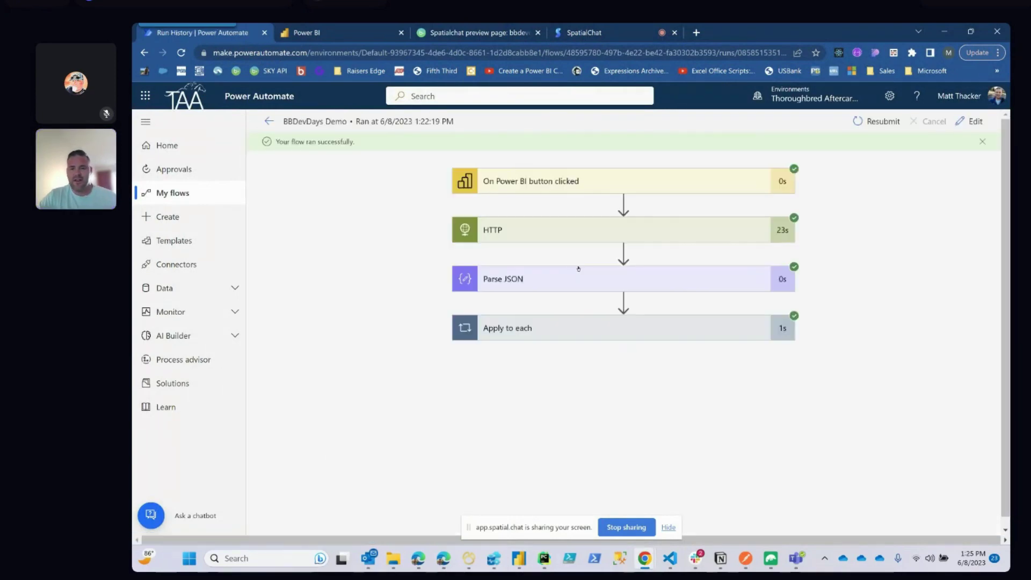
{"action": "left_click", "coordinate": [524, 329]}
{"action": "scroll", "coordinate": [524, 331], "scroll_direction": "down", "scroll_amount": 1}
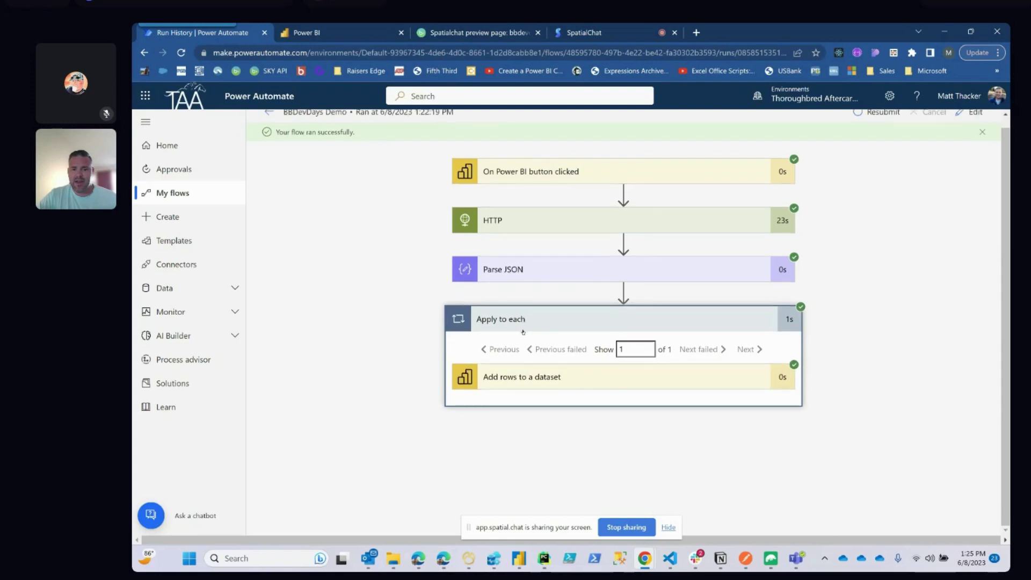
{"action": "left_click", "coordinate": [524, 376]}
{"action": "scroll", "coordinate": [536, 333], "scroll_direction": "down", "scroll_amount": 3}
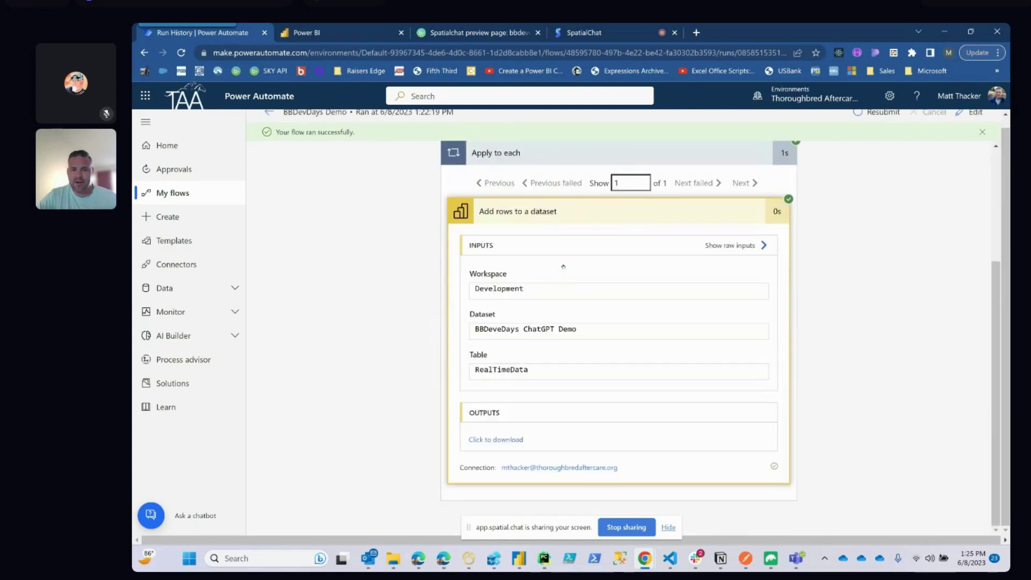
- Inspect the run's Parse JSON content and open its raw inputs to look over the content and schema
{"action": "scroll", "coordinate": [547, 290], "scroll_direction": "up", "scroll_amount": 3}
{"action": "left_click", "coordinate": [526, 263]}
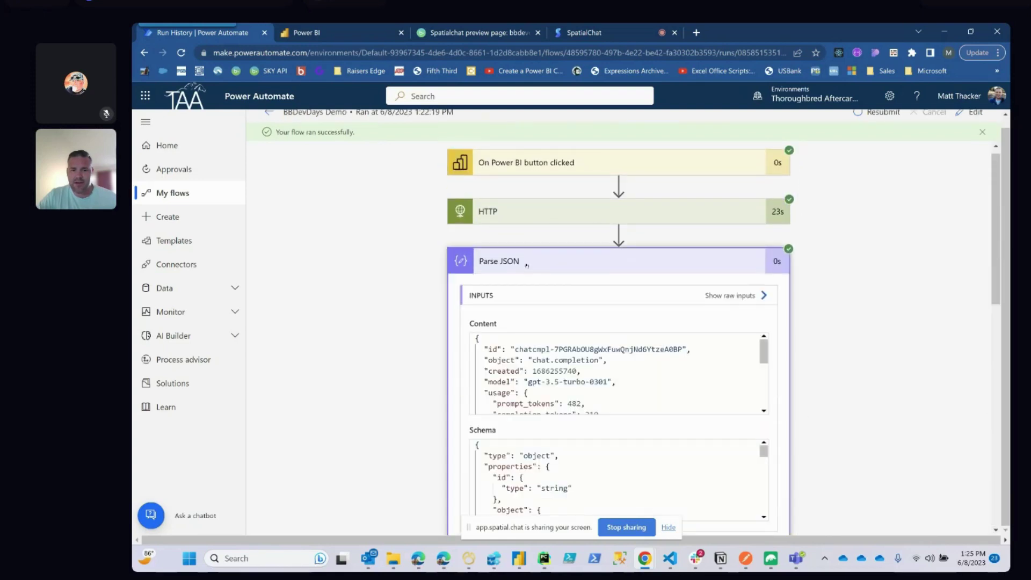
{"action": "scroll", "coordinate": [667, 347], "scroll_direction": "down", "scroll_amount": 5}
{"action": "scroll", "coordinate": [660, 372], "scroll_direction": "right", "scroll_amount": 3}
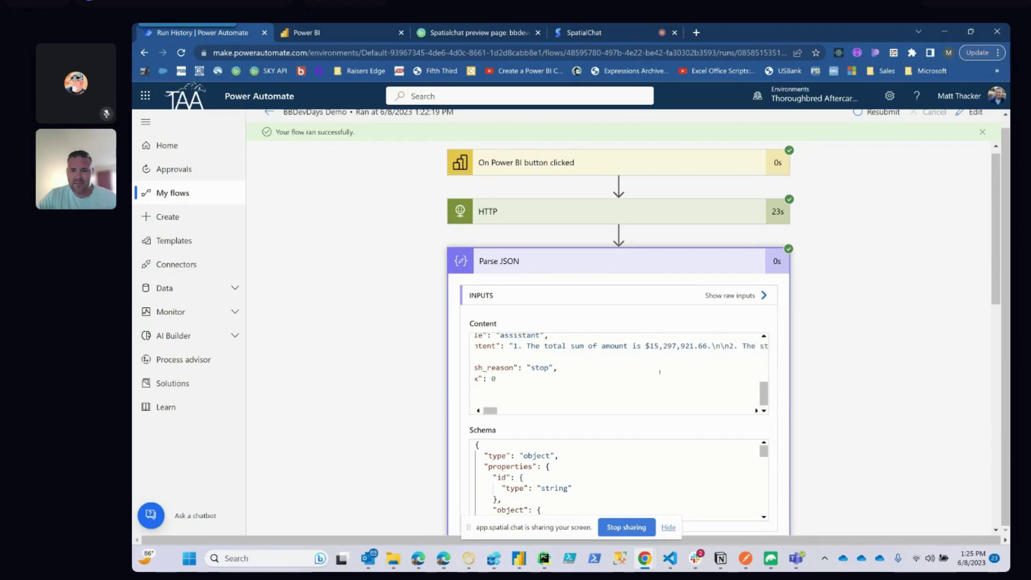
{"action": "left_click", "coordinate": [723, 296]}
{"action": "scroll", "coordinate": [821, 368], "scroll_direction": "down", "scroll_amount": 10}
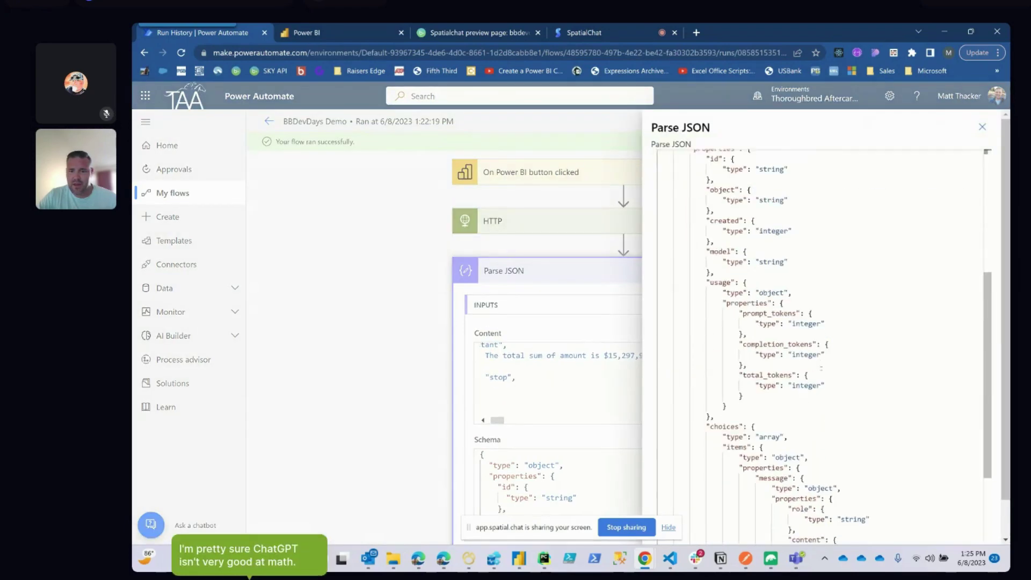
{"action": "scroll", "coordinate": [820, 368], "scroll_direction": "up", "scroll_amount": 10}
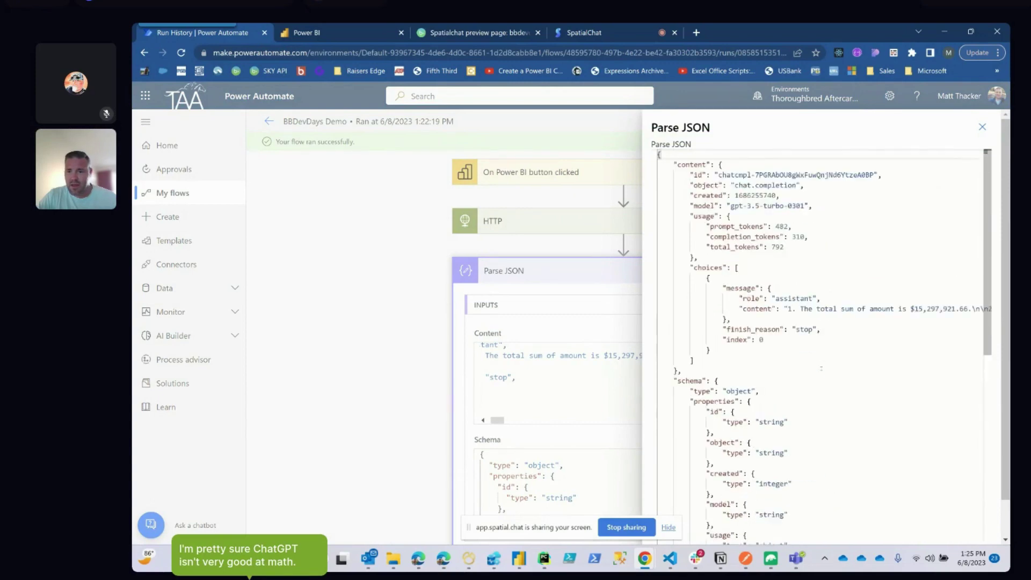
- Read along the assistant message's content line in the Parse JSON raw inputs to review the ChatGPT insights
{"action": "scroll", "coordinate": [821, 369], "scroll_direction": "right", "scroll_amount": 3}
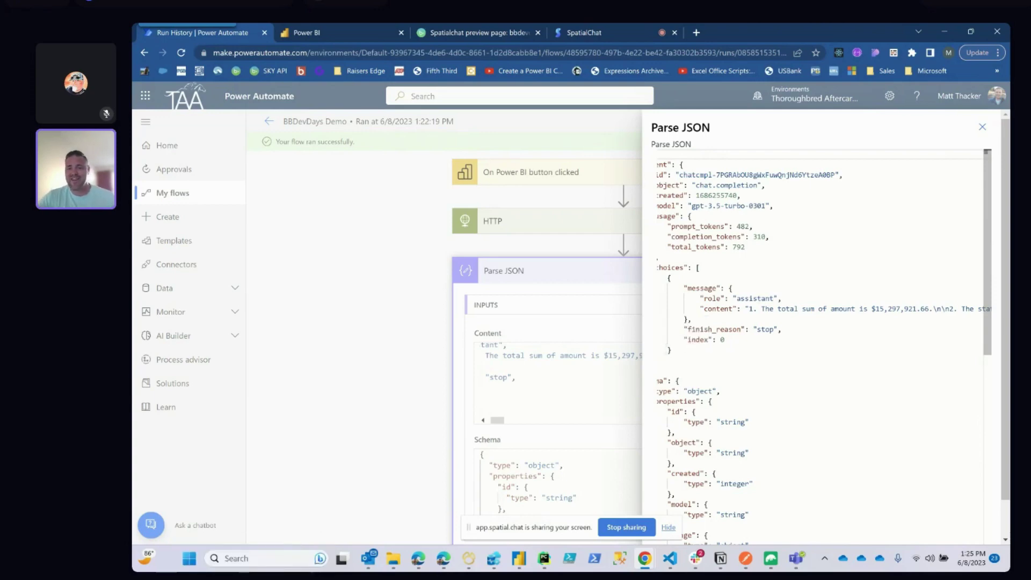
{"action": "scroll", "coordinate": [820, 349], "scroll_direction": "right", "scroll_amount": 1}
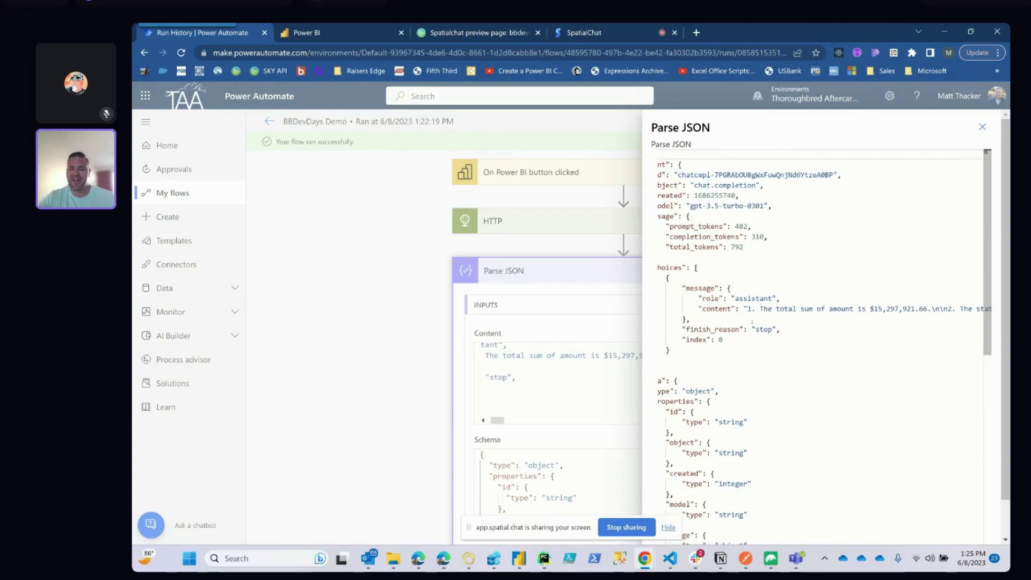
{"action": "scroll", "coordinate": [753, 321], "scroll_direction": "right", "scroll_amount": 3}
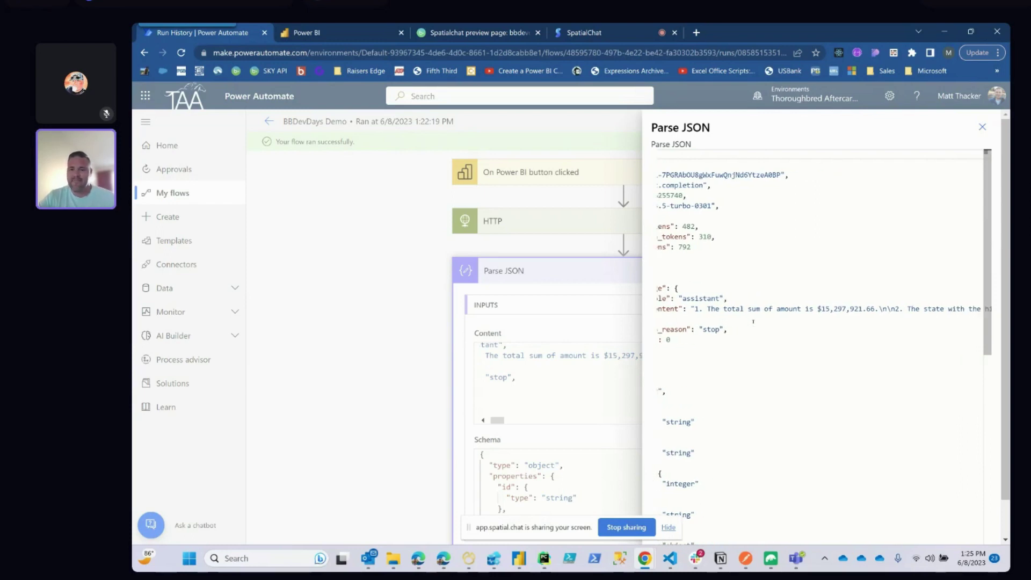
{"action": "scroll", "coordinate": [753, 321], "scroll_direction": "left", "scroll_amount": 2}
{"action": "scroll", "coordinate": [753, 321], "scroll_direction": "right", "scroll_amount": 2}
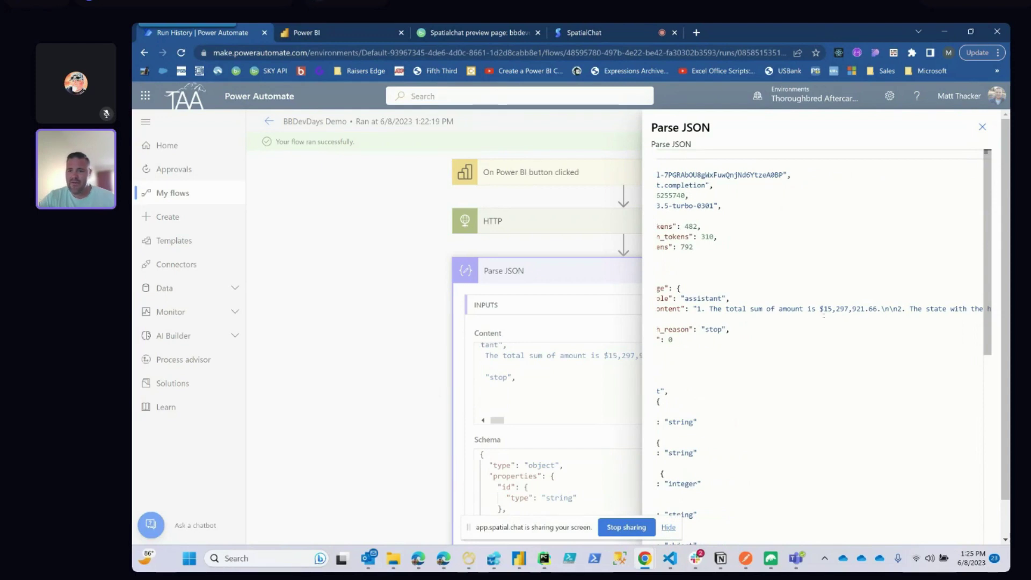
{"action": "scroll", "coordinate": [823, 315], "scroll_direction": "right", "scroll_amount": 10}
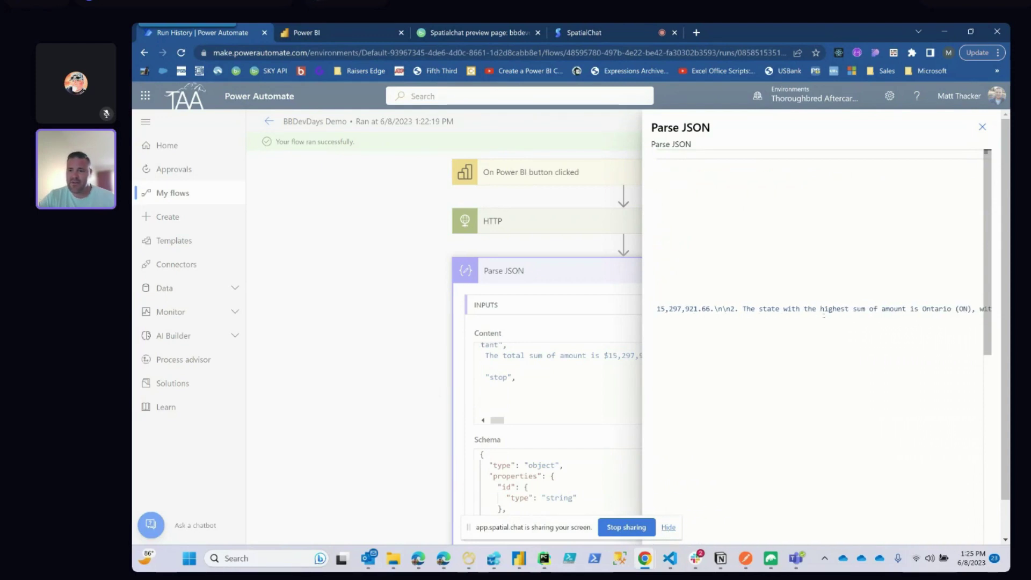
{"action": "scroll", "coordinate": [823, 315], "scroll_direction": "right", "scroll_amount": 10}
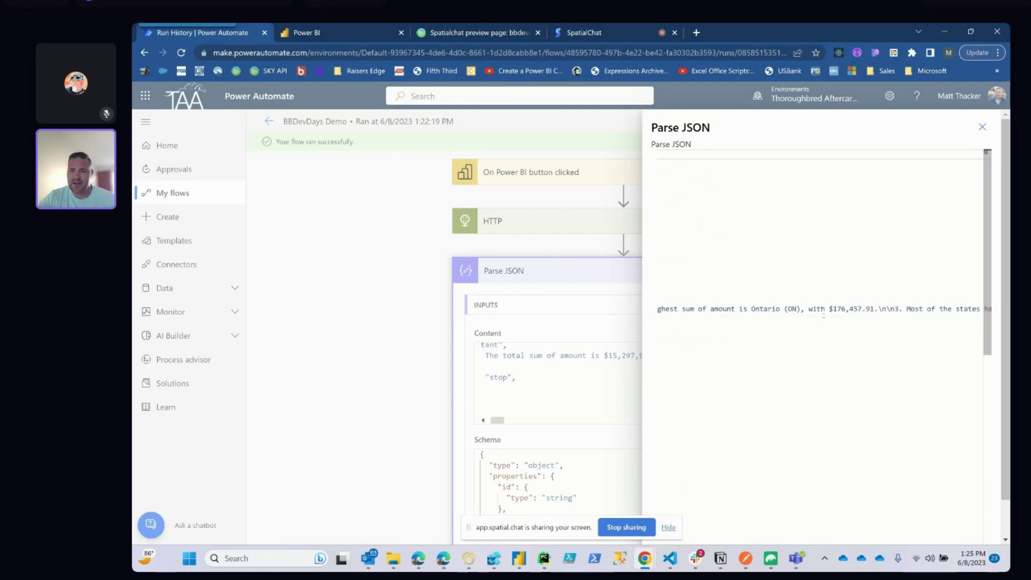
{"action": "scroll", "coordinate": [824, 316], "scroll_direction": "right", "scroll_amount": 6}
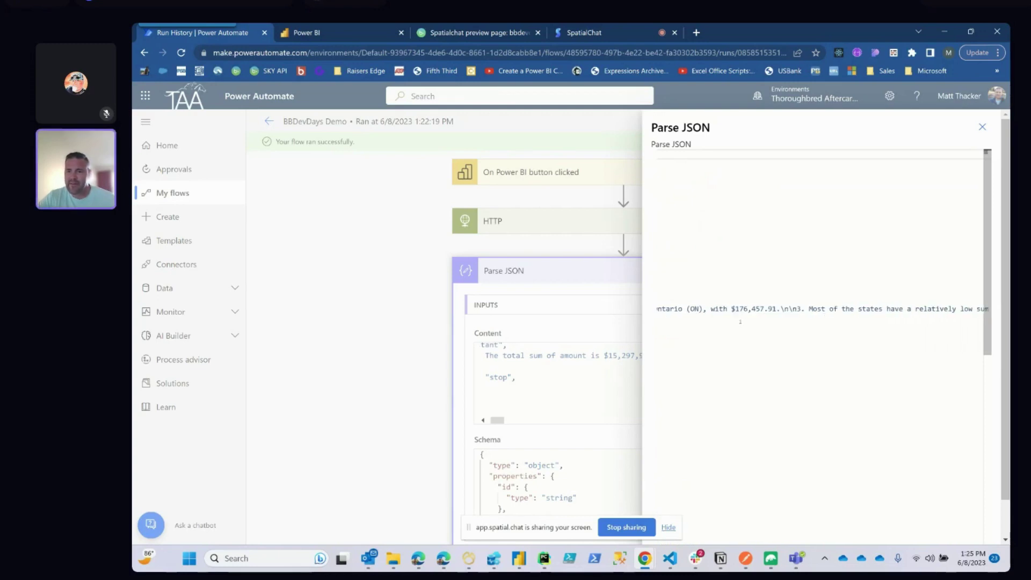
{"action": "scroll", "coordinate": [739, 321], "scroll_direction": "right", "scroll_amount": 10}
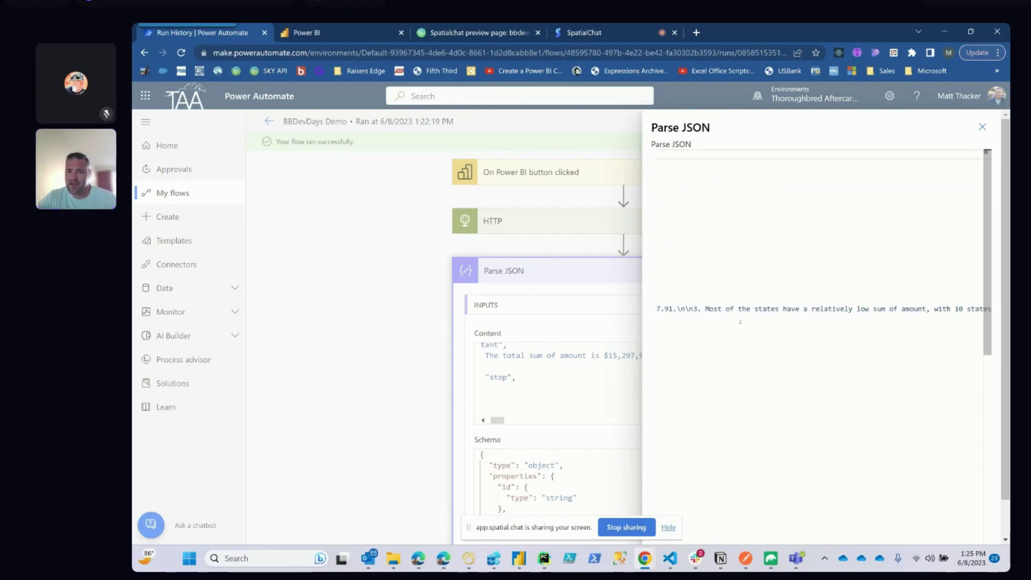
{"action": "scroll", "coordinate": [740, 321], "scroll_direction": "right", "scroll_amount": 7}
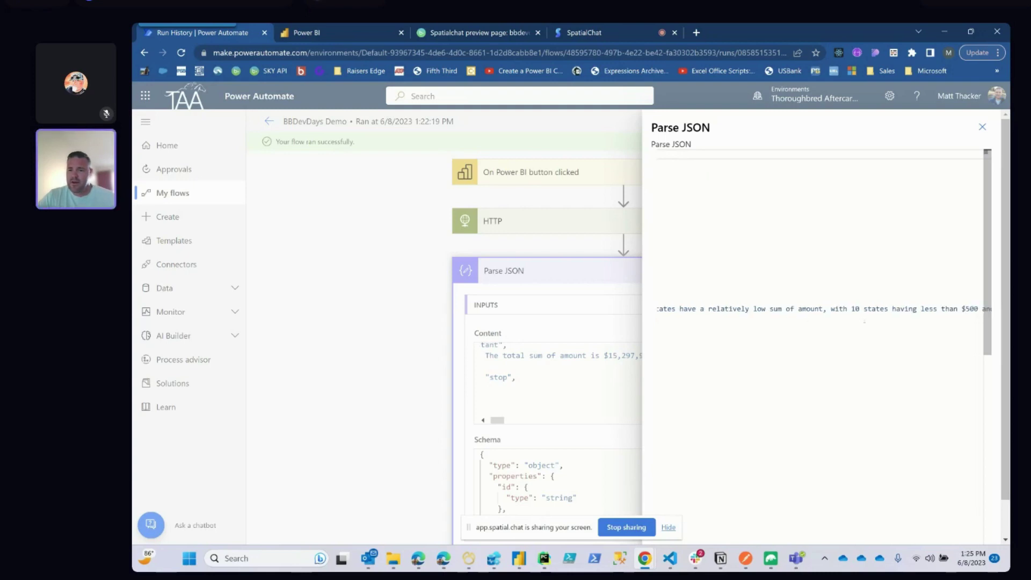
{"action": "scroll", "coordinate": [864, 321], "scroll_direction": "right", "scroll_amount": 16}
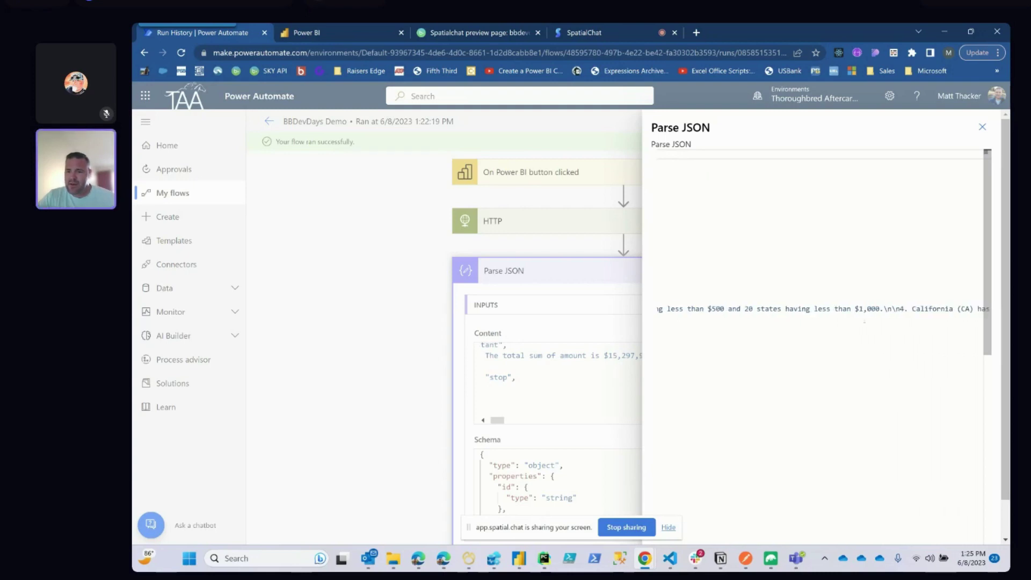
{"action": "scroll", "coordinate": [864, 322], "scroll_direction": "right", "scroll_amount": 5}
{"action": "scroll", "coordinate": [865, 322], "scroll_direction": "right", "scroll_amount": 10}
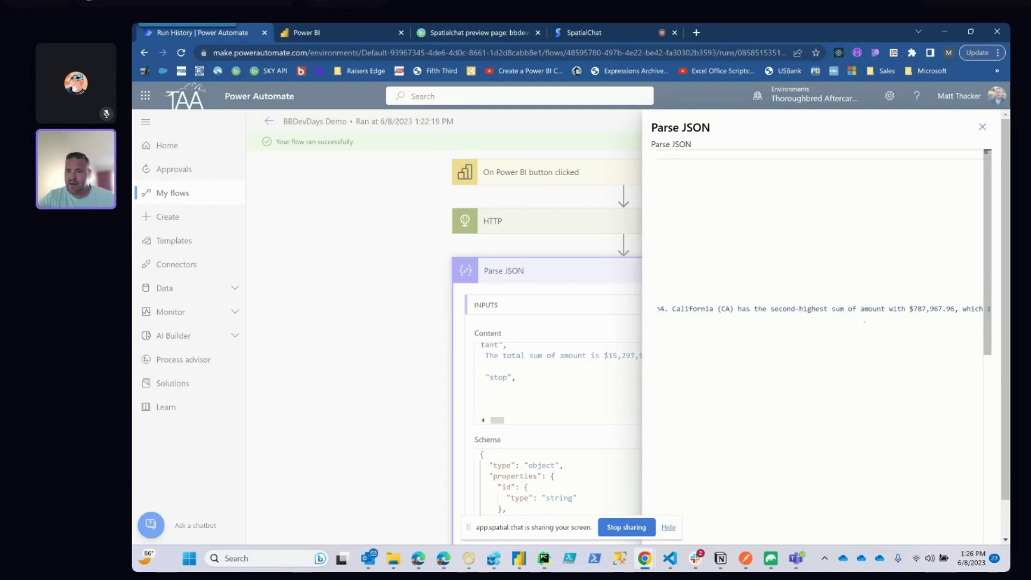
{"action": "scroll", "coordinate": [865, 322], "scroll_direction": "right", "scroll_amount": 12}
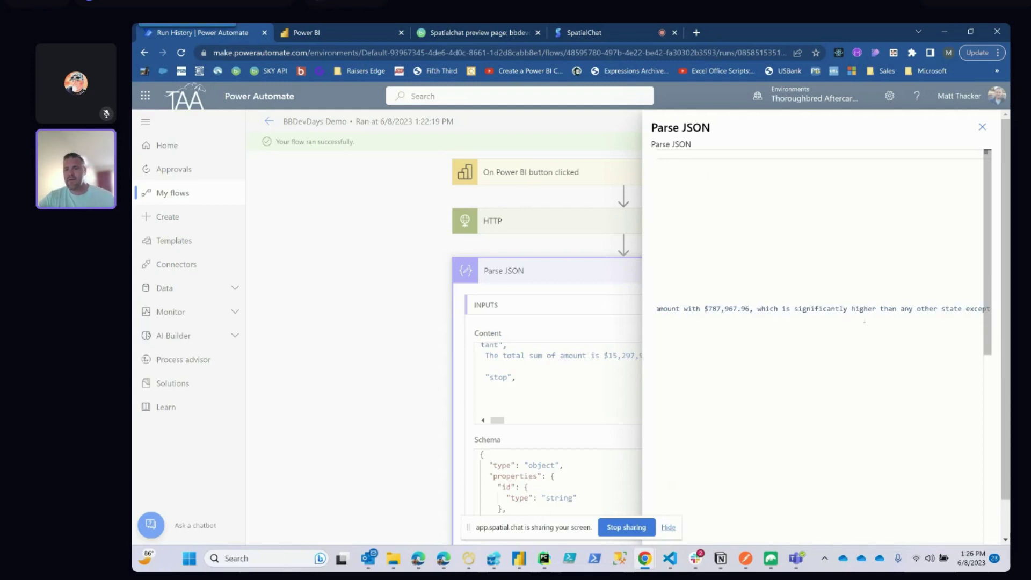